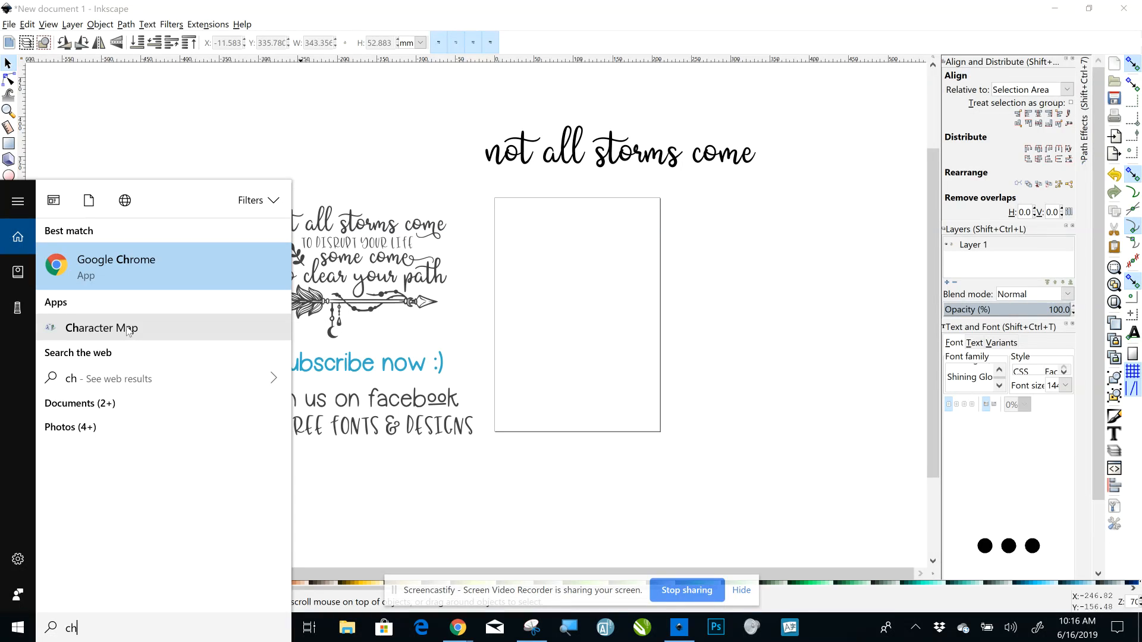
# Open Character Map with the Shining Glory font and group its characters by the Unicode subrange Private Use Characters.
pyautogui.click(126, 329)
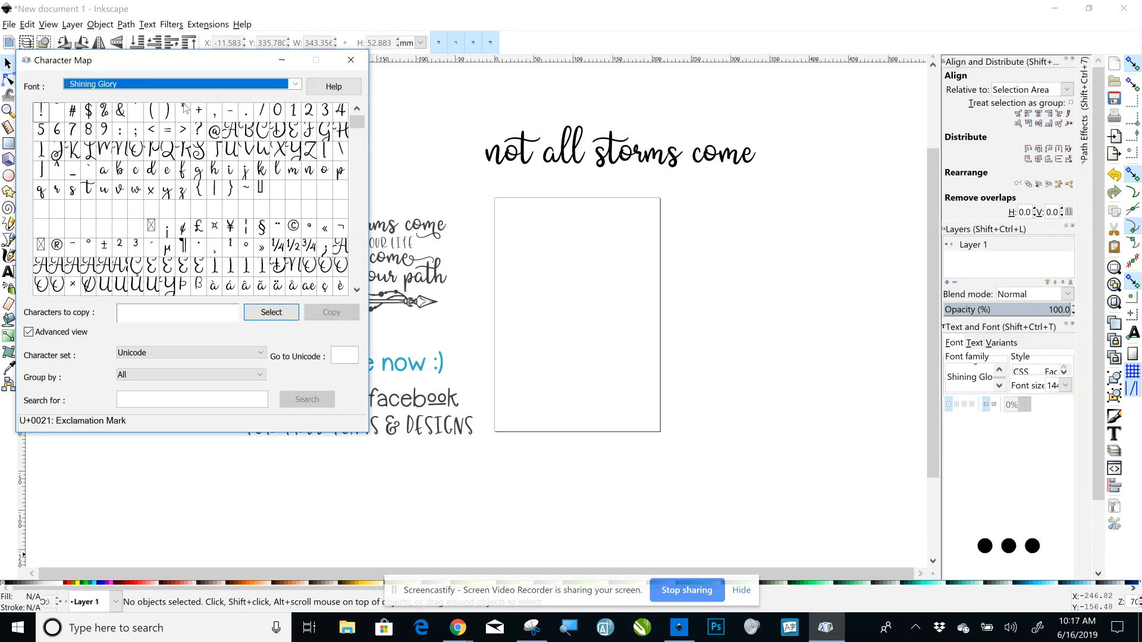
pyautogui.click(113, 86)
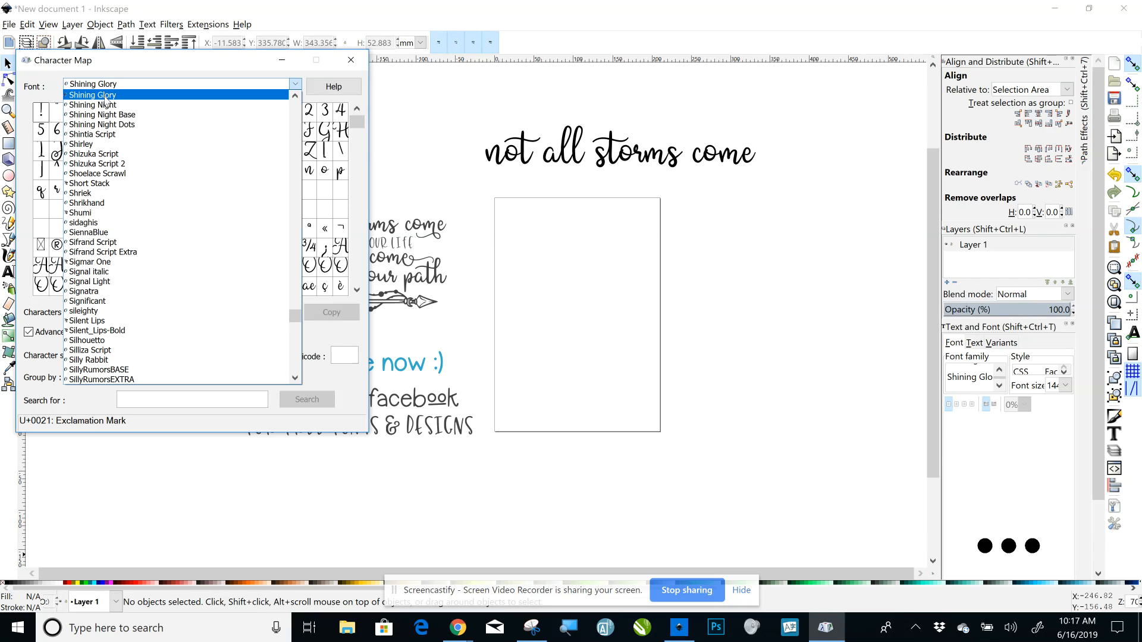
pyautogui.click(107, 95)
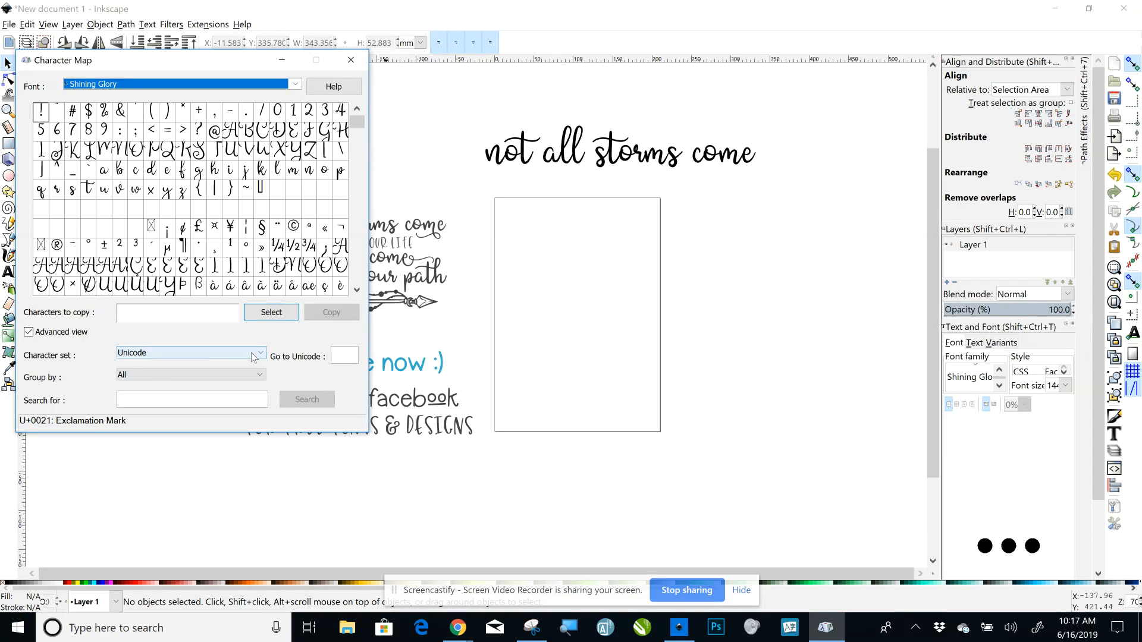
pyautogui.click(221, 377)
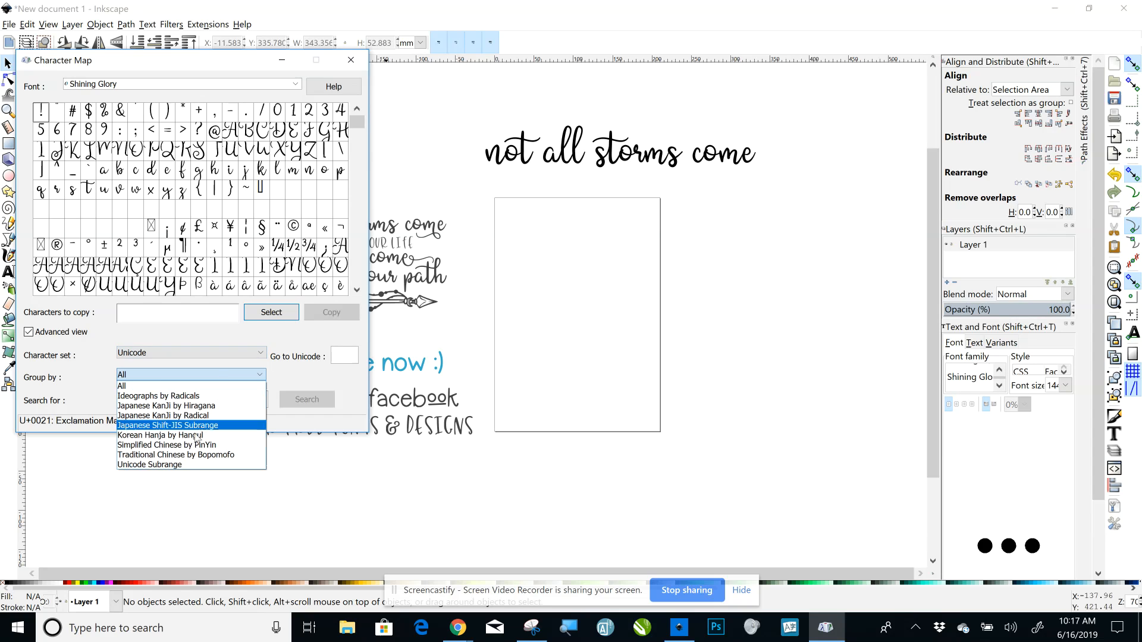
pyautogui.click(189, 466)
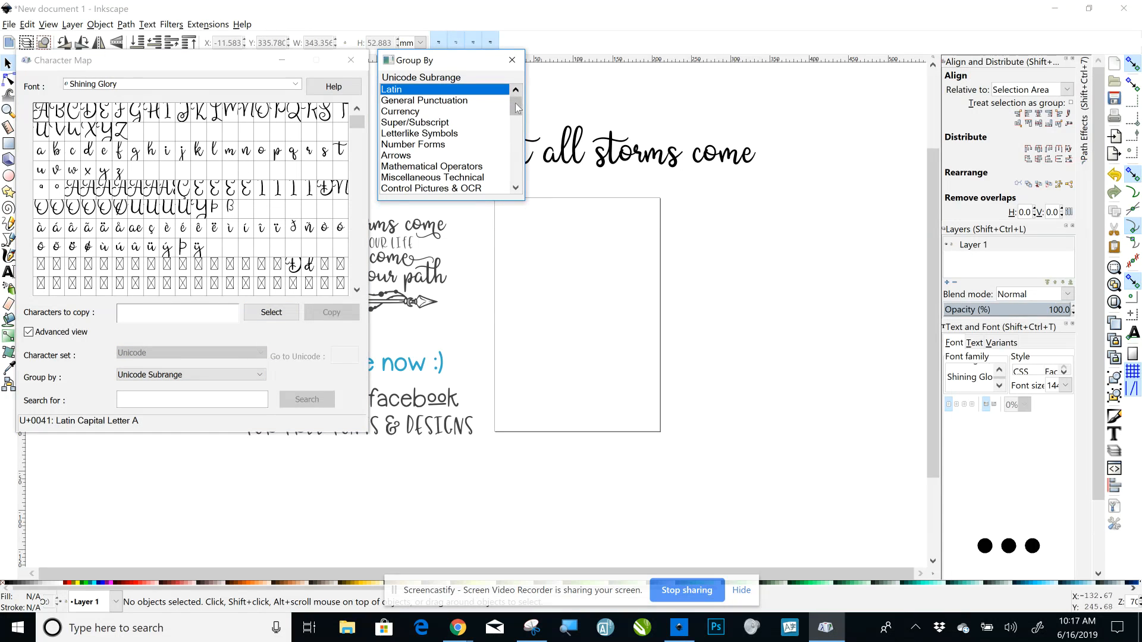
pyautogui.moveTo(515, 105); pyautogui.dragTo(522, 187)
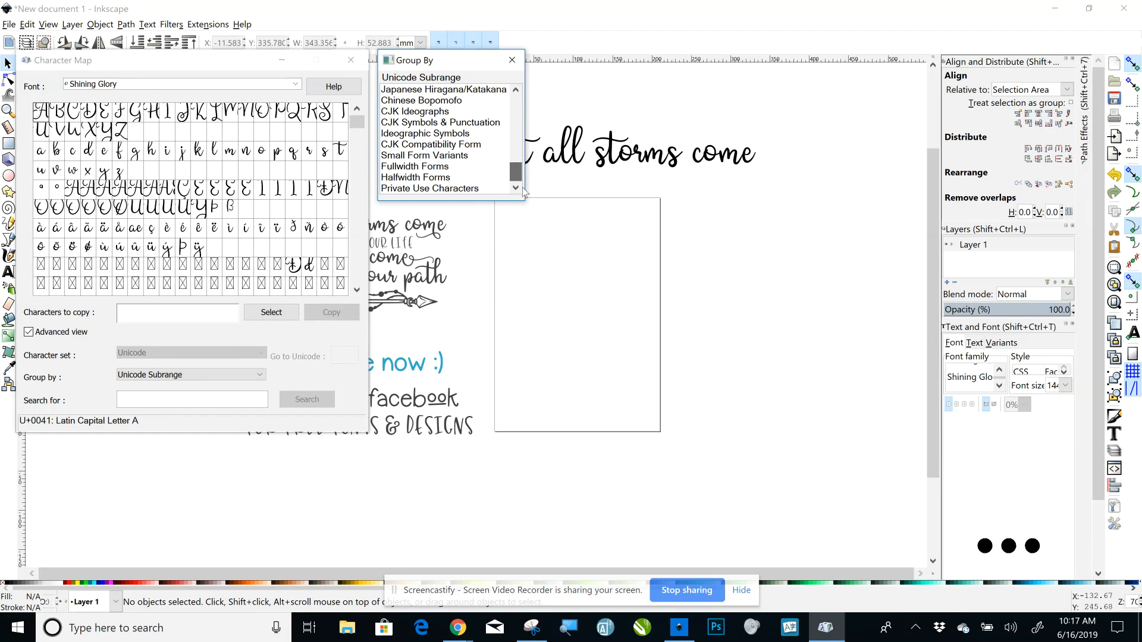
pyautogui.click(479, 189)
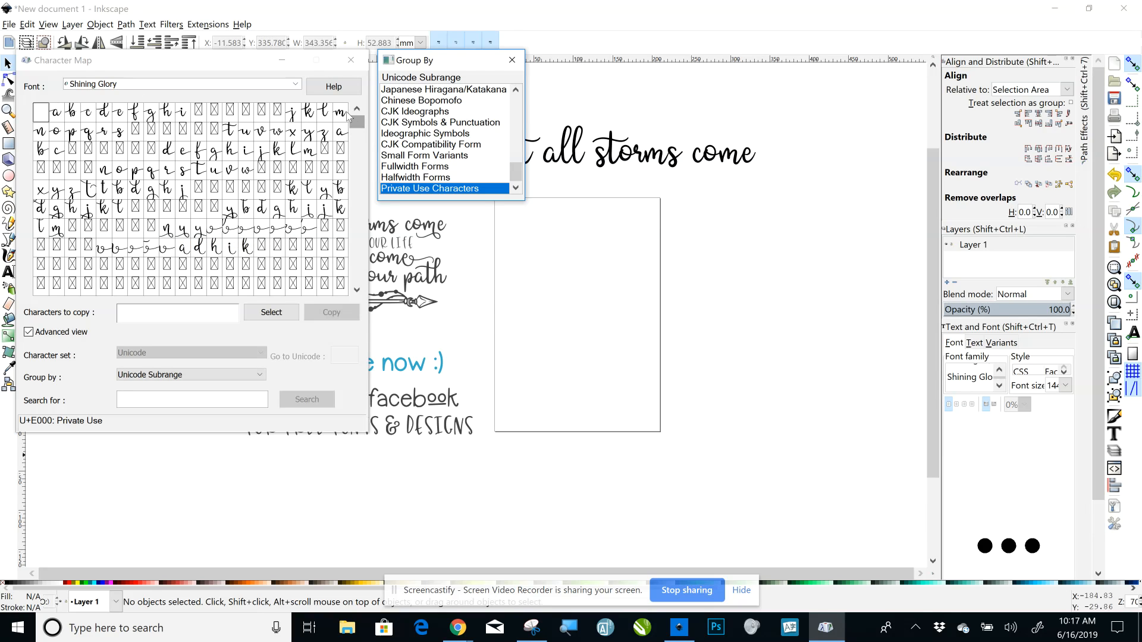
# Copy the looped swash m glyph U+E125 from the private use characters and return to the Inkscape document.
pyautogui.moveTo(356, 127); pyautogui.dragTo(359, 139)
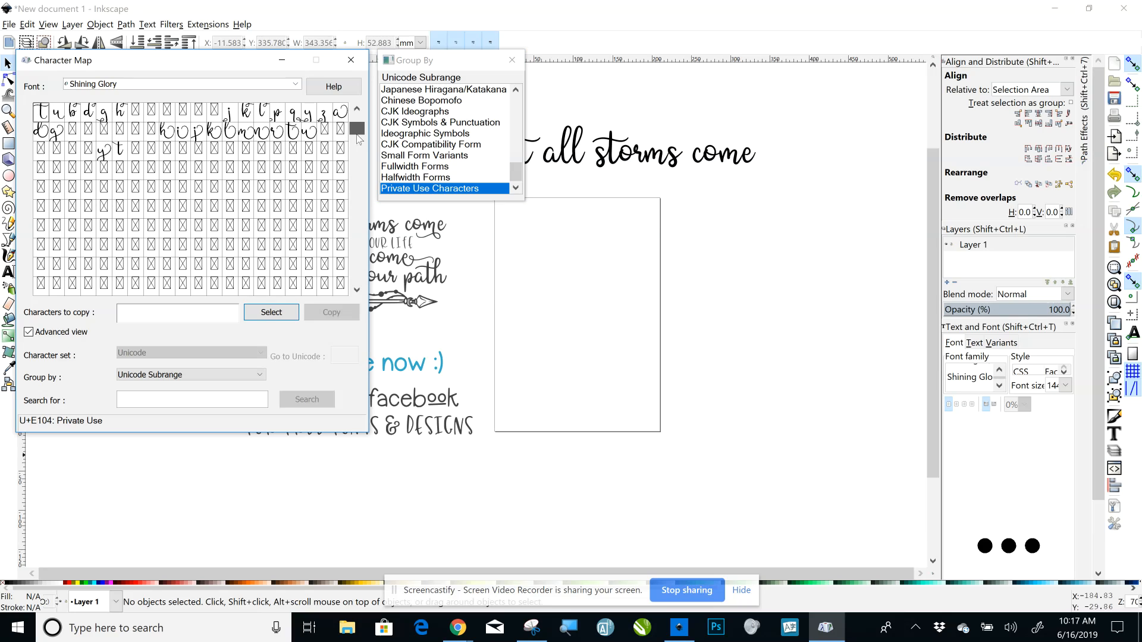
pyautogui.click(243, 136)
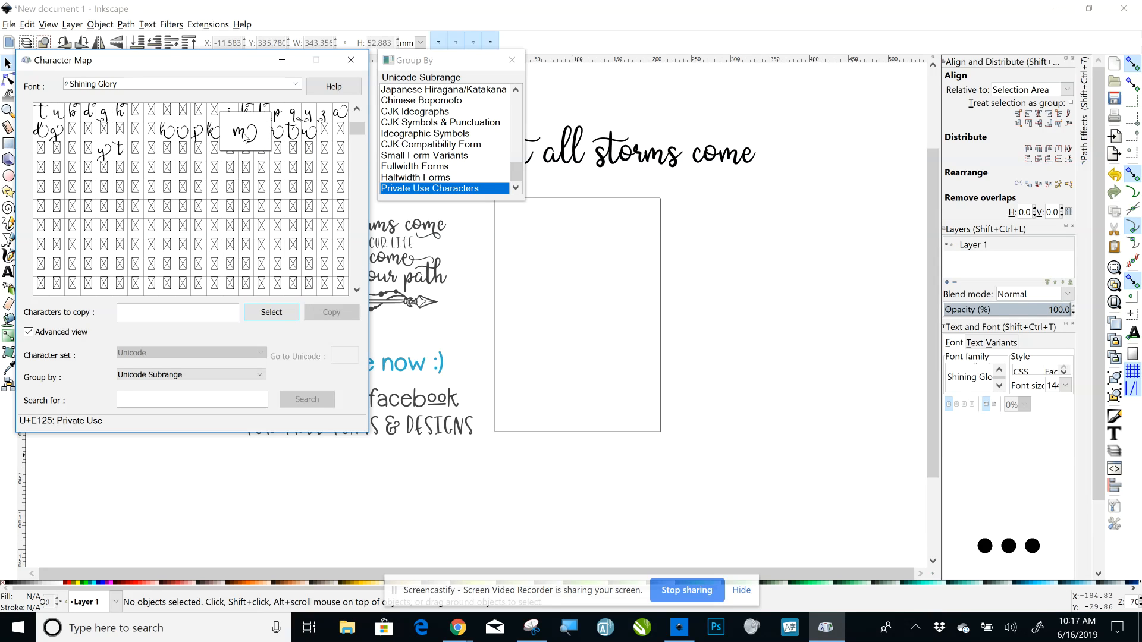
pyautogui.click(282, 314)
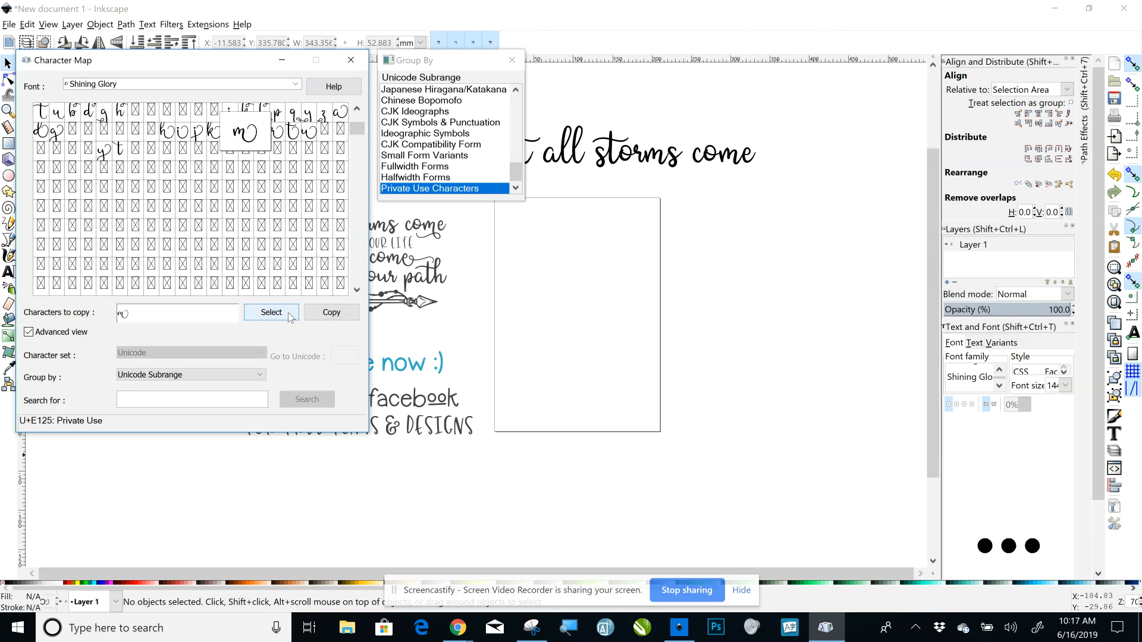
pyautogui.click(339, 313)
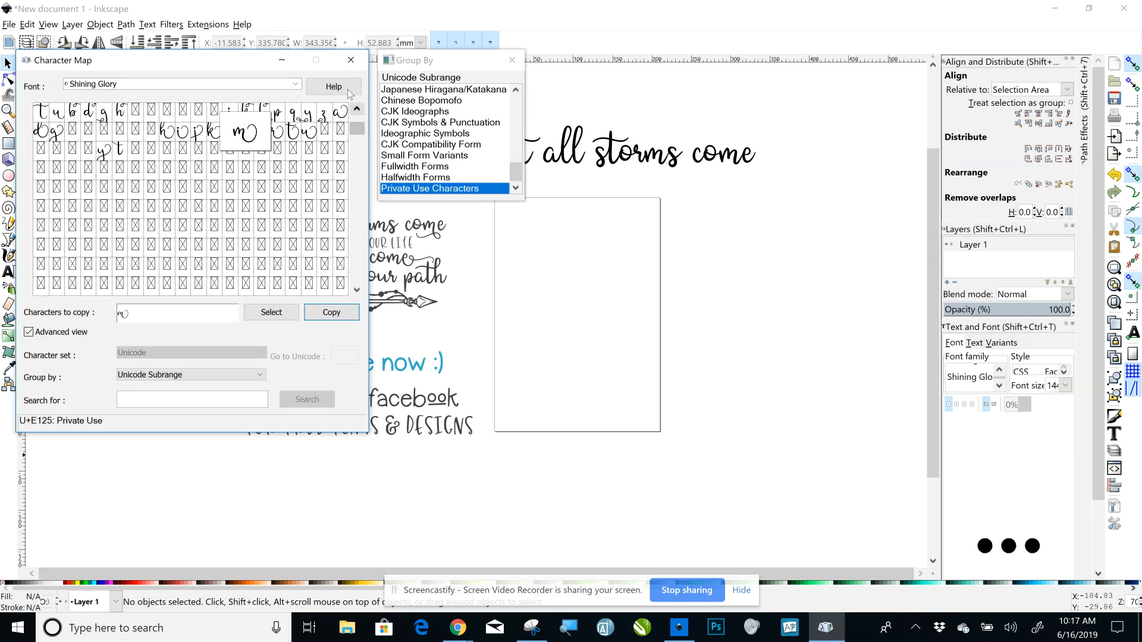
pyautogui.click(294, 59)
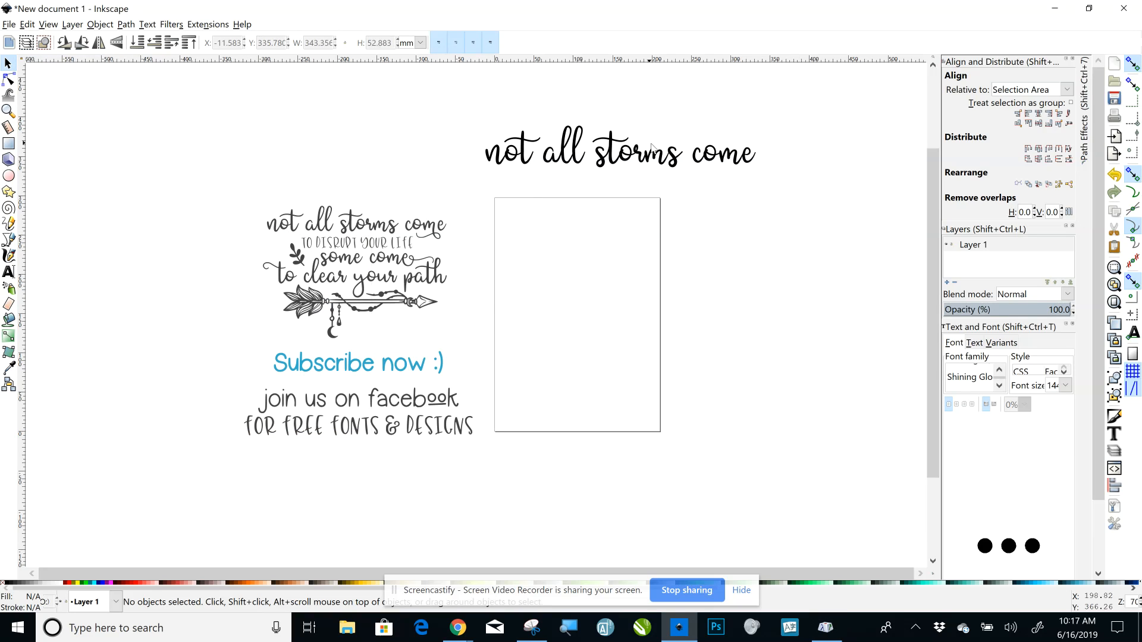
# Delete the plain letter m from the word "come" in the "not all storms come" text.
pyautogui.click(665, 162)
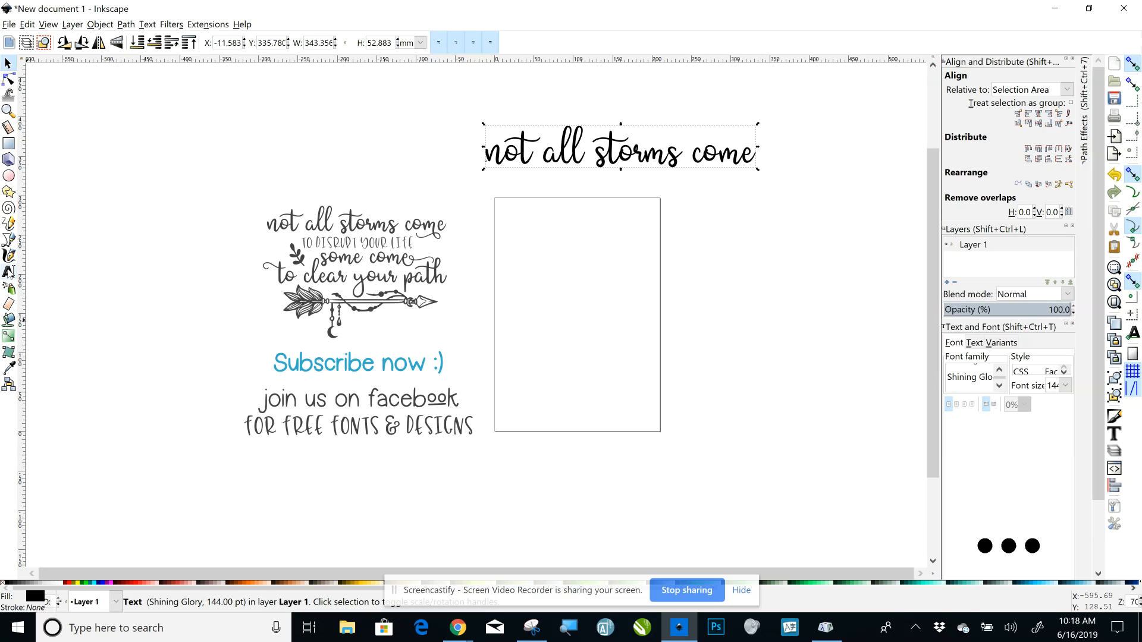
pyautogui.click(8, 272)
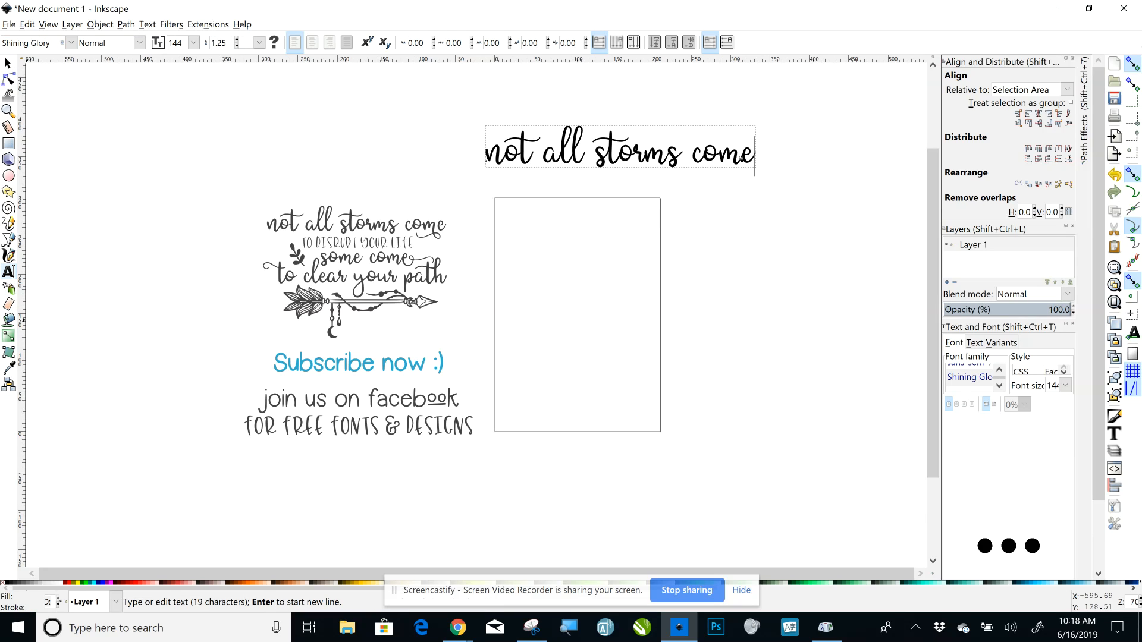
pyautogui.press('Left')
pyautogui.press('BackSpace')
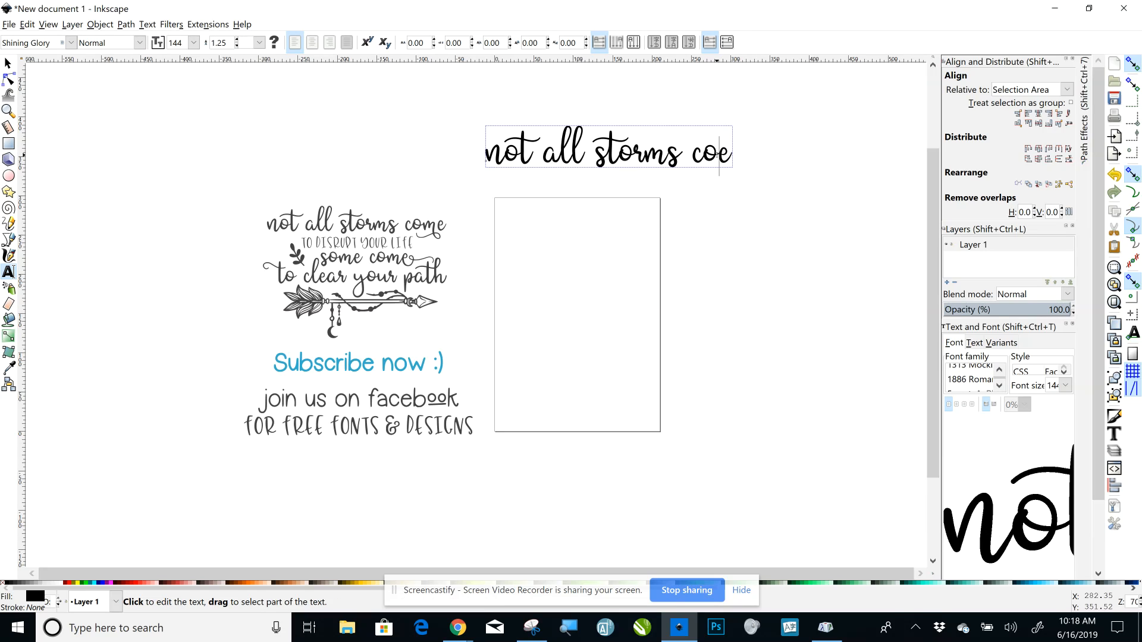
# Try the copied looped m between the o and e of the headline's last word, and remove it again.
pyautogui.rightClick(719, 158)
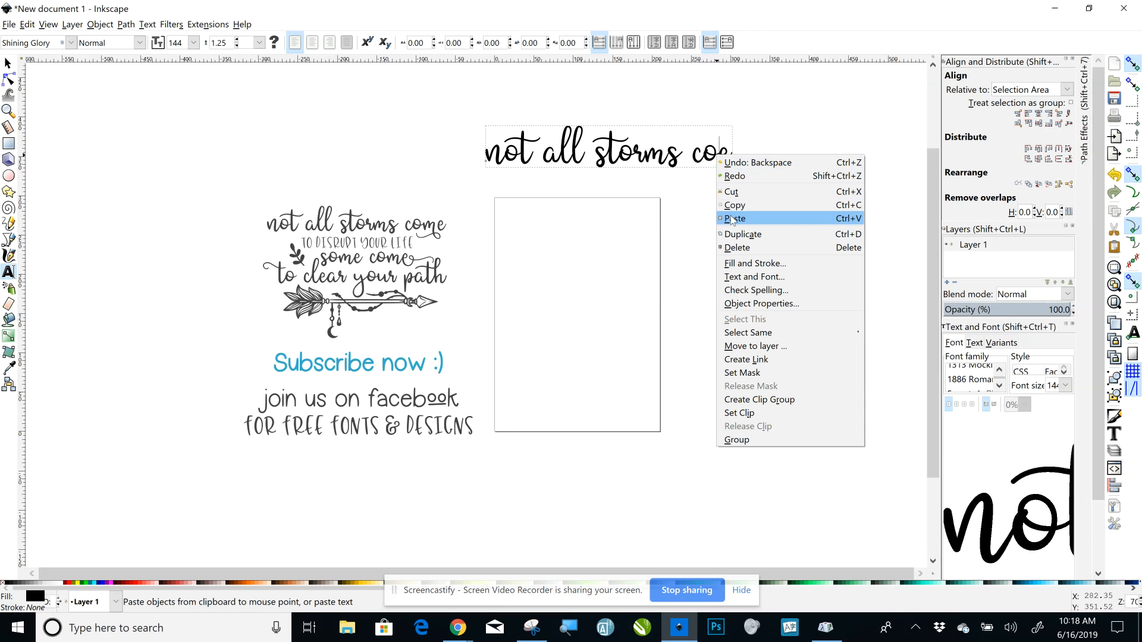
pyautogui.click(733, 219)
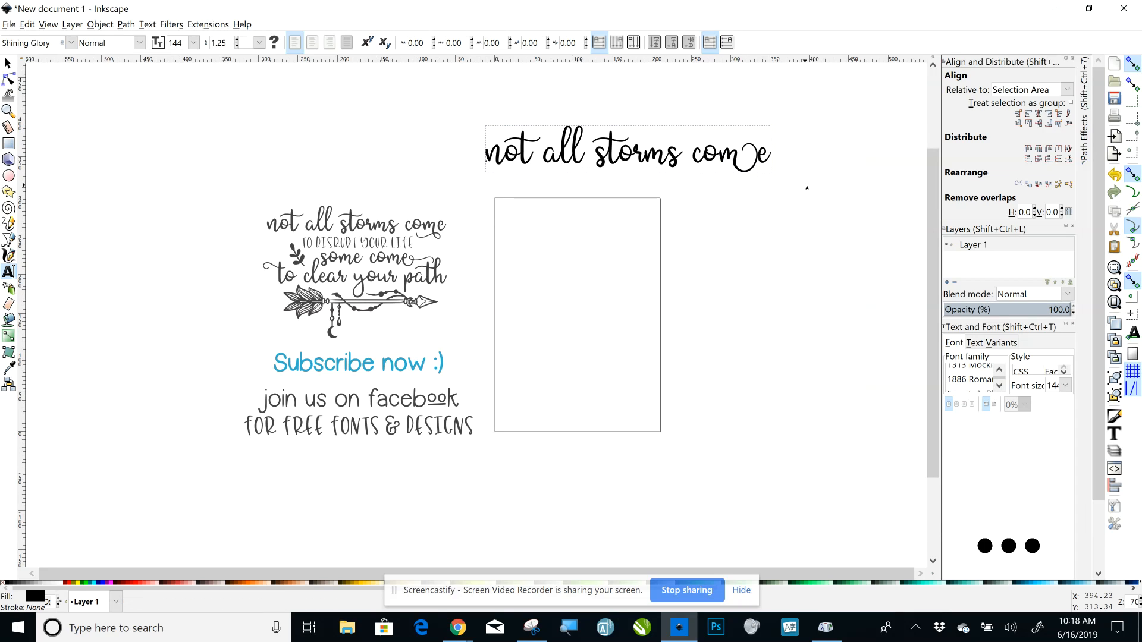
pyautogui.press('BackSpace')
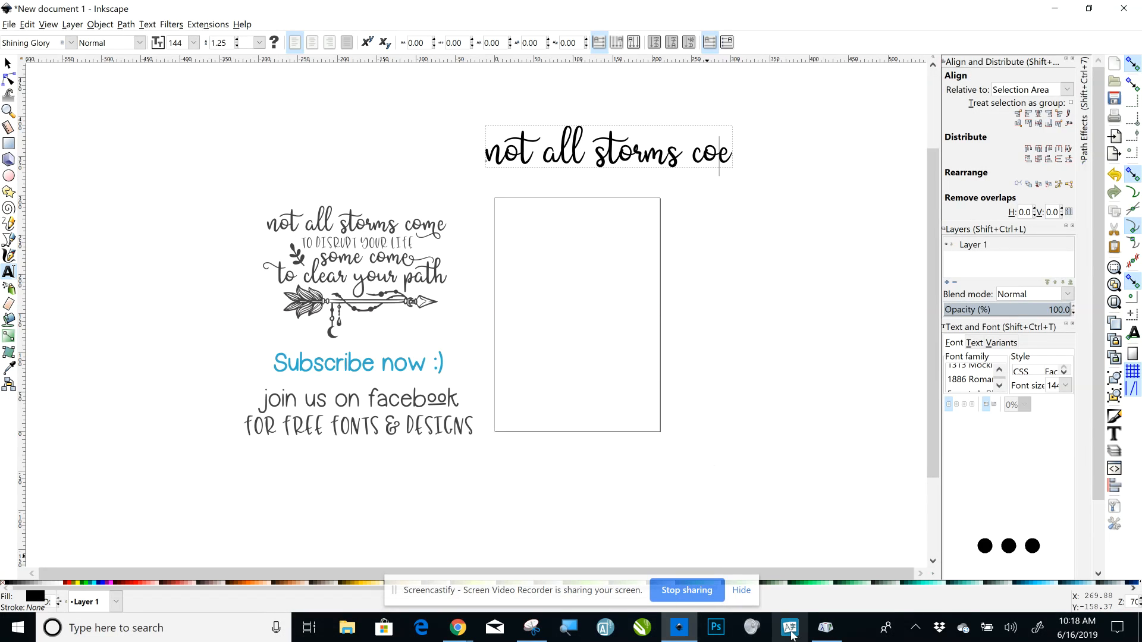
# Switch to UI Character Map, copy the Shining Glory m glyph E101 with the trailing swash, and return to Inkscape.
pyautogui.click(792, 634)
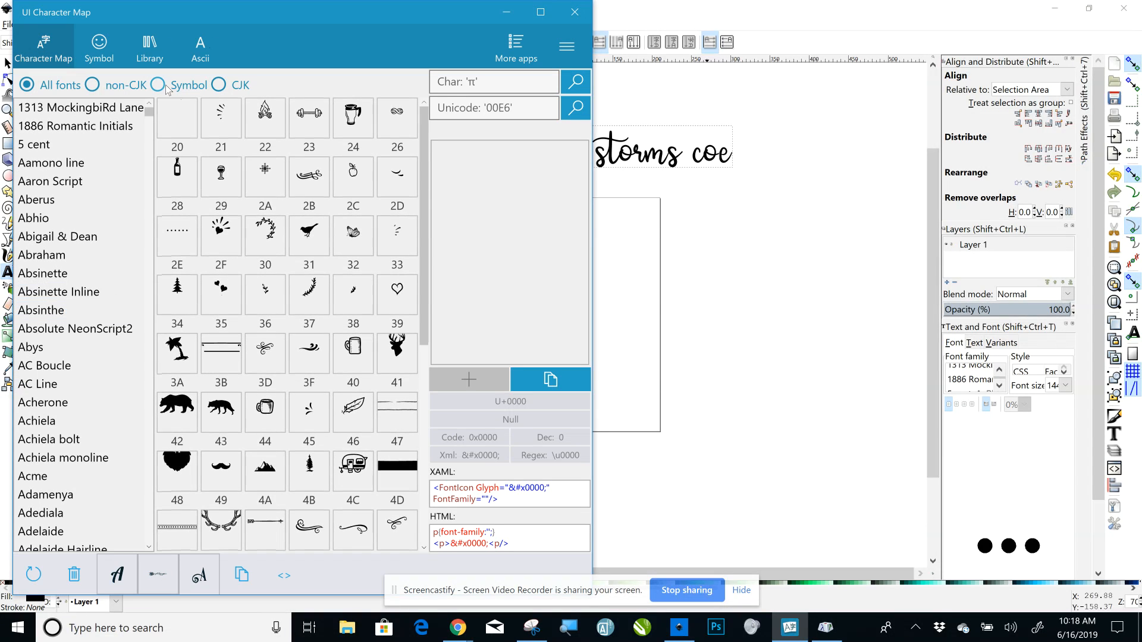
pyautogui.moveTo(152, 112); pyautogui.dragTo(148, 321)
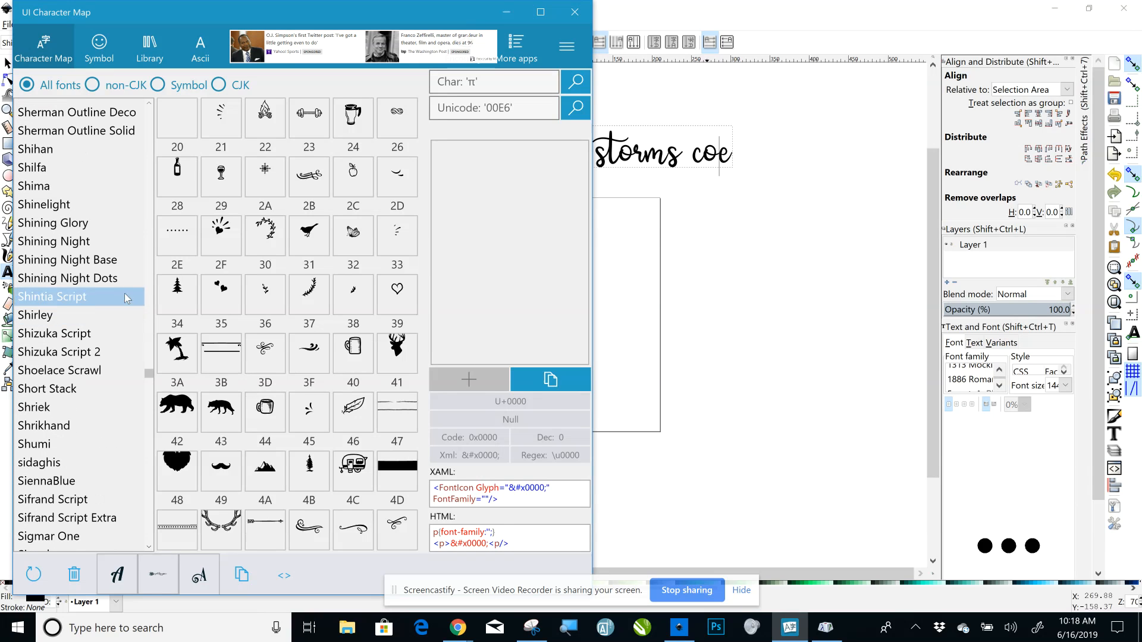
pyautogui.click(91, 225)
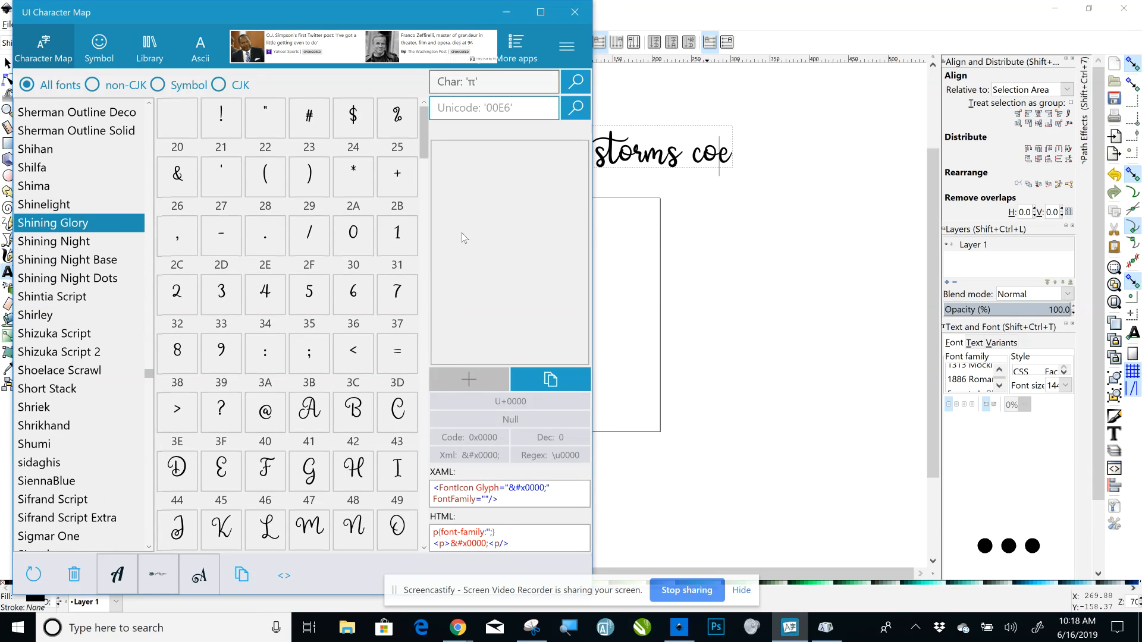
pyautogui.moveTo(424, 125); pyautogui.dragTo(467, 444)
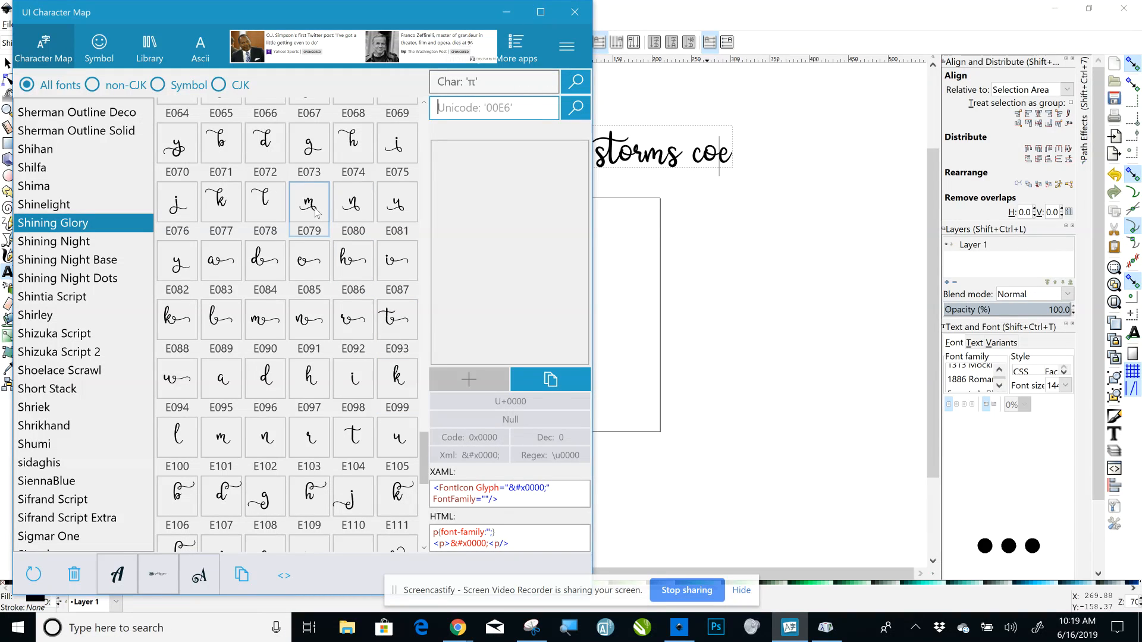
pyautogui.click(224, 445)
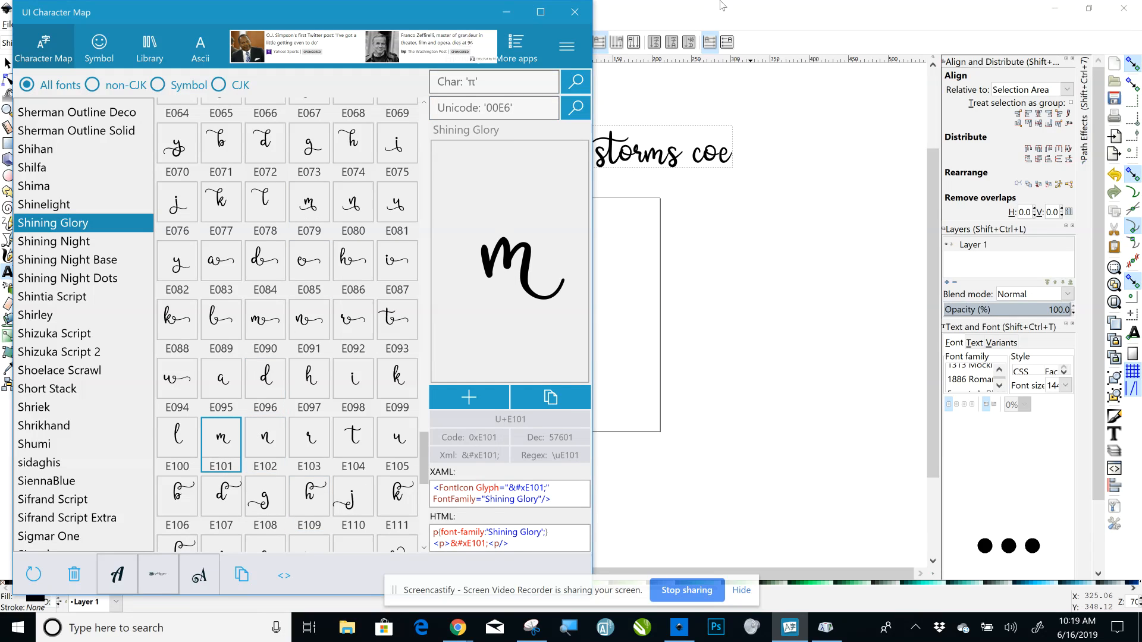
pyautogui.click(551, 398)
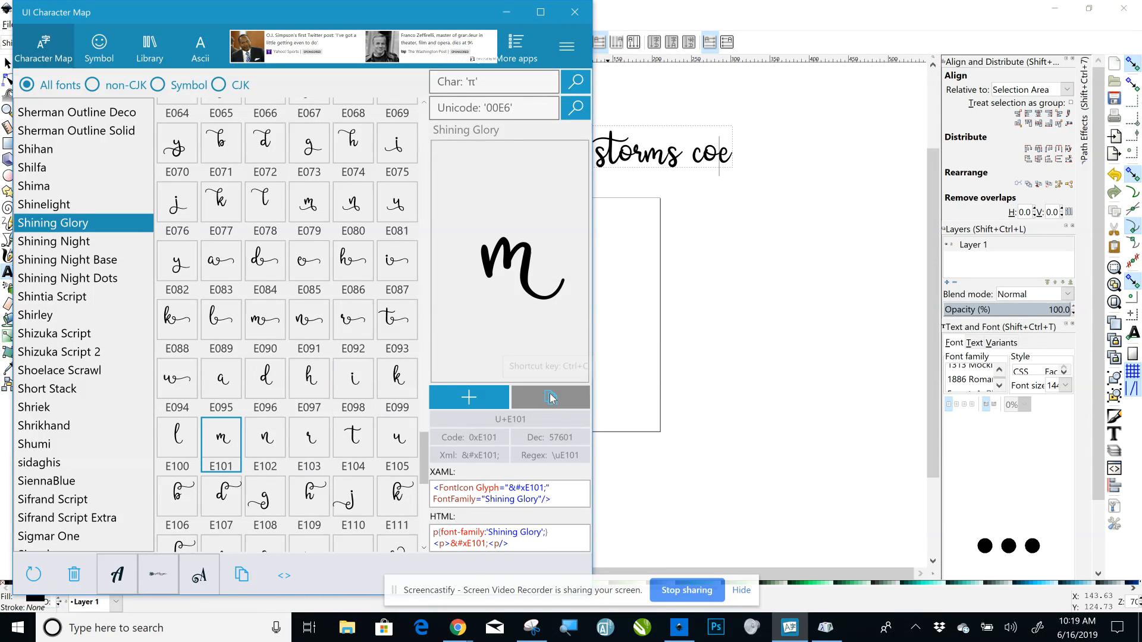
pyautogui.click(506, 12)
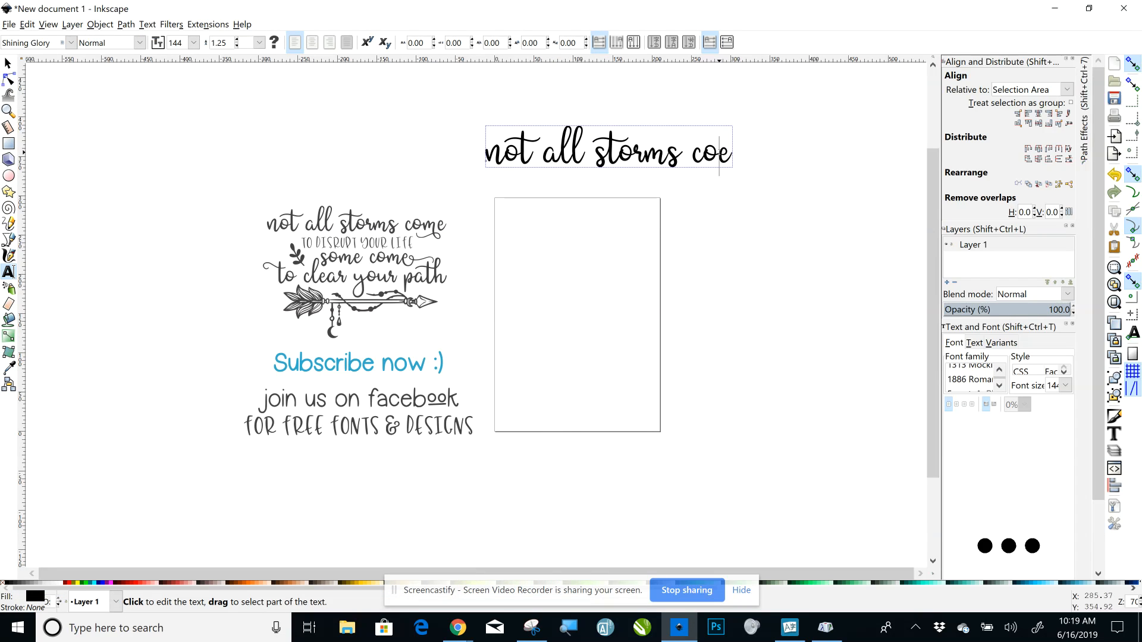
# Paste the copied swash m between the o and e of the headline's last word and deselect the text.
pyautogui.rightClick(719, 149)
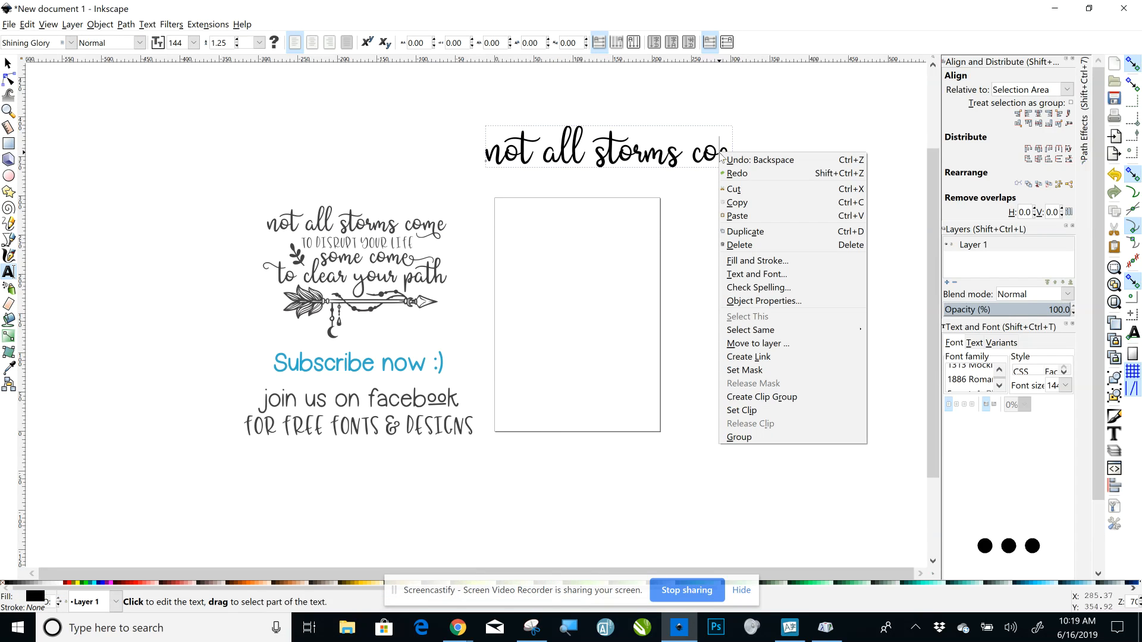
pyautogui.click(726, 217)
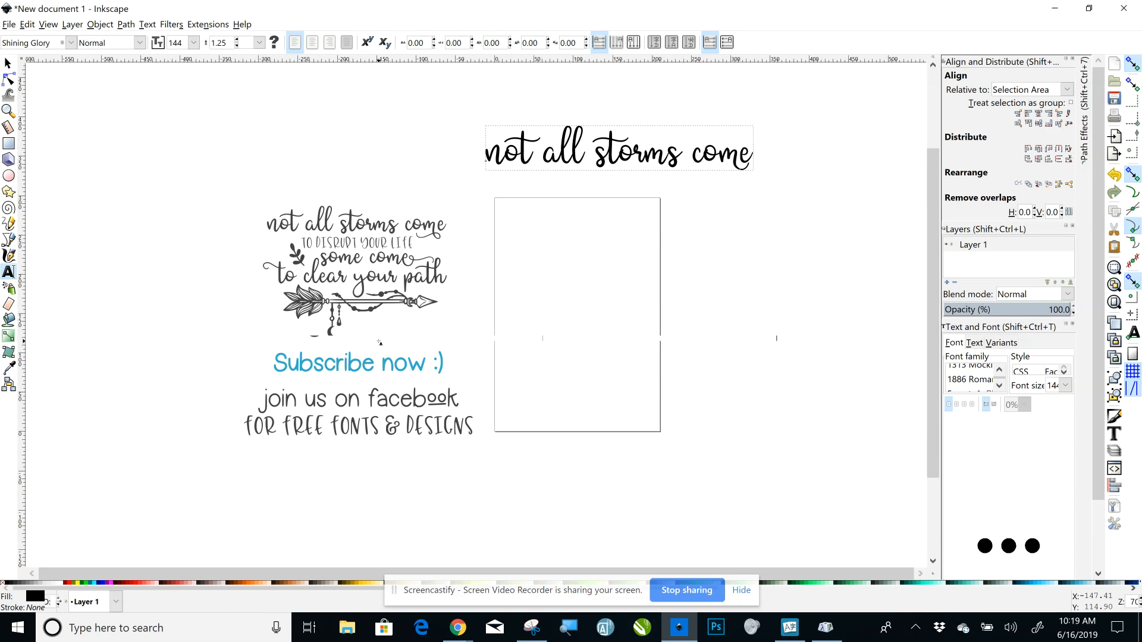
pyautogui.scroll(-2, 378, 342)
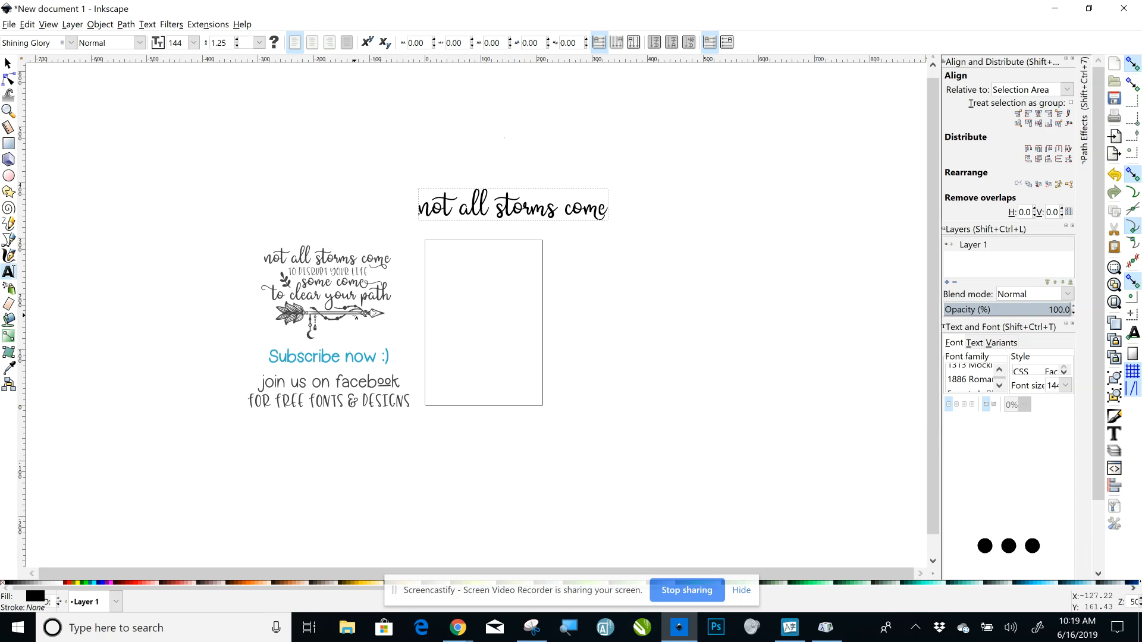
pyautogui.write('=')
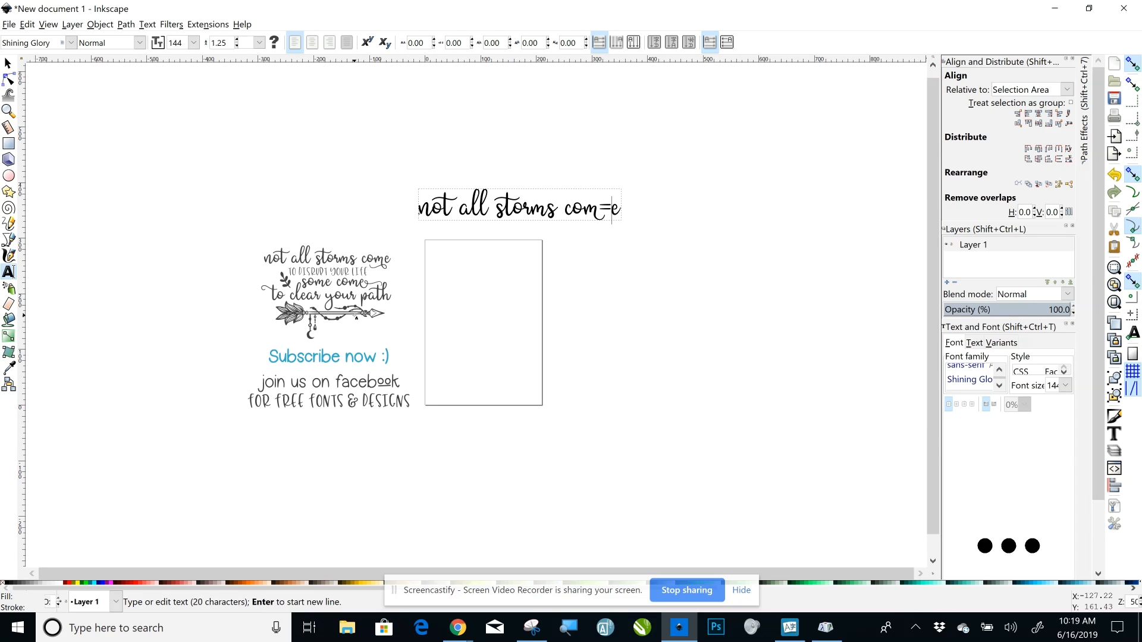
pyautogui.press('BackSpace')
pyautogui.click(8, 62)
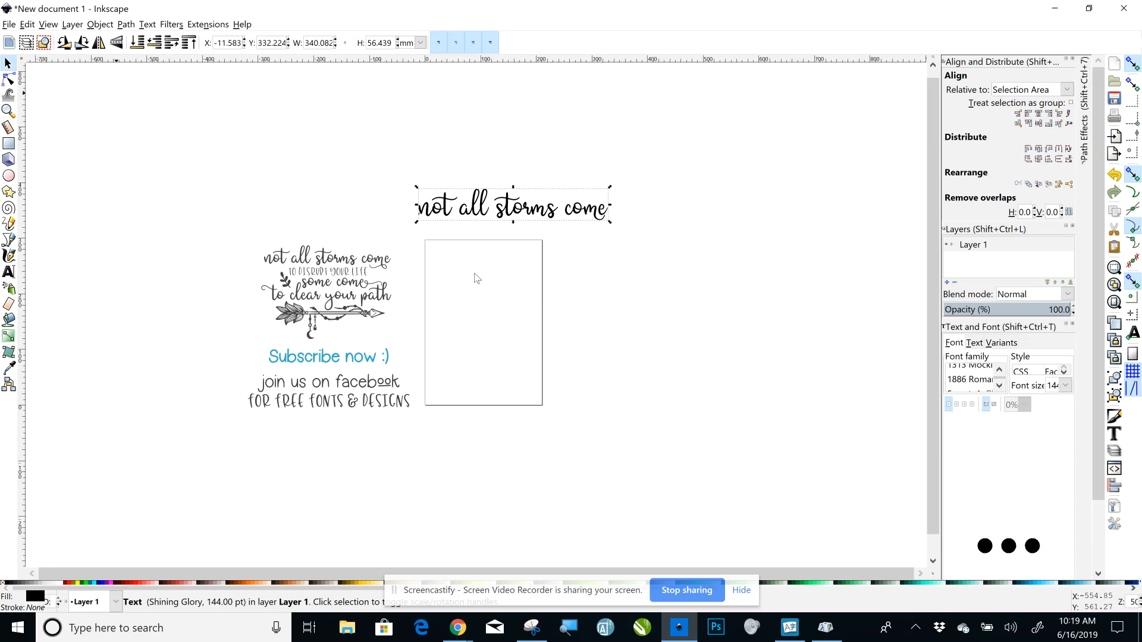
pyautogui.click(623, 340)
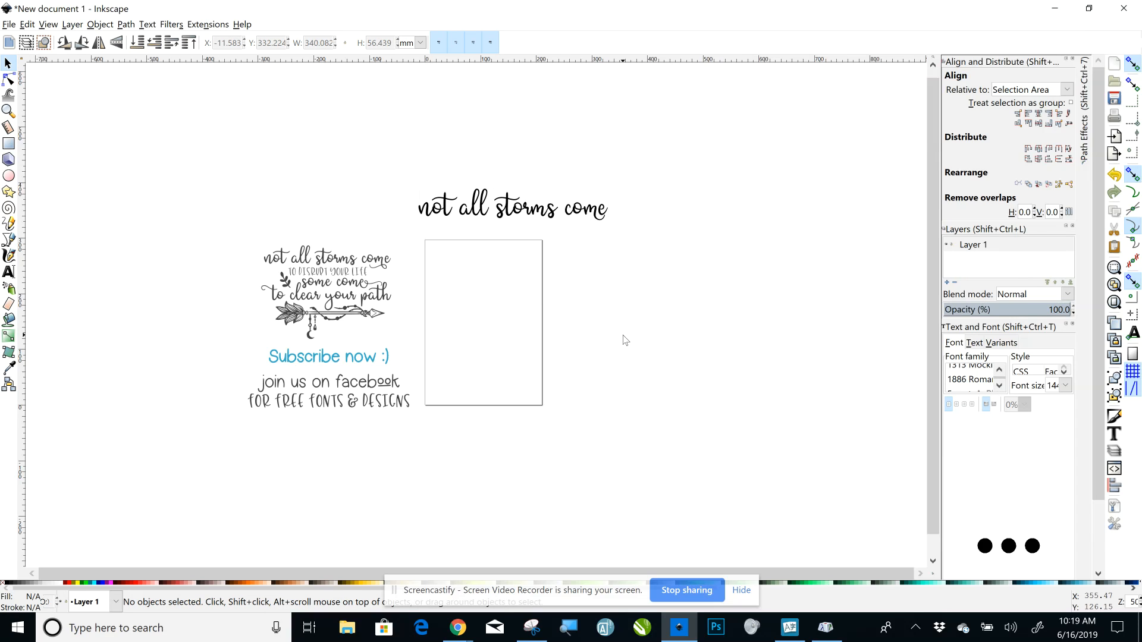
# Add the separate text "some come" in Shining Glory below the "not all storms come" headline, beside the page.
pyautogui.press('+')
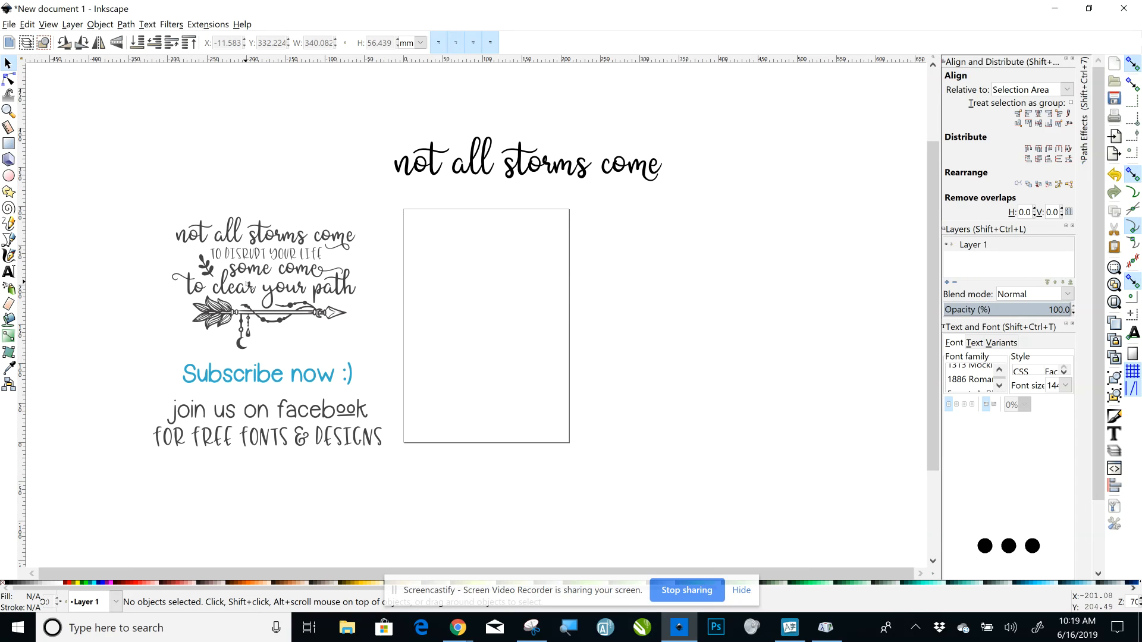
pyautogui.click(9, 272)
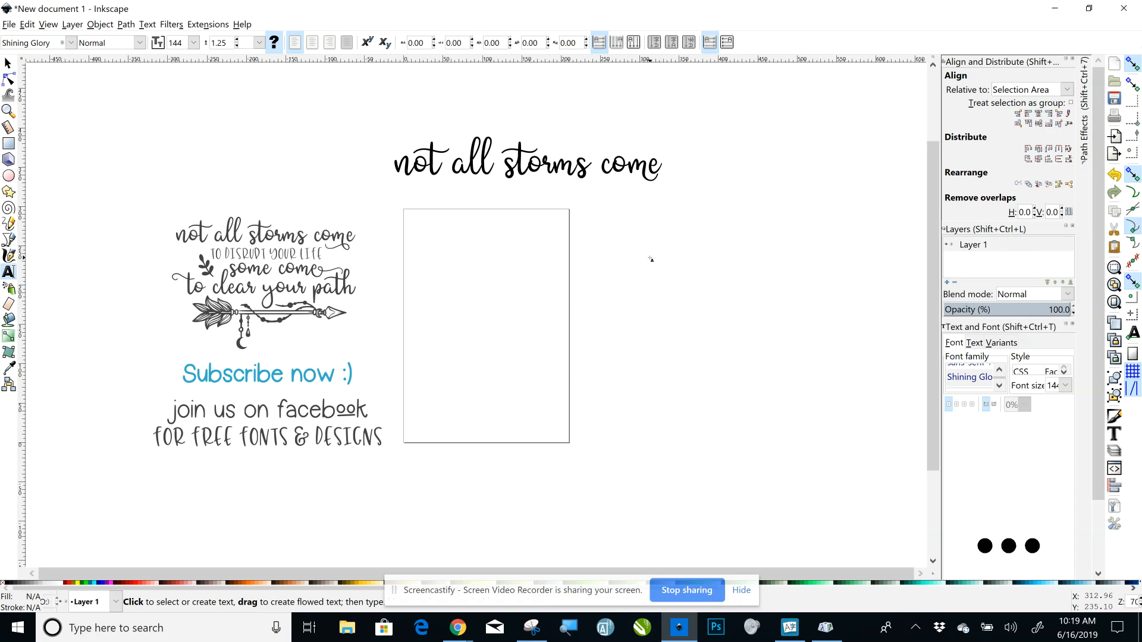
pyautogui.click(679, 446)
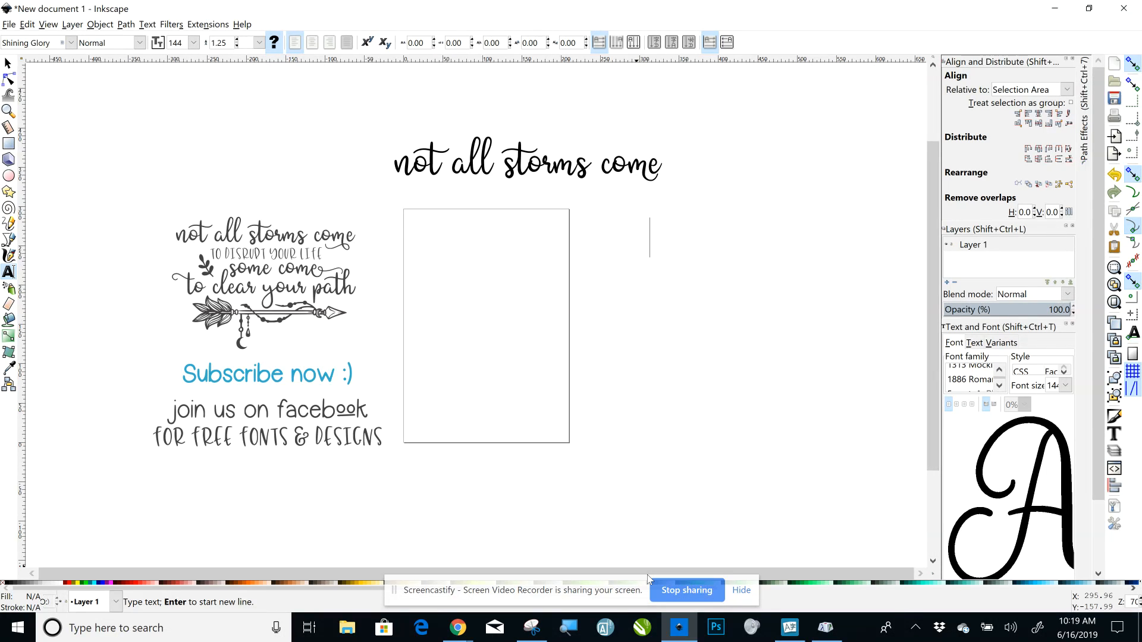
pyautogui.write('some ')
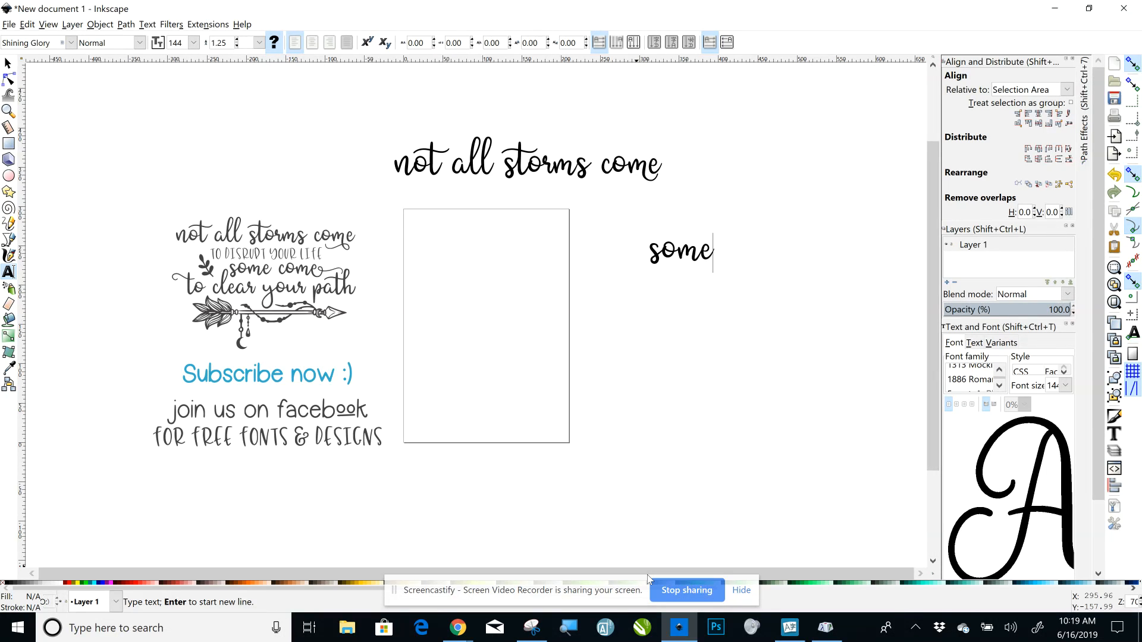
pyautogui.write('come')
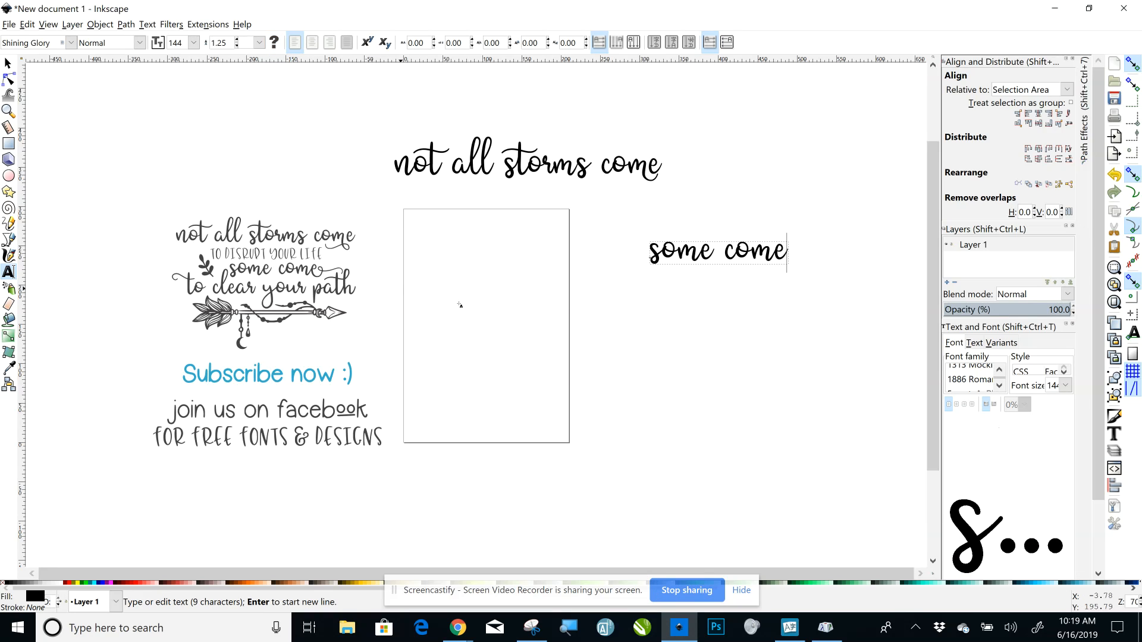
# Add the text "to clear your path" in Shining Glory and move it and "some come" up beside the headline.
pyautogui.click(647, 364)
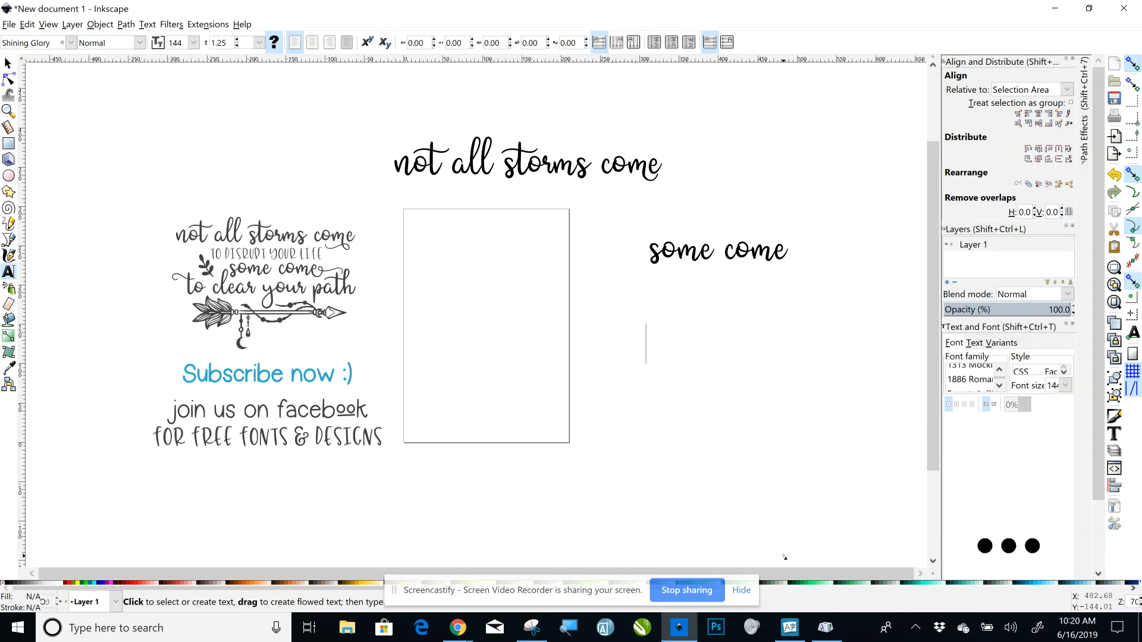
pyautogui.write('to clea')
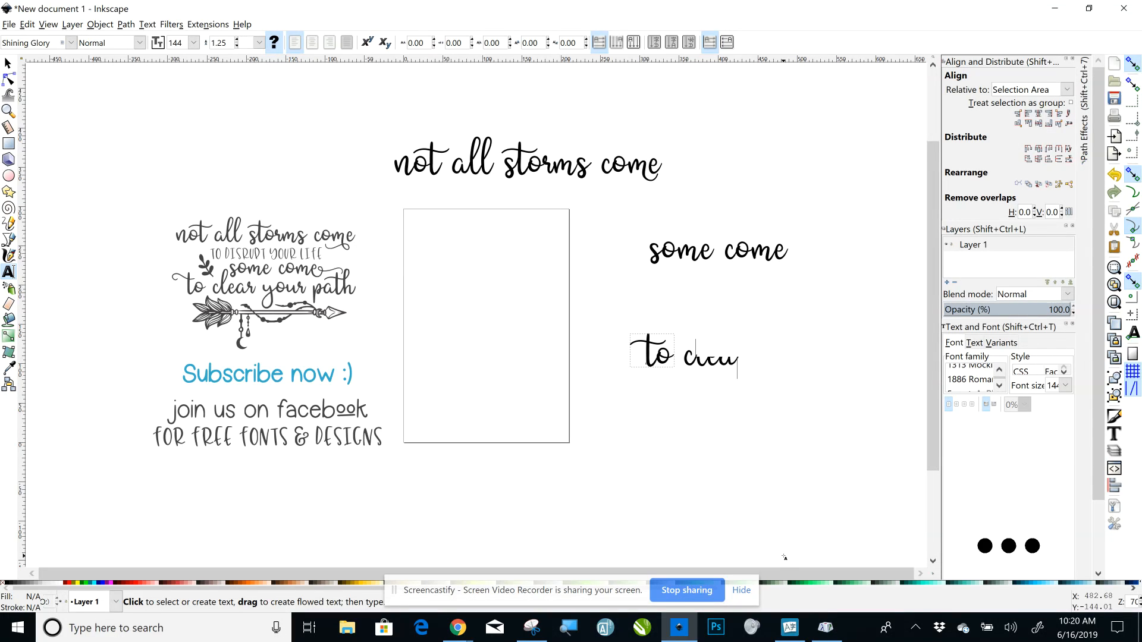
pyautogui.write('r ')
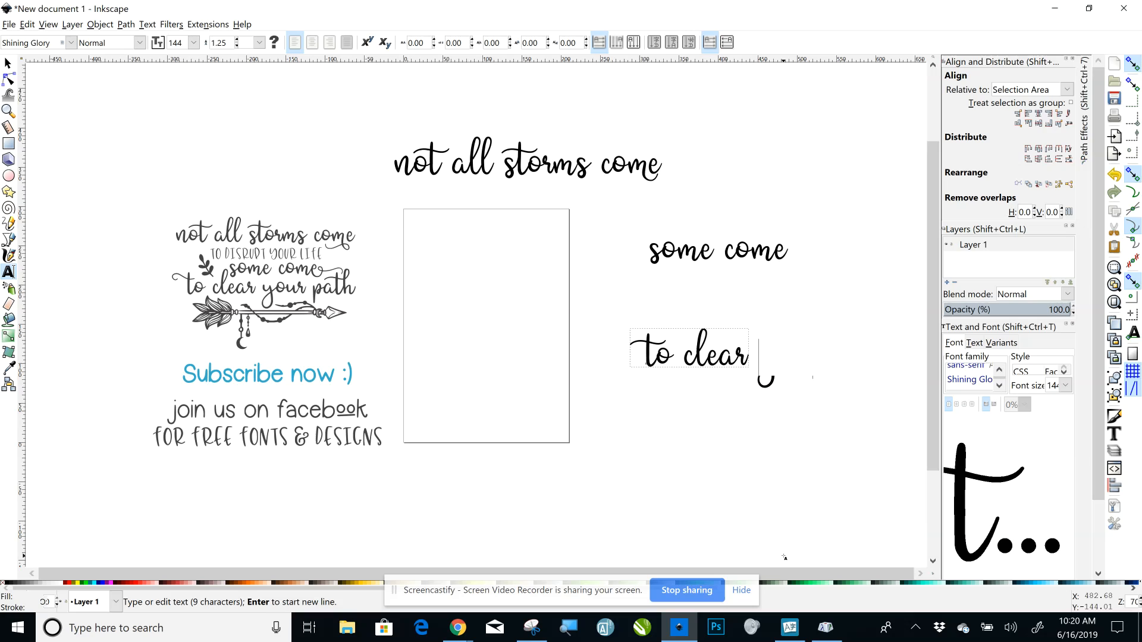
pyautogui.write('your path')
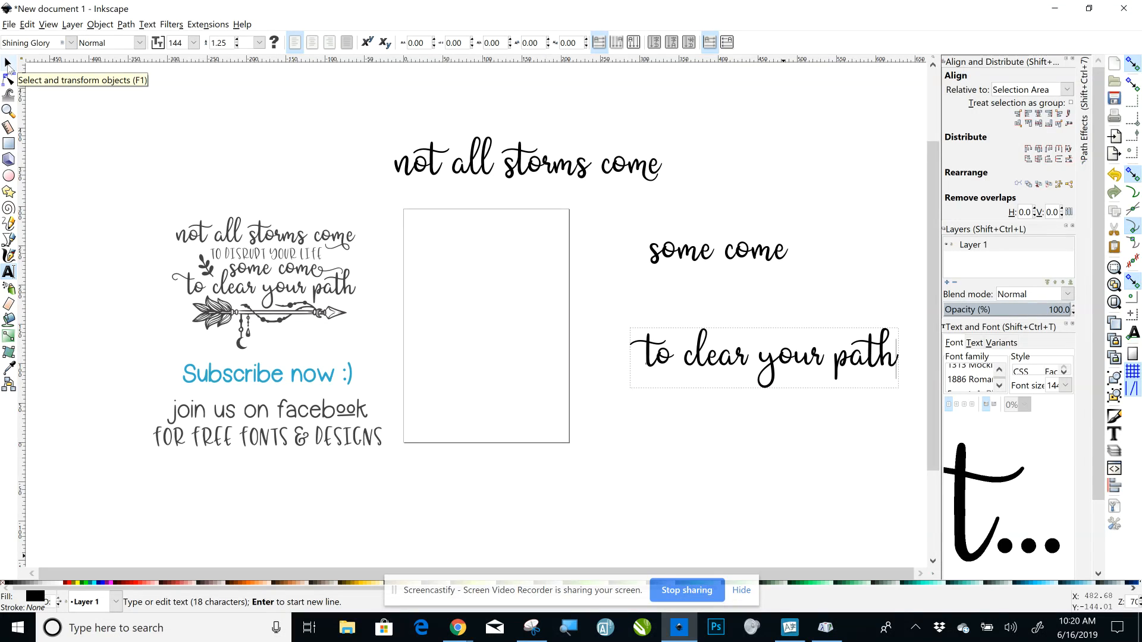
pyautogui.click(8, 63)
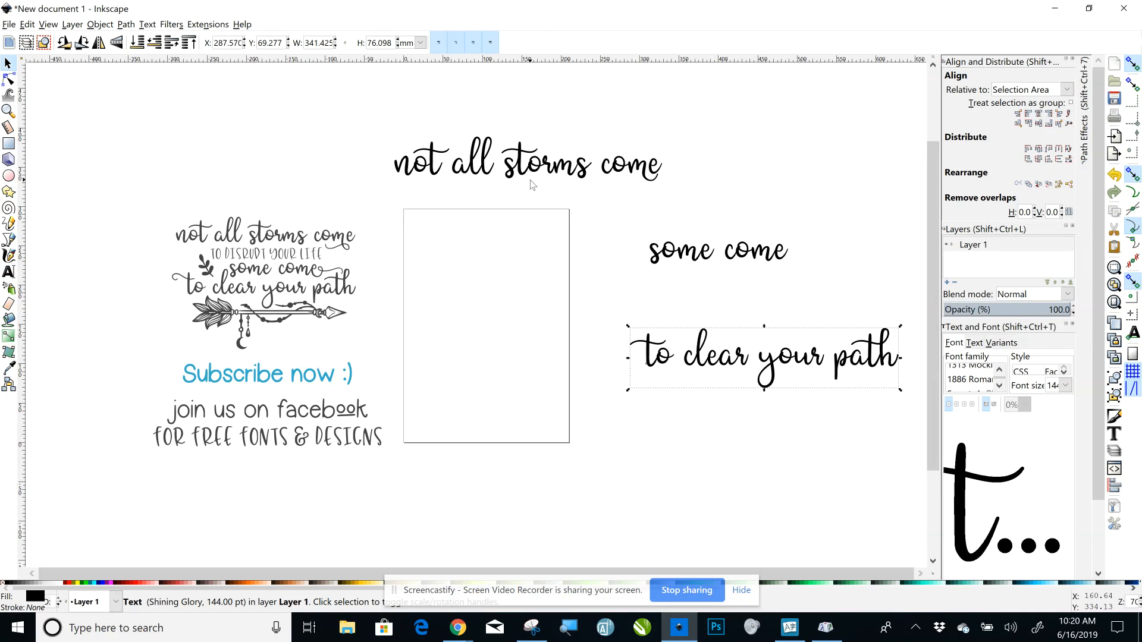
pyautogui.moveTo(806, 361); pyautogui.dragTo(771, 163)
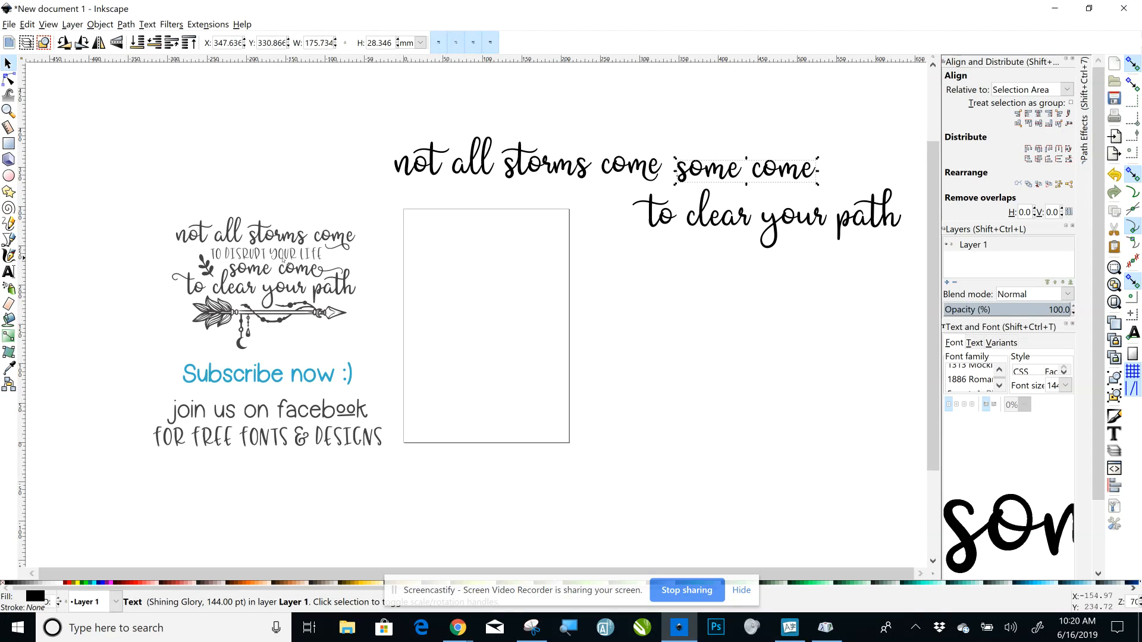
# Try the Kinsella Sans font on the "some come" text, undo the font change and deselect the text.
pyautogui.click(8, 273)
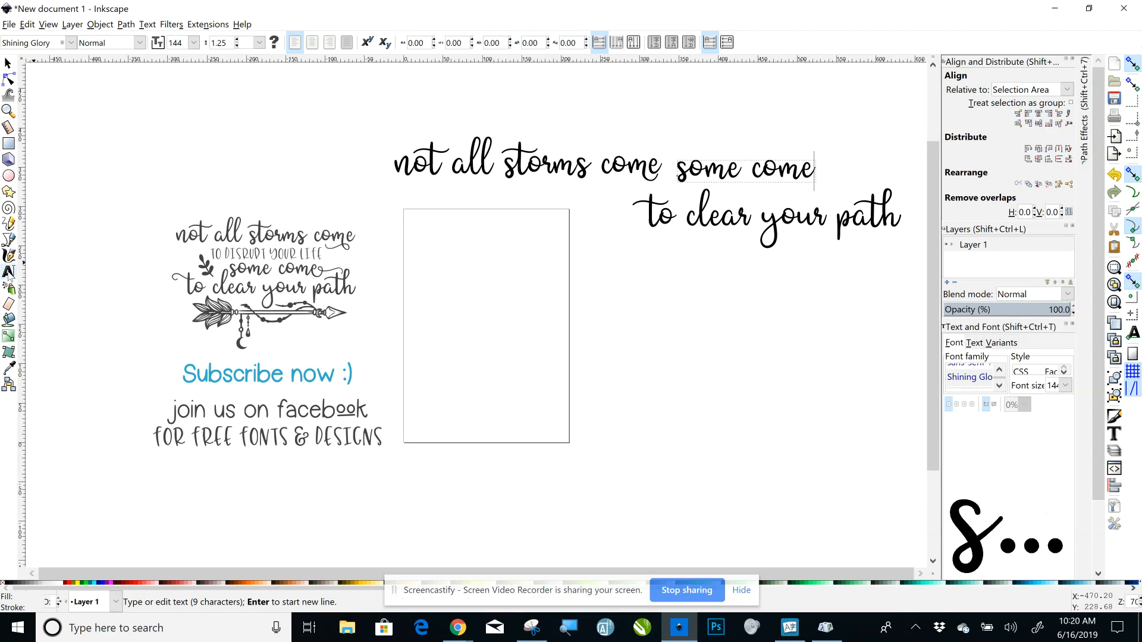
pyautogui.click(70, 46)
pyautogui.click(59, 49)
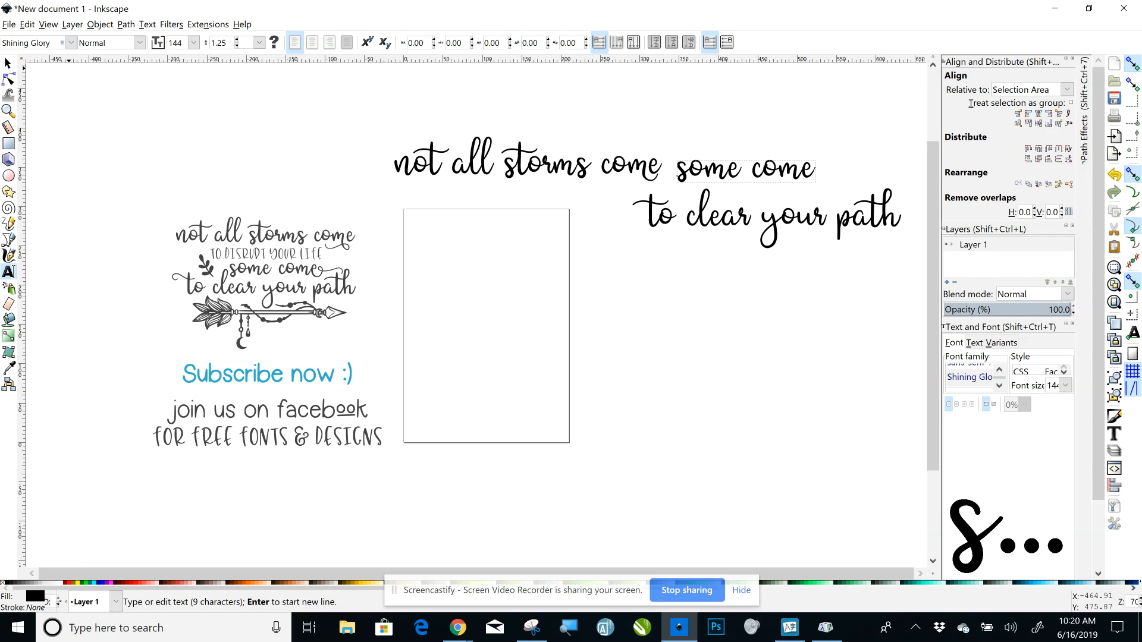
pyautogui.press('BackSpace')
pyautogui.press('BackSpace')
pyautogui.press('BackSpace')
pyautogui.press('BackSpace')
pyautogui.press('BackSpace')
pyautogui.press('BackSpace')
pyautogui.press('BackSpace')
pyautogui.press('BackSpace')
pyautogui.press('BackSpace')
pyautogui.press('BackSpace')
pyautogui.press('BackSpace')
pyautogui.press('BackSpace')
pyautogui.press('BackSpace')
pyautogui.write('kinsell')
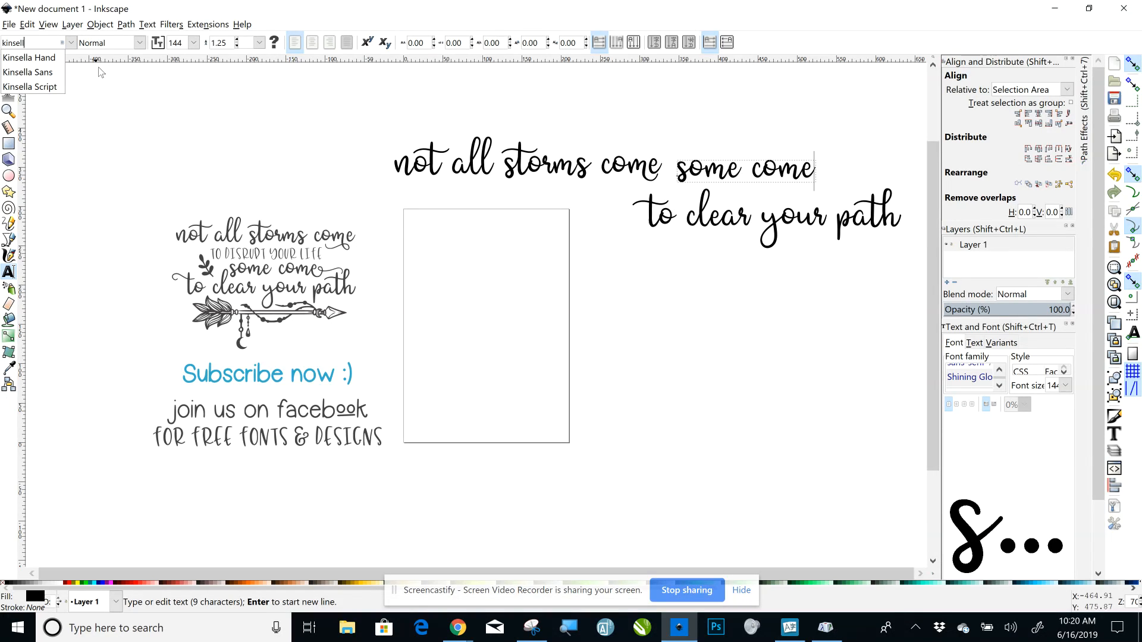
pyautogui.click(52, 74)
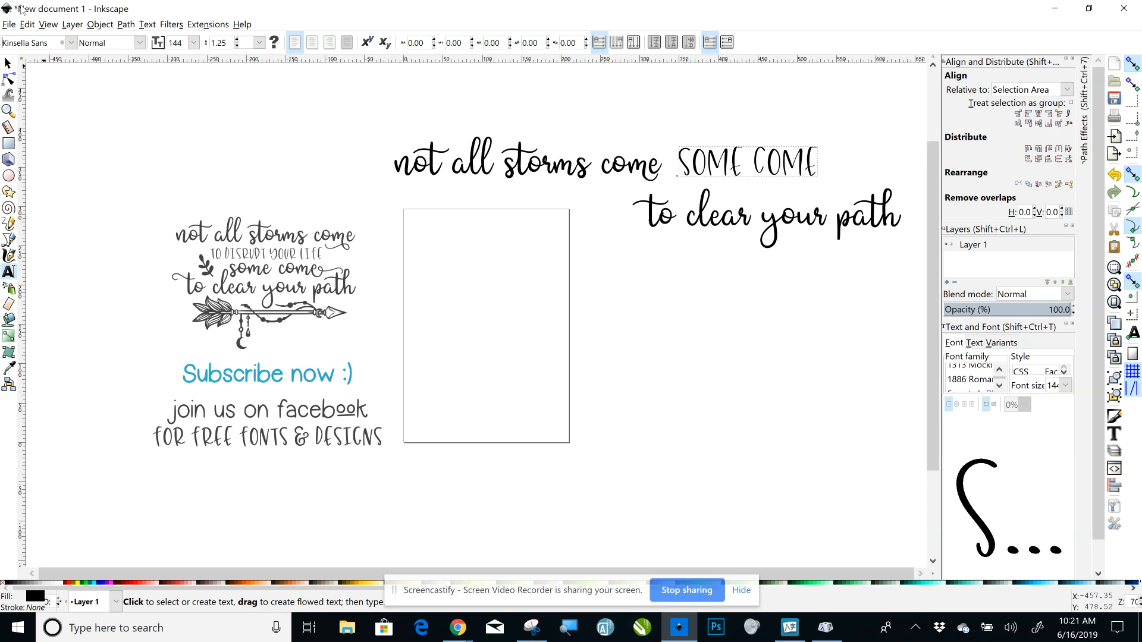
pyautogui.click(27, 25)
pyautogui.click(33, 39)
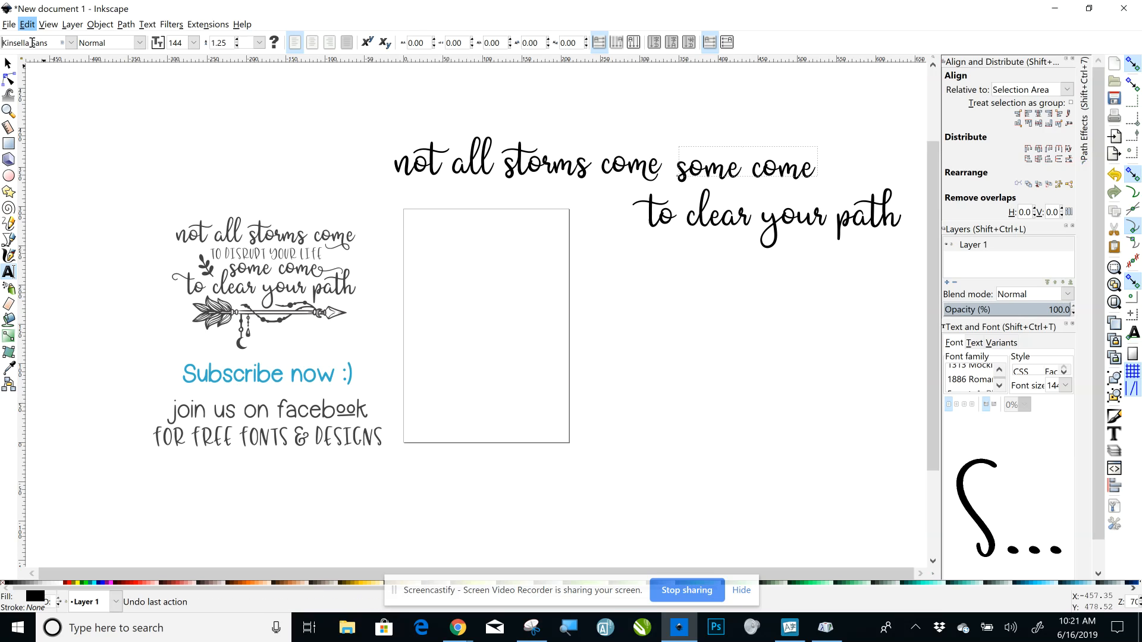
pyautogui.press('F1')
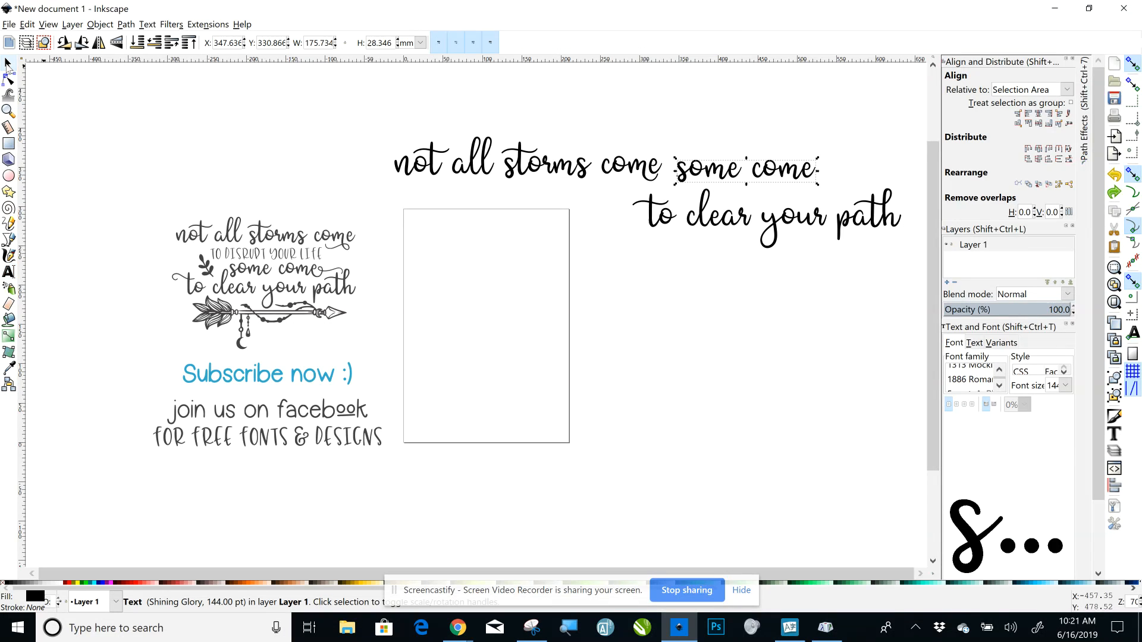
pyautogui.click(250, 139)
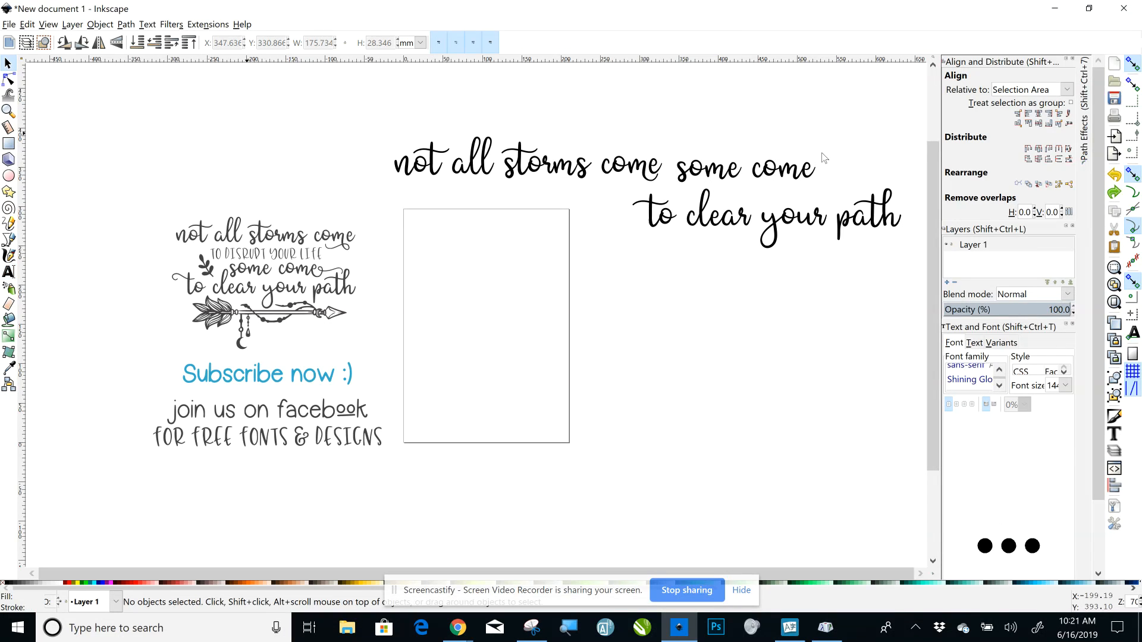
# Set the font for new text to Kinsella Sans with no object selected.
pyautogui.click(9, 272)
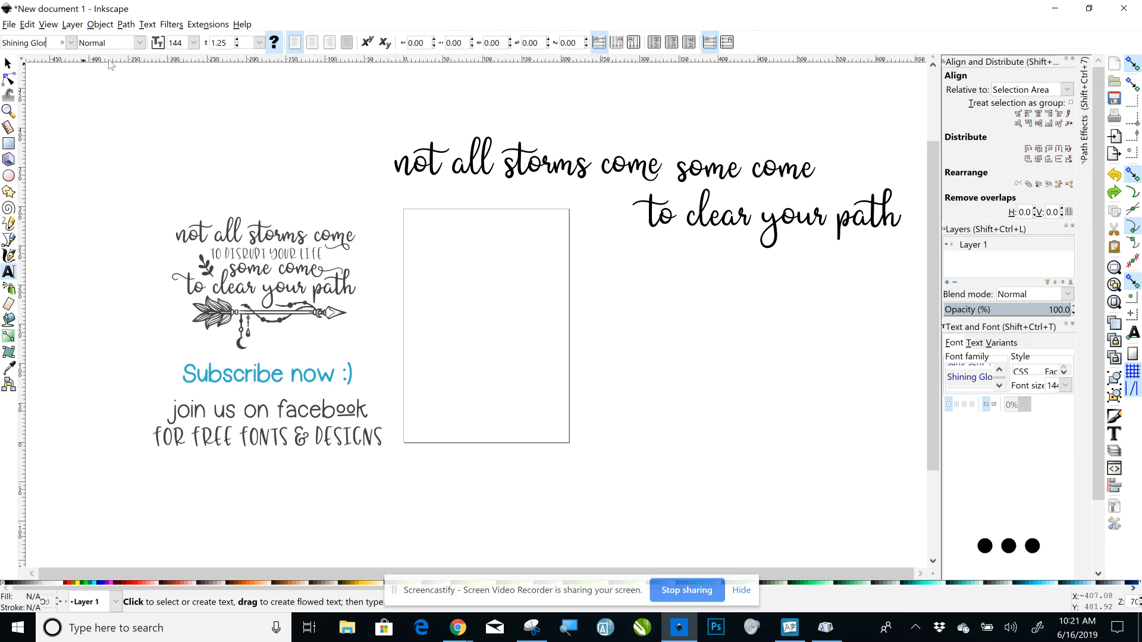
pyautogui.press('BackSpace')
pyautogui.press('BackSpace')
pyautogui.press('BackSpace')
pyautogui.press('BackSpace')
pyautogui.press('BackSpace')
pyautogui.press('BackSpace')
pyautogui.press('BackSpace')
pyautogui.press('BackSpace')
pyautogui.press('BackSpace')
pyautogui.press('BackSpace')
pyautogui.press('BackSpace')
pyautogui.press('BackSpace')
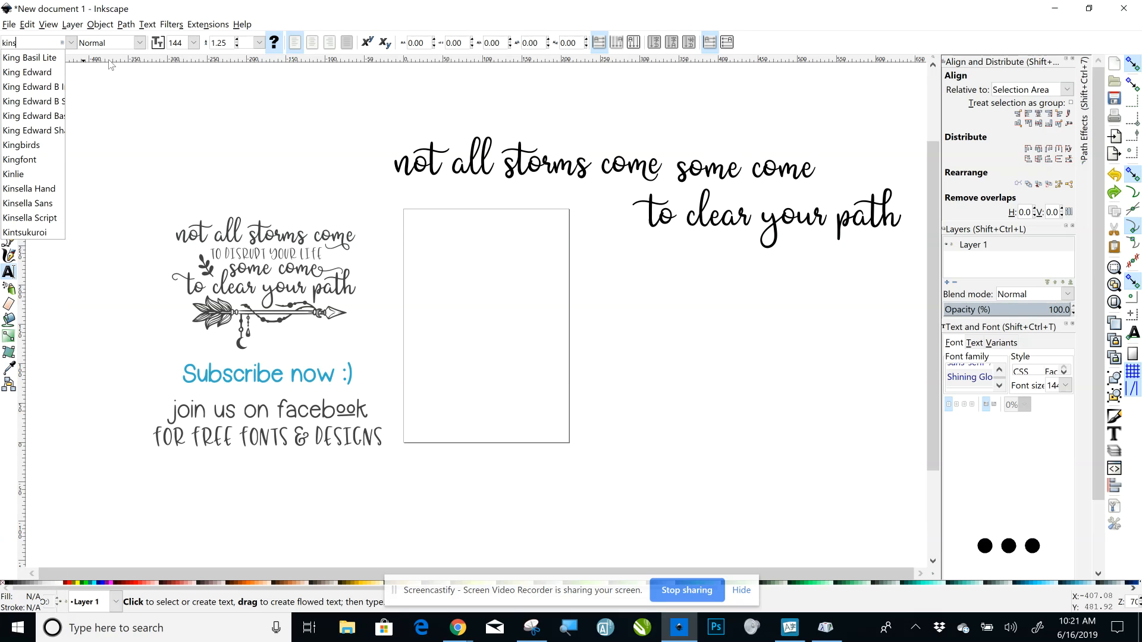
pyautogui.click(54, 71)
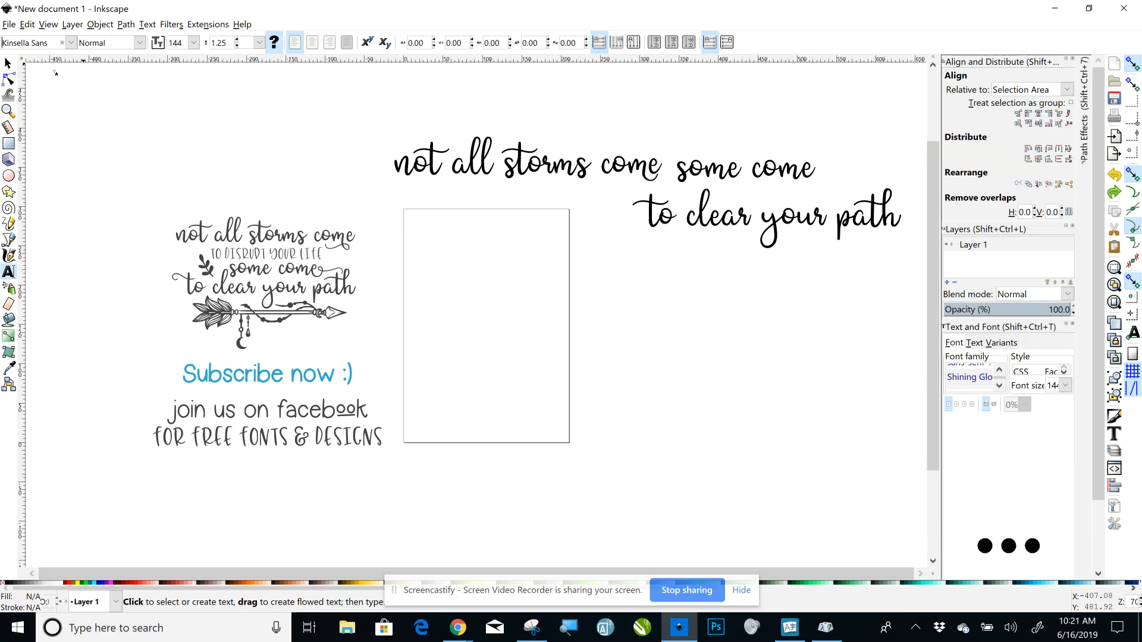
# Add the text "TO DISRUPT YOUR LIFE" in Kinsella Sans and move it directly under "to clear your path".
pyautogui.click(686, 362)
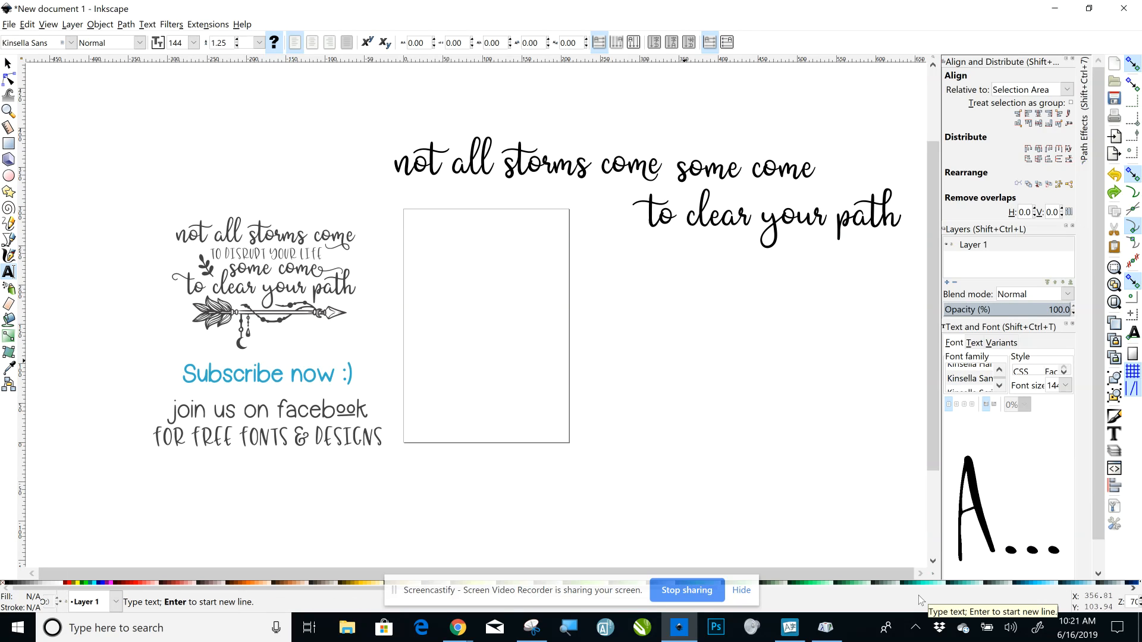
pyautogui.write('T')
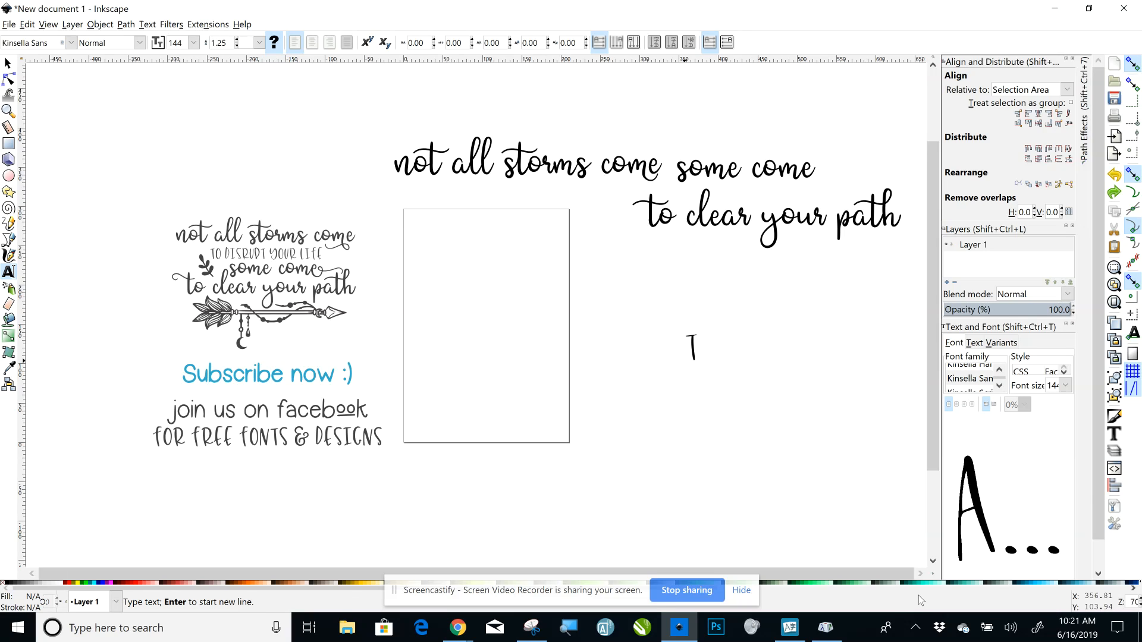
pyautogui.write('O D')
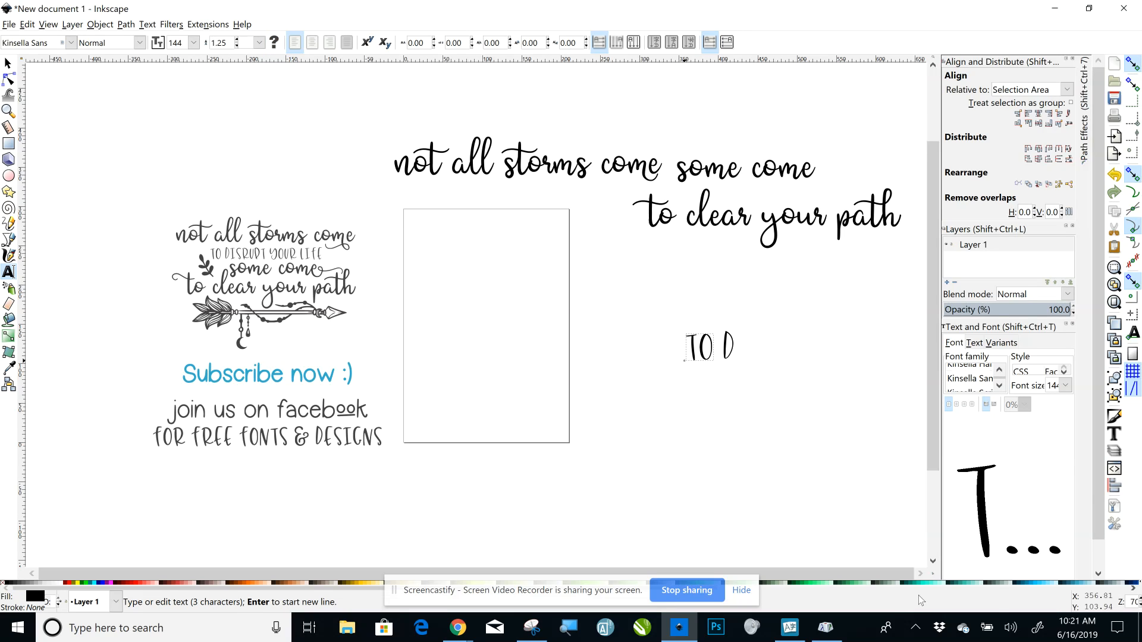
pyautogui.write('ISRUPT')
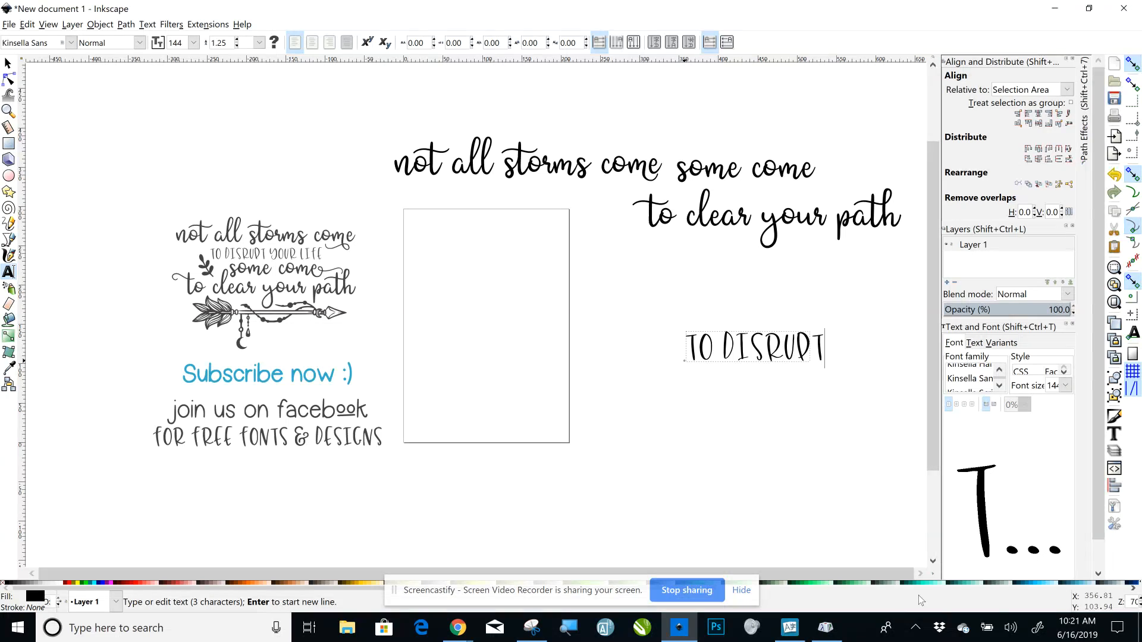
pyautogui.write(' YOU')
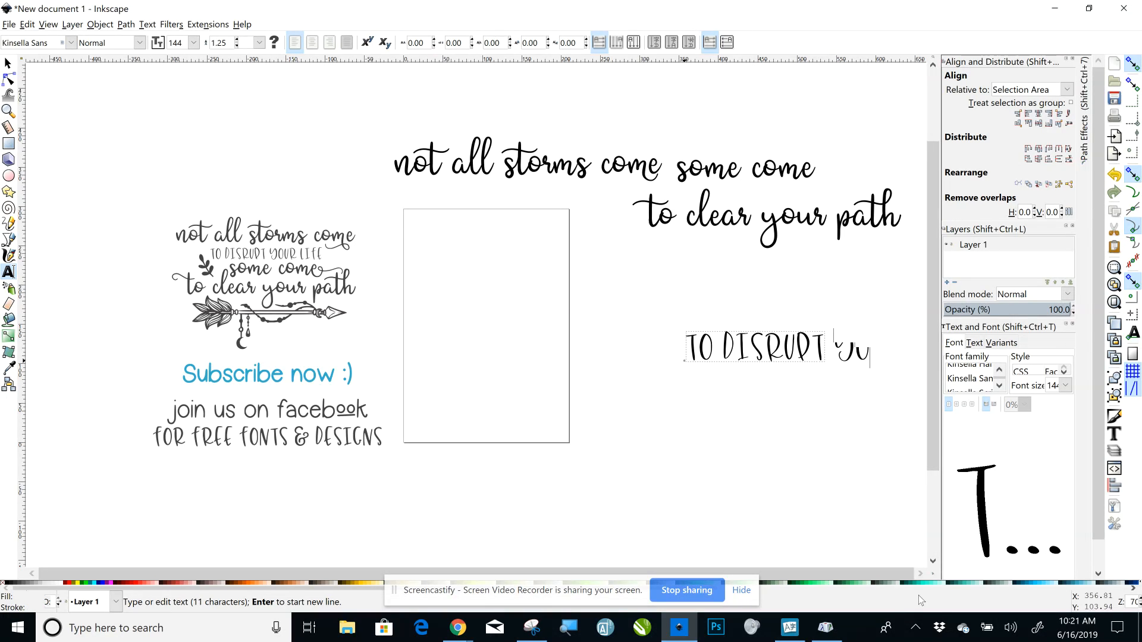
pyautogui.write('R LIFE')
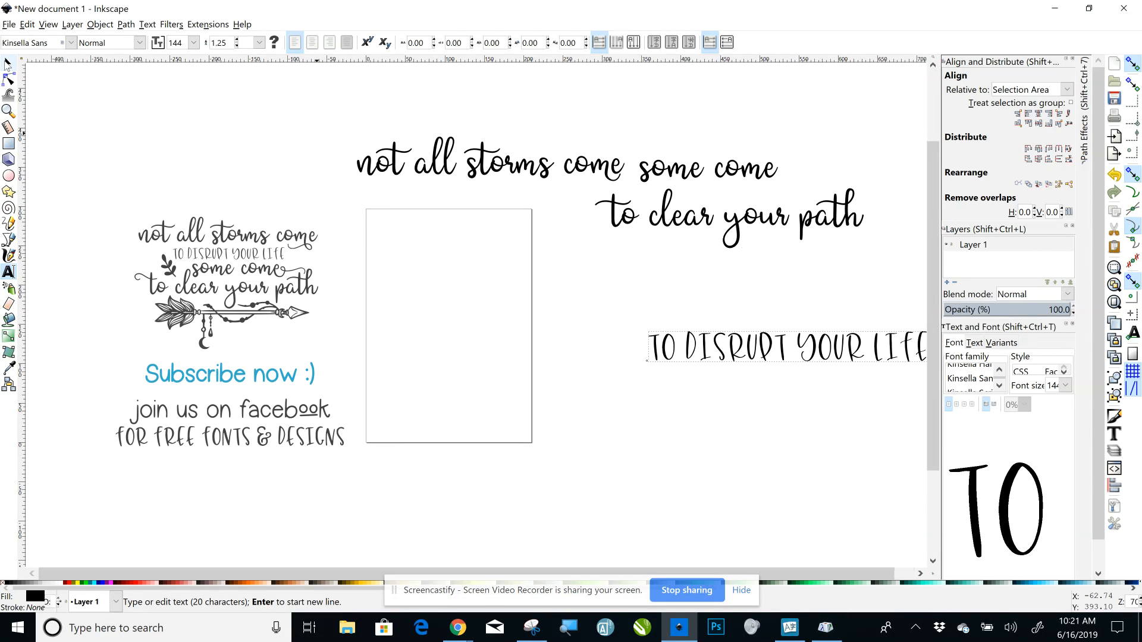
pyautogui.click(8, 63)
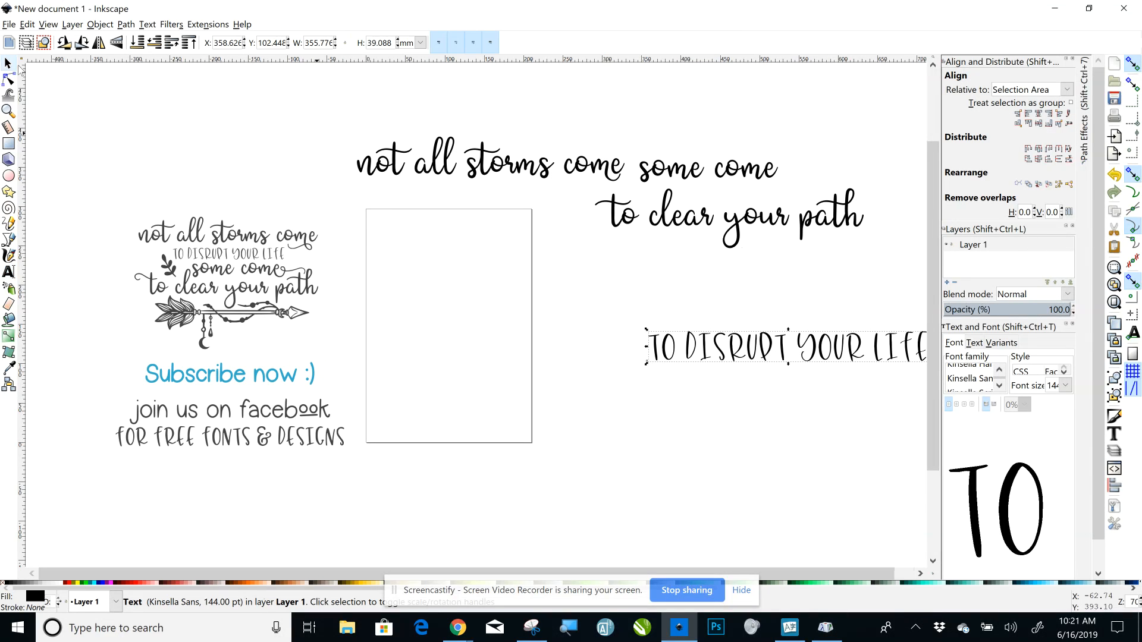
pyautogui.moveTo(709, 339); pyautogui.dragTo(659, 259)
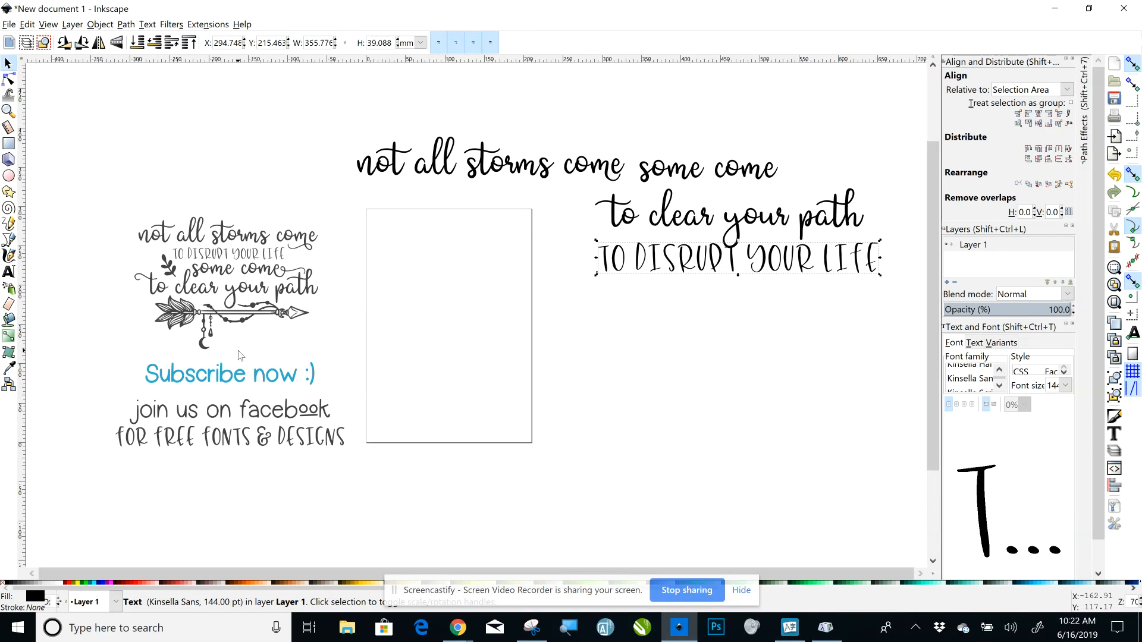
# Try the Bohema ornament font on the "TO DISRUPT YOUR LIFE" text and undo the font change.
pyautogui.click(9, 274)
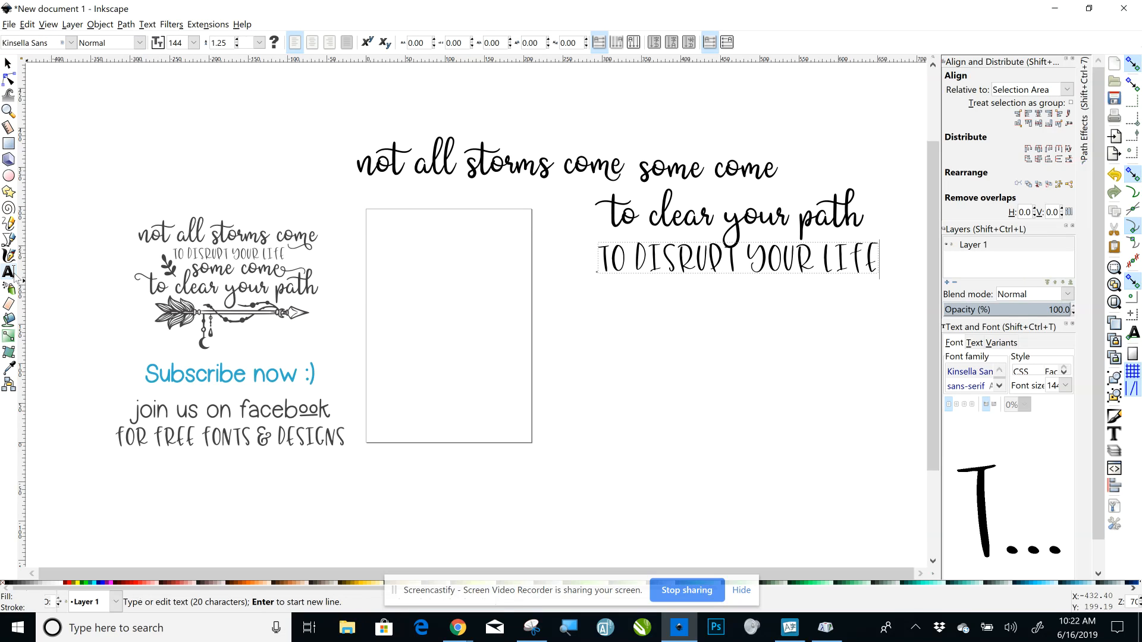
pyautogui.click(60, 36)
pyautogui.press('BackSpace')
pyautogui.press('BackSpace')
pyautogui.press('BackSpace')
pyautogui.press('BackSpace')
pyautogui.press('BackSpace')
pyautogui.press('BackSpace')
pyautogui.press('BackSpace')
pyautogui.press('BackSpace')
pyautogui.press('BackSpace')
pyautogui.press('BackSpace')
pyautogui.press('BackSpace')
pyautogui.press('BackSpace')
pyautogui.press('BackSpace')
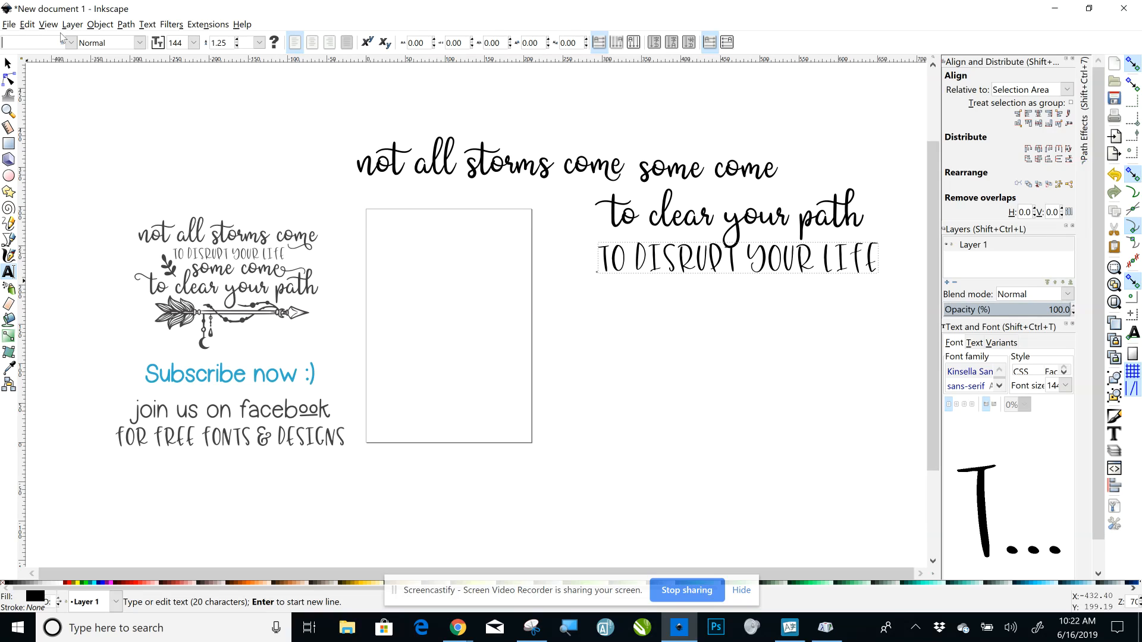
pyautogui.write('bohe')
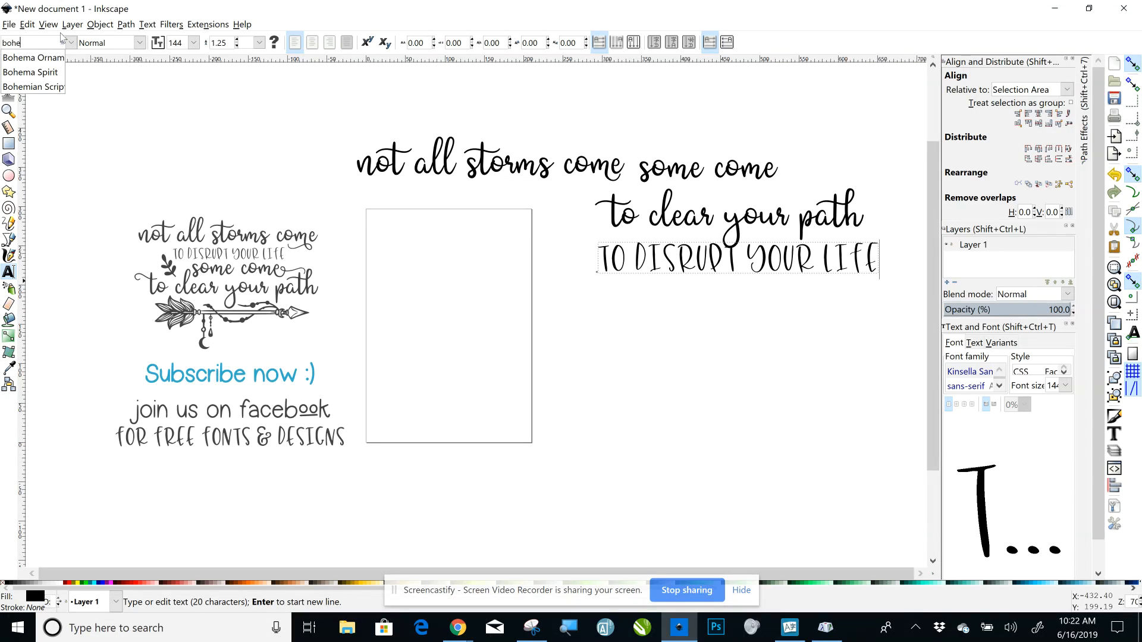
pyautogui.click(50, 63)
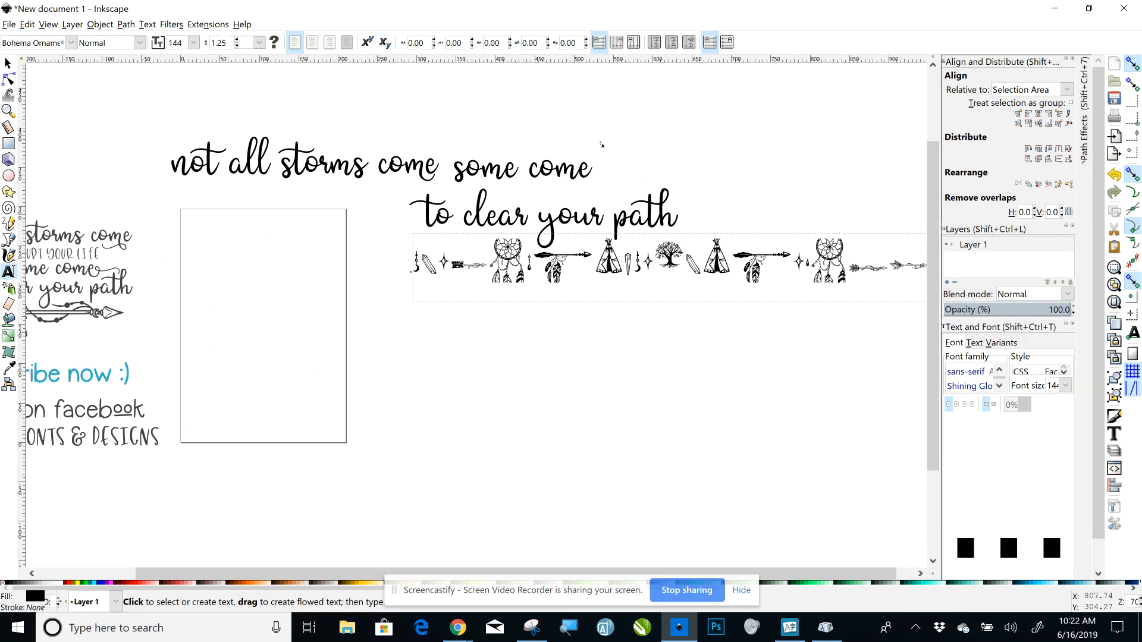
pyautogui.click(28, 25)
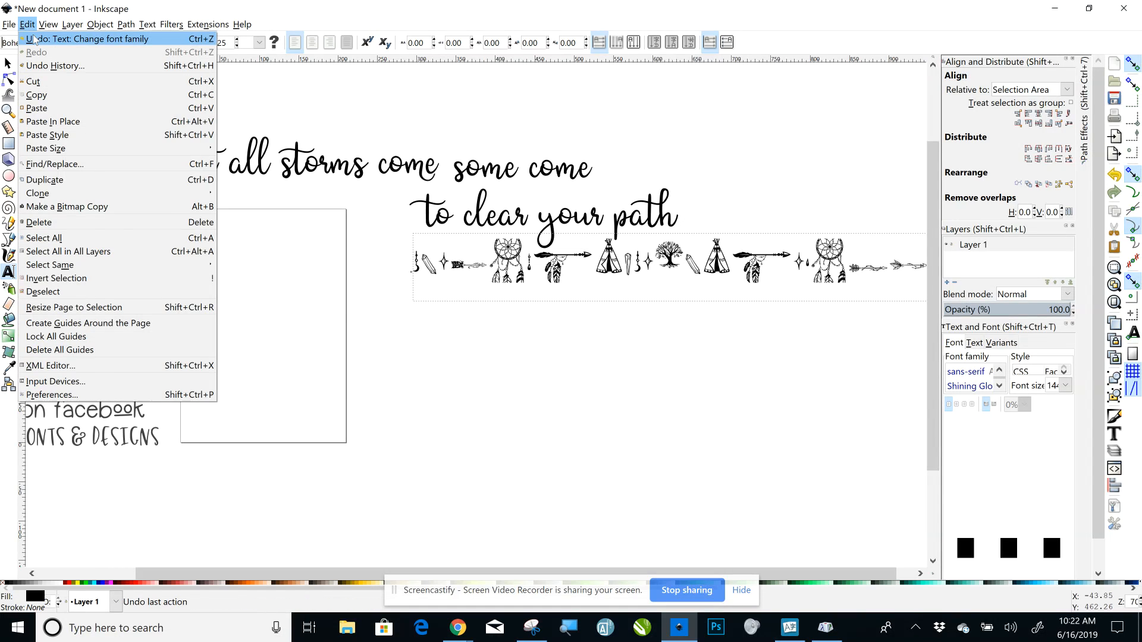
pyautogui.click(34, 39)
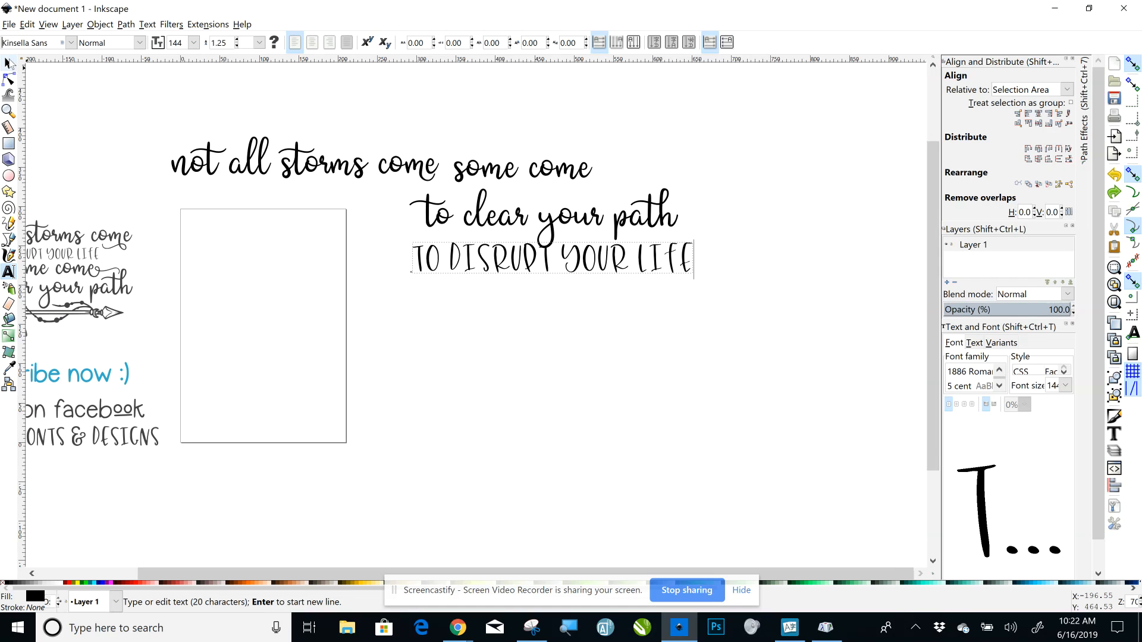
# Deselect the "TO DISRUPT YOUR LIFE" text and set the font for new text to Bohema Ornaments.
pyautogui.click(8, 63)
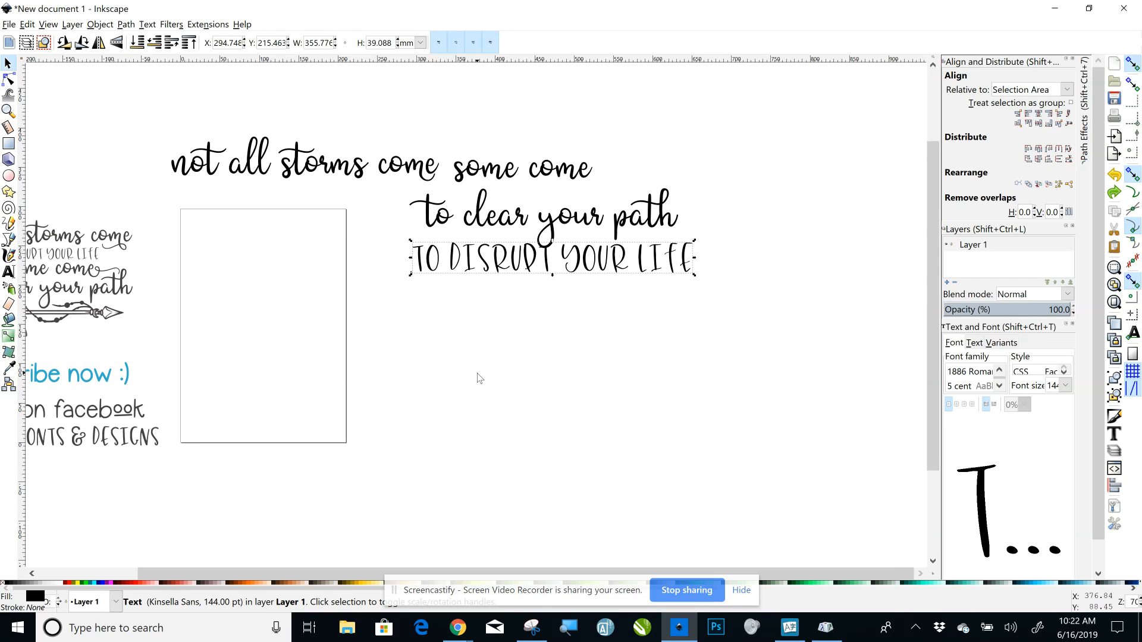
pyautogui.click(499, 408)
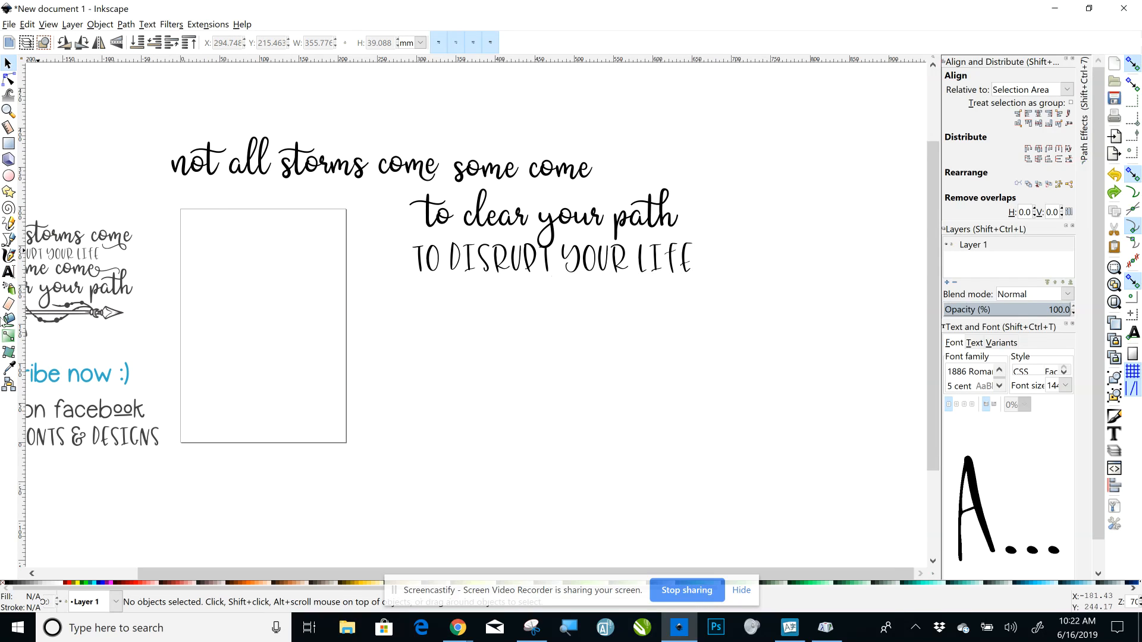
pyautogui.click(9, 272)
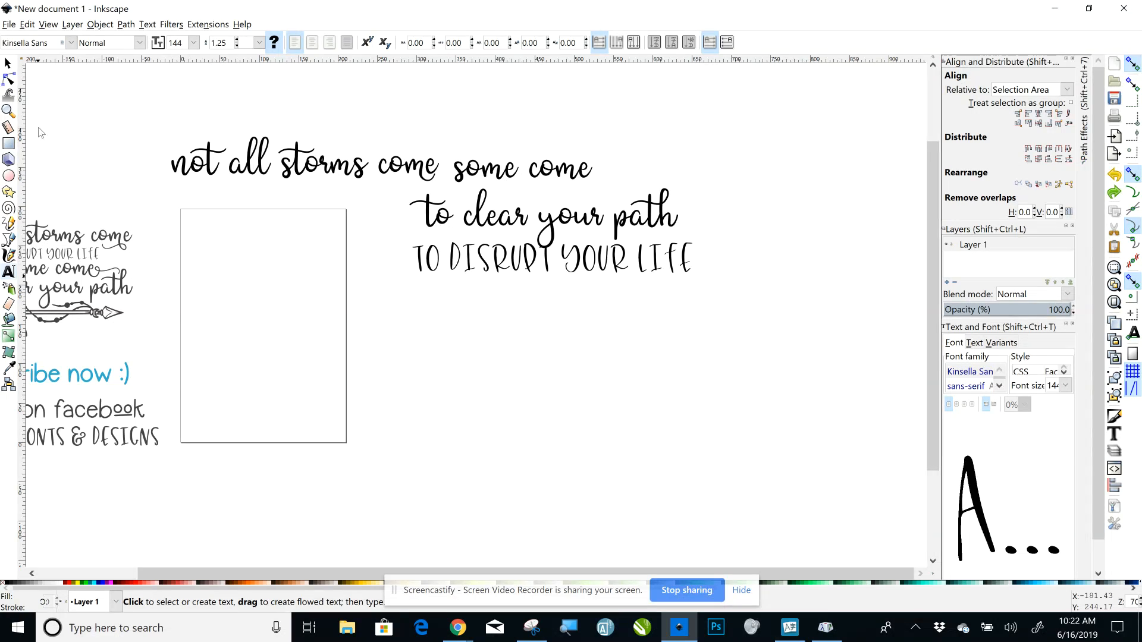
pyautogui.tripleClick(51, 45)
pyautogui.press('BackSpace')
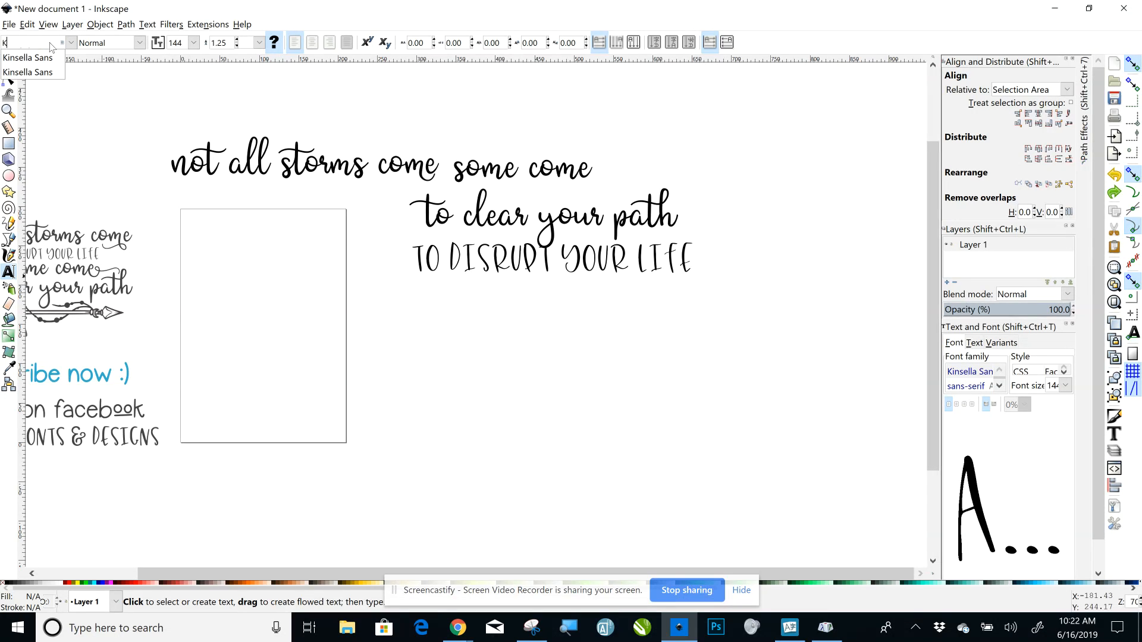
pyautogui.write('bohem')
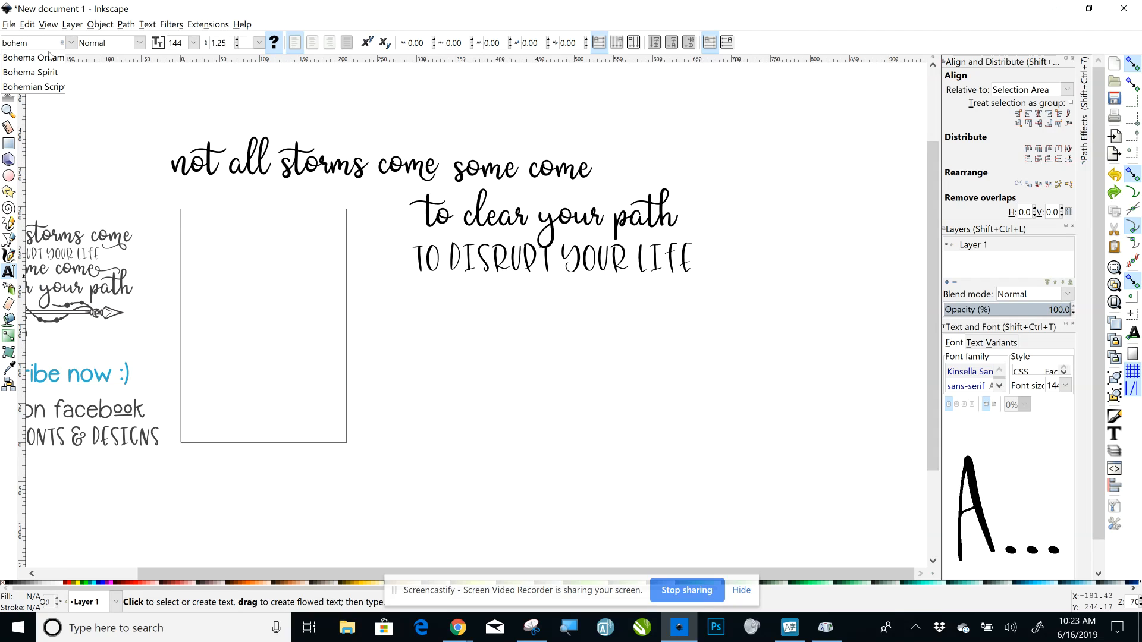
pyautogui.click(51, 58)
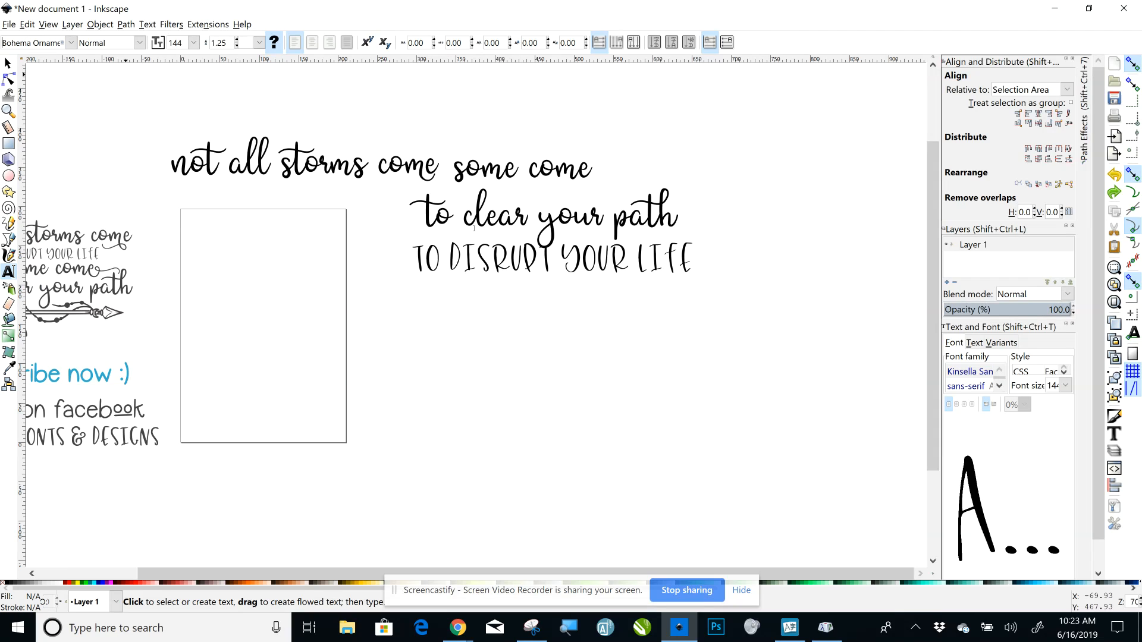
# Start a text object below the quote, switch to UI Character Map and copy the arrow glyph 46 of the Bohema Ornaments font.
pyautogui.click(501, 344)
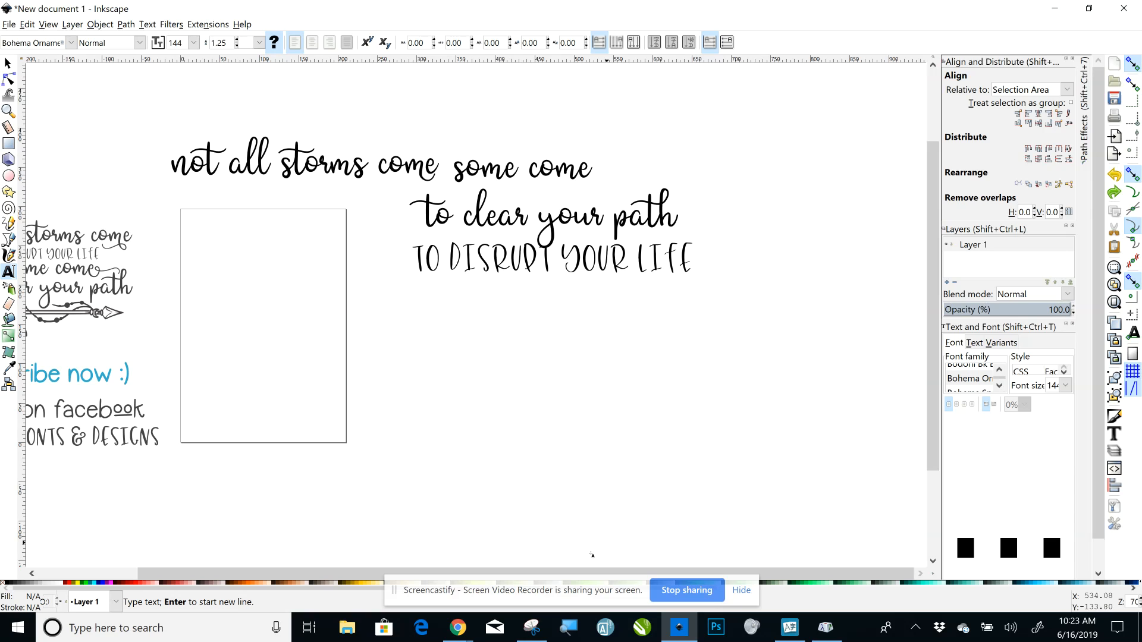
pyautogui.click(790, 627)
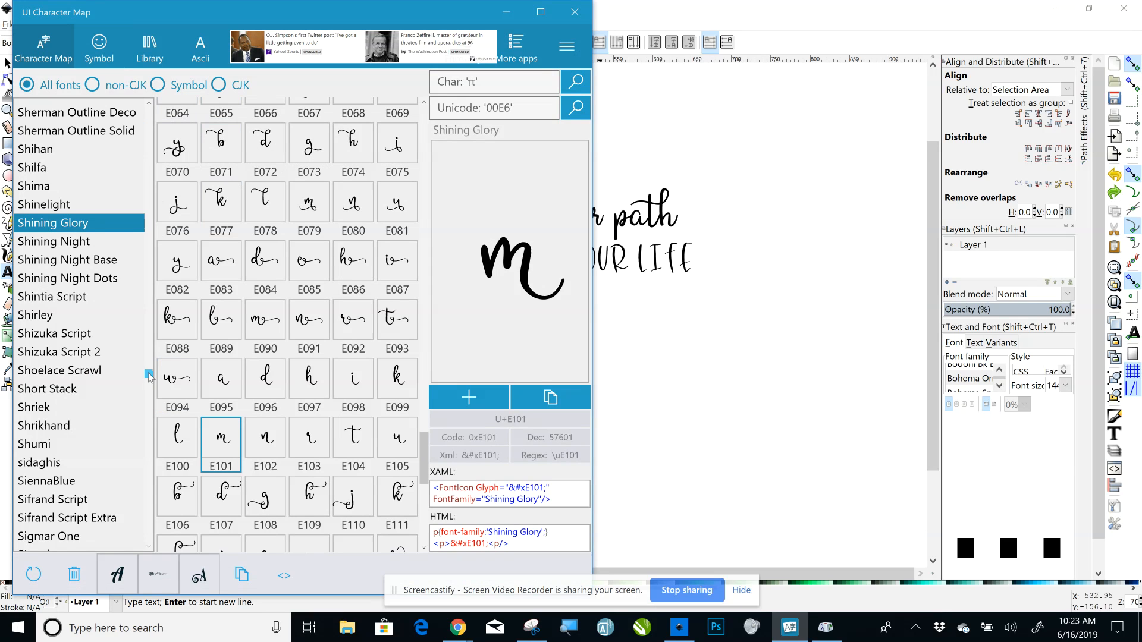
pyautogui.moveTo(148, 376); pyautogui.dragTo(151, 114)
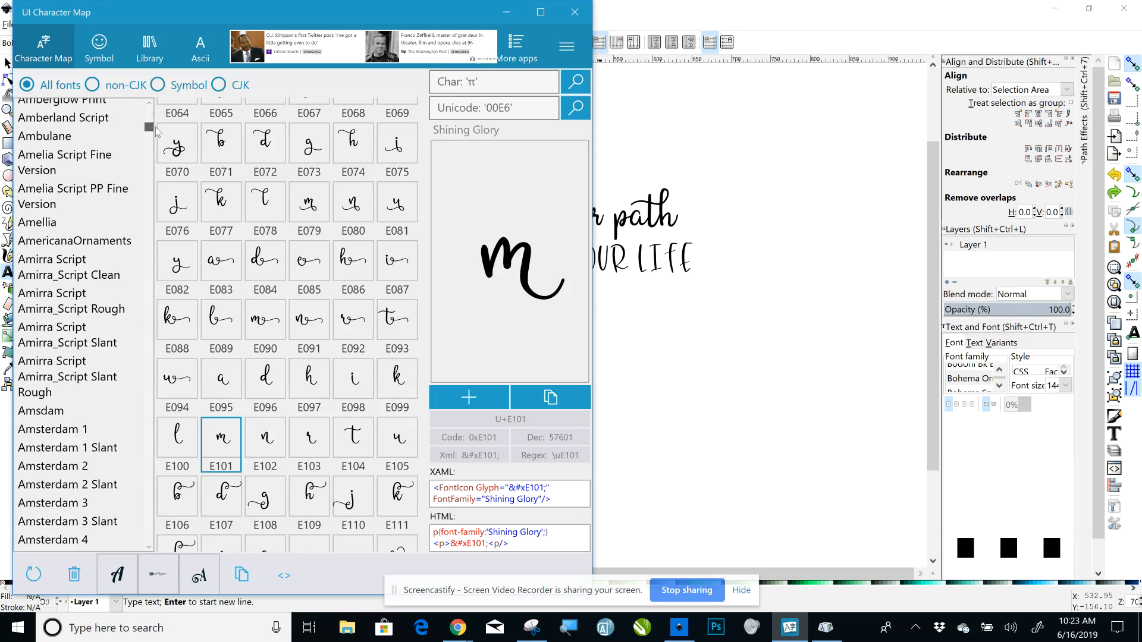
pyautogui.moveTo(156, 128); pyautogui.dragTo(160, 169)
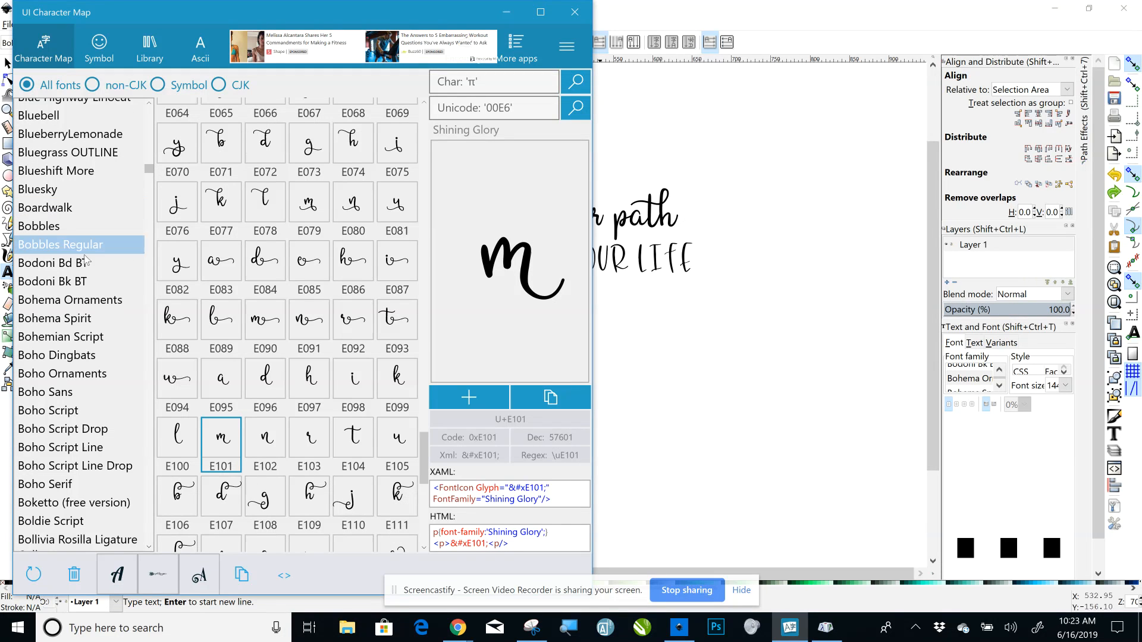
pyautogui.click(82, 302)
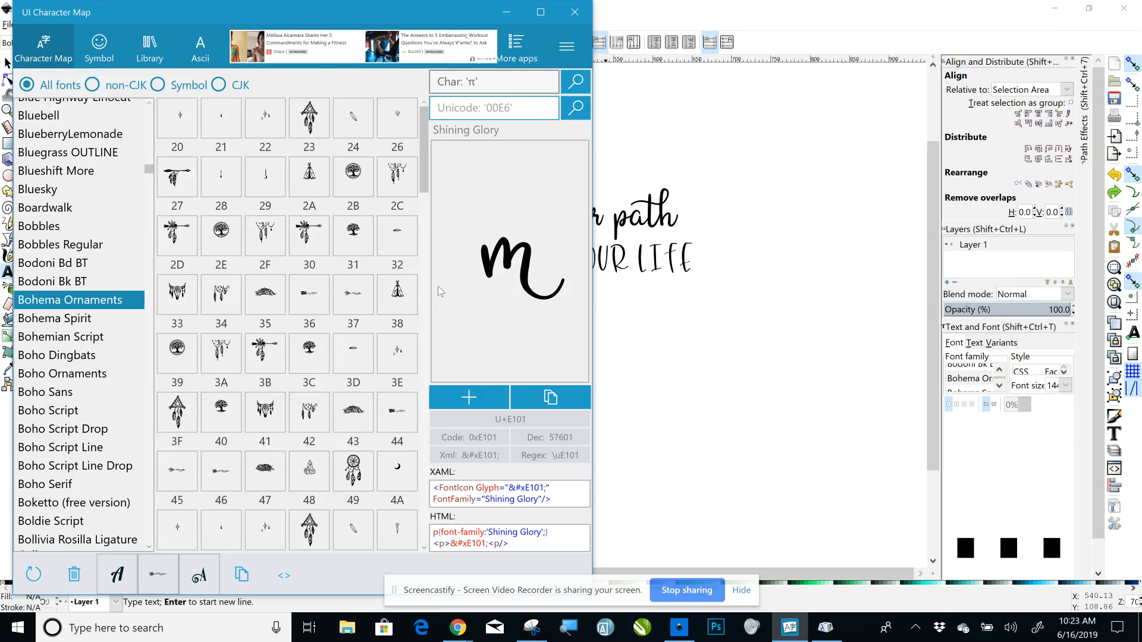
pyautogui.moveTo(425, 123); pyautogui.dragTo(434, 191)
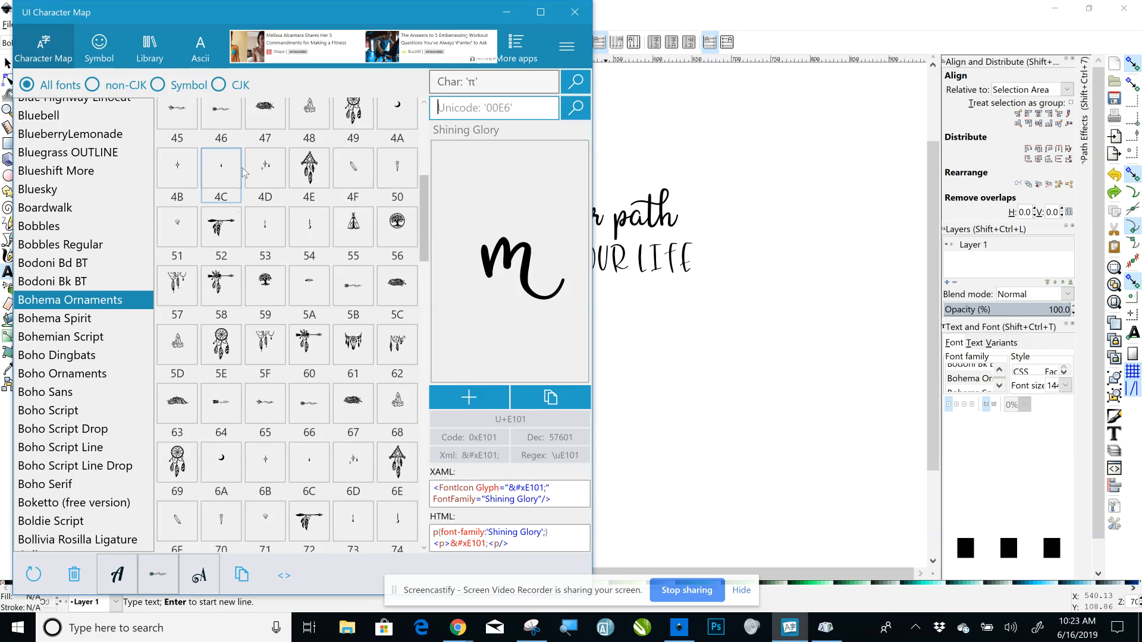
pyautogui.click(221, 122)
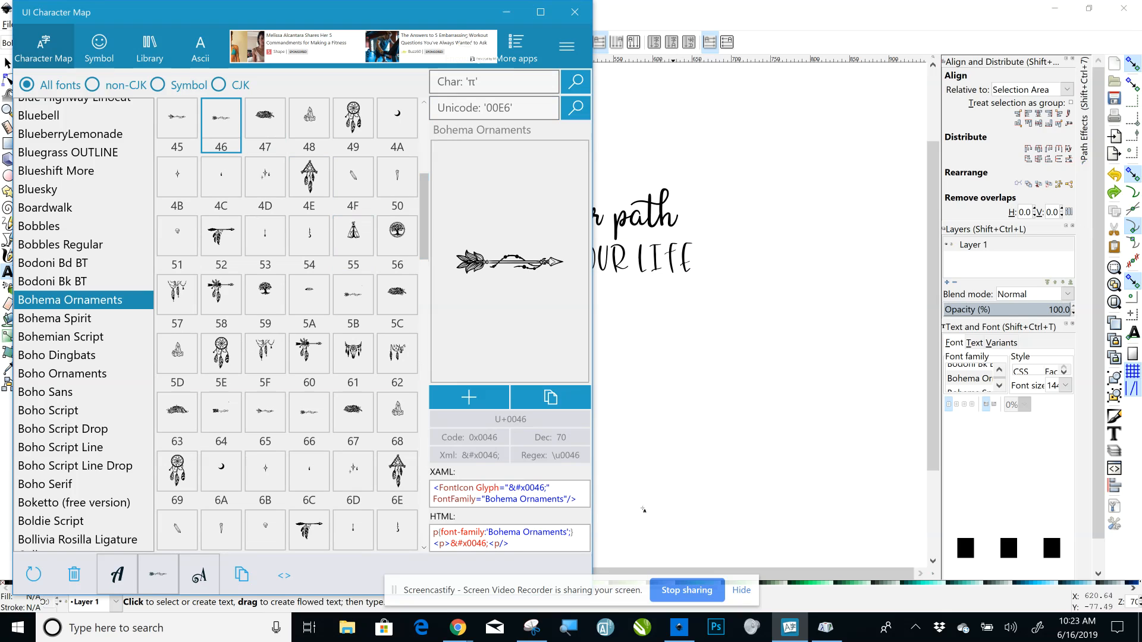
pyautogui.click(564, 405)
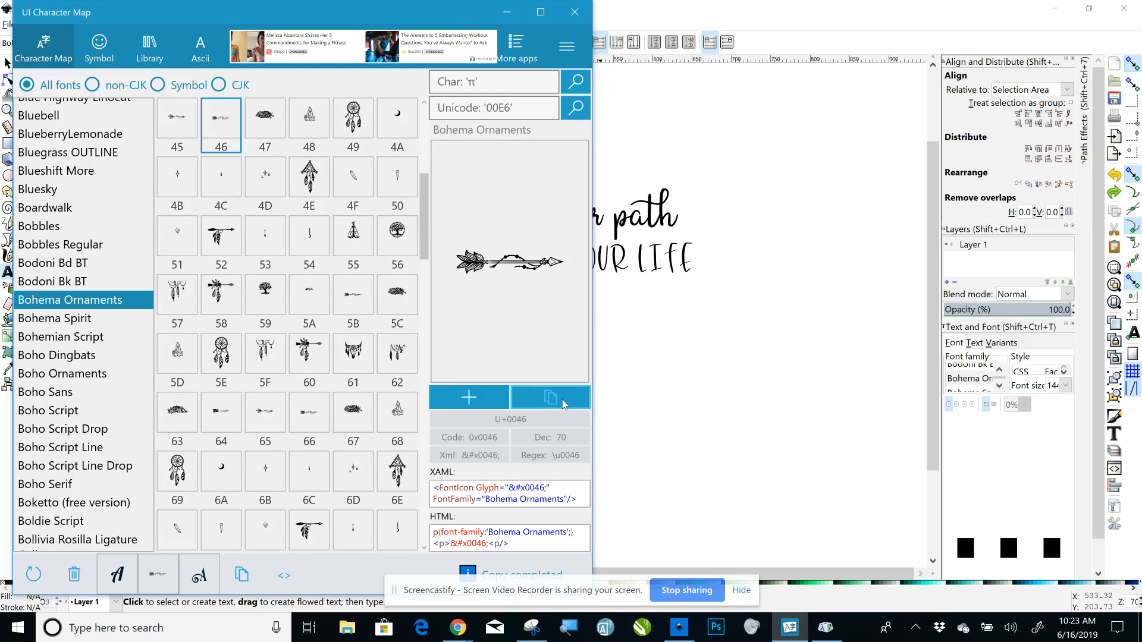
# Return to Inkscape and paste the arrow glyph as new text below "TO DISRUPT YOUR LIFE".
pyautogui.click(506, 12)
pyautogui.click(500, 324)
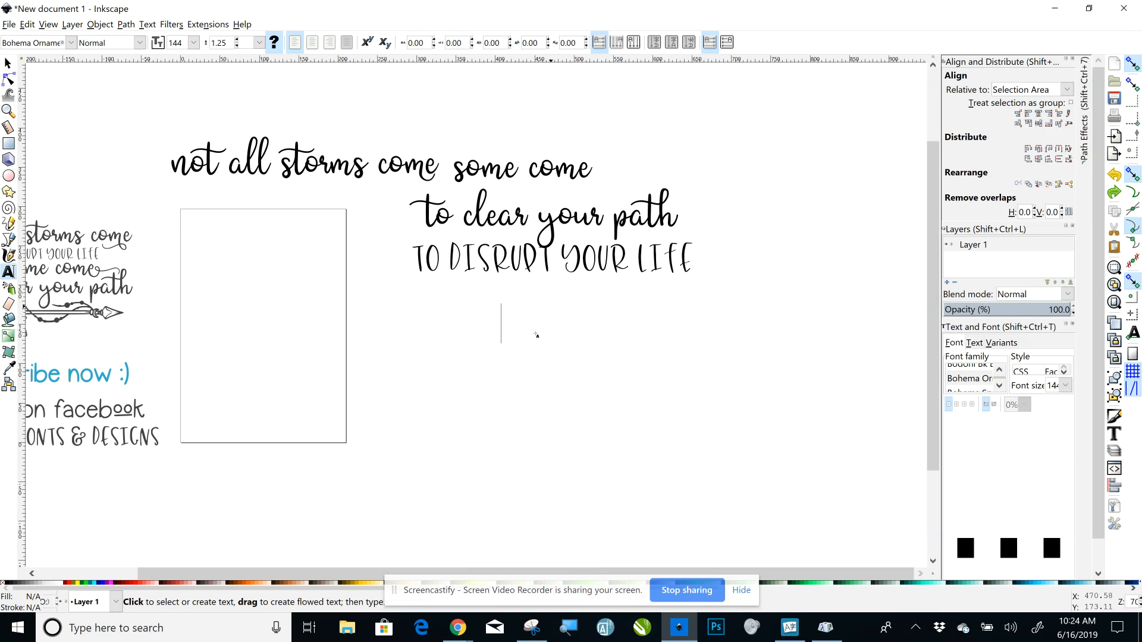
pyautogui.rightClick(523, 334)
pyautogui.click(538, 397)
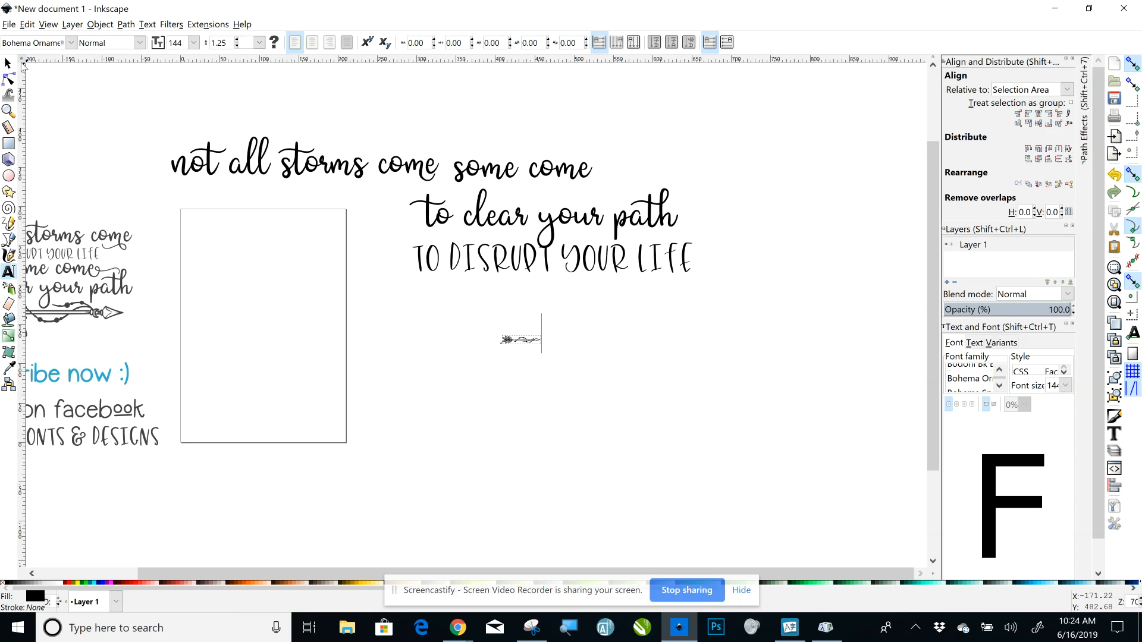
# Scale the arrow ornament up proportionally to about 292 mm wide.
pyautogui.click(8, 63)
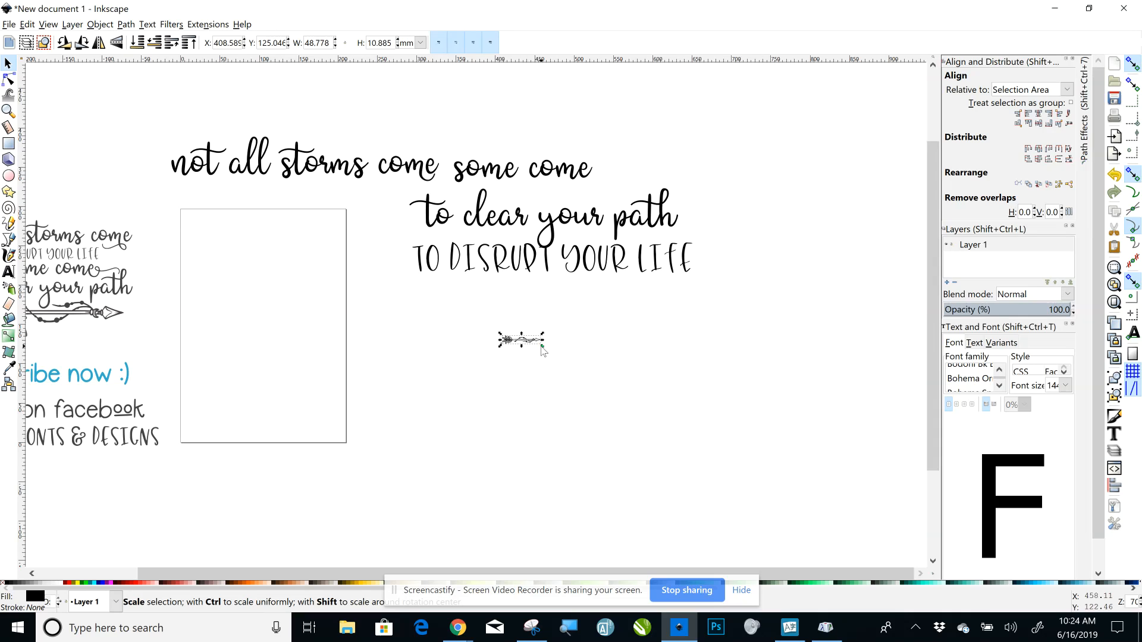
pyautogui.press('ctrl')
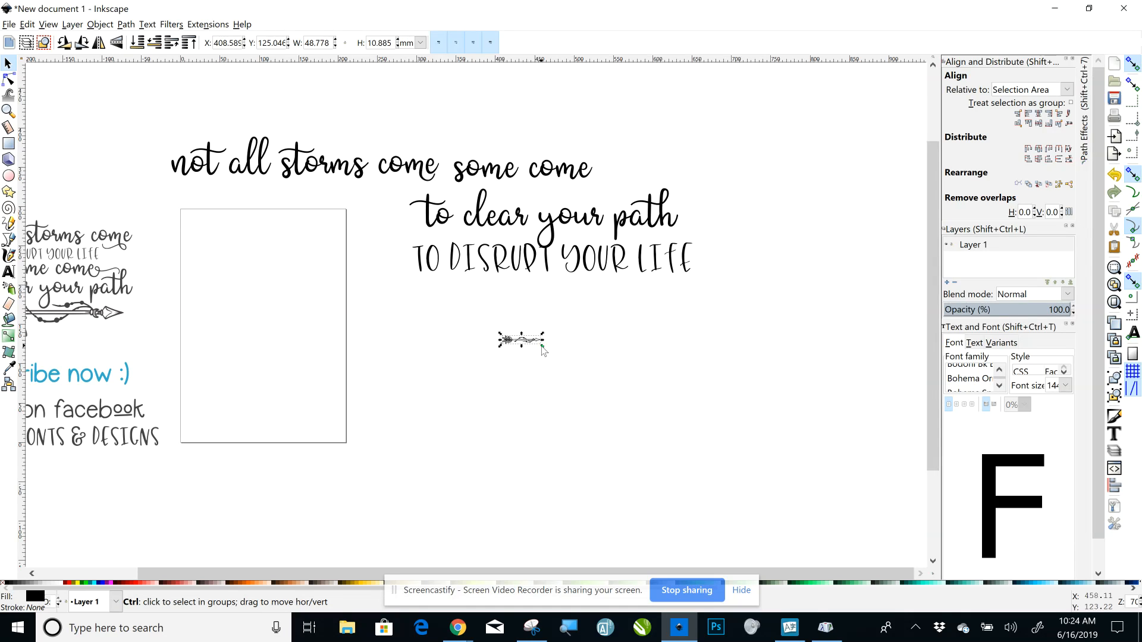
pyautogui.moveTo(542, 348); pyautogui.dragTo(705, 444)
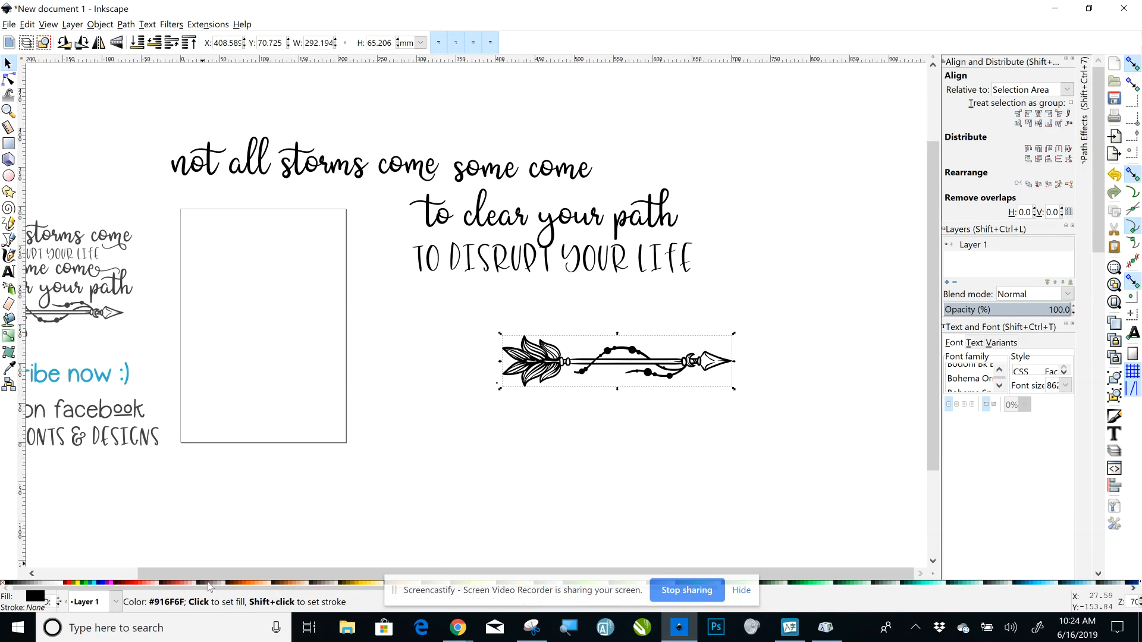
# Try flipping the arrow ornament horizontally and undo the flip.
pyautogui.moveTo(193, 576); pyautogui.dragTo(138, 568)
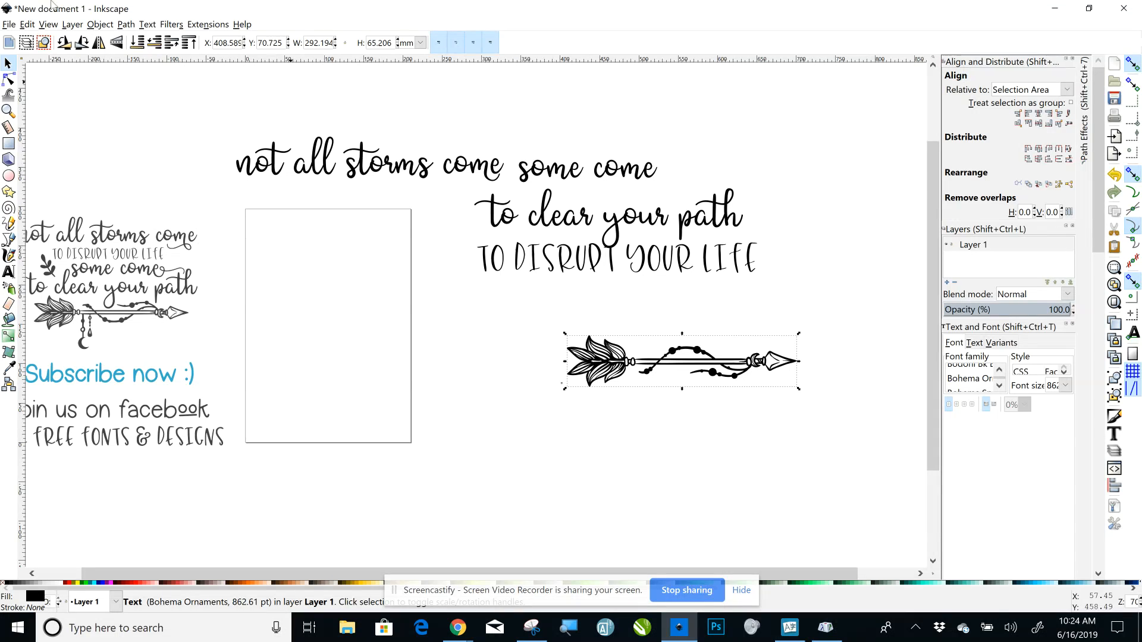
pyautogui.click(101, 25)
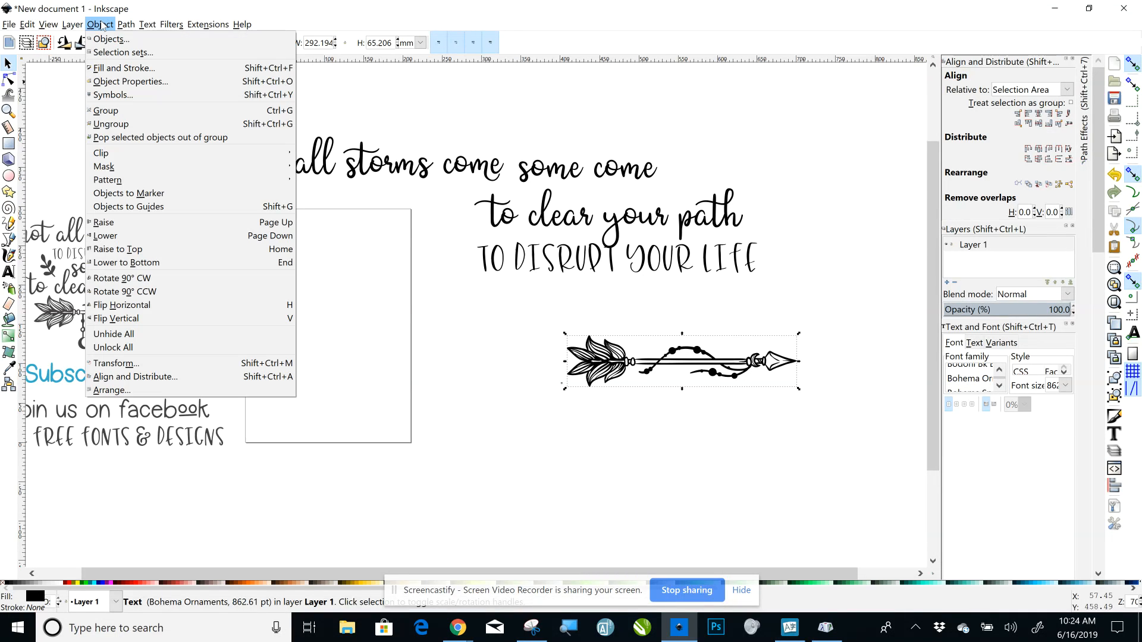
pyautogui.click(162, 308)
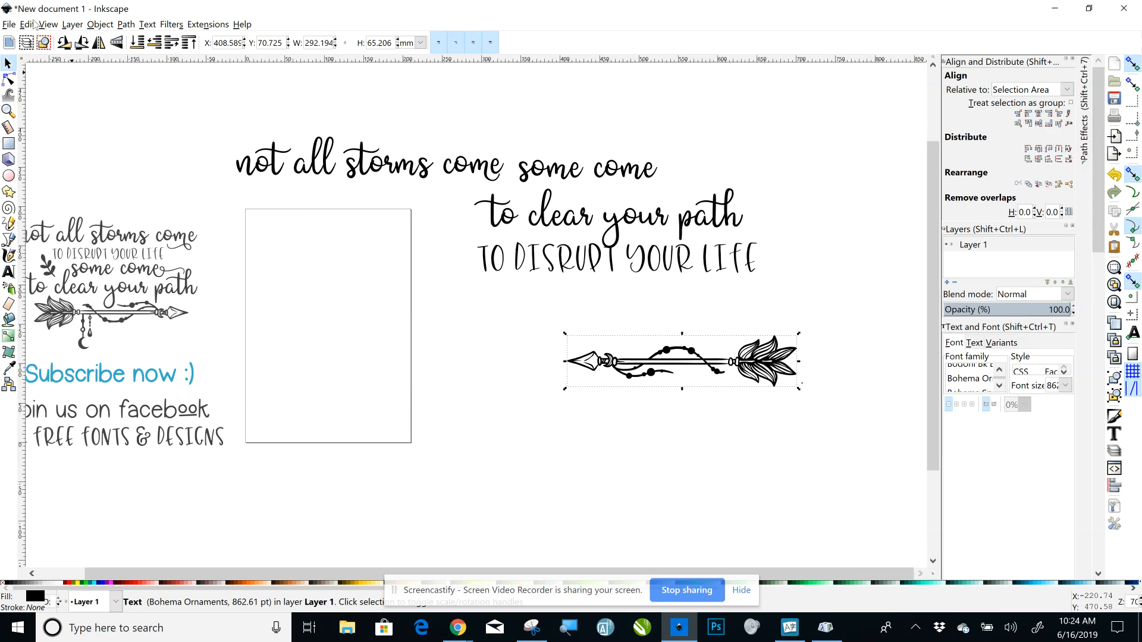
pyautogui.click(30, 24)
pyautogui.click(39, 37)
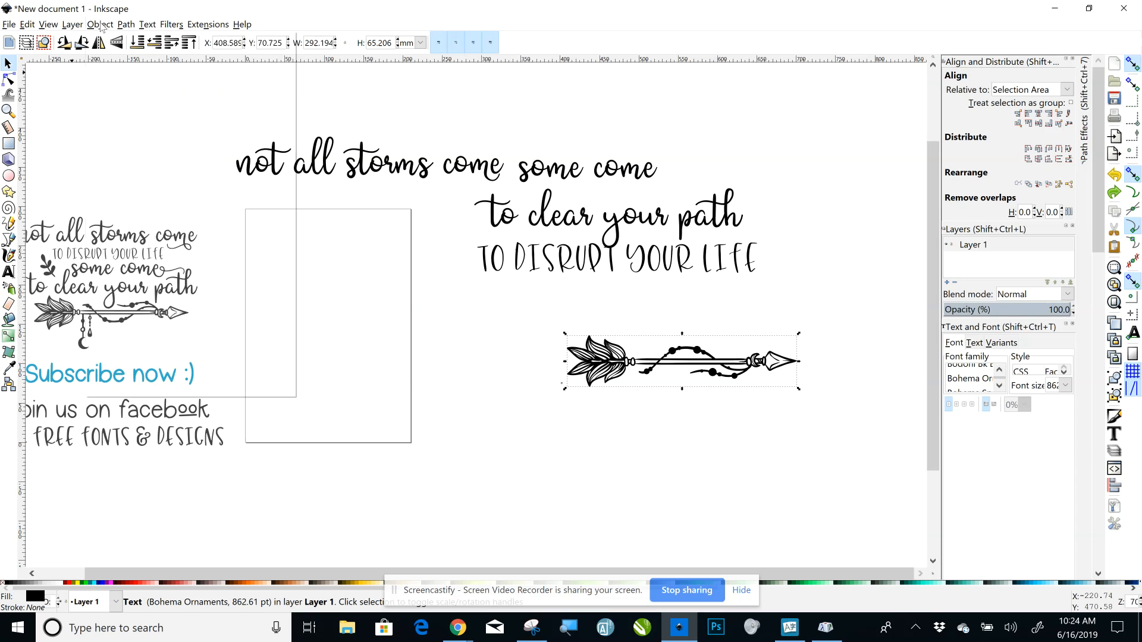
# Flip the arrow ornament vertically and deselect it.
pyautogui.click(100, 25)
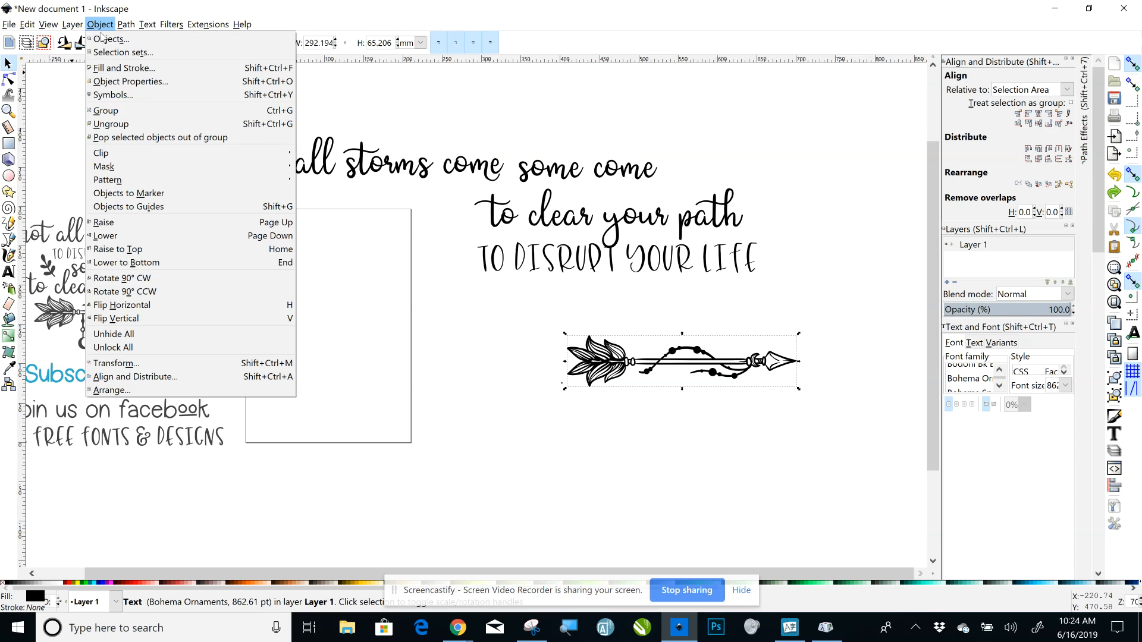
pyautogui.click(123, 318)
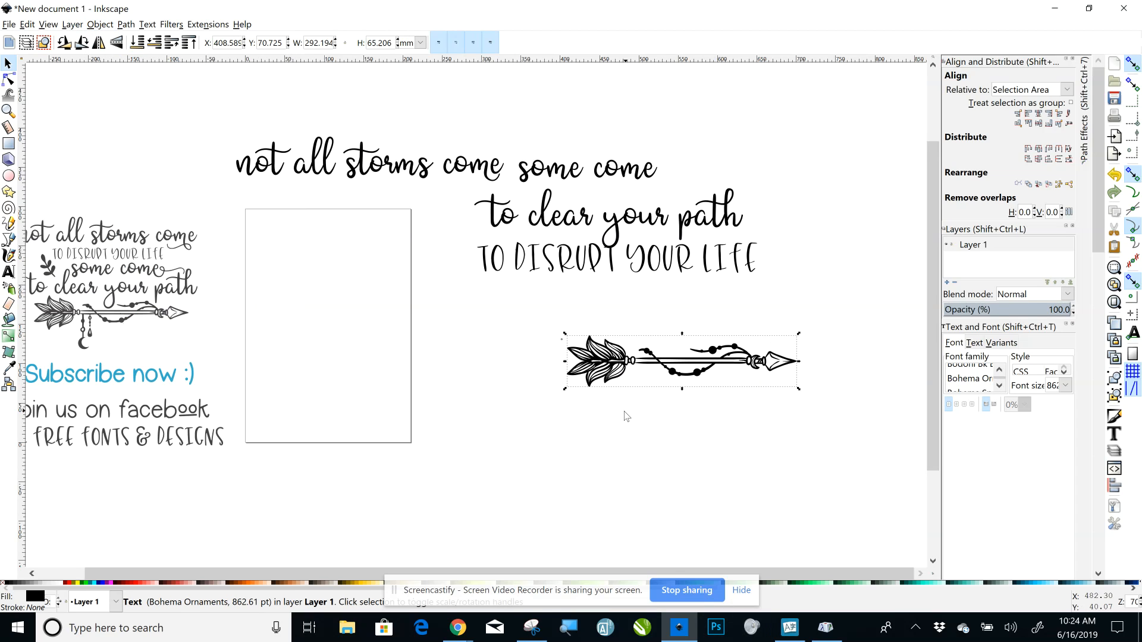
pyautogui.click(452, 373)
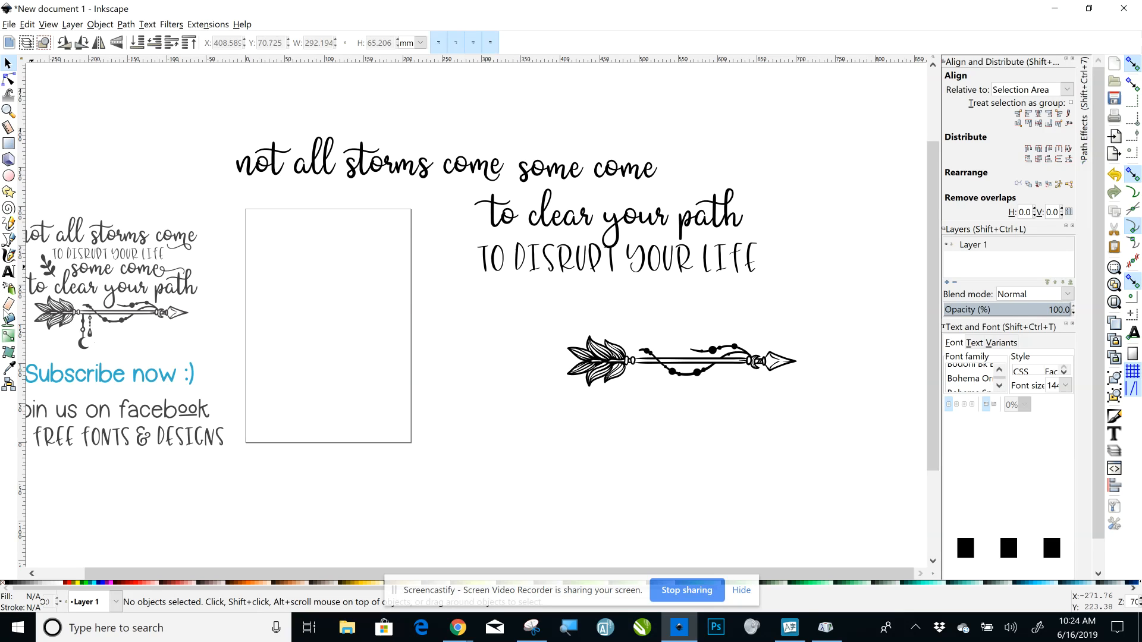
# Insert the teardrop pendant glyph 53 of Bohema Ornaments from UI Character Map as new text below the arrow's feathered end.
pyautogui.click(7, 273)
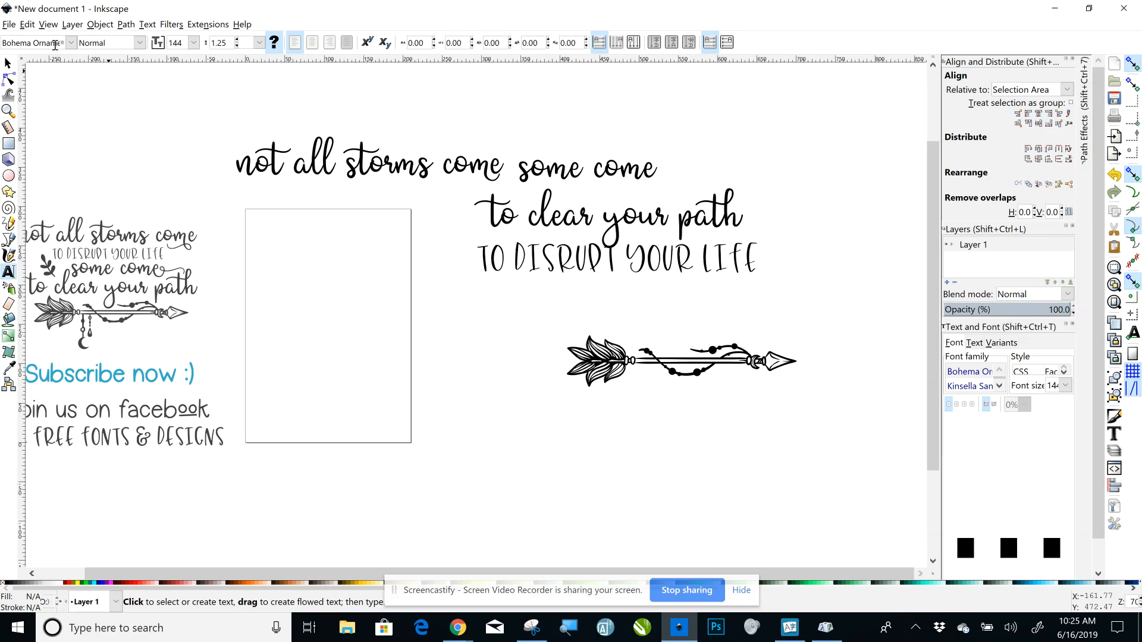
pyautogui.click(583, 449)
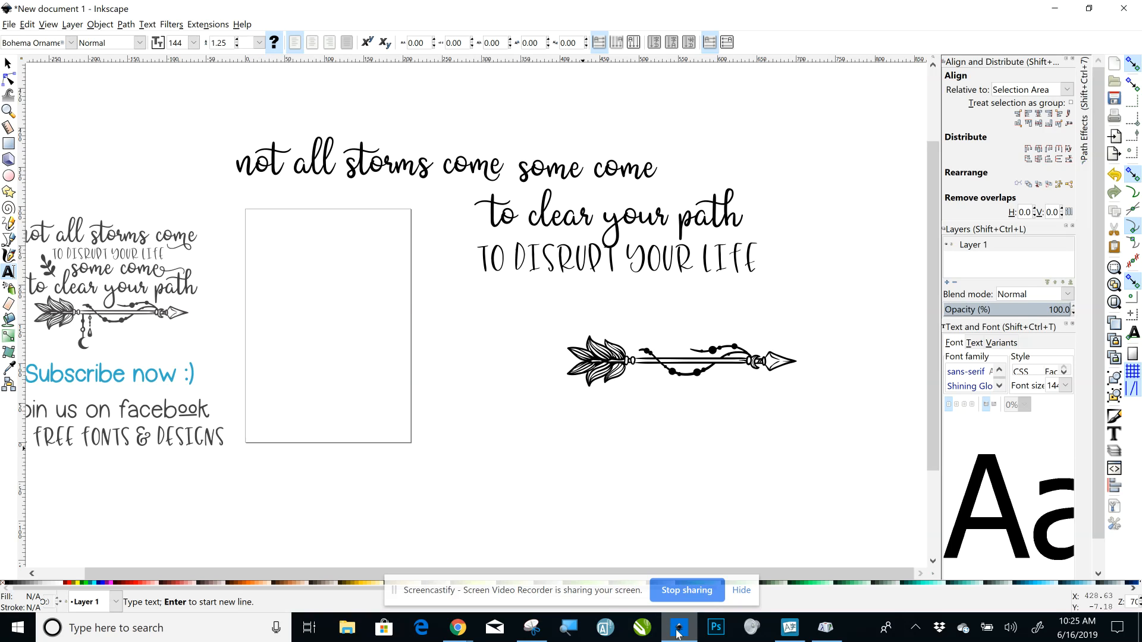
pyautogui.click(787, 632)
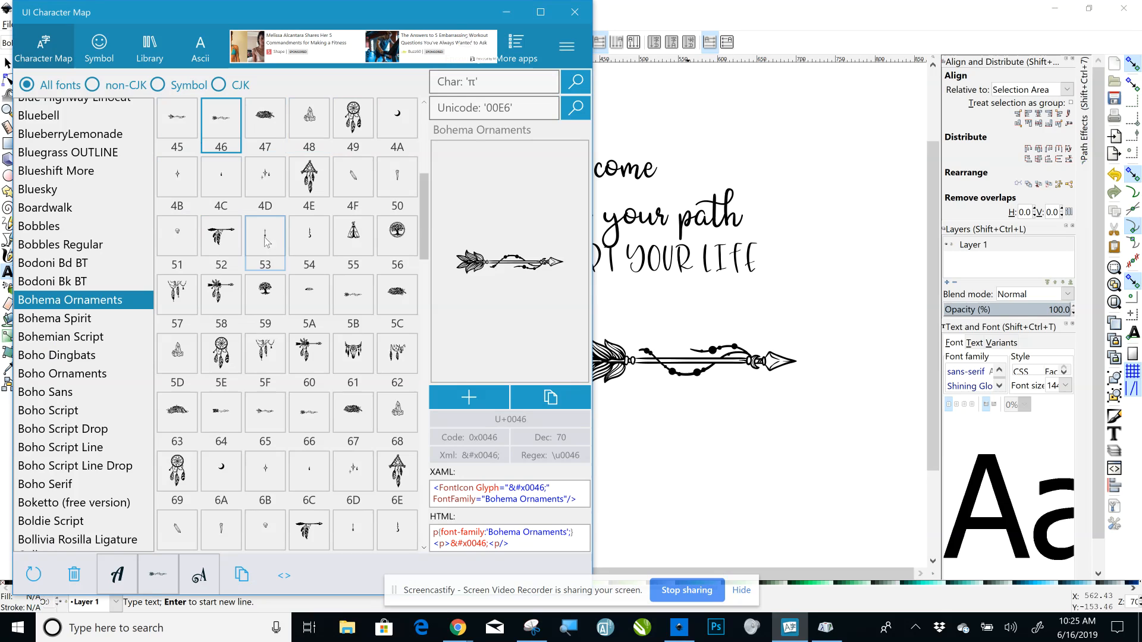
pyautogui.click(265, 241)
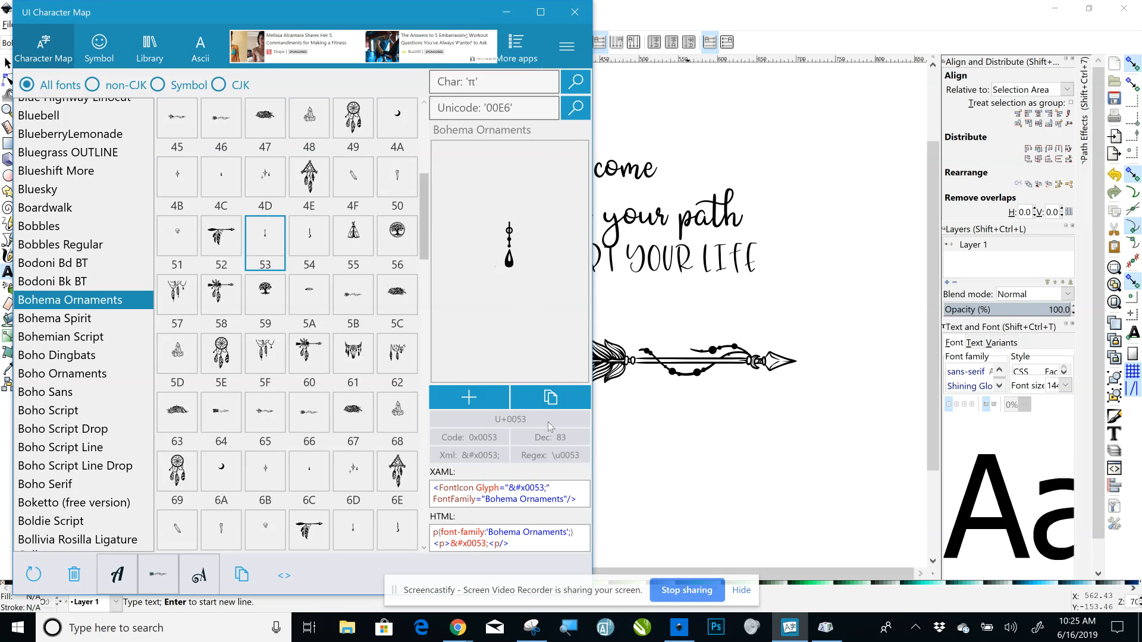
pyautogui.click(550, 397)
pyautogui.click(506, 12)
pyautogui.rightClick(605, 428)
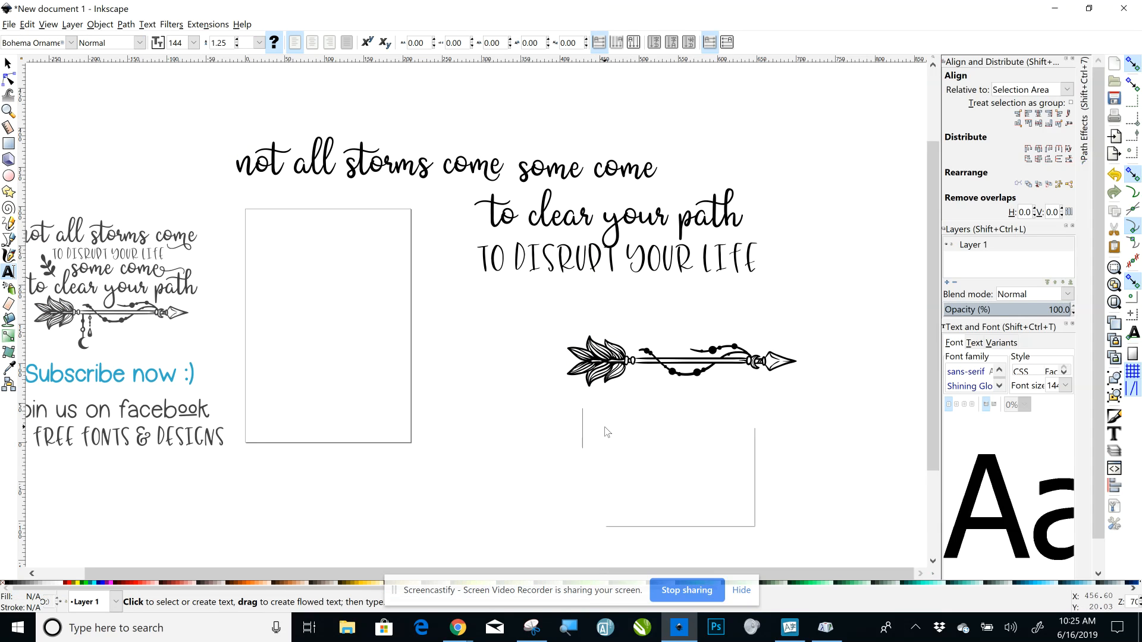
pyautogui.click(620, 496)
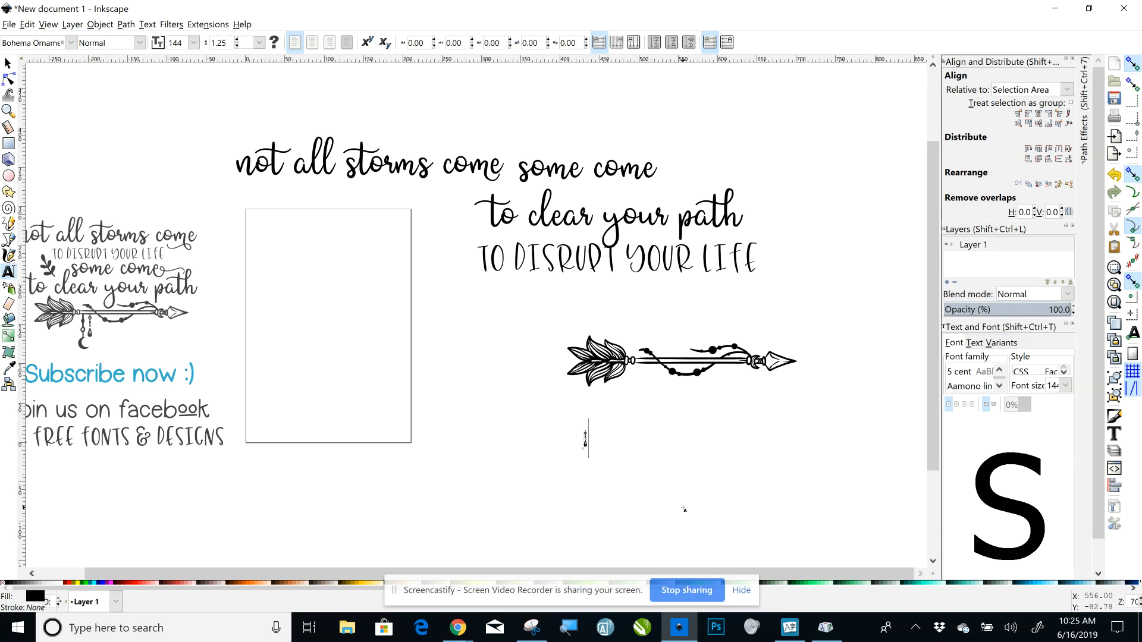
# Insert the crescent moon pendant glyph 54 of Bohema Ornaments from UI Character Map as new text below the arrow.
pyautogui.click(796, 628)
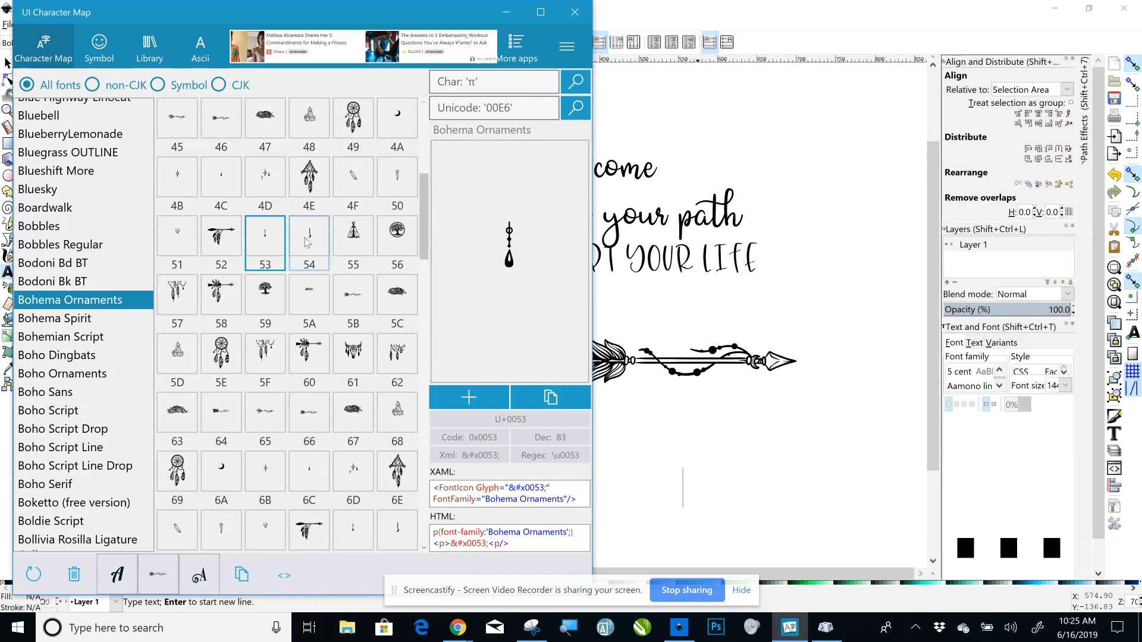
pyautogui.click(307, 242)
pyautogui.click(546, 393)
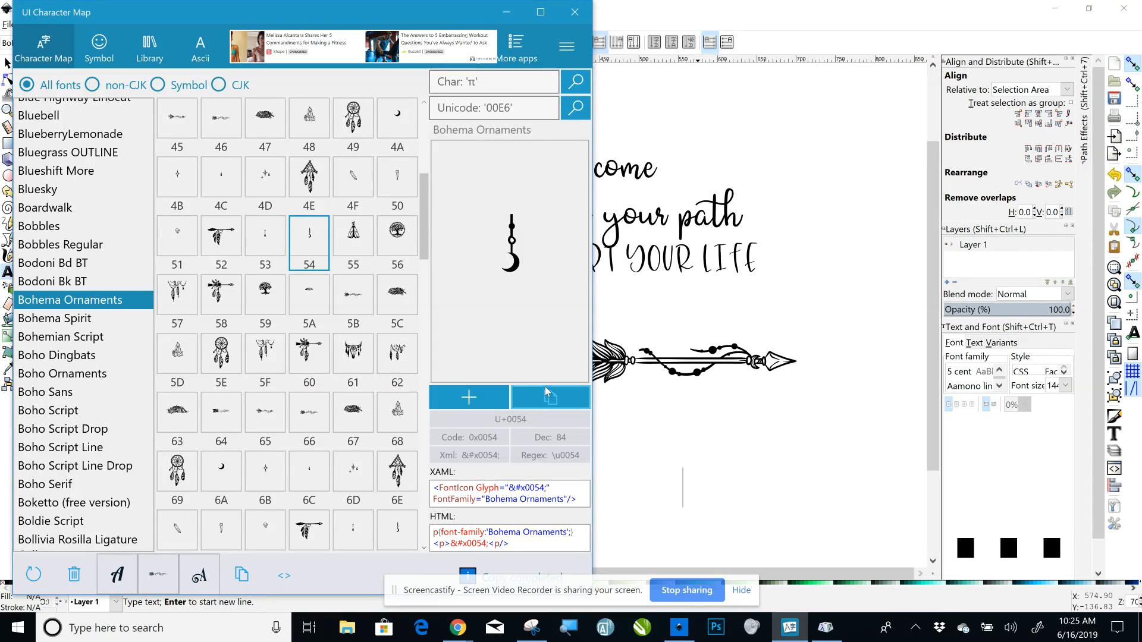
pyautogui.click(505, 13)
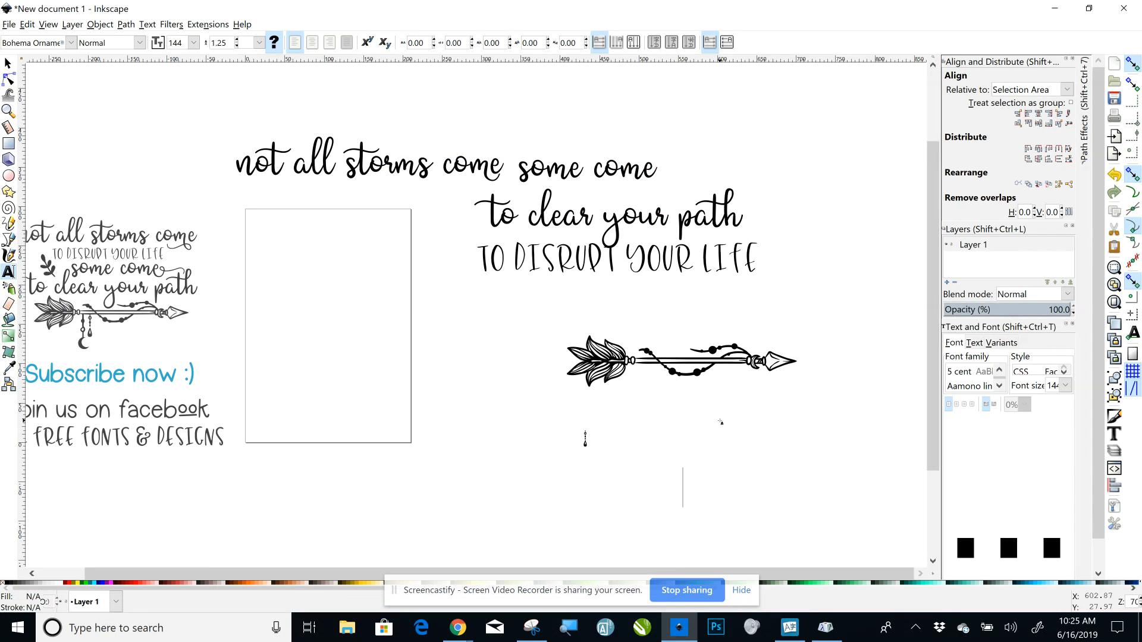
pyautogui.click(693, 481)
pyautogui.rightClick(693, 481)
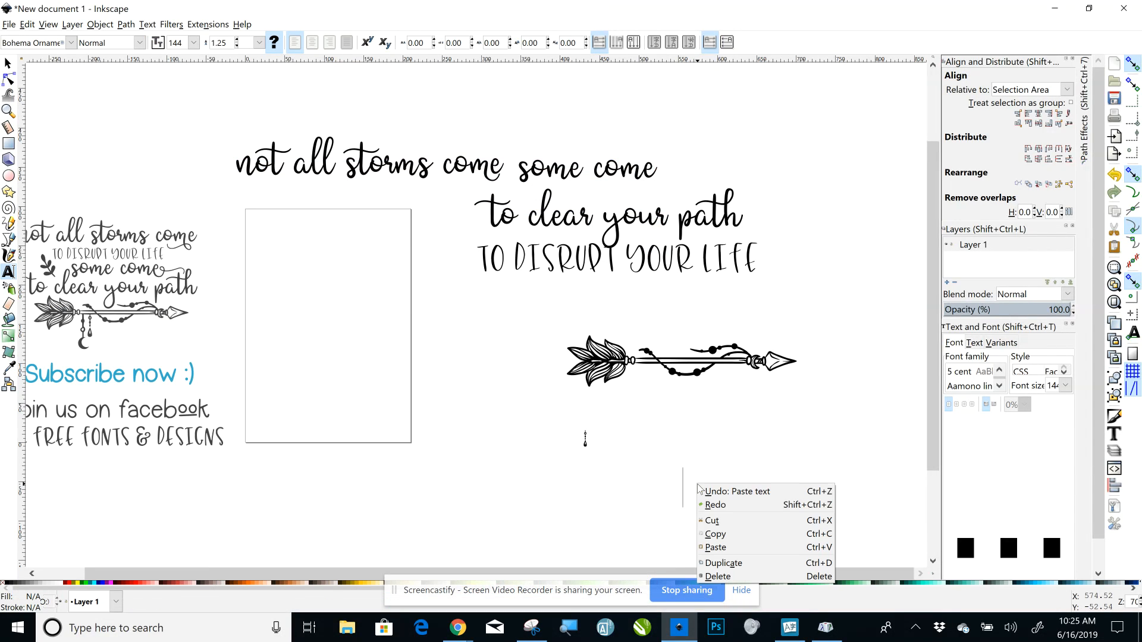
pyautogui.click(713, 545)
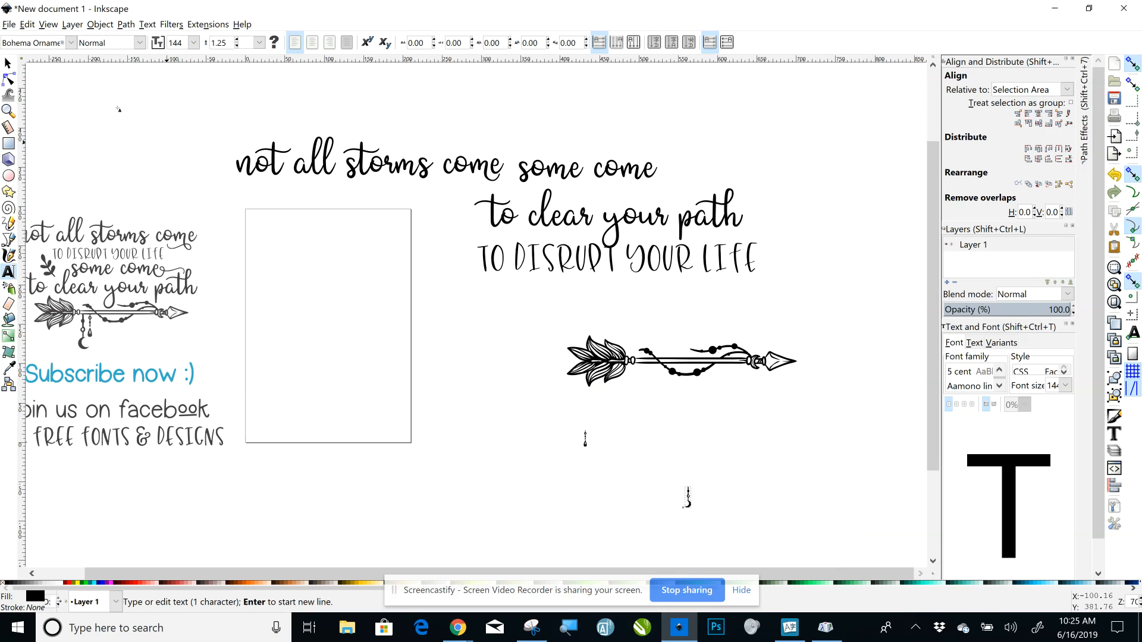
# Scale the moon pendant up proportionally to about 60 mm tall and flip it horizontally.
pyautogui.click(8, 62)
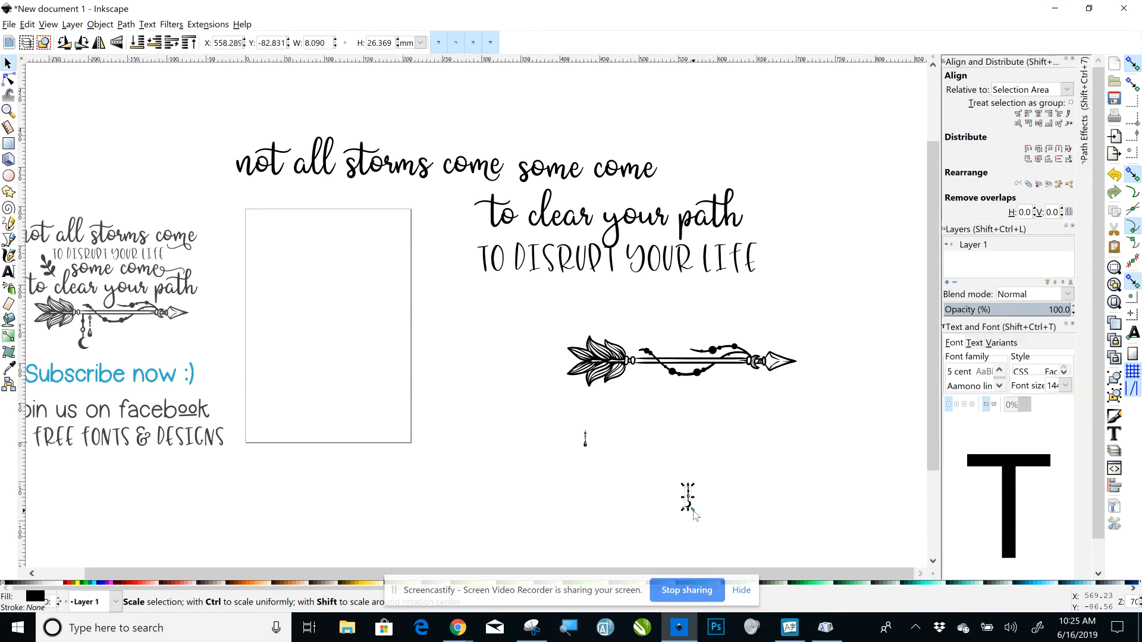
pyautogui.press('ctrl')
pyautogui.moveTo(694, 513); pyautogui.dragTo(723, 542)
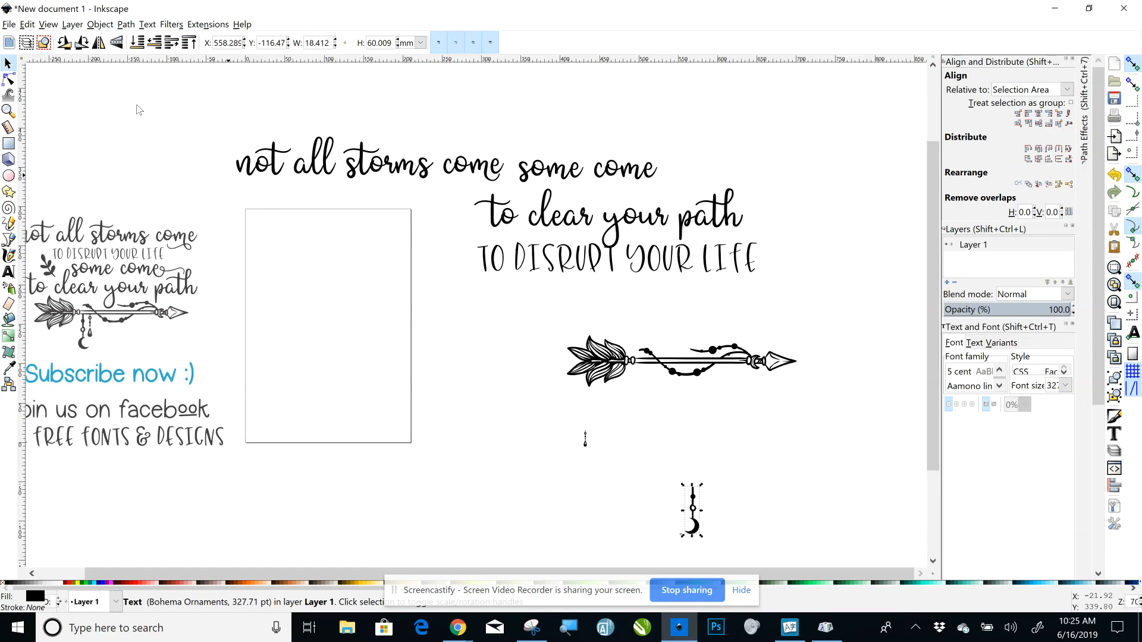
pyautogui.click(99, 25)
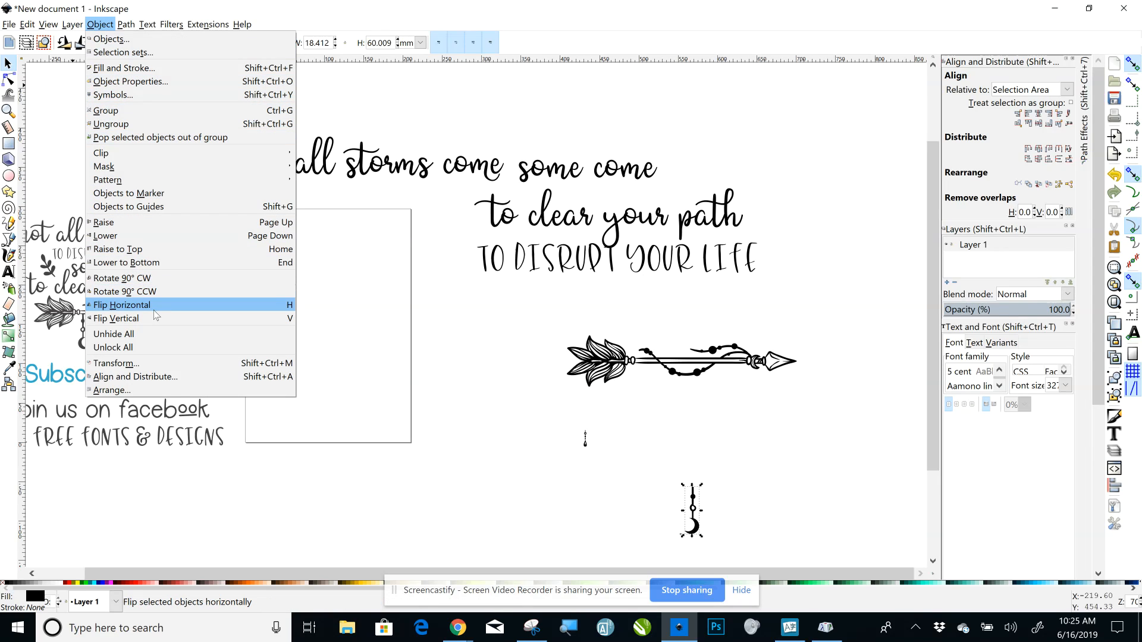
pyautogui.click(193, 306)
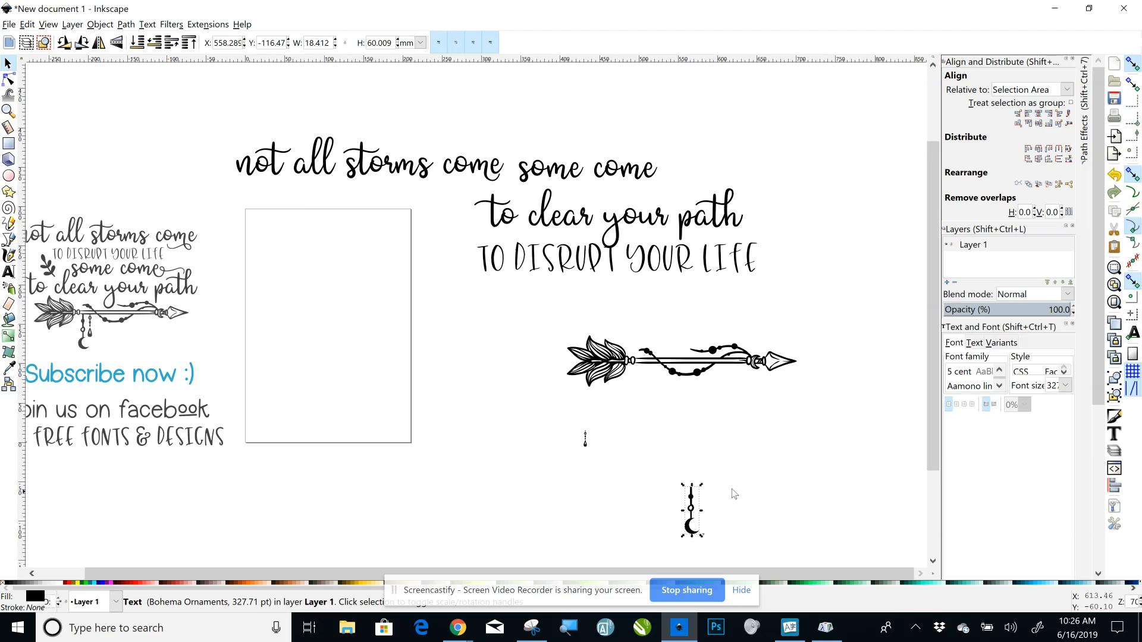
# Hang the moon pendant from the arrow shaft just past the feathers and deselect it.
pyautogui.click(695, 516)
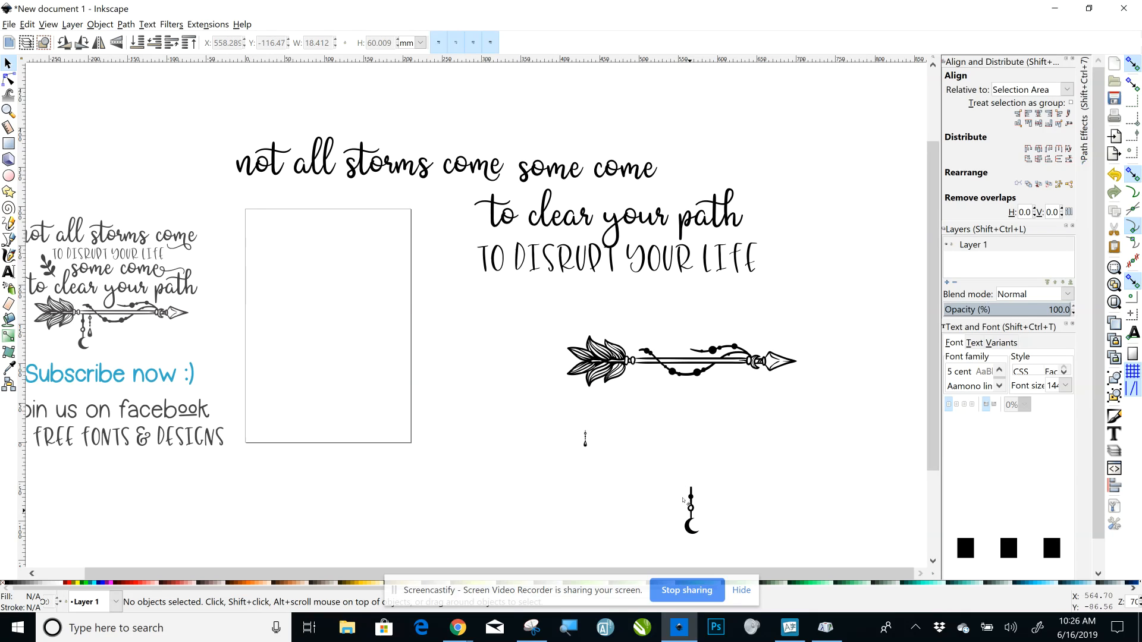
pyautogui.moveTo(695, 515); pyautogui.dragTo(650, 392)
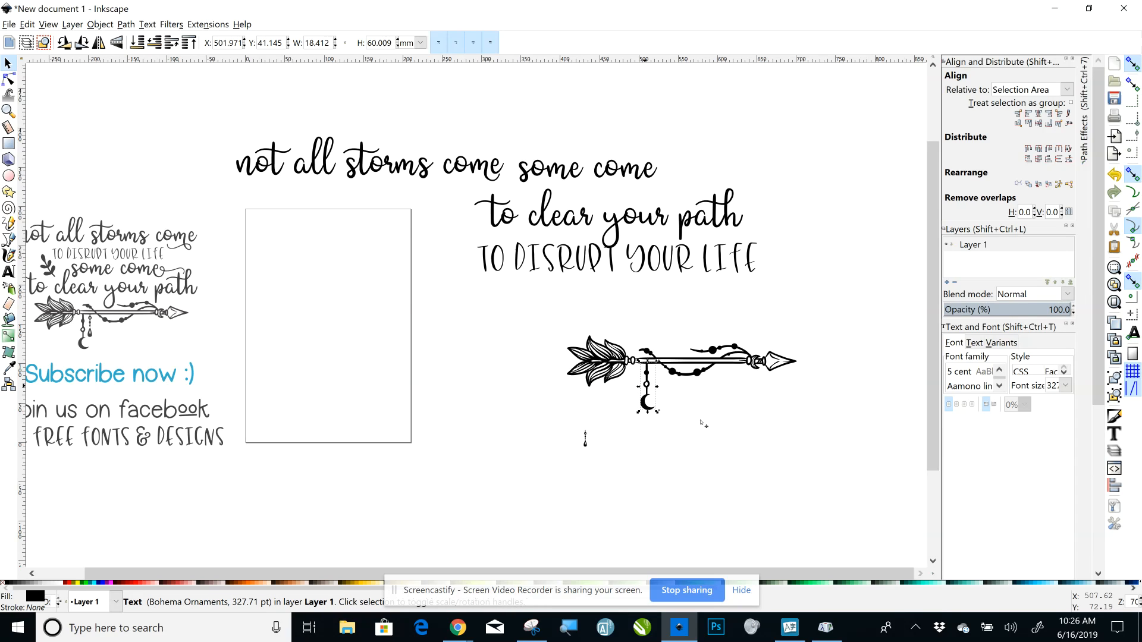
pyautogui.click(767, 482)
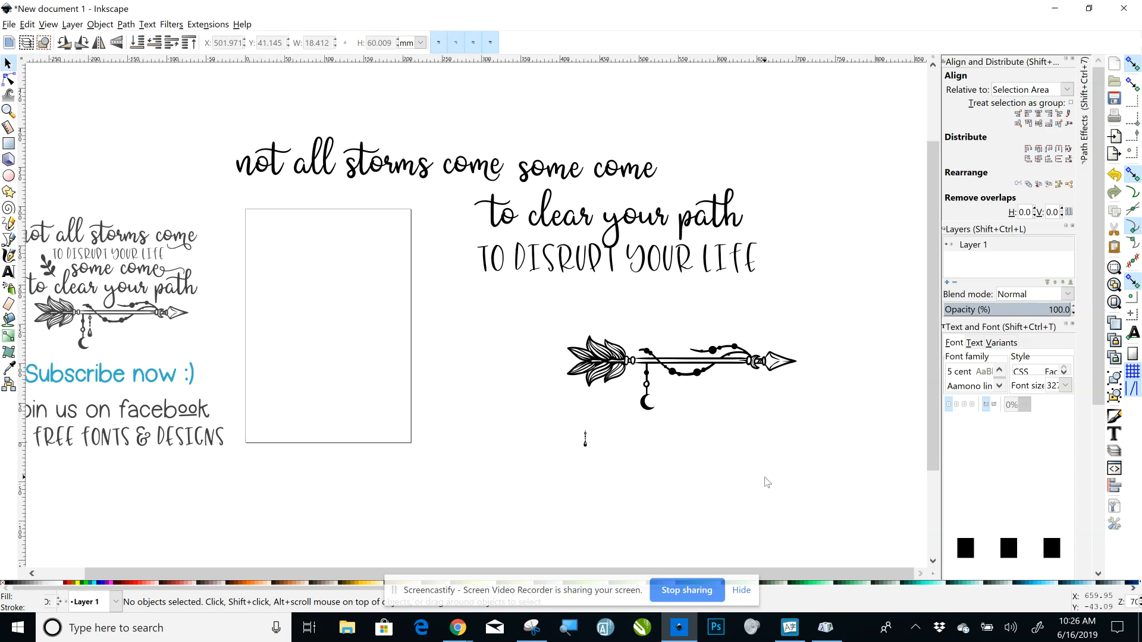
# Scale the teardrop pendant up proportionally to about 35 mm tall.
pyautogui.click(588, 449)
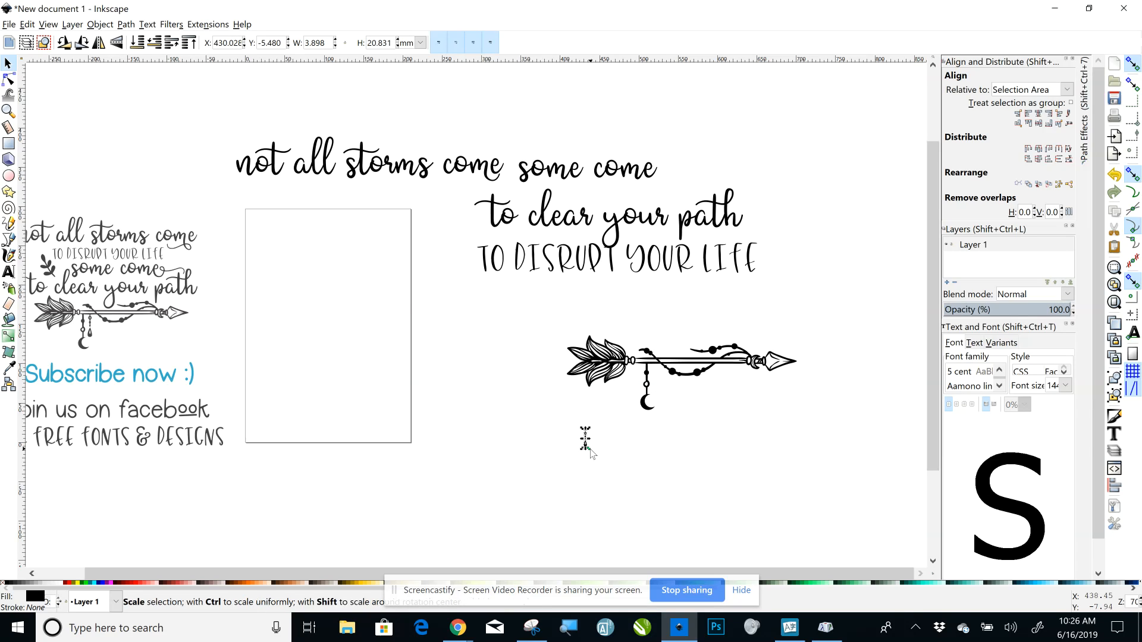
pyautogui.moveTo(591, 454); pyautogui.dragTo(607, 469)
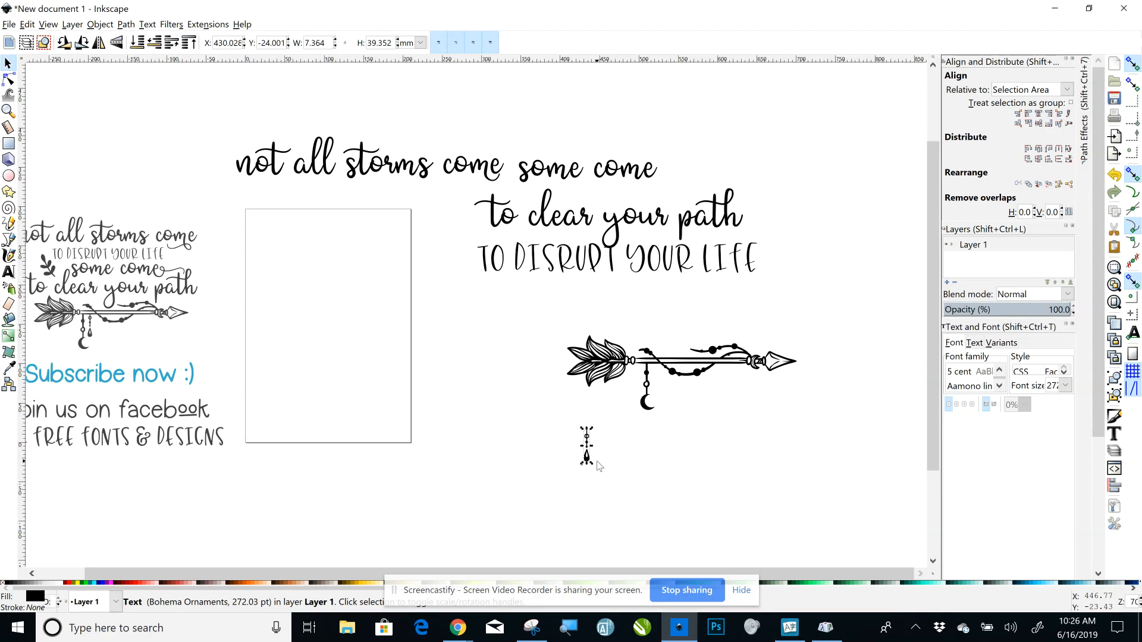
pyautogui.moveTo(592, 466)
pyautogui.mouseDown()
pyautogui.moveTo(587, 450)
pyautogui.moveTo(593, 468)
pyautogui.mouseUp()
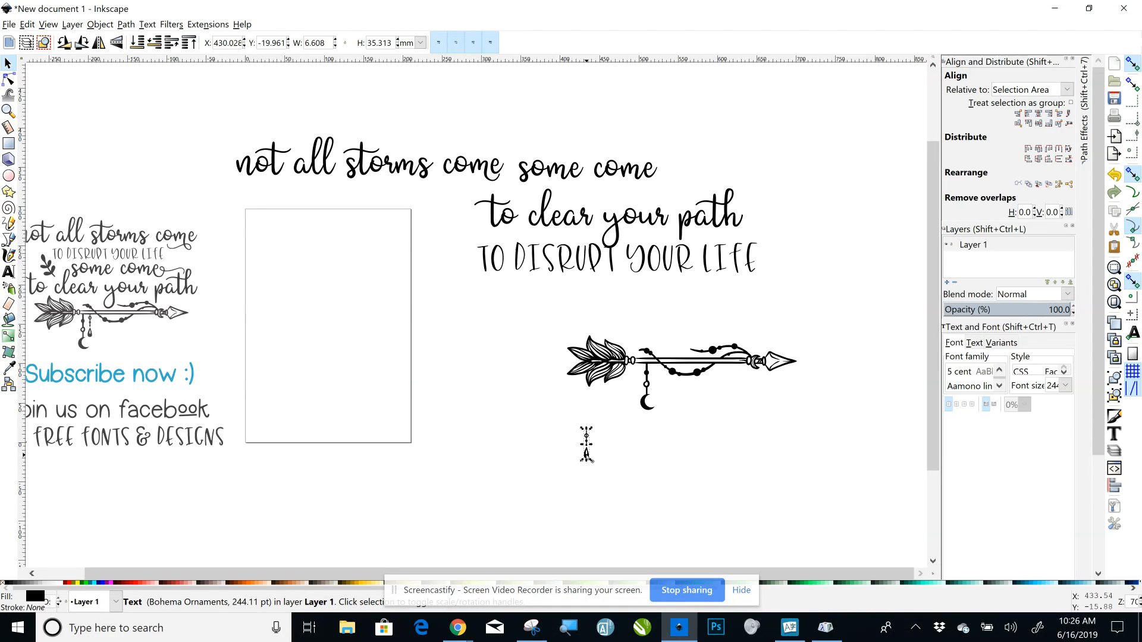
# Hang the teardrop pendant from the arrow shaft just right of the moon pendant, enlarged proportionally to about 43 mm tall.
pyautogui.moveTo(589, 458); pyautogui.dragTo(664, 403)
pyautogui.press('ctrl')
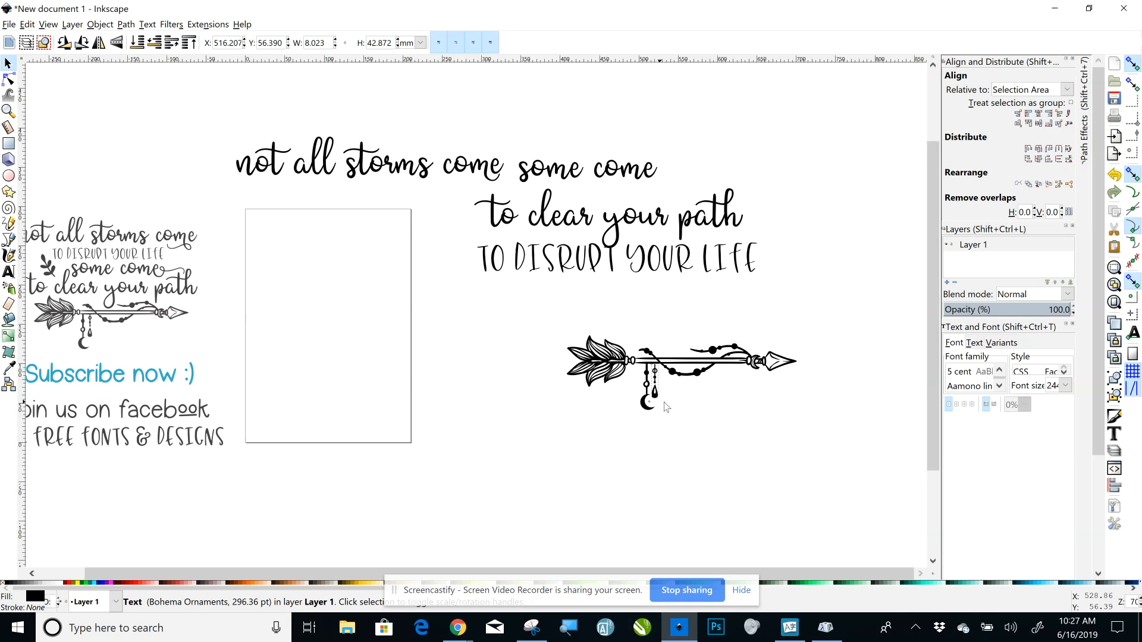
pyautogui.click(727, 450)
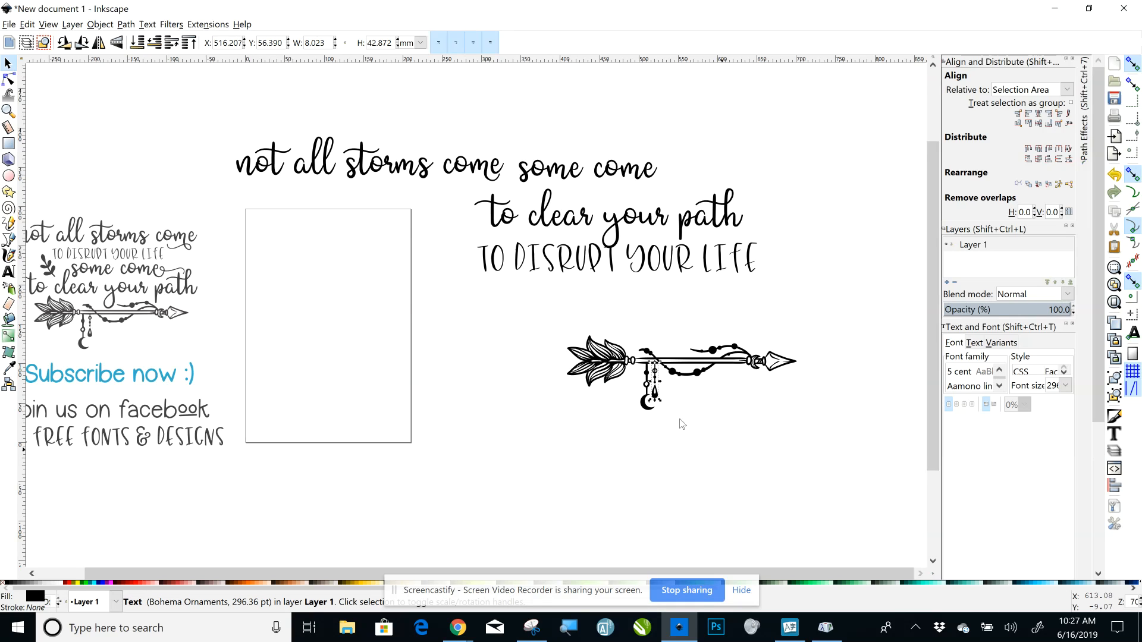
pyautogui.click(656, 392)
pyautogui.moveTo(655, 392); pyautogui.dragTo(656, 391)
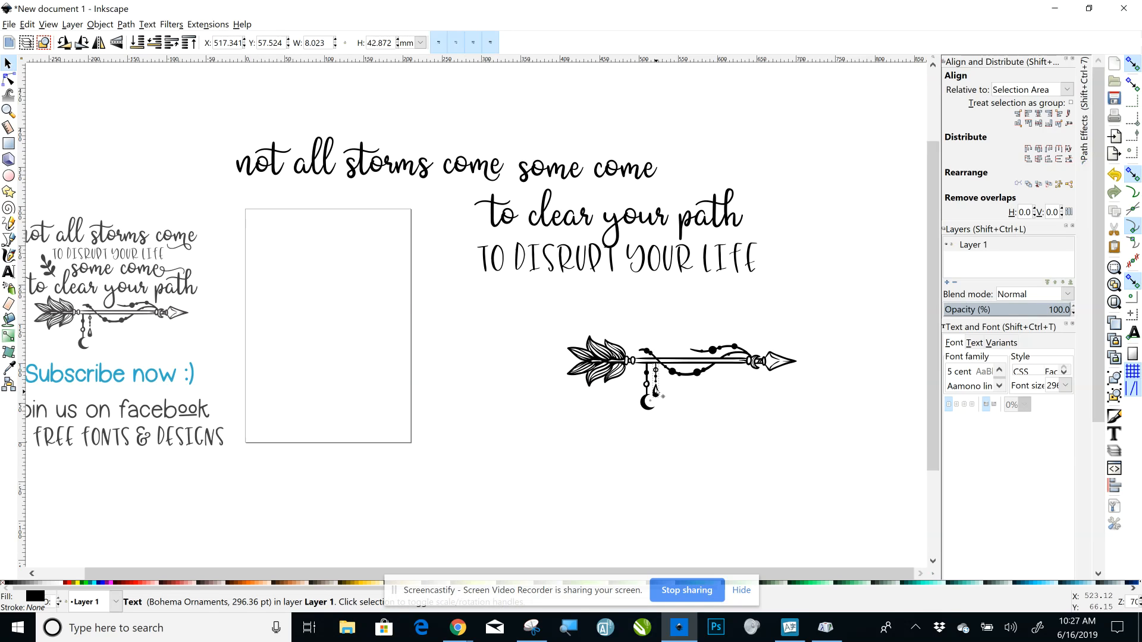
pyautogui.click(727, 452)
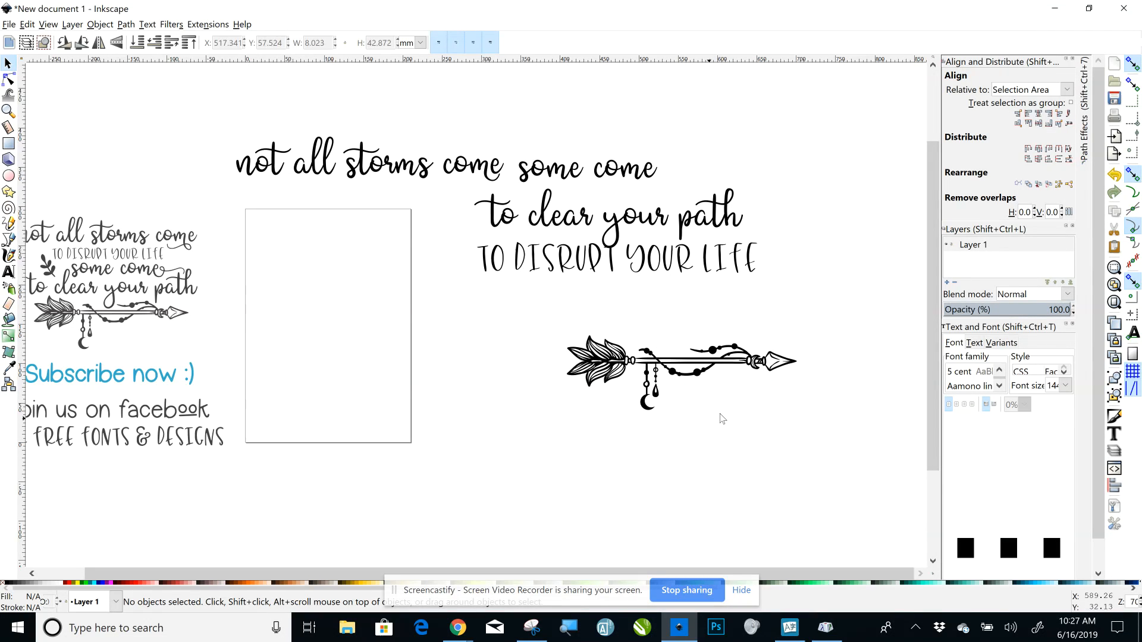
# Group the arrow with its moon and teardrop pendants and deselect the group.
pyautogui.moveTo(526, 321); pyautogui.dragTo(836, 457)
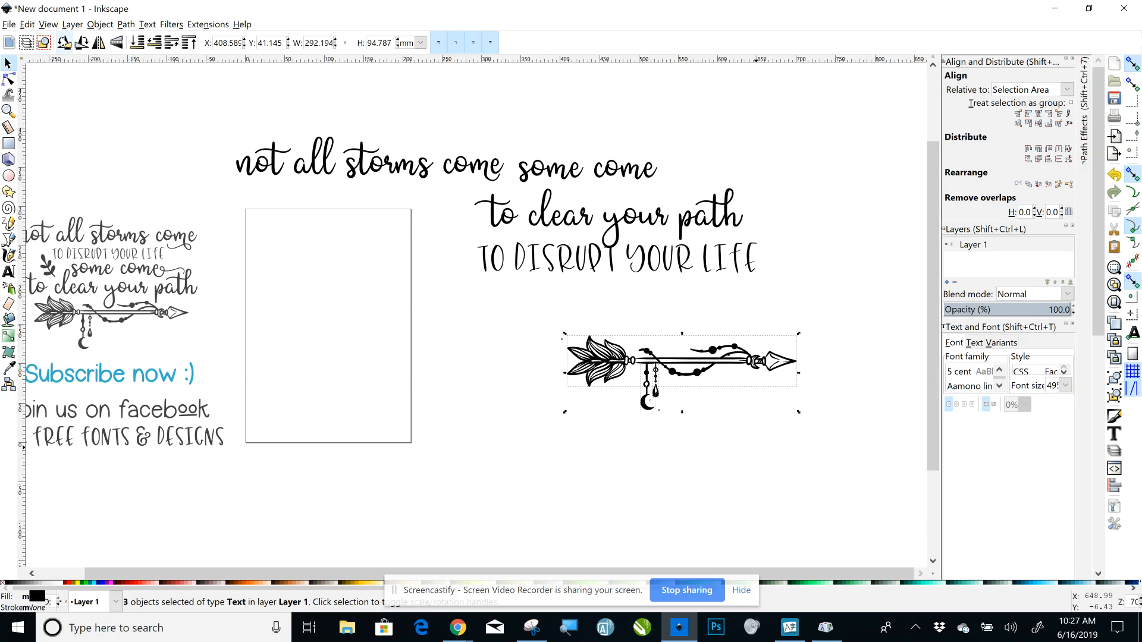
pyautogui.click(100, 24)
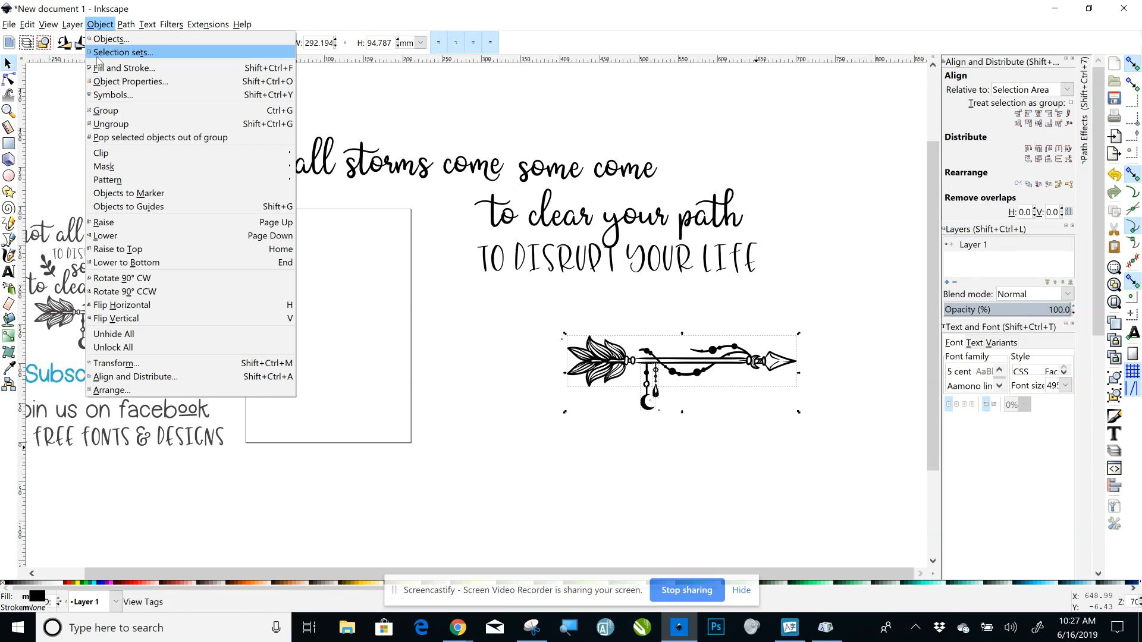
pyautogui.click(134, 111)
pyautogui.click(708, 462)
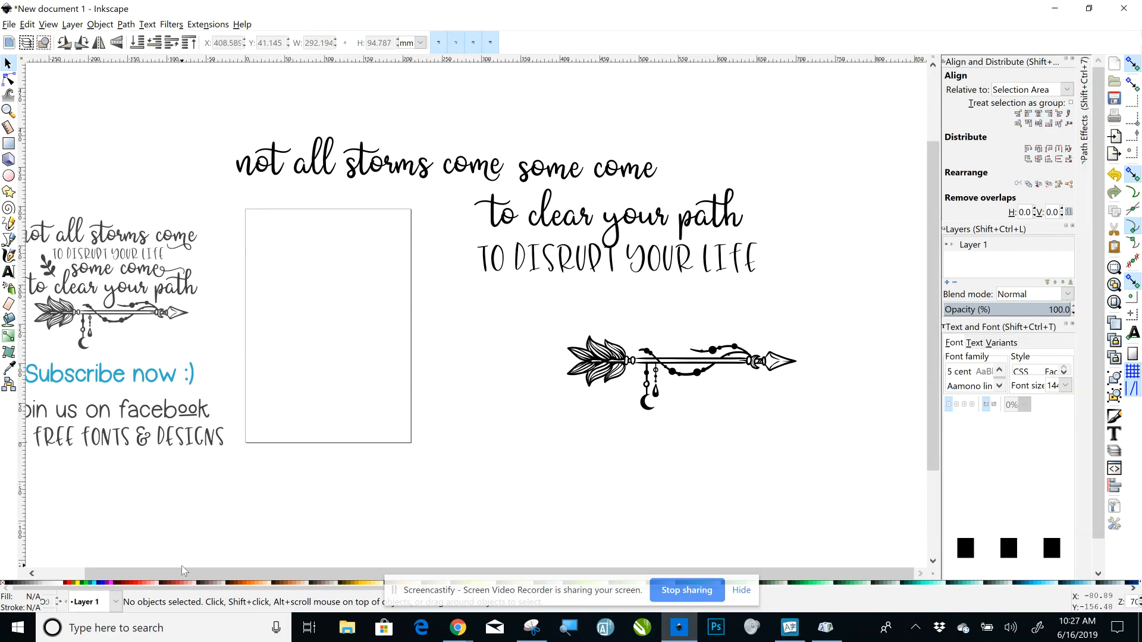
# Place "to clear your path" directly above the arrow and move "TO DISRUPT YOUR LIFE" above the "not all storms come" line.
pyautogui.moveTo(180, 566); pyautogui.dragTo(134, 566)
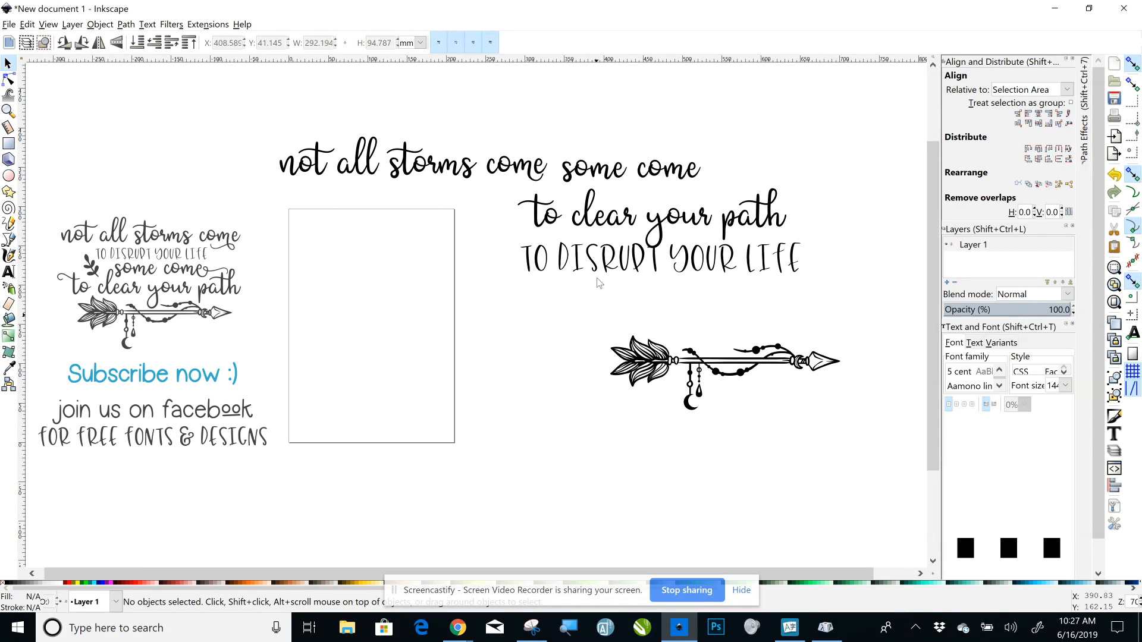
pyautogui.moveTo(599, 225); pyautogui.dragTo(563, 329)
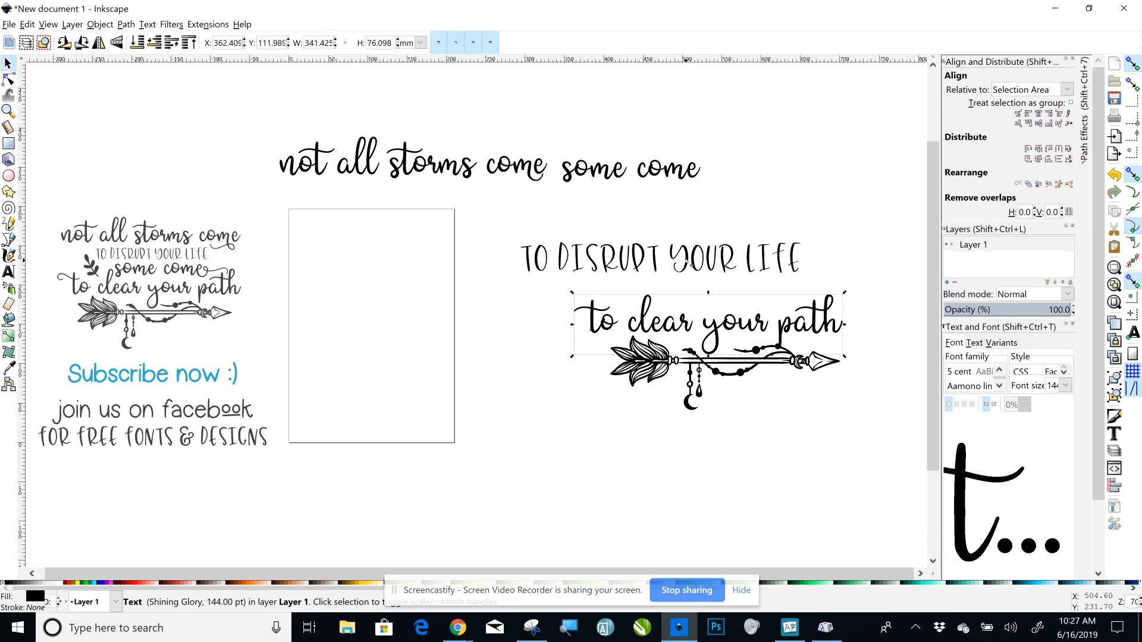
pyautogui.moveTo(688, 262); pyautogui.dragTo(632, 142)
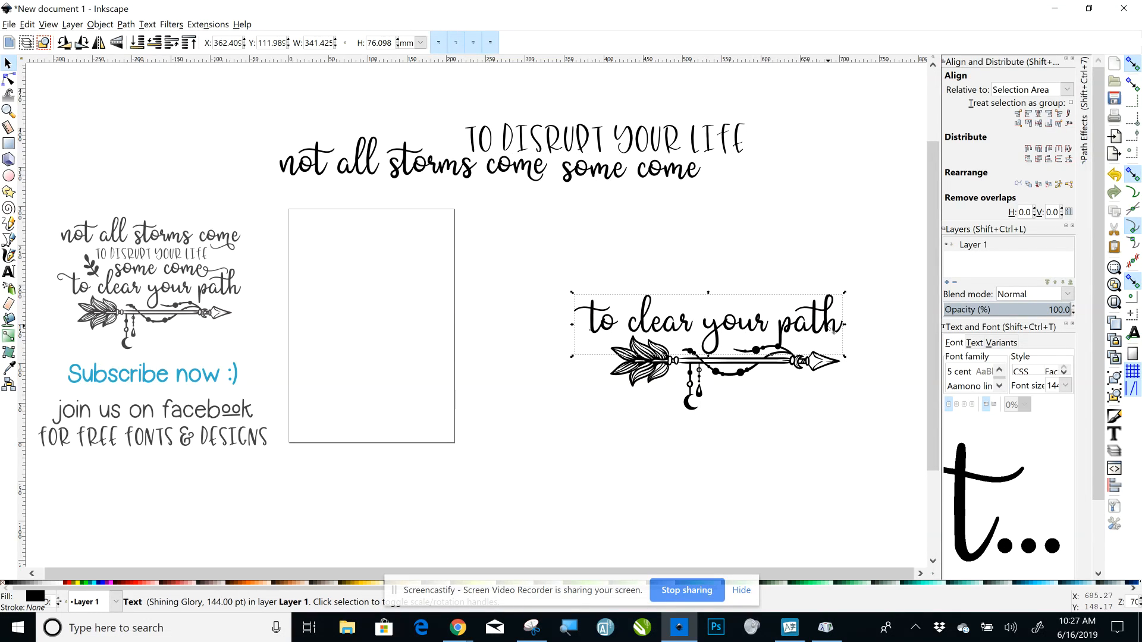
pyautogui.moveTo(835, 327); pyautogui.dragTo(847, 334)
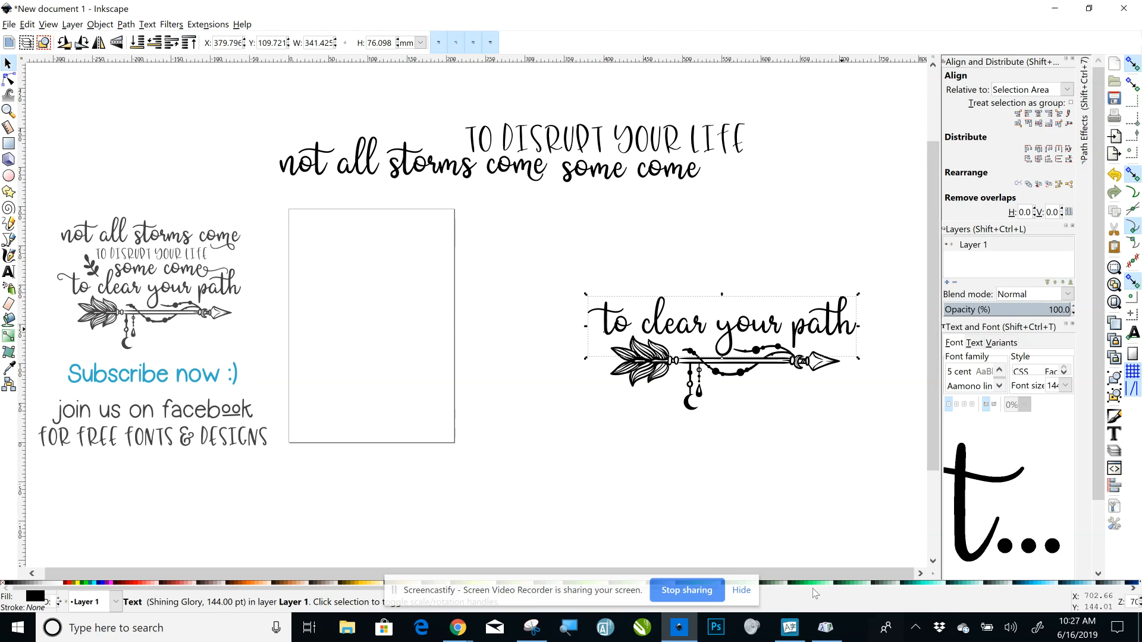
# Open the "to clear your path" line for text editing, switch to UI Character Map and display the Shining Glory glyphs.
pyautogui.doubleClick(614, 325)
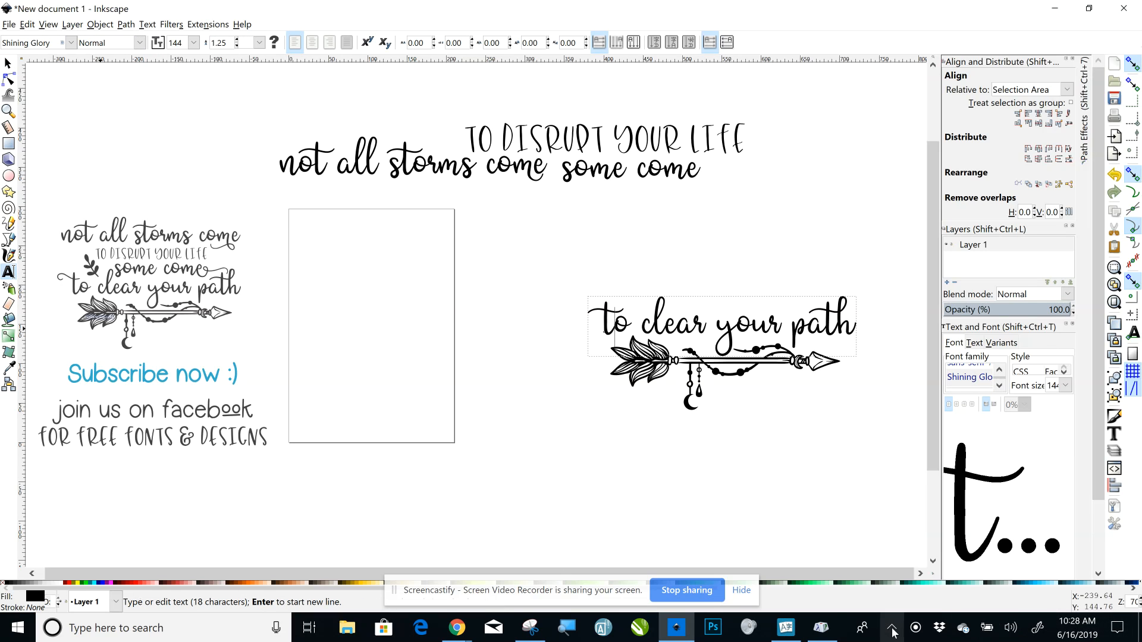
pyautogui.click(786, 627)
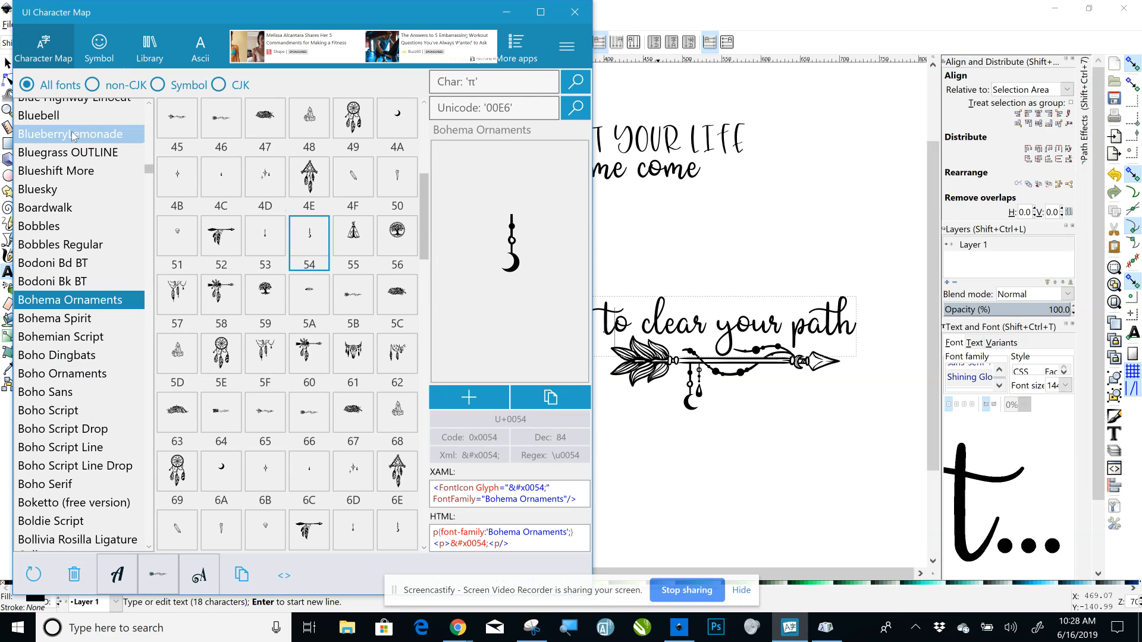
pyautogui.scroll(-10, 155, 206)
pyautogui.scroll(-20, 148, 266)
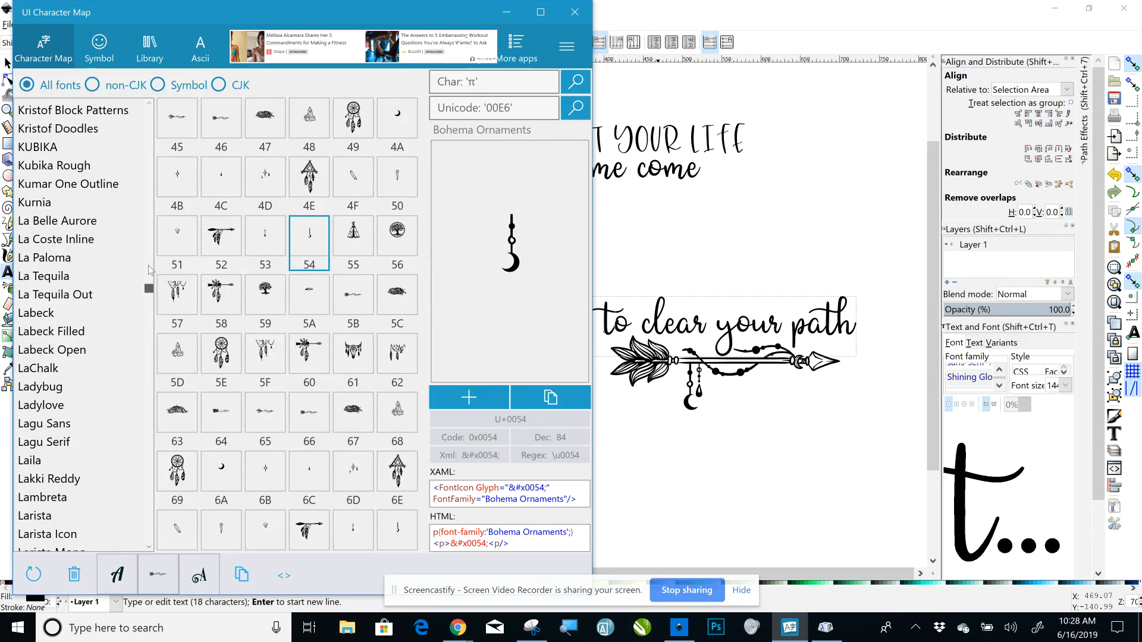
pyautogui.scroll(20, 137, 383)
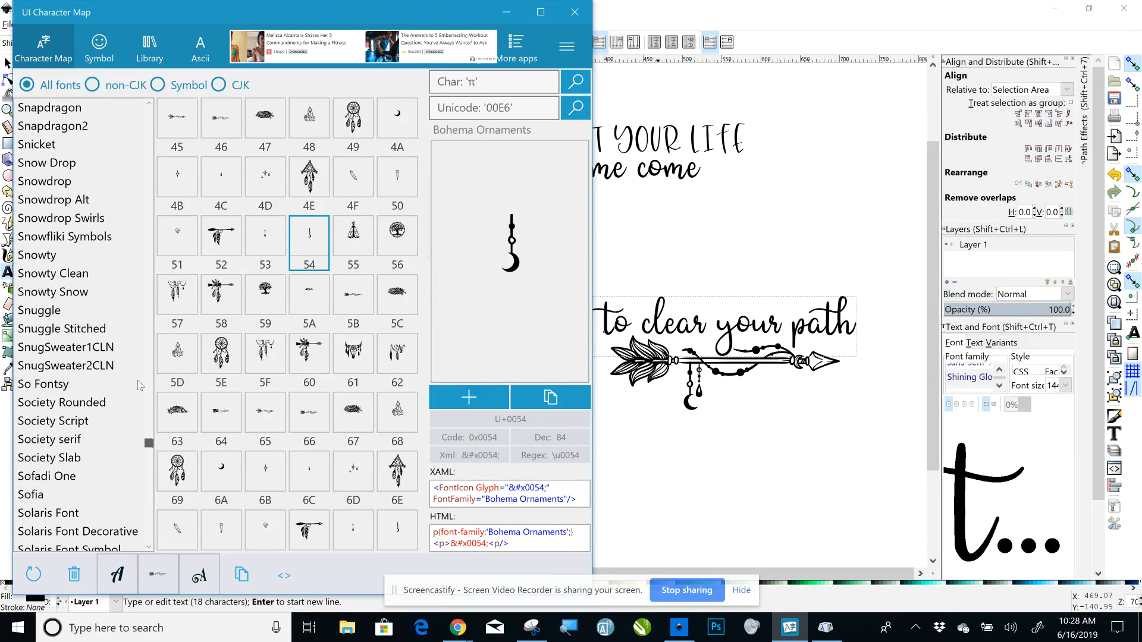
pyautogui.scroll(-5, 137, 373)
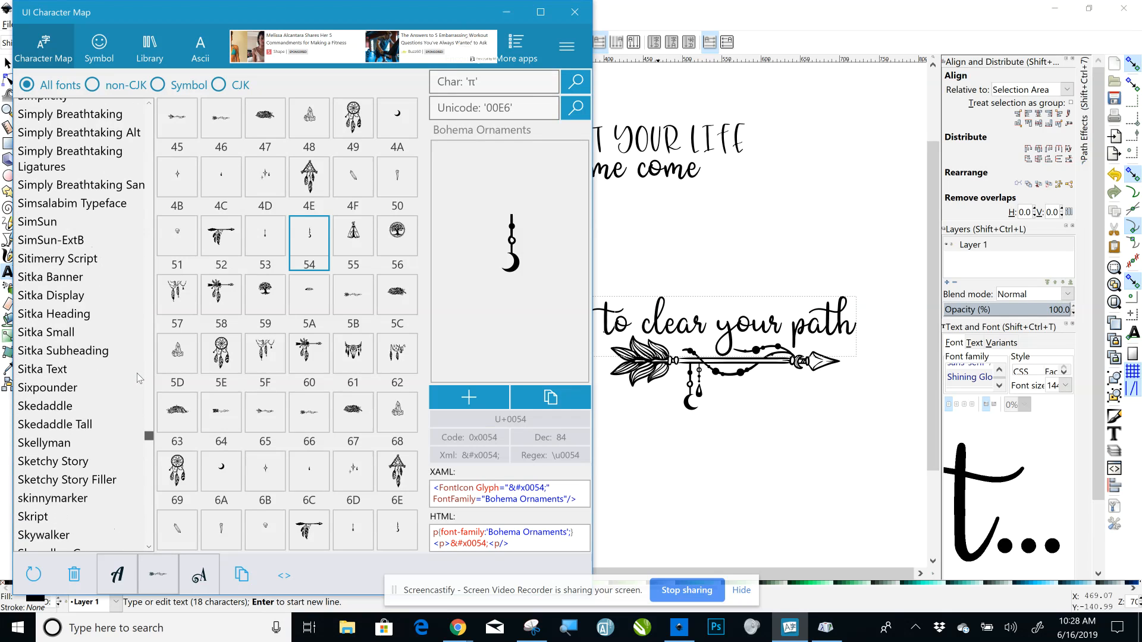
pyautogui.scroll(15, 137, 369)
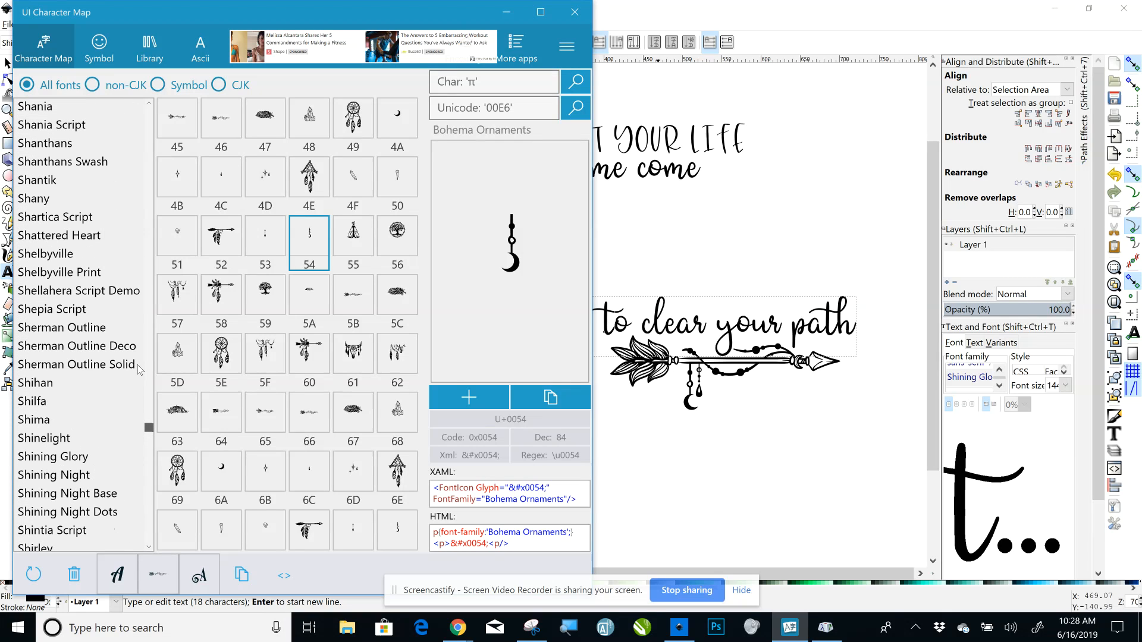
pyautogui.click(54, 461)
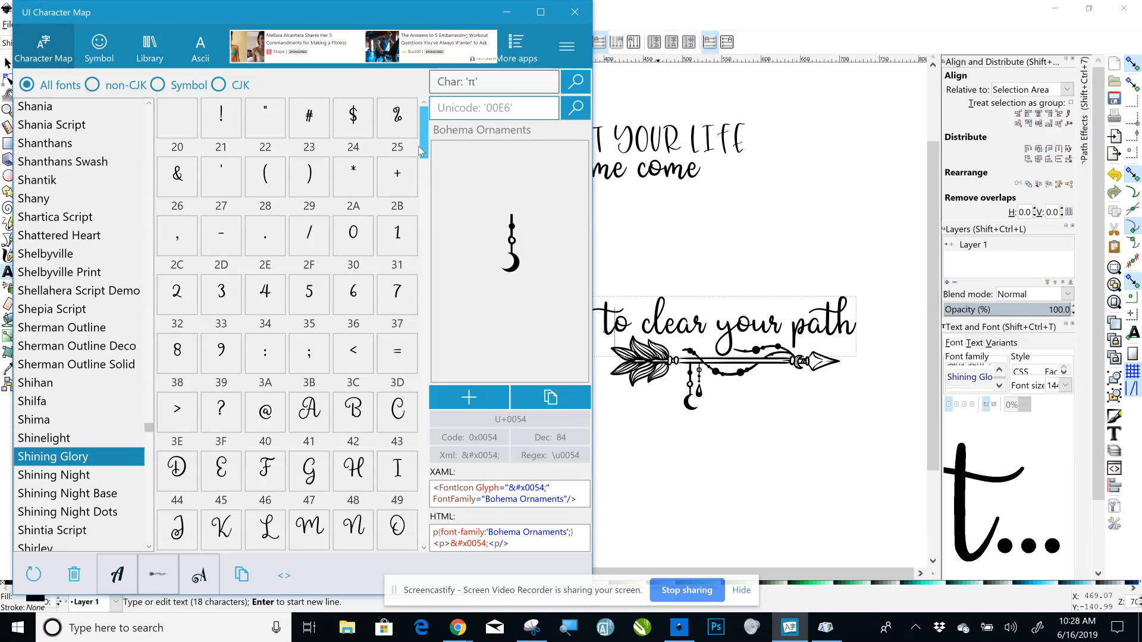
# Copy the Shining Glory "t" glyph with the left-hand swash (E131) and minimize UI Character Map.
pyautogui.scroll(-5, 422, 154)
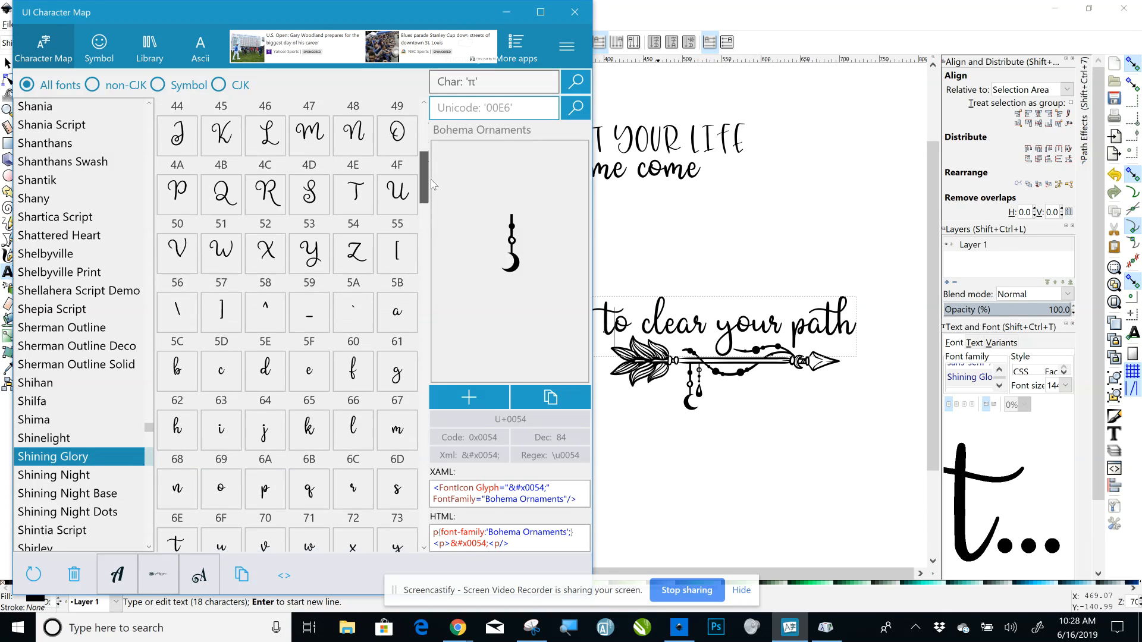
pyautogui.moveTo(432, 179); pyautogui.dragTo(469, 409)
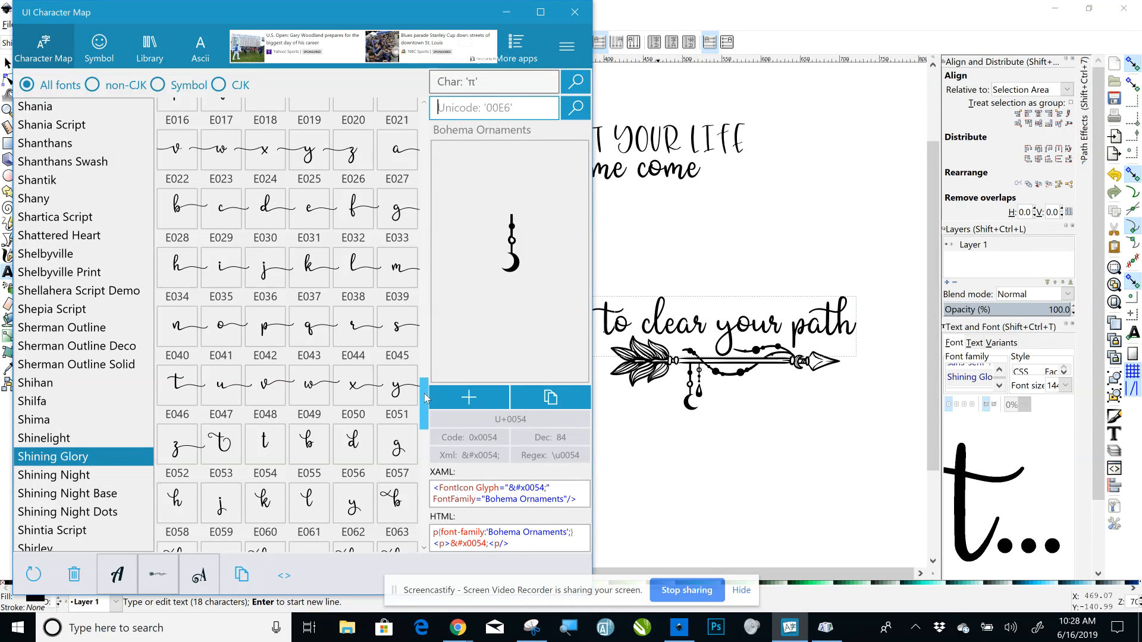
pyautogui.moveTo(426, 398); pyautogui.dragTo(449, 479)
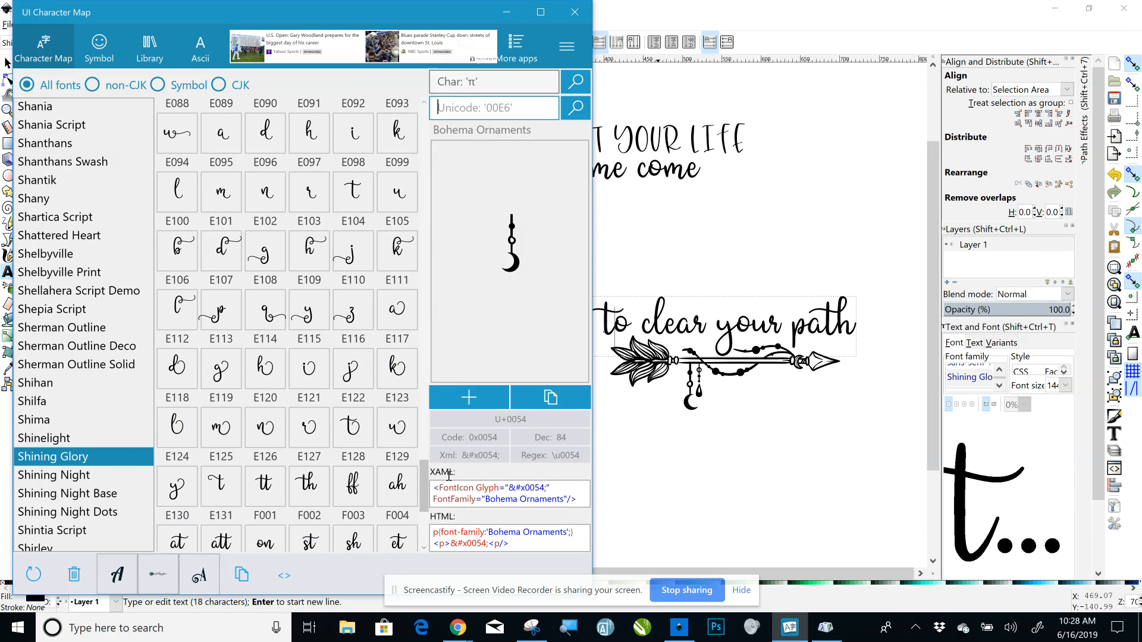
pyautogui.click(220, 483)
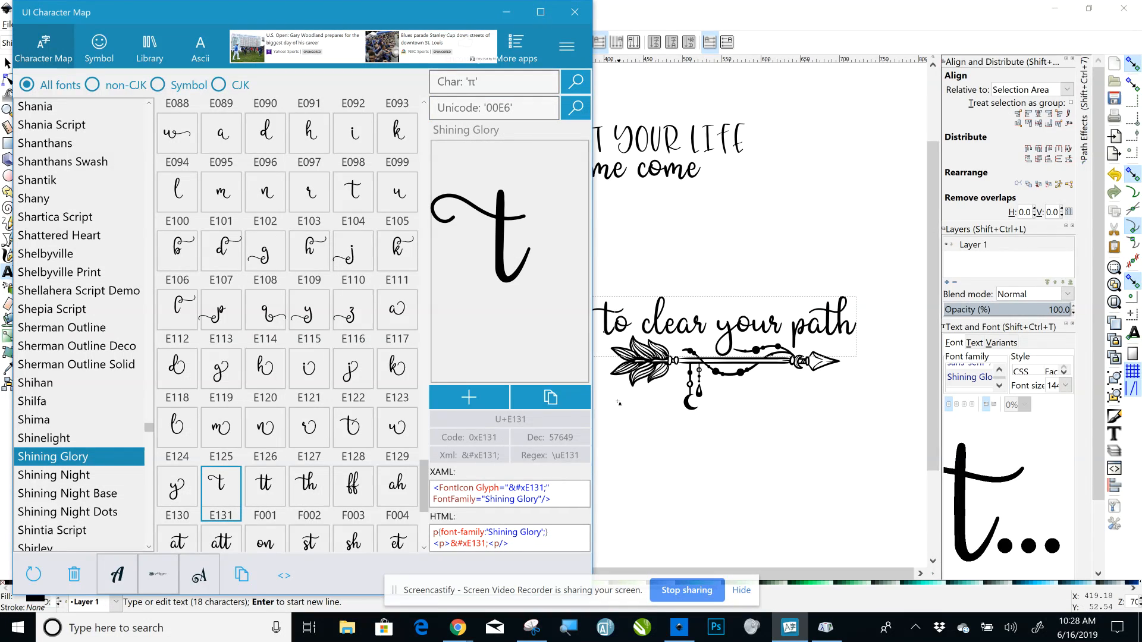
pyautogui.click(565, 407)
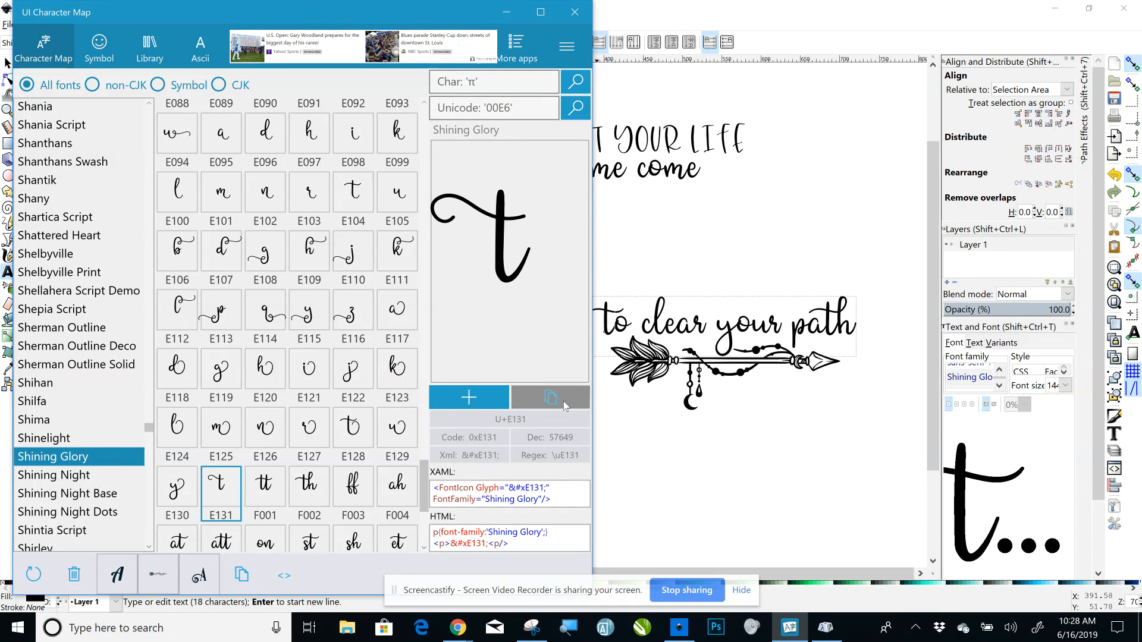
pyautogui.click(506, 12)
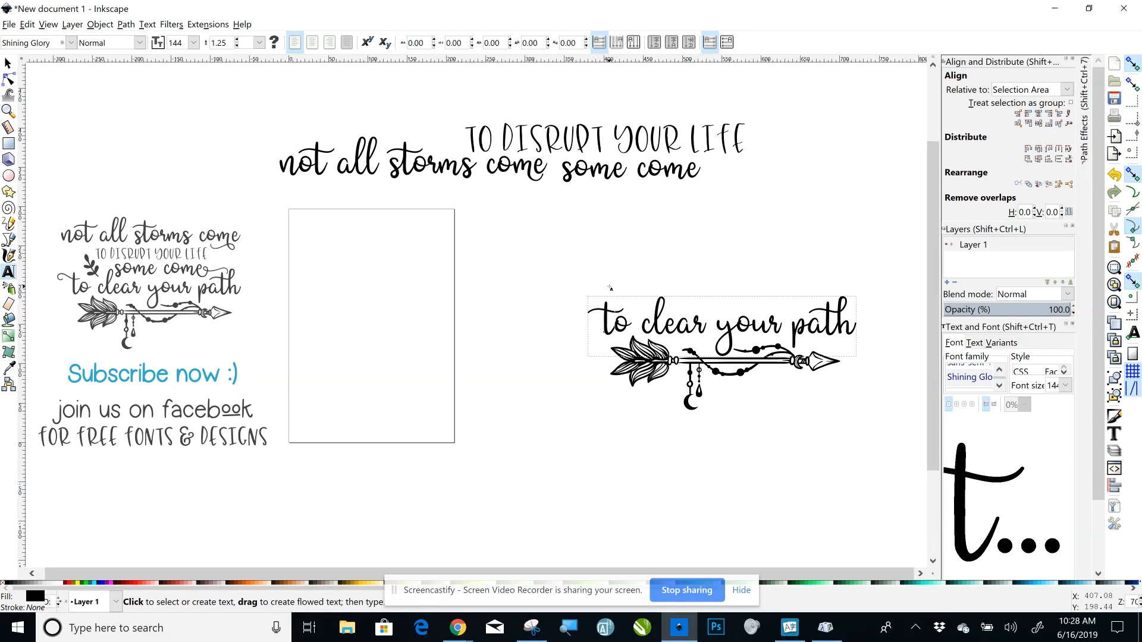
# Replace the first "t" of "to clear your path" with the copied swash glyph and shift the line slightly left.
pyautogui.press('BackSpace')
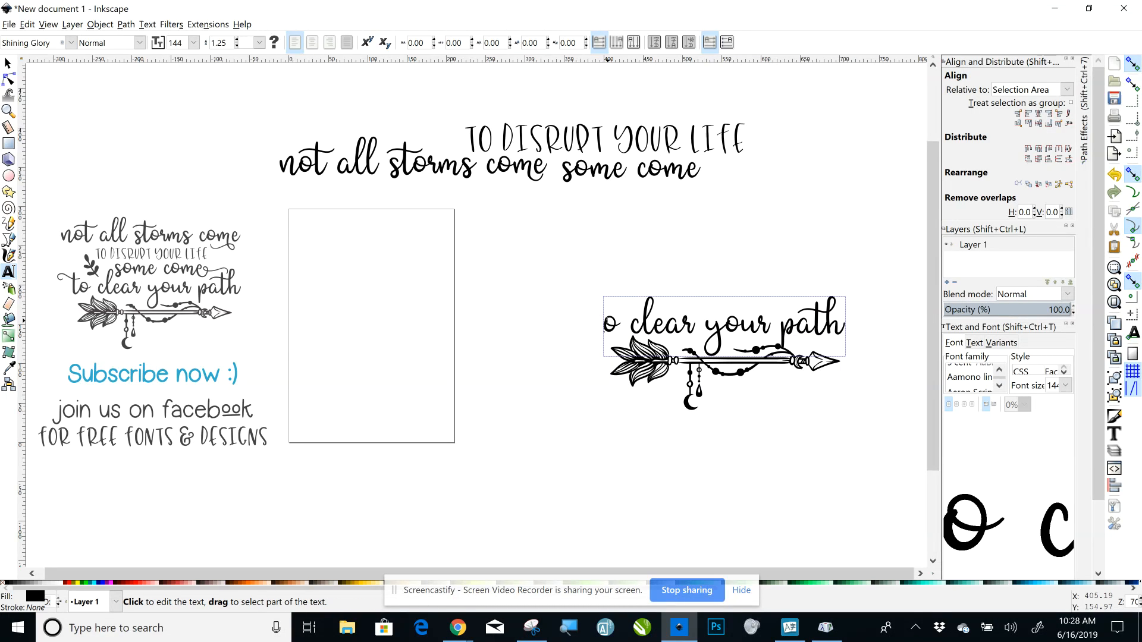
pyautogui.rightClick(607, 321)
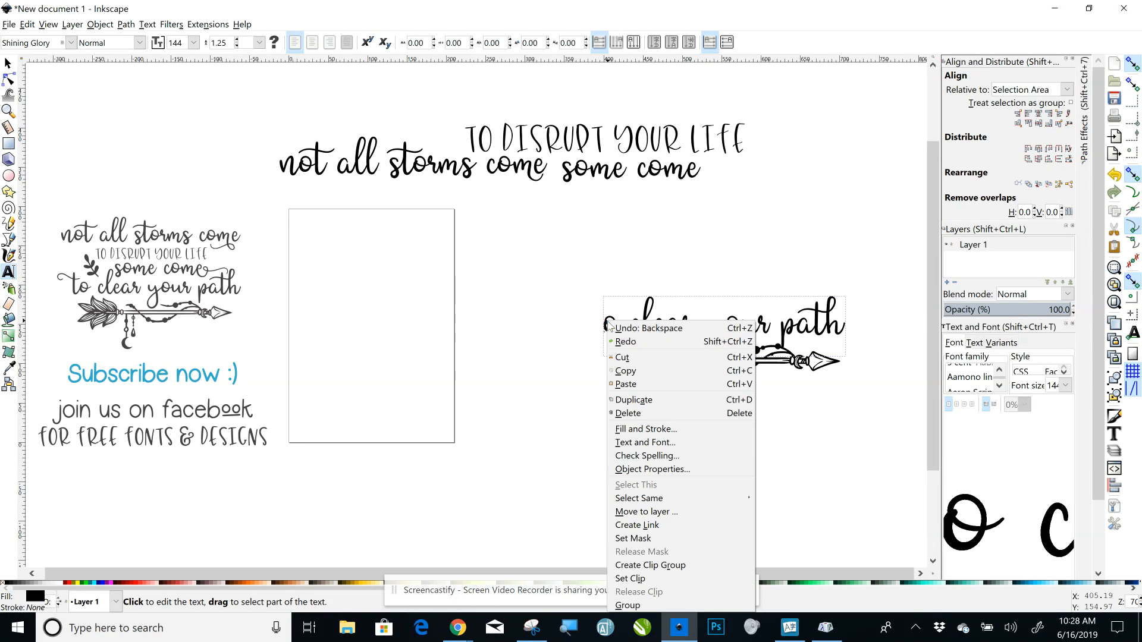
pyautogui.click(626, 385)
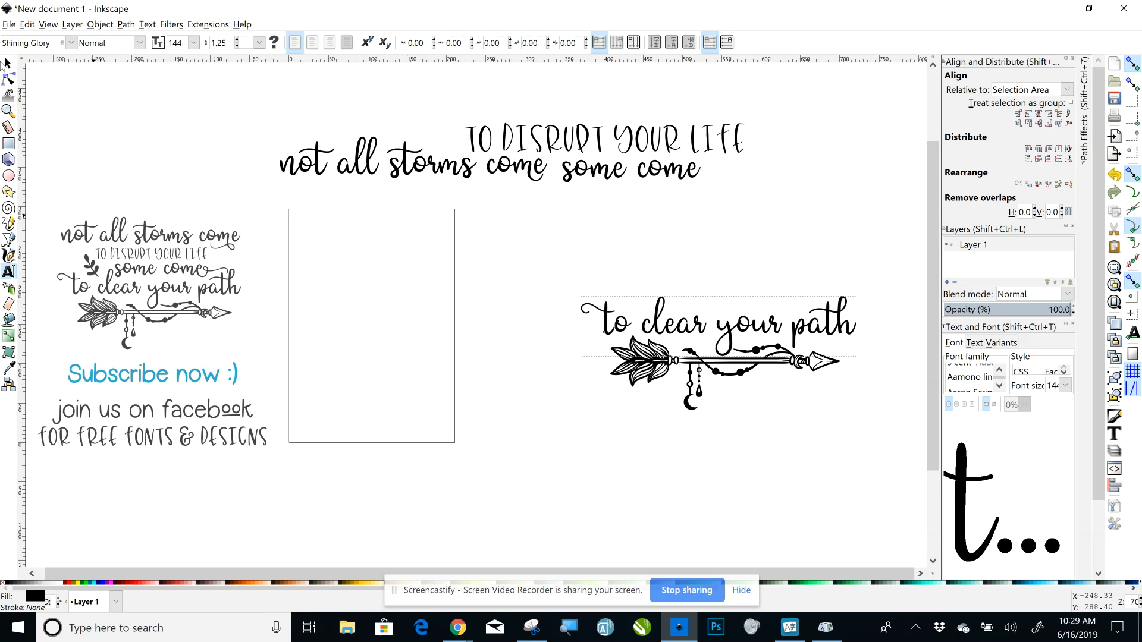
pyautogui.click(8, 63)
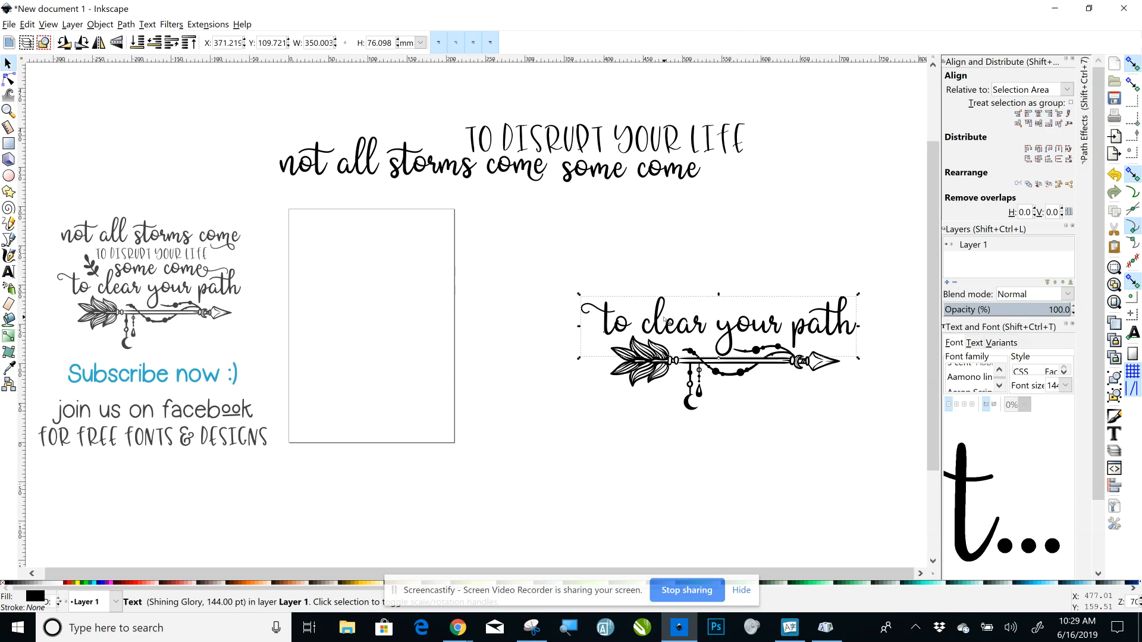
pyautogui.moveTo(664, 319); pyautogui.dragTo(666, 320)
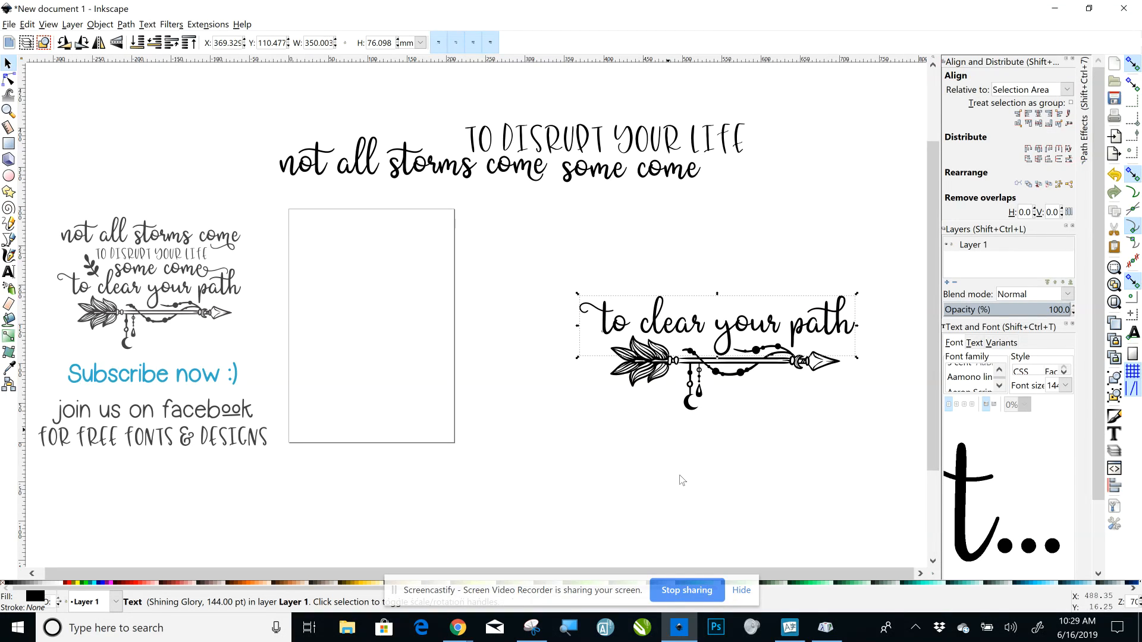
# Center "to clear your path" and the arrow group on a common vertical axis and deselect them.
pyautogui.click(714, 489)
pyautogui.moveTo(564, 252); pyautogui.dragTo(900, 442)
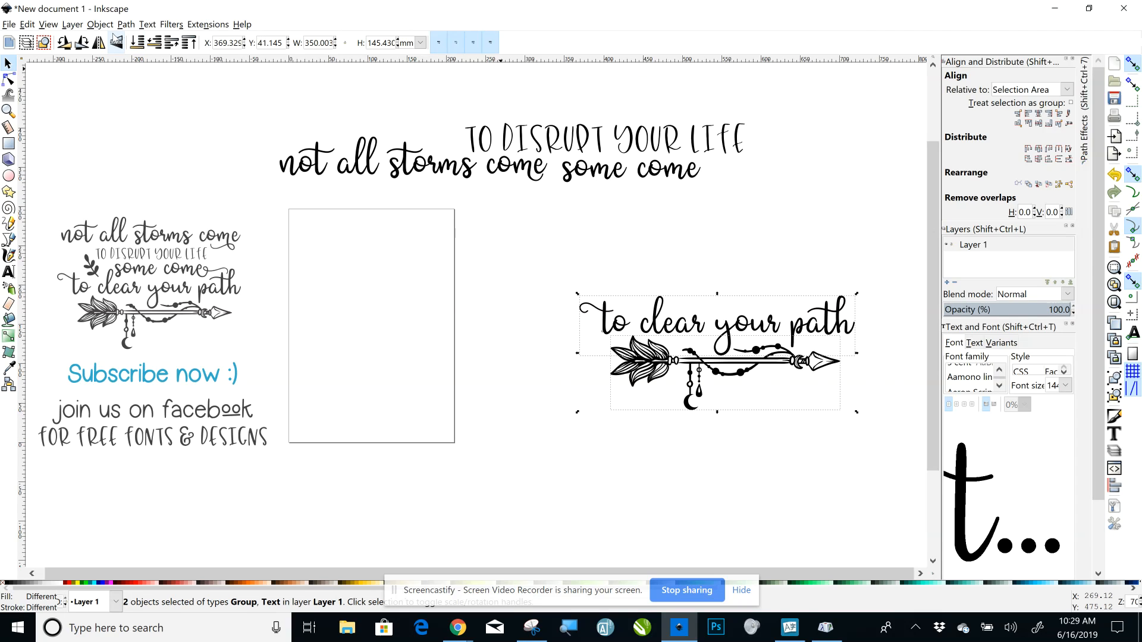
pyautogui.click(100, 25)
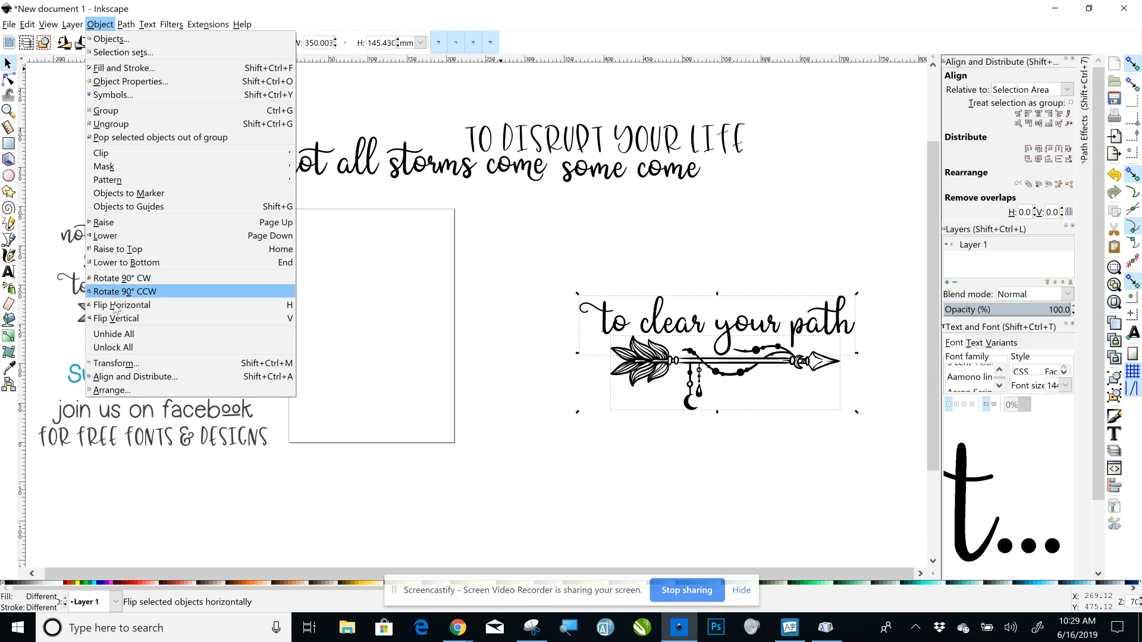
pyautogui.click(122, 381)
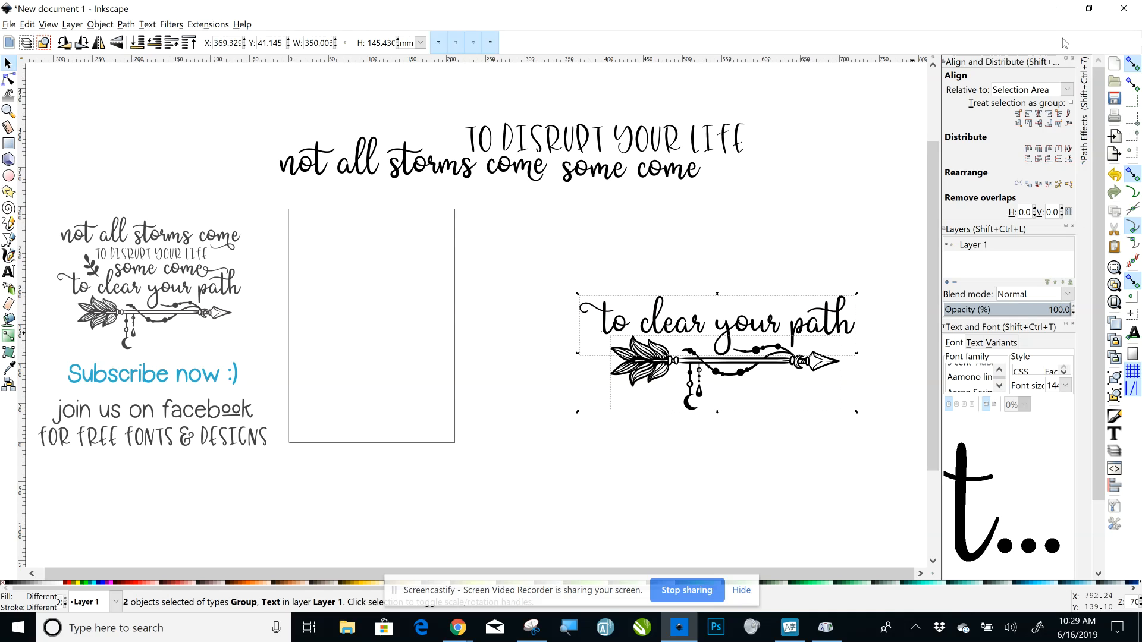
pyautogui.click(1039, 114)
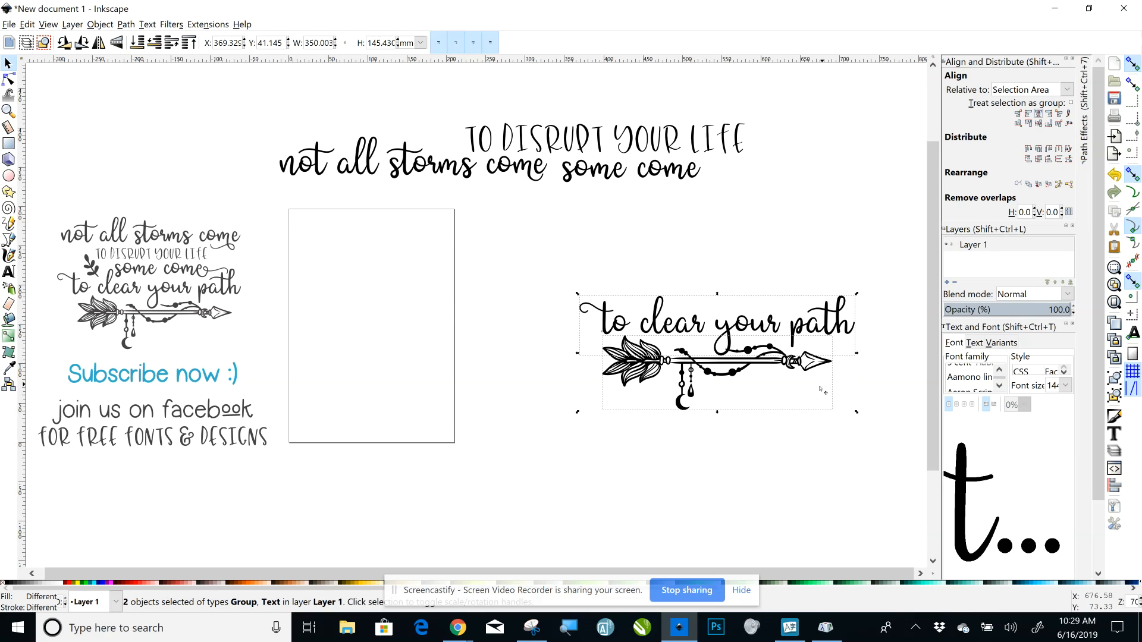
pyautogui.click(802, 434)
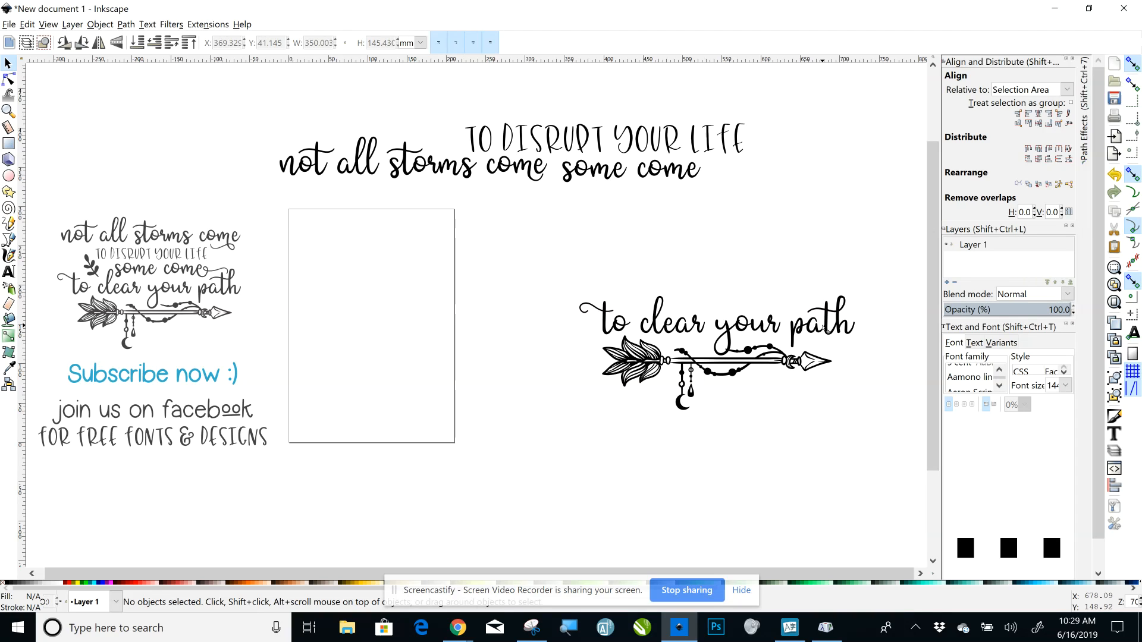
# Enlarge "to clear your path" to about 366 mm wide and 90 mm tall, reposition it above the arrow and center both on a vertical axis.
pyautogui.click(824, 330)
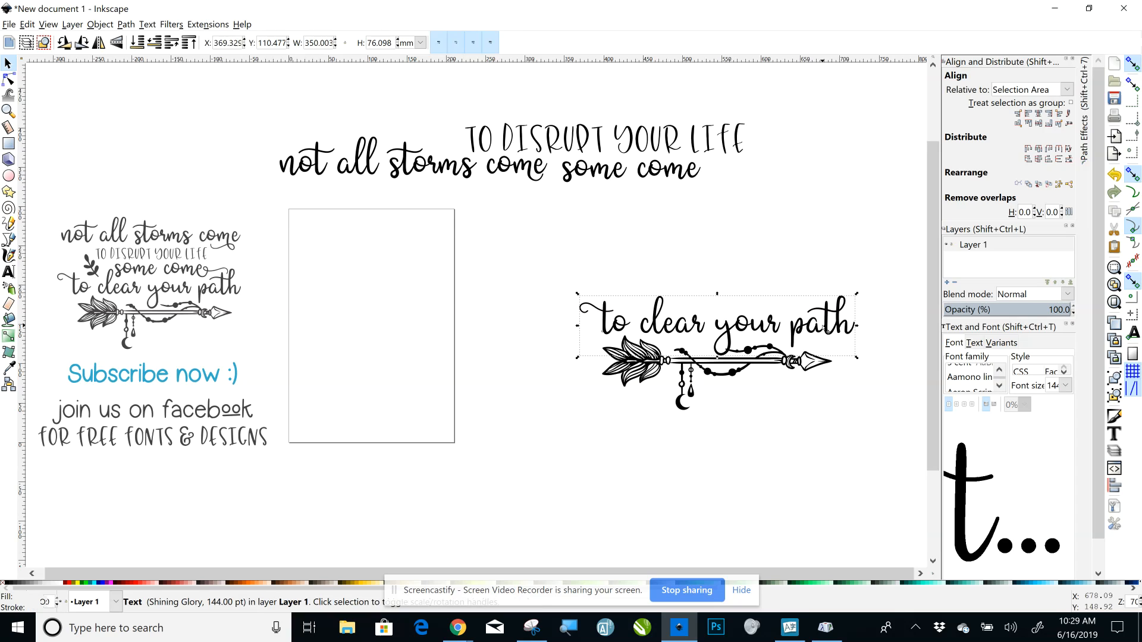
pyautogui.moveTo(856, 360); pyautogui.dragTo(870, 372)
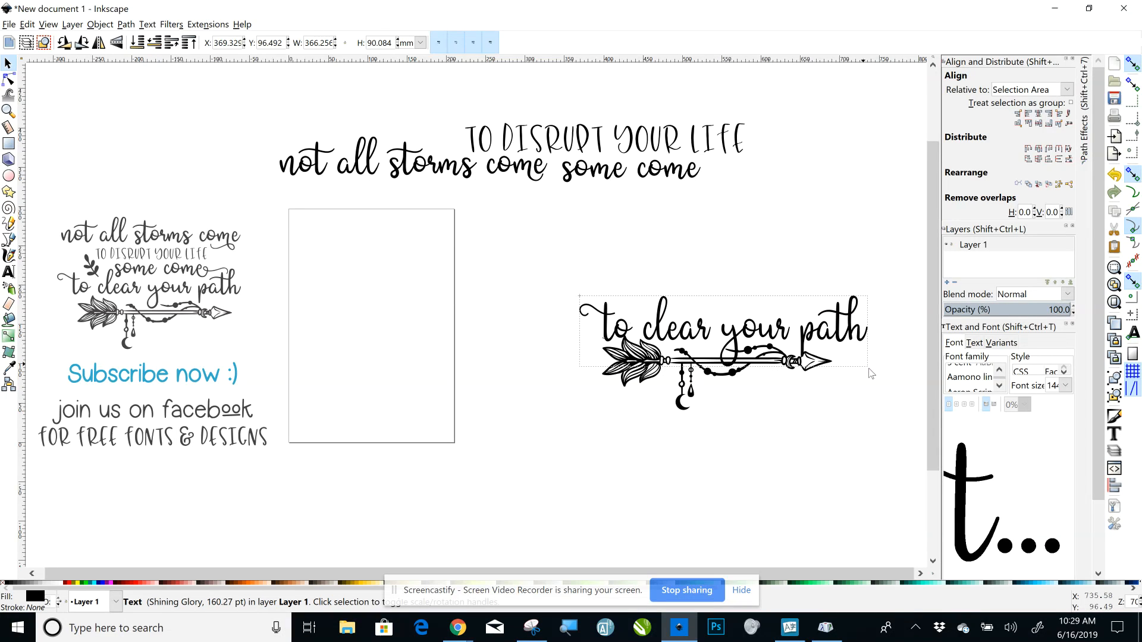
pyautogui.moveTo(836, 340); pyautogui.dragTo(822, 329)
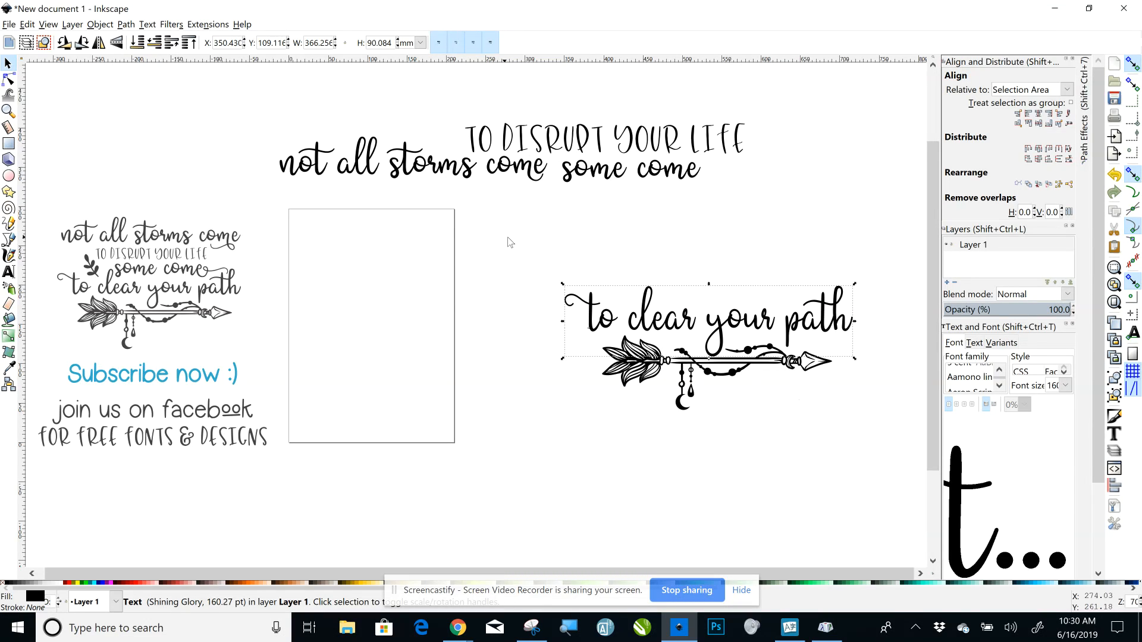
pyautogui.moveTo(516, 245); pyautogui.dragTo(857, 446)
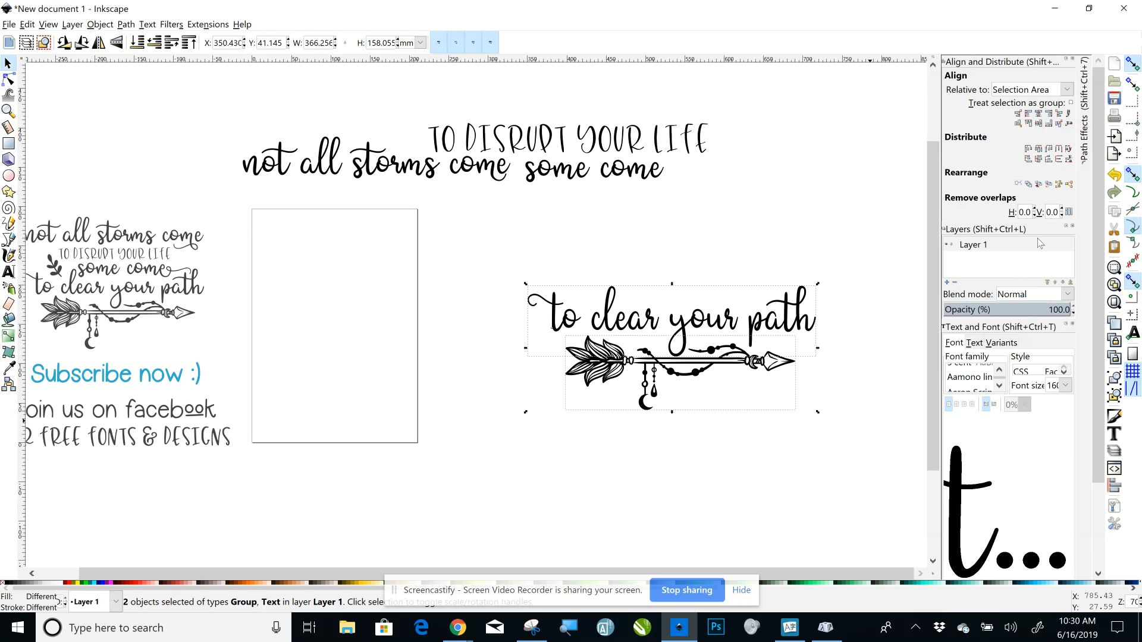
pyautogui.click(1038, 113)
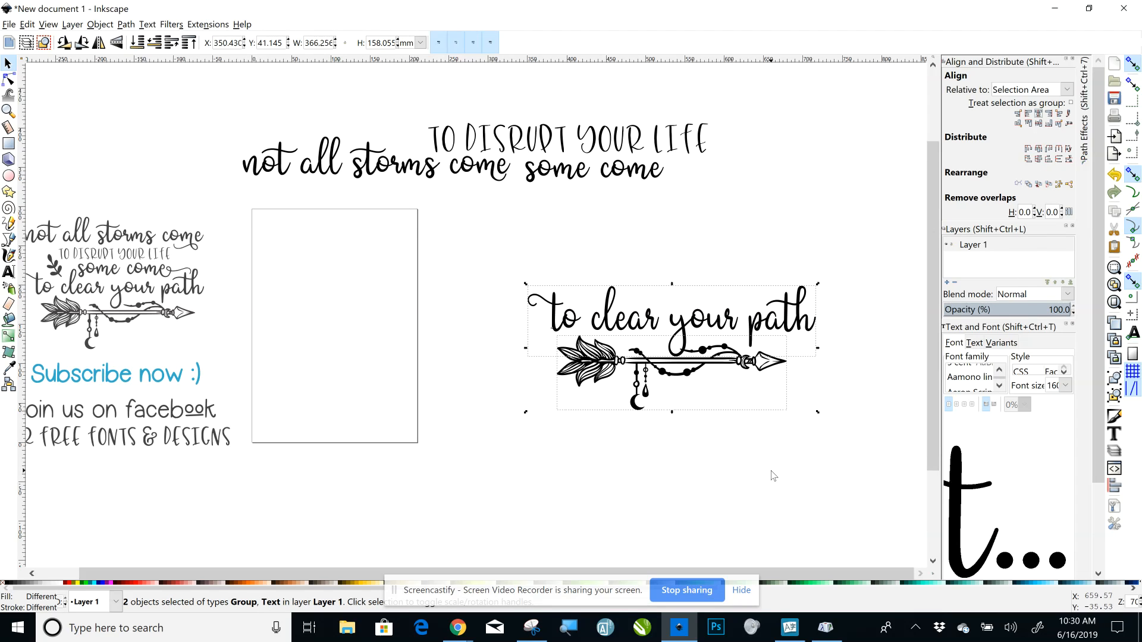
# Enlarge the arrow group proportionally to about 318 mm wide and center it under "to clear your path".
pyautogui.click(774, 371)
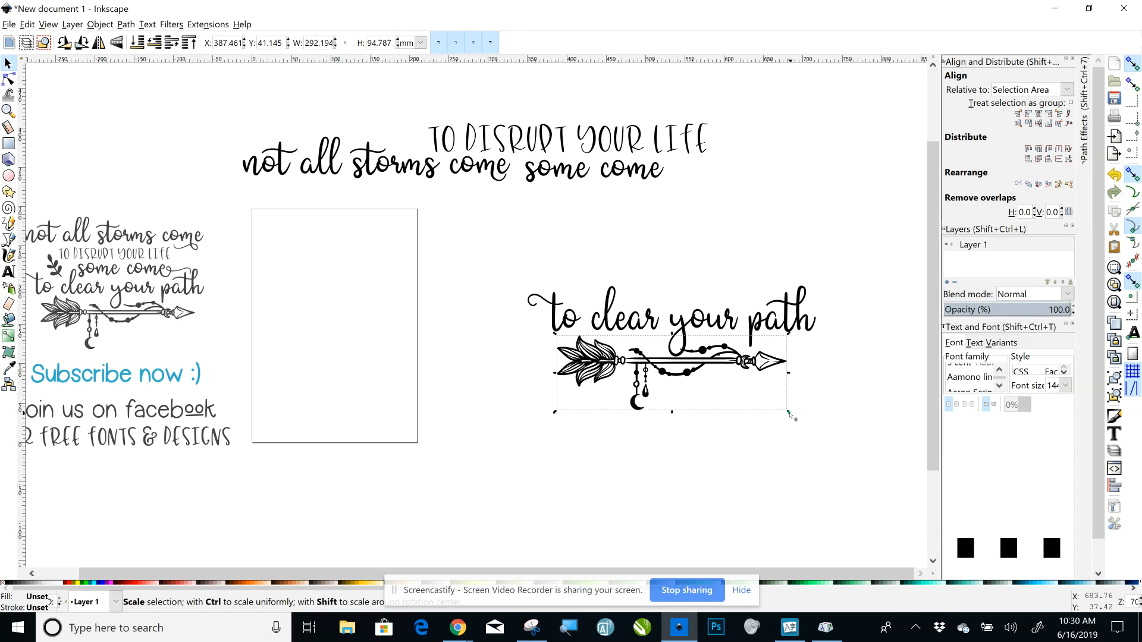
pyautogui.moveTo(789, 411); pyautogui.dragTo(810, 444)
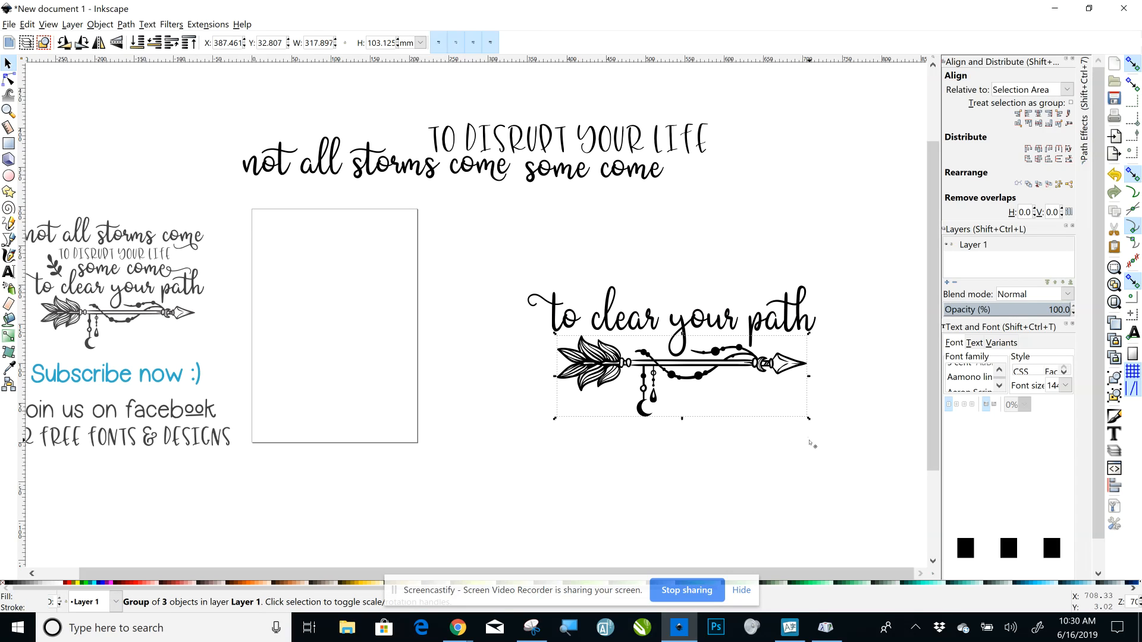
pyautogui.moveTo(492, 249); pyautogui.dragTo(846, 429)
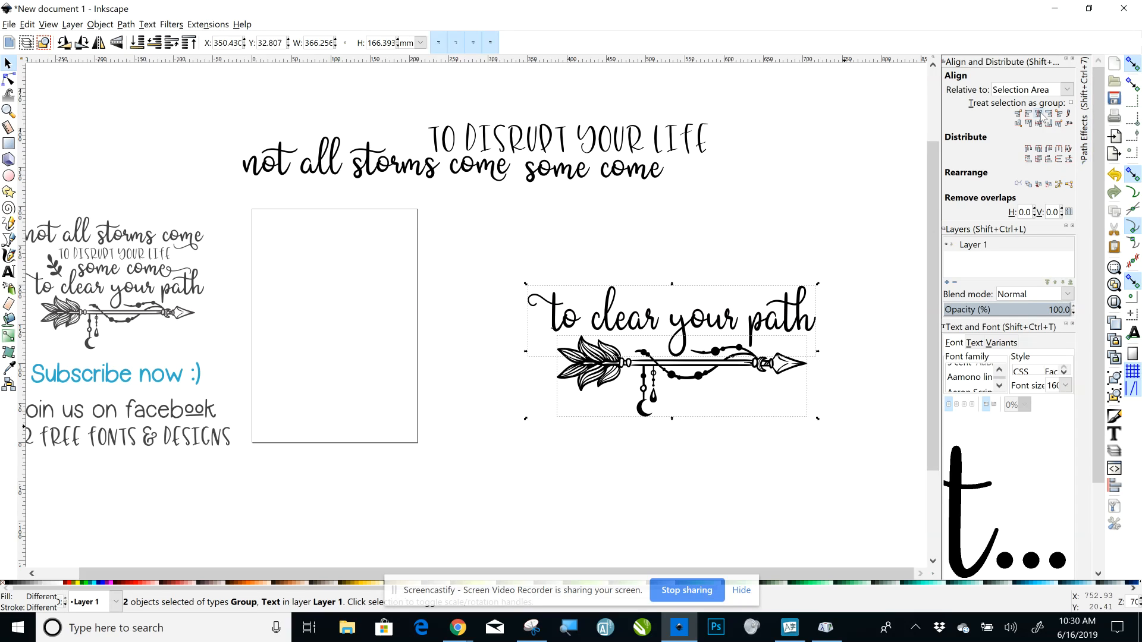
pyautogui.click(1039, 113)
pyautogui.click(765, 468)
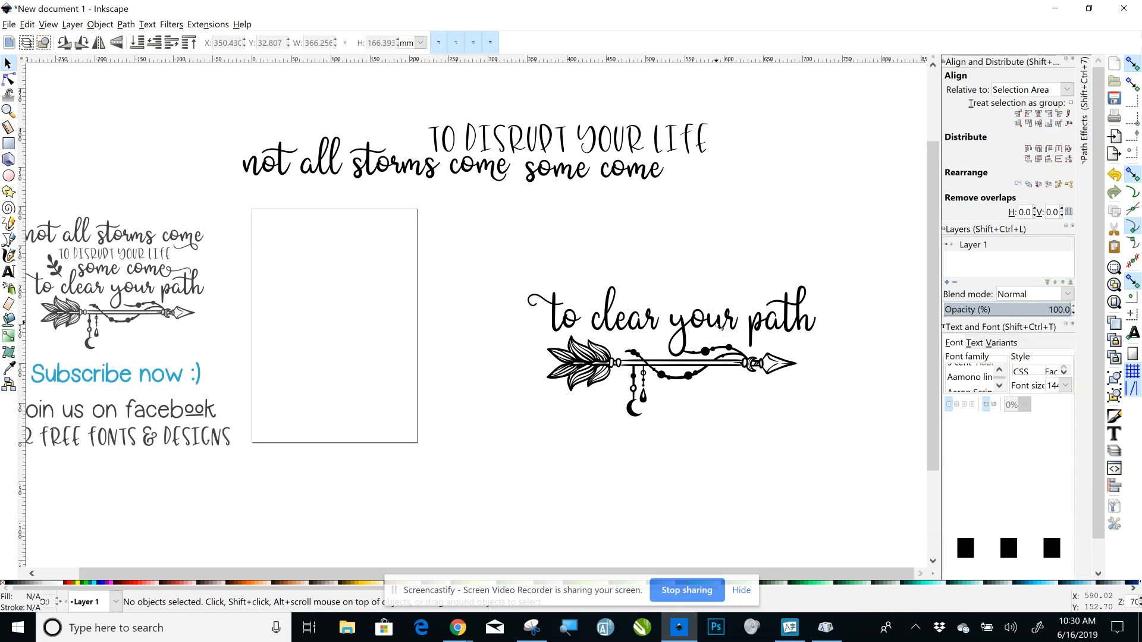
# Nudge "to clear your path" about 6 mm to the left above the arrow.
pyautogui.click(721, 327)
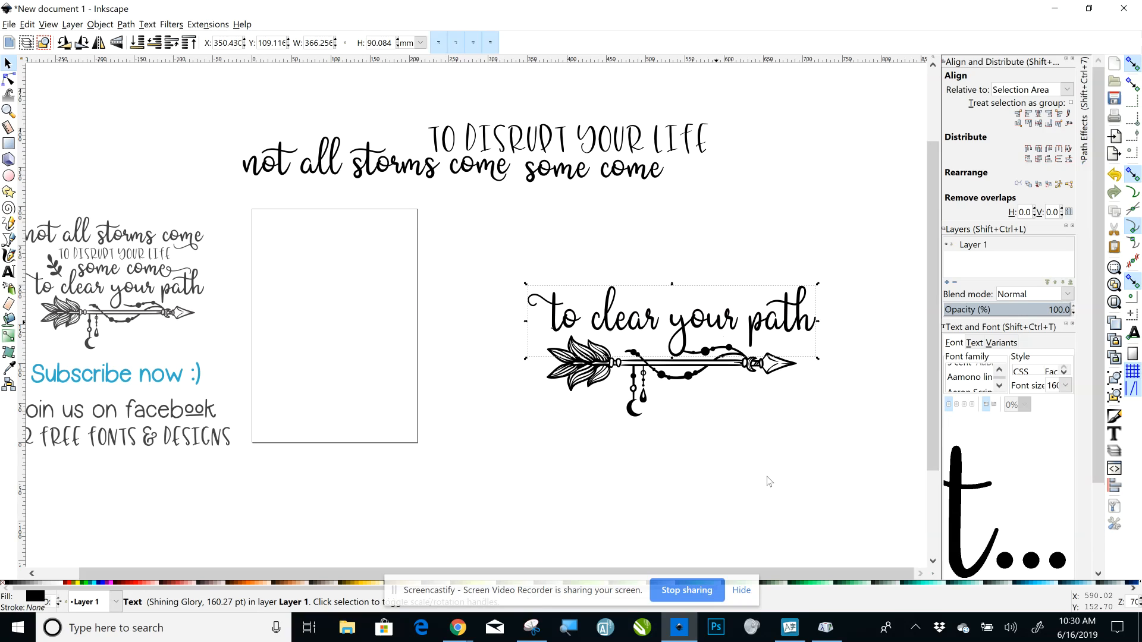
pyautogui.press('Left')
pyautogui.press('Left')
pyautogui.press('Left')
pyautogui.press('Left')
pyautogui.press('Left')
pyautogui.press('Left')
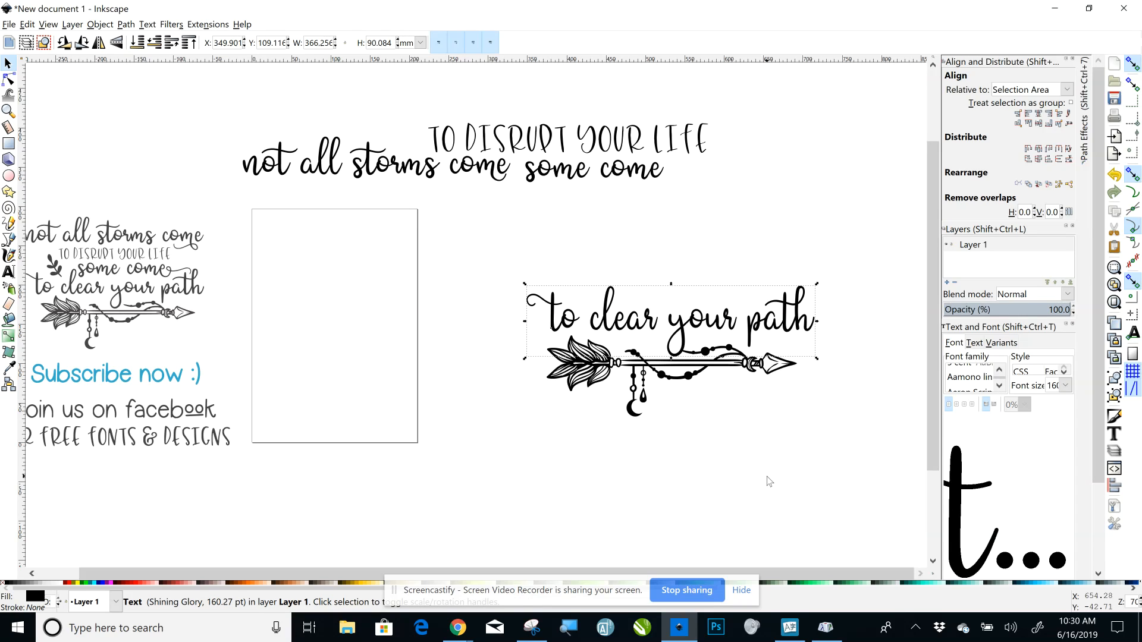
pyautogui.press('Left')
pyautogui.press('Left')
pyautogui.press('Left')
pyautogui.press('Left')
pyautogui.press('Left')
pyautogui.press('Left')
pyautogui.press('Left')
pyautogui.press('Left')
pyautogui.press('Left')
pyautogui.press('Left')
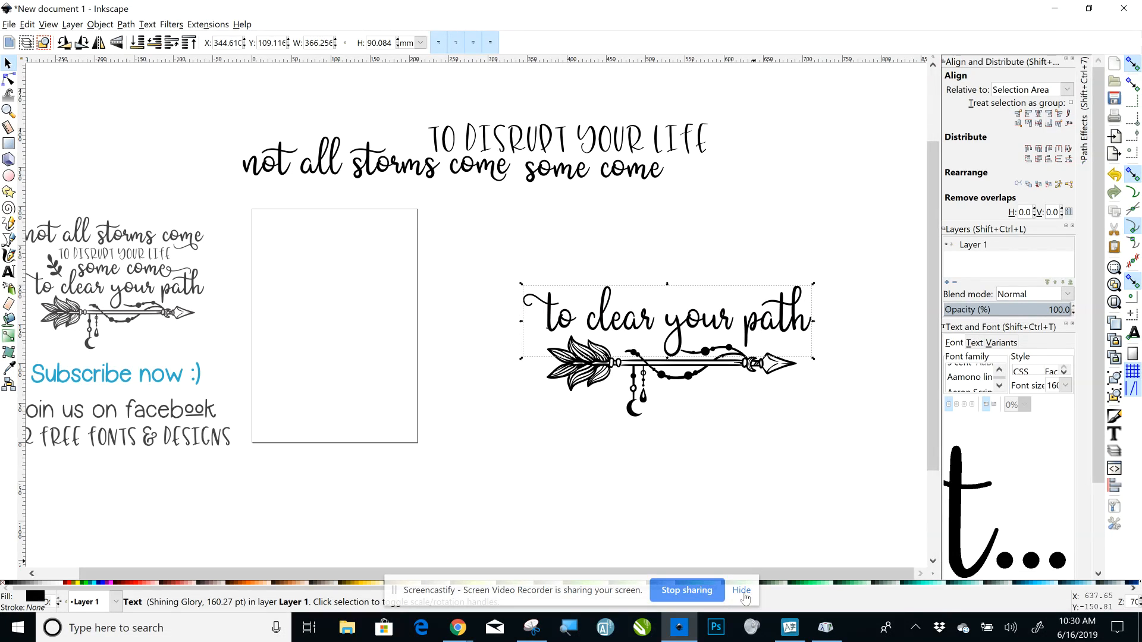
# Group "to clear your path" with the arrow below it and deselect the group.
pyautogui.click(738, 506)
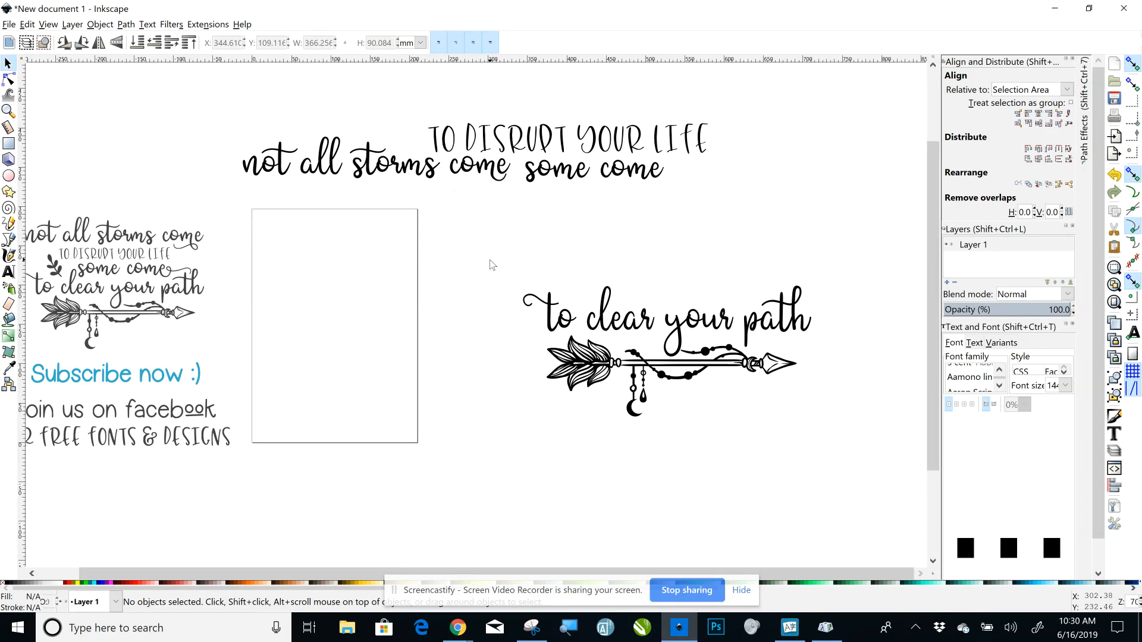
pyautogui.moveTo(490, 260); pyautogui.dragTo(839, 443)
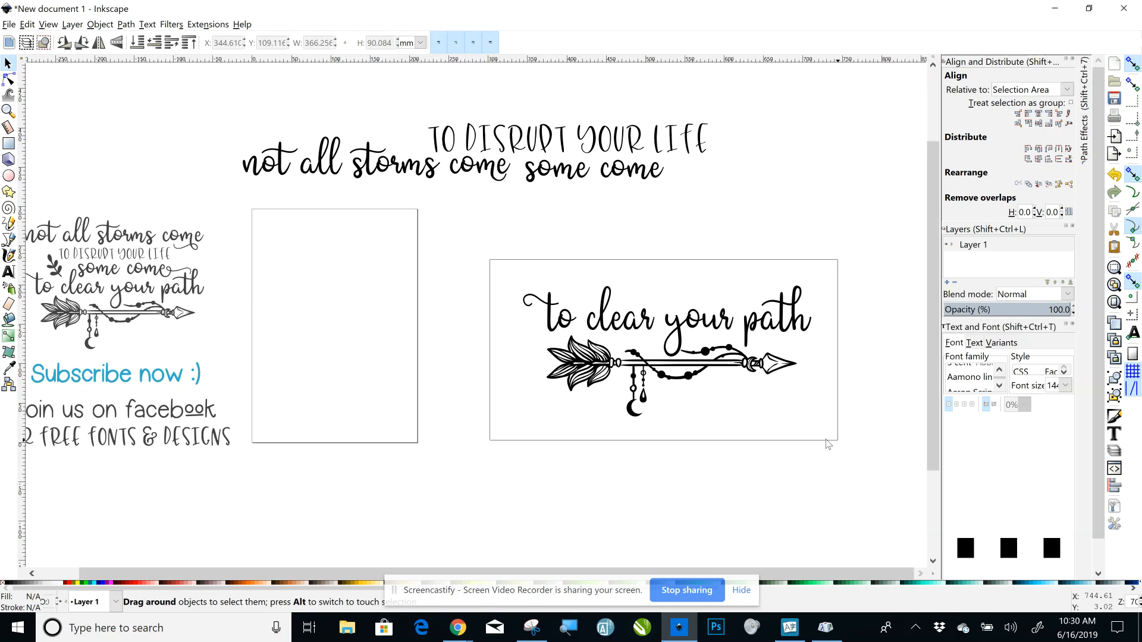
pyautogui.moveTo(826, 441); pyautogui.dragTo(826, 441)
pyautogui.click(100, 24)
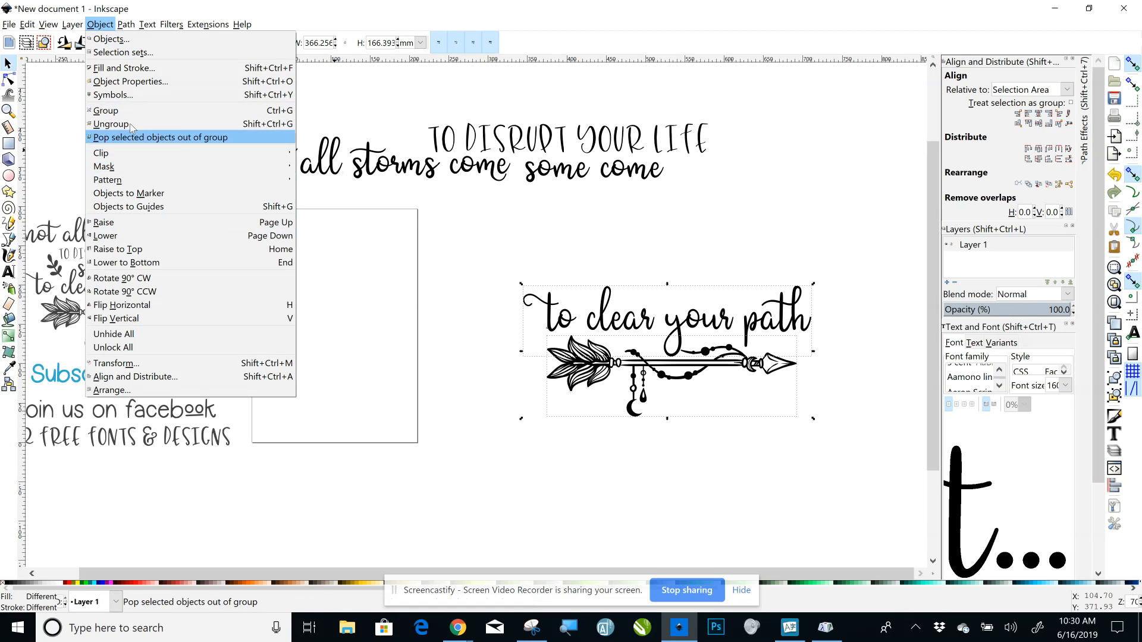
pyautogui.click(130, 111)
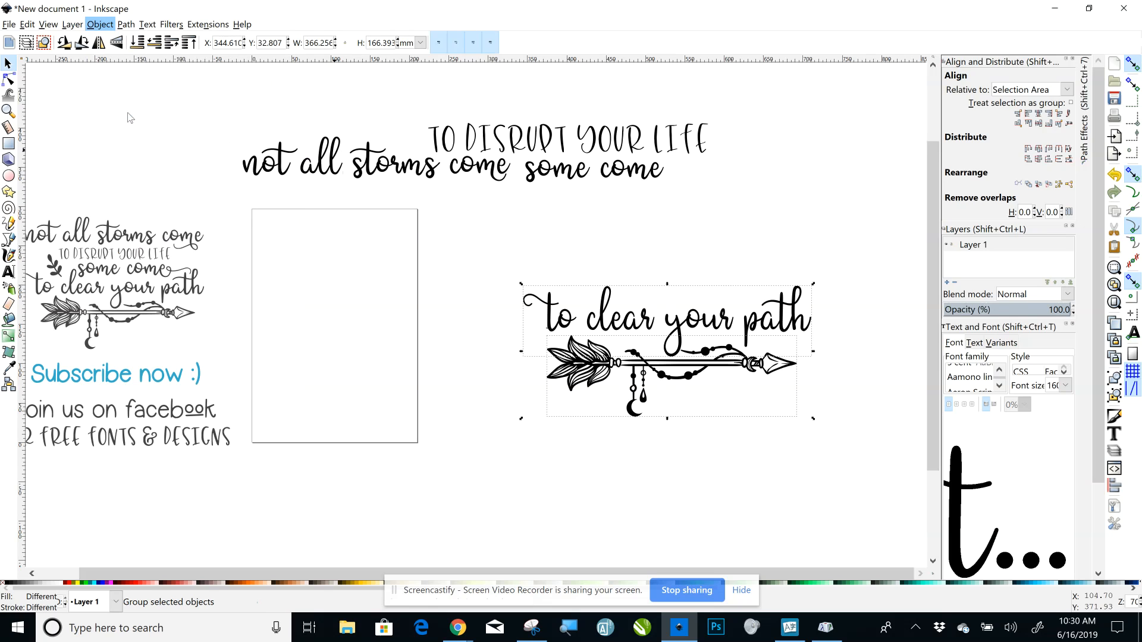
pyautogui.click(635, 503)
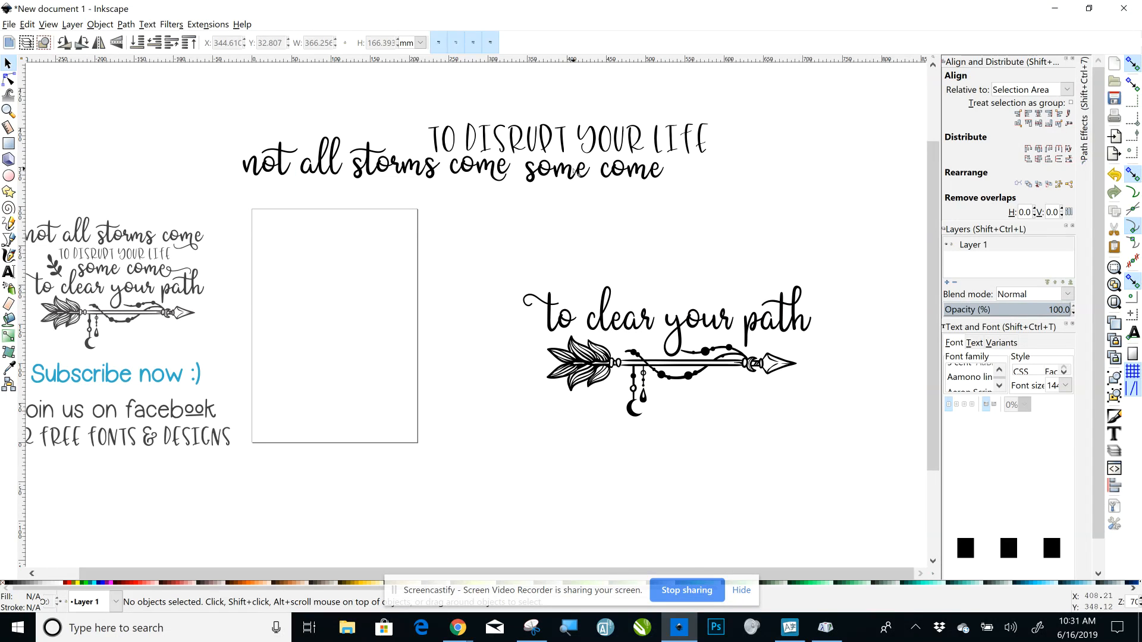
# Move "some come" directly above "to clear your path" and deselect it.
pyautogui.moveTo(571, 174); pyautogui.dragTo(668, 295)
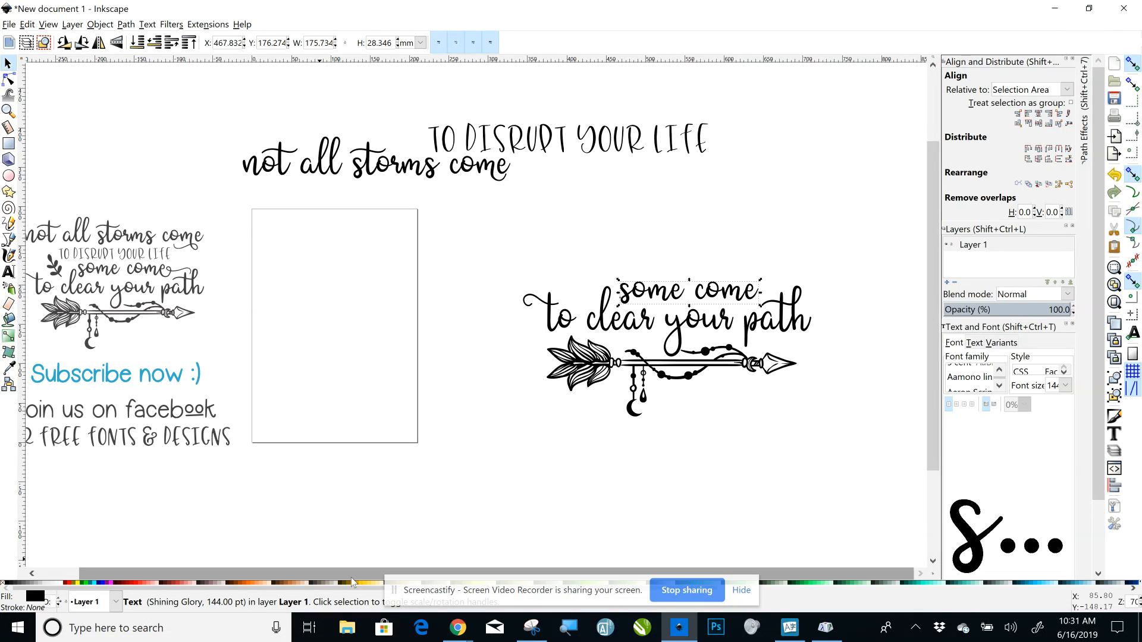
pyautogui.moveTo(343, 576); pyautogui.dragTo(303, 575)
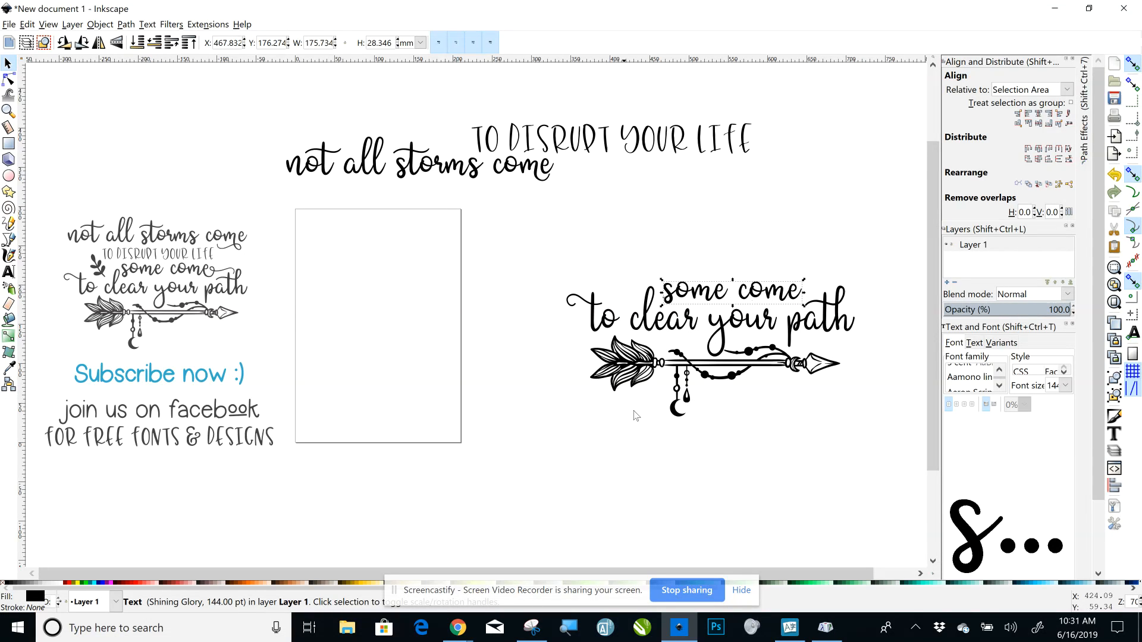
pyautogui.click(700, 442)
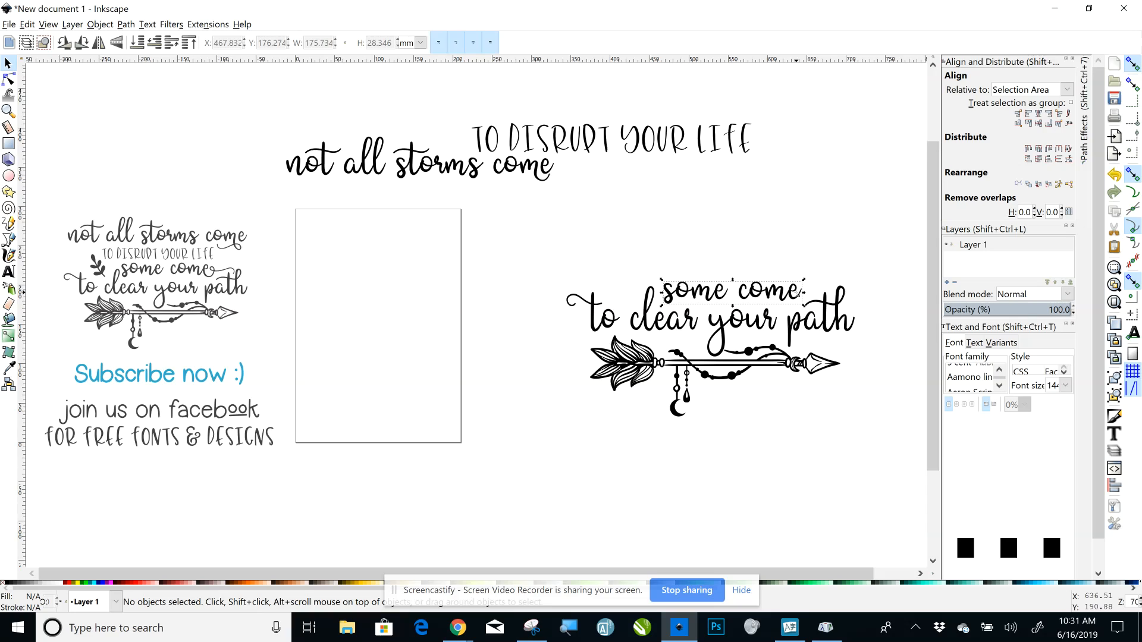
# Delete the final "e" of "some come" and copy the Shining Glory swash "e" glyph E085 from UI Character Map.
pyautogui.press('t')
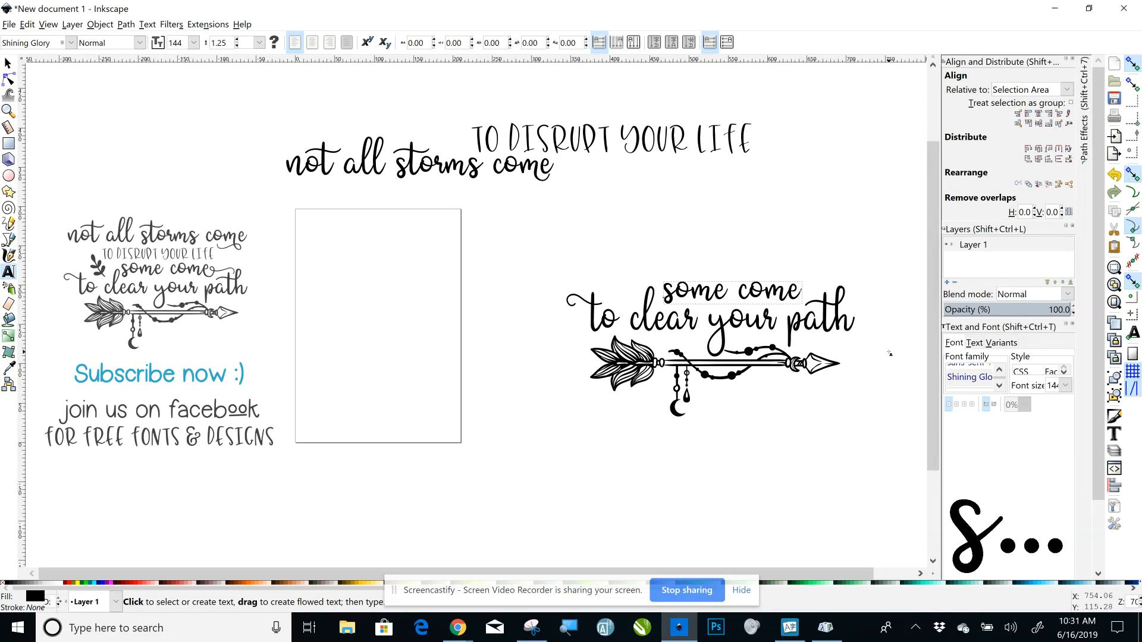
pyautogui.press('BackSpace')
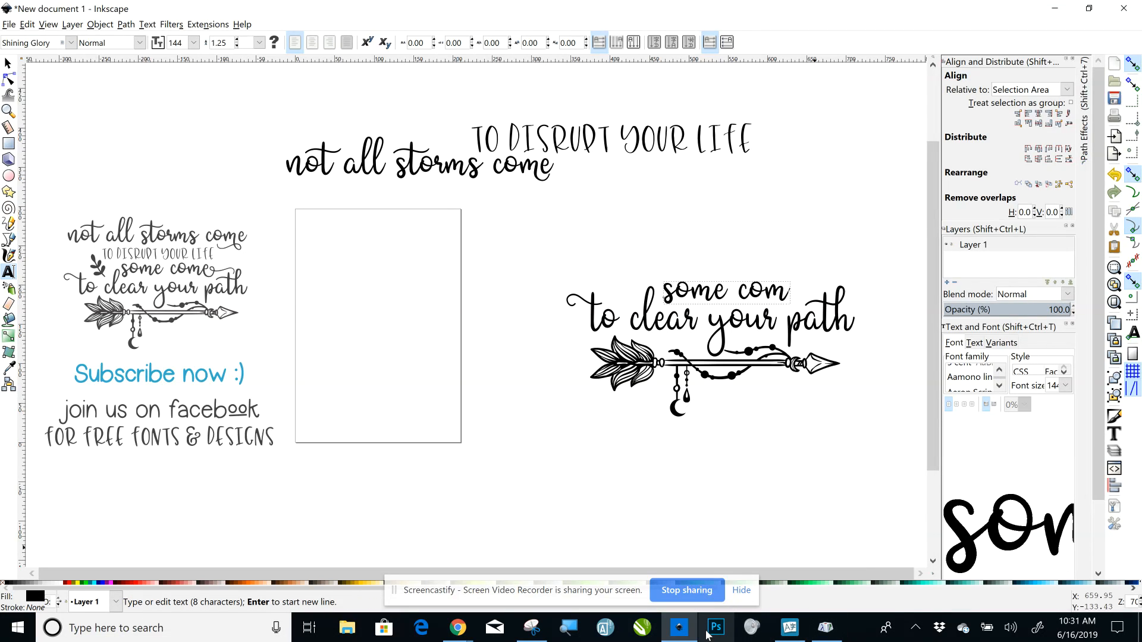
pyautogui.moveTo(789, 627)
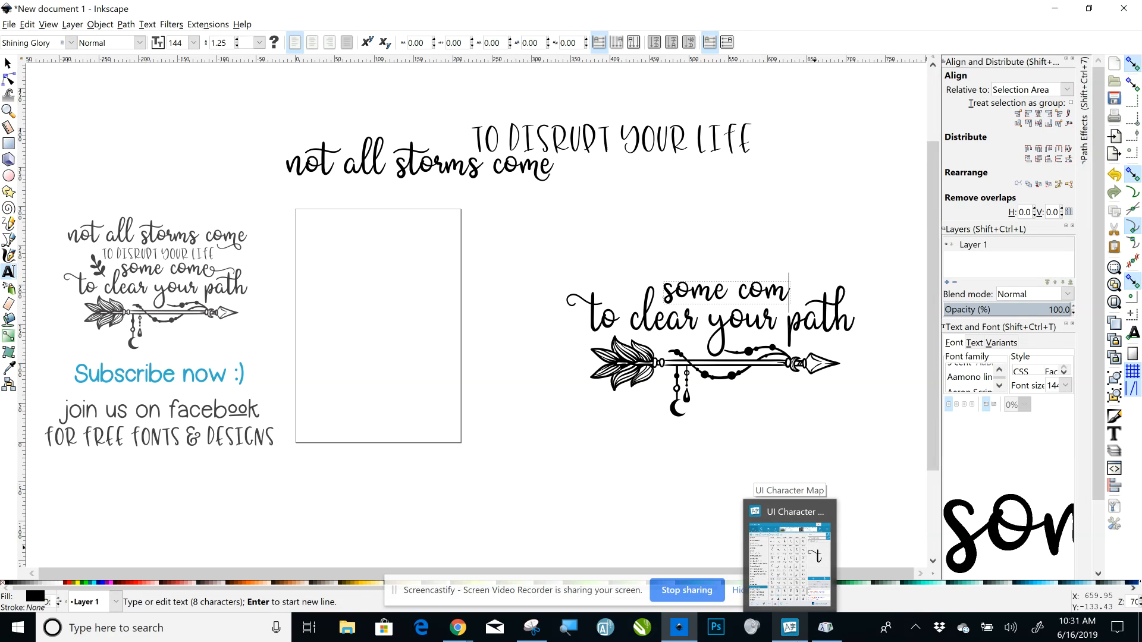
pyautogui.moveTo(826, 627)
pyautogui.click(796, 638)
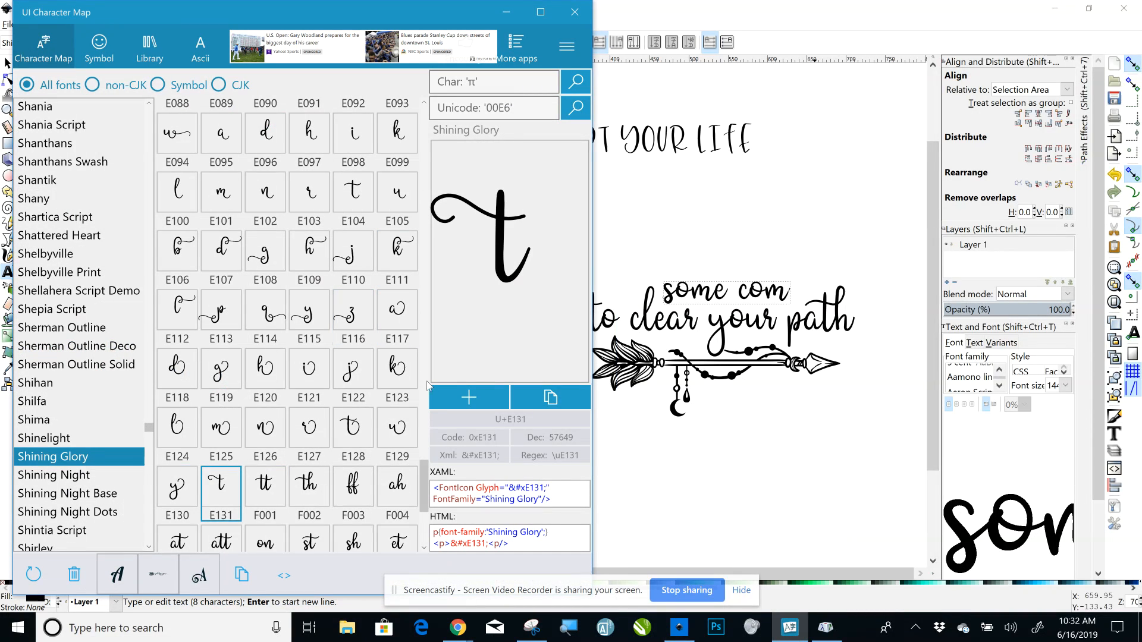
pyautogui.scroll(1, 425, 483)
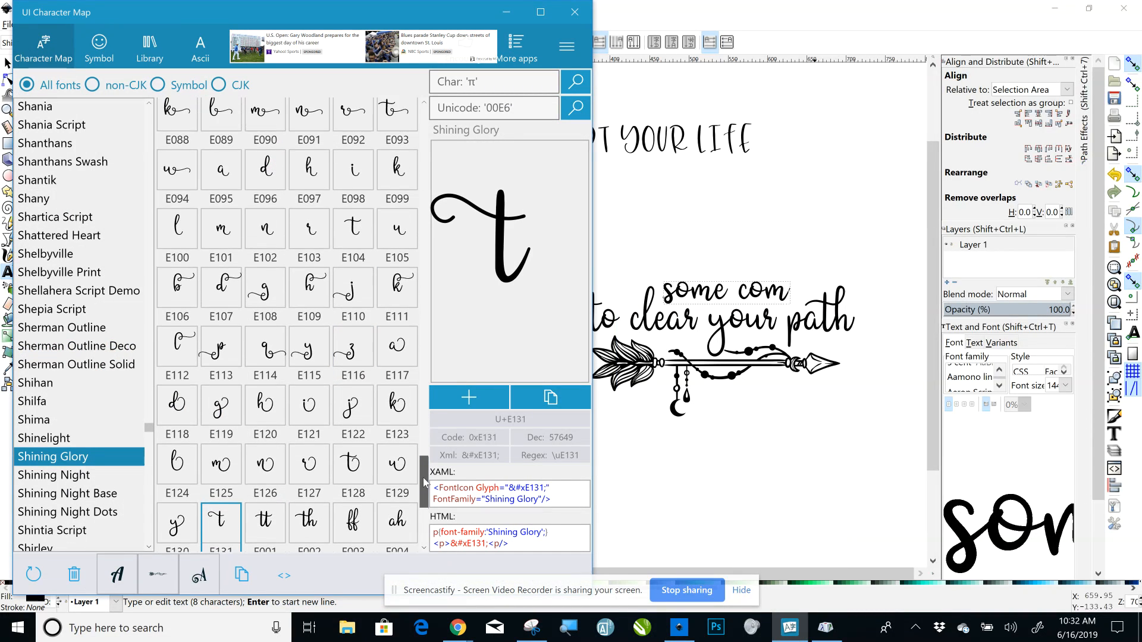
pyautogui.scroll(4, 424, 482)
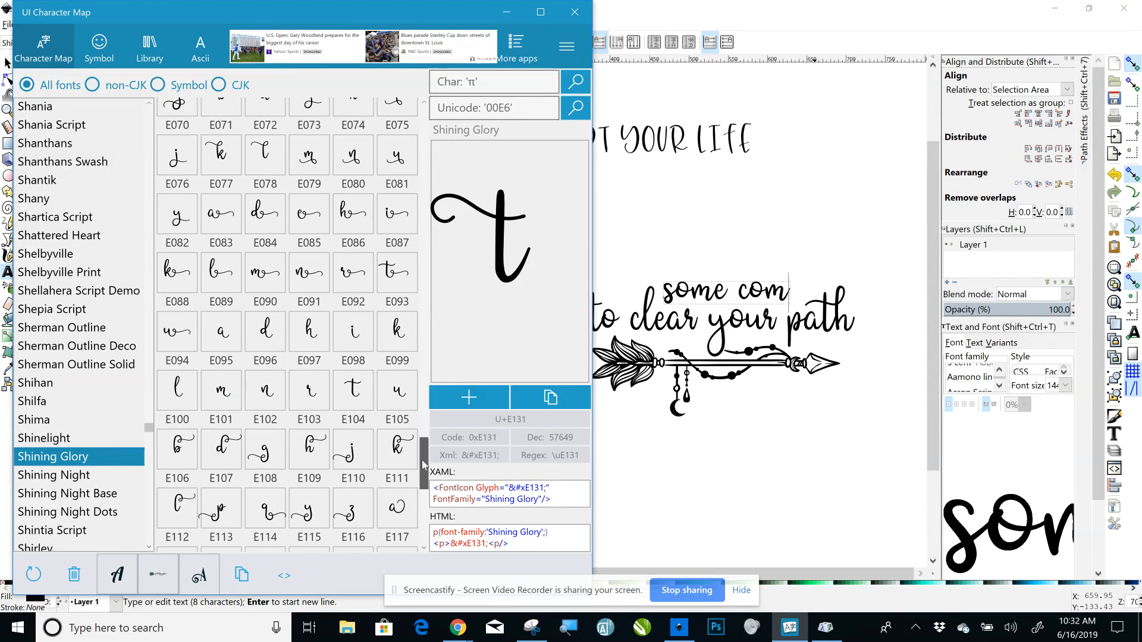
pyautogui.scroll(3, 423, 459)
pyautogui.moveTo(422, 449)
pyautogui.mouseDown()
pyautogui.moveTo(412, 414)
pyautogui.moveTo(410, 462)
pyautogui.mouseUp()
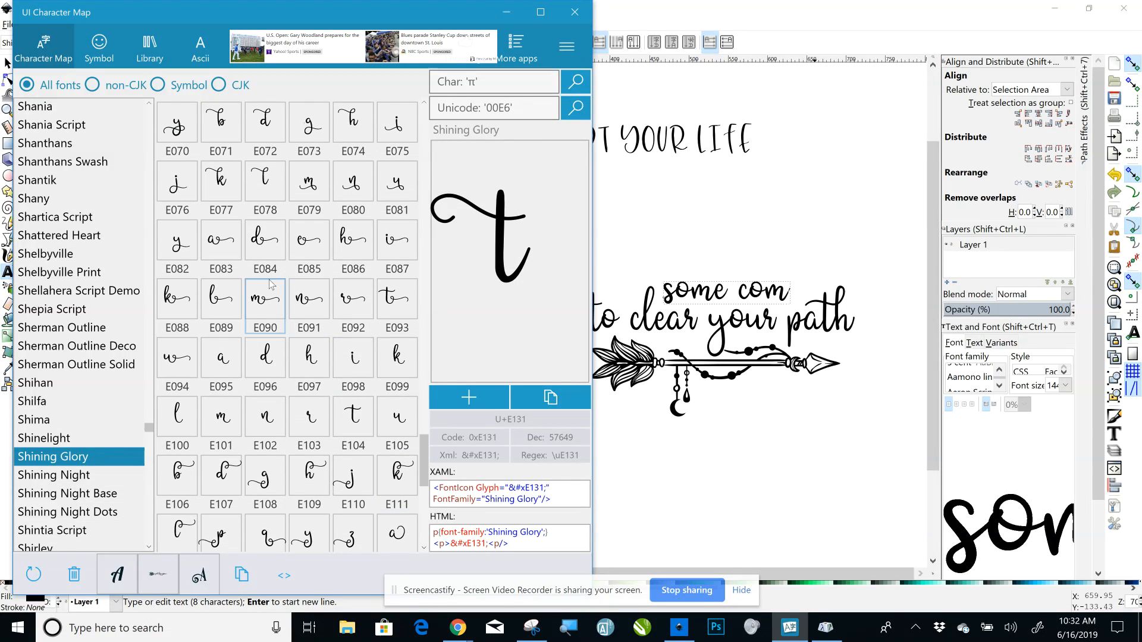
pyautogui.click(311, 238)
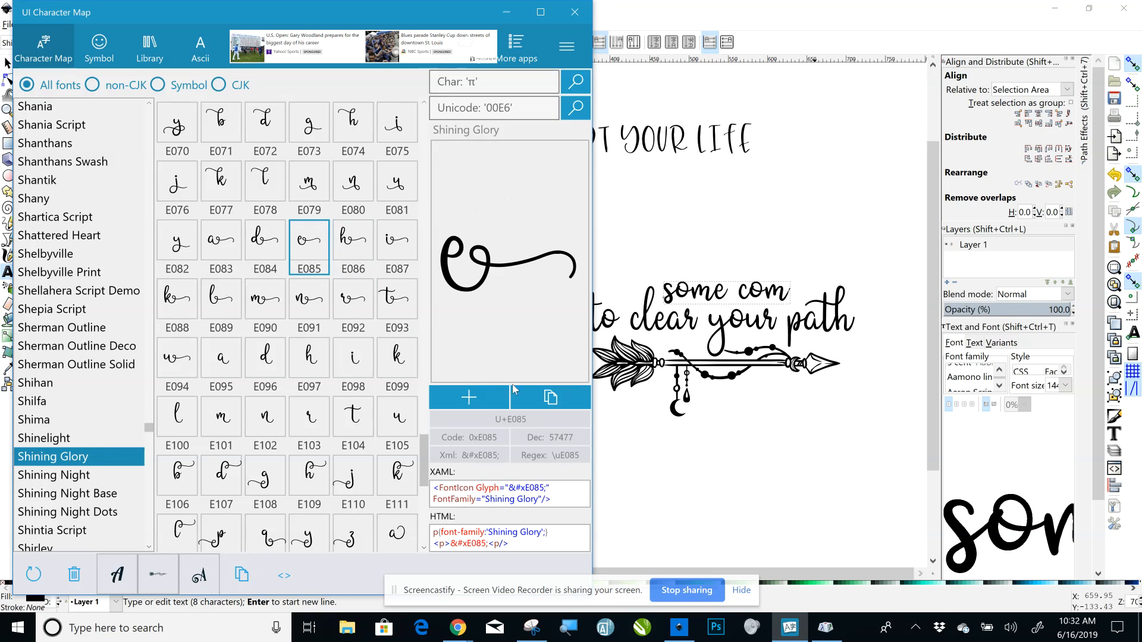
pyautogui.click(556, 395)
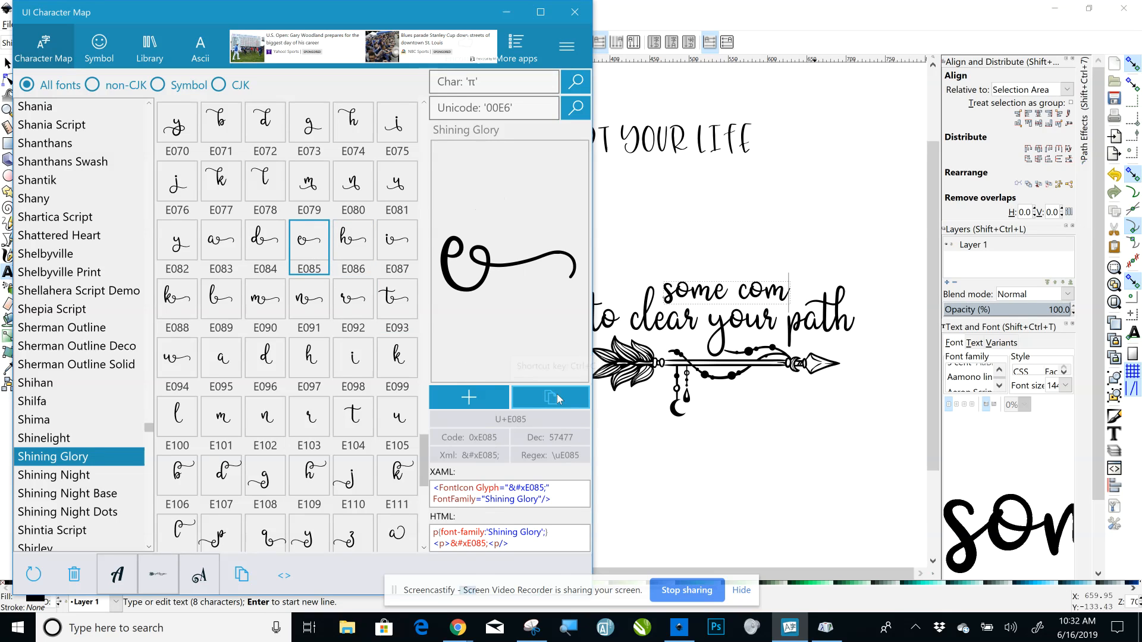
# Return to Inkscape and paste the swash "e" at the end of "some com".
pyautogui.click(506, 12)
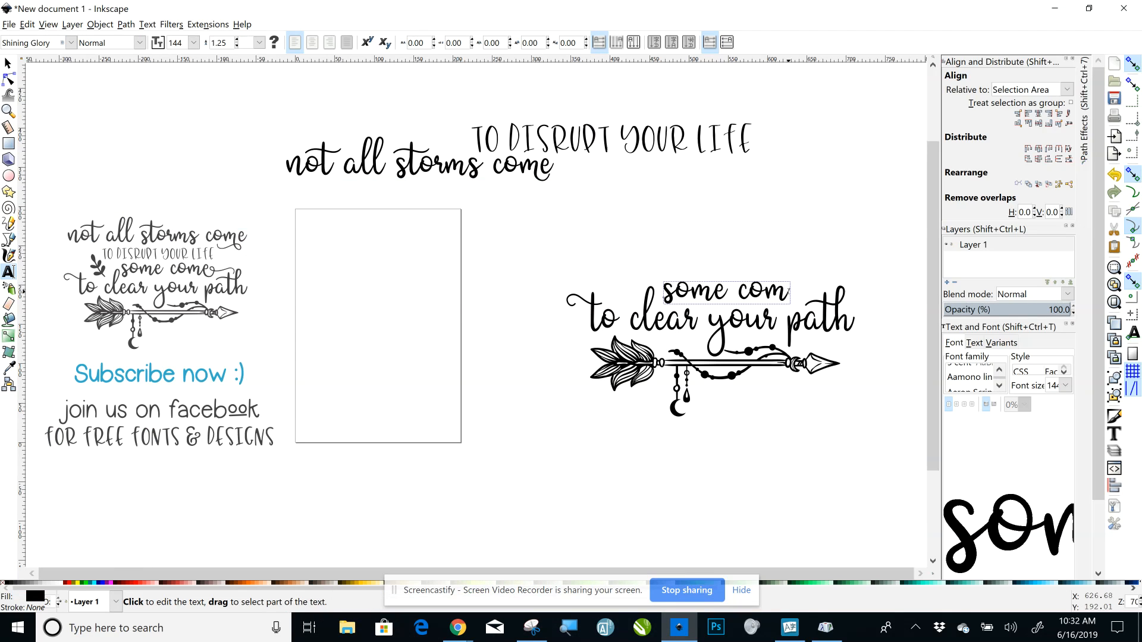
pyautogui.rightClick(789, 292)
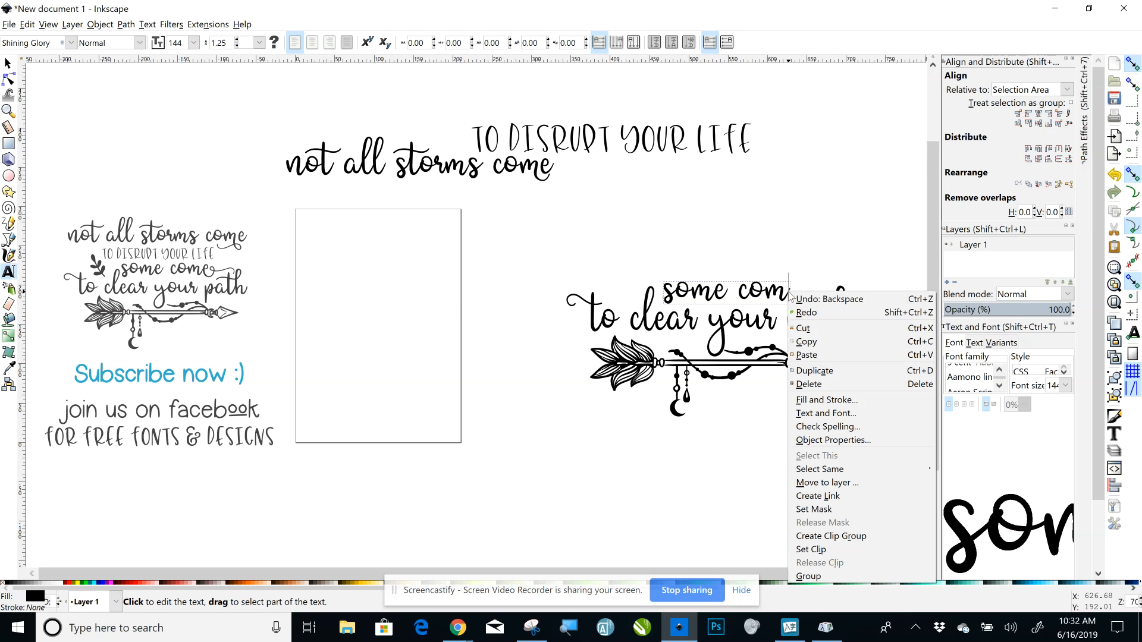
pyautogui.click(805, 355)
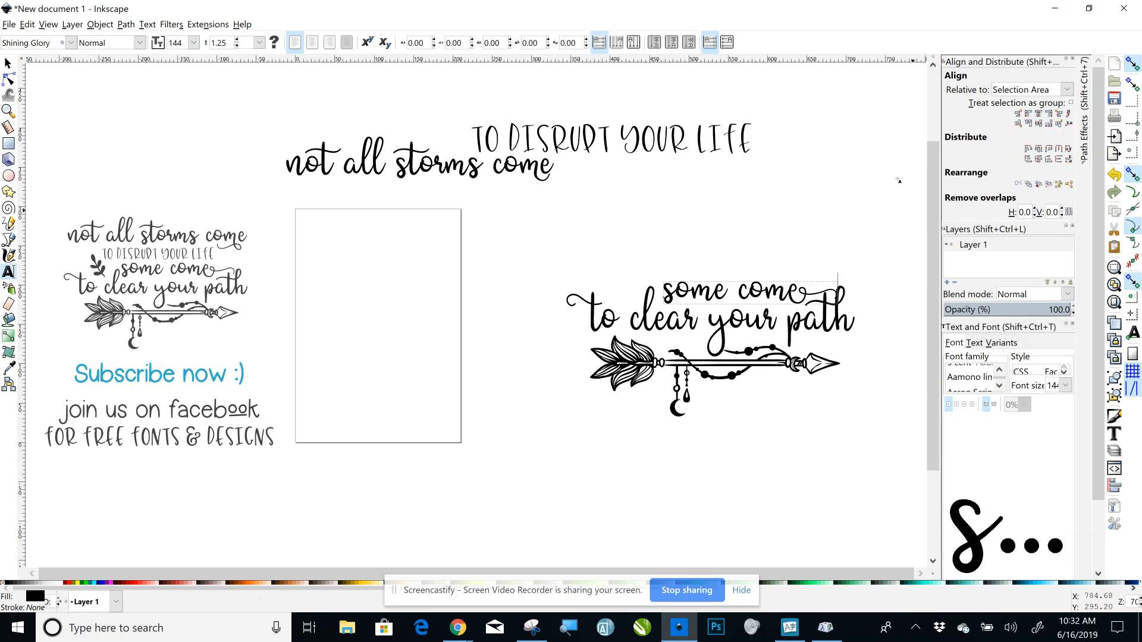
pyautogui.click(864, 168)
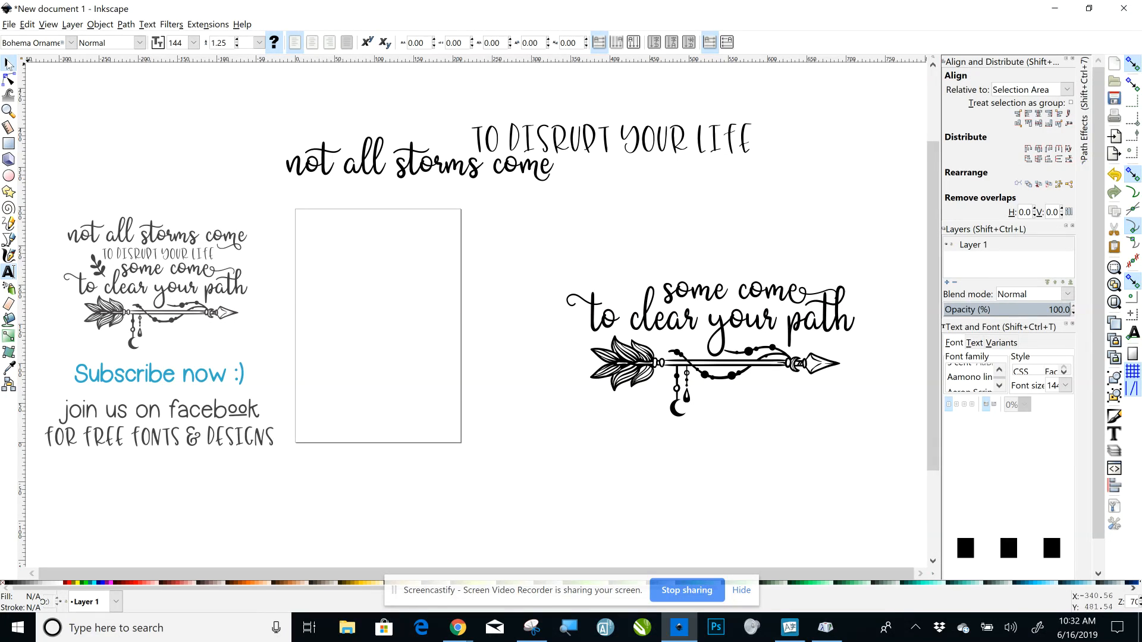
pyautogui.click(8, 62)
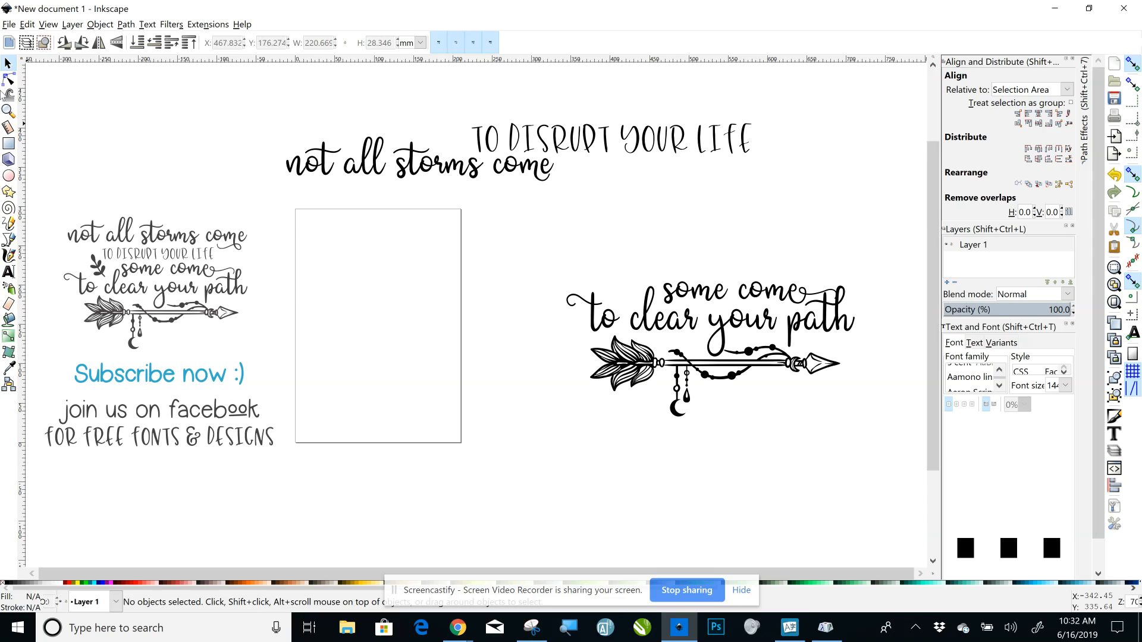
# Scale "some come" down proportionally to about 218 mm wide and 28 mm tall.
pyautogui.click(9, 273)
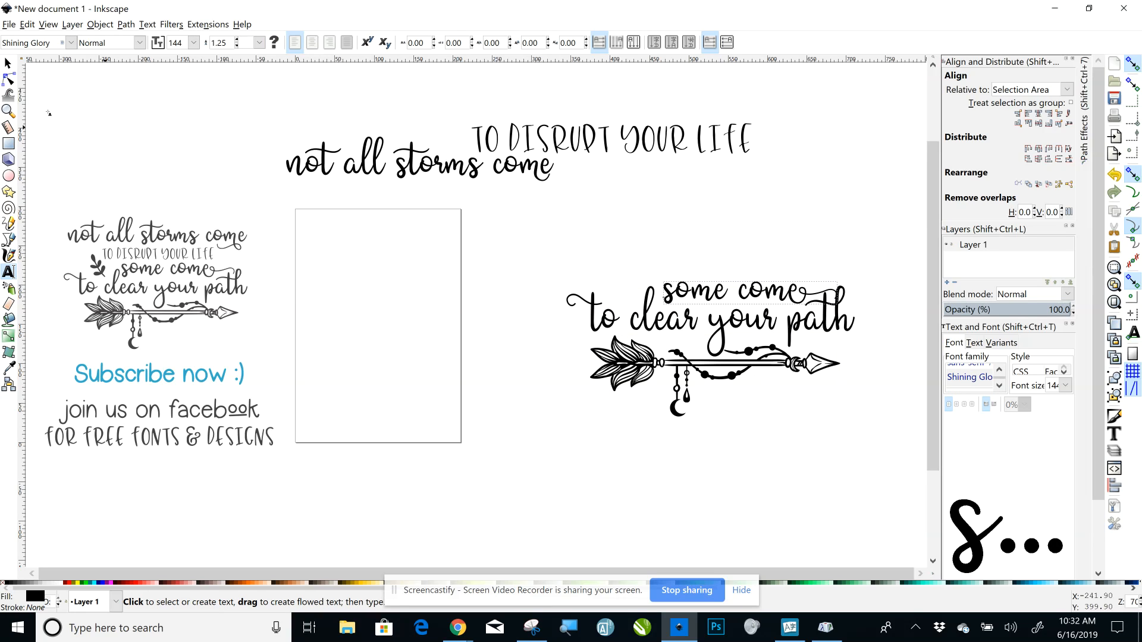
pyautogui.click(7, 63)
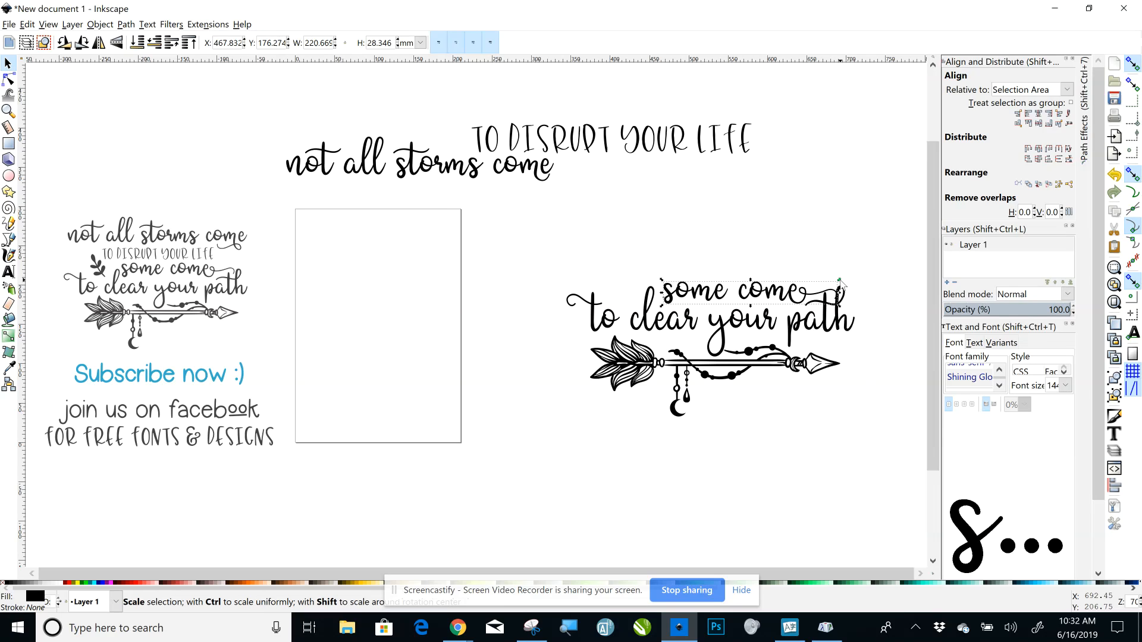
pyautogui.press('ctrl')
pyautogui.moveTo(840, 282); pyautogui.dragTo(837, 281)
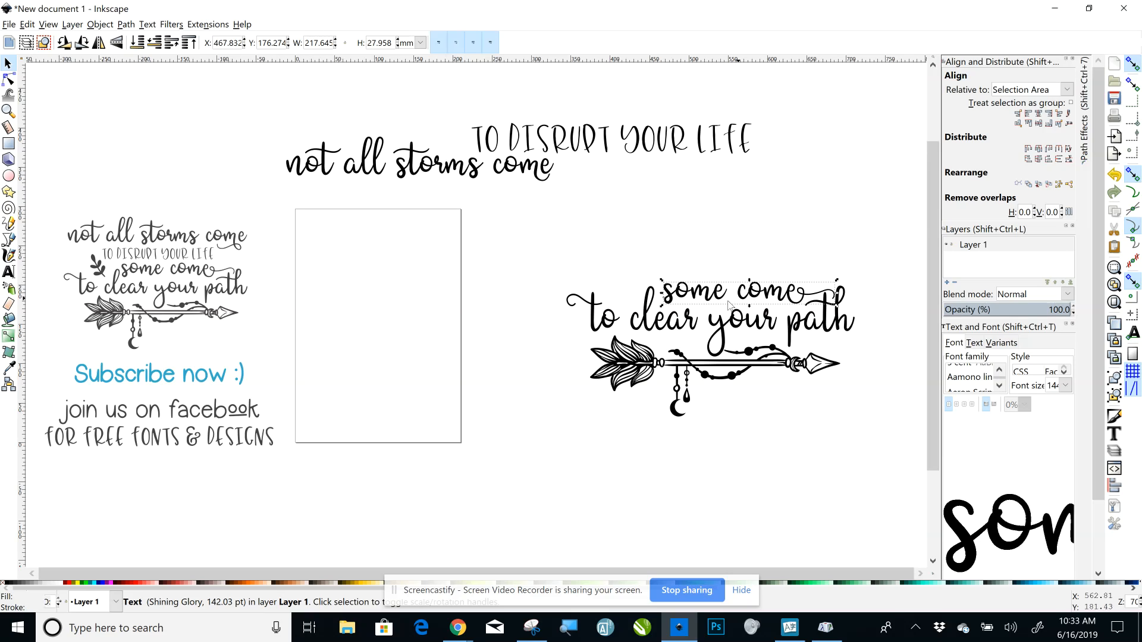
# Nudge "some come" about 4 mm to the left and 1.6 mm up, and deselect it.
pyautogui.press('Left')
pyautogui.press('Left')
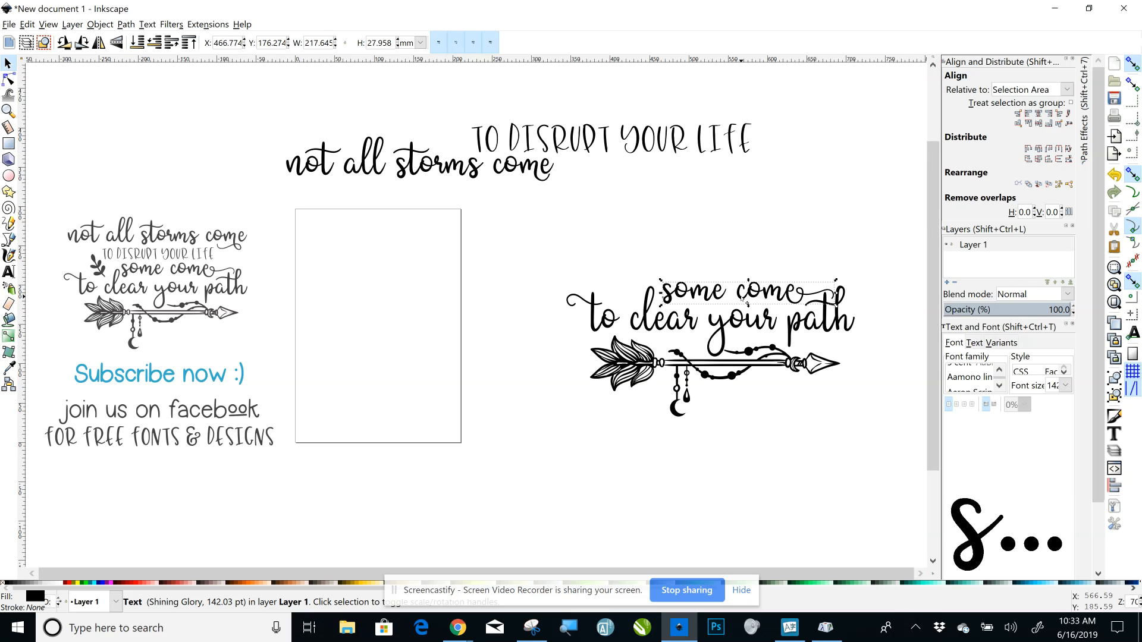
pyautogui.press('Left')
pyautogui.press('Left')
pyautogui.press('Left')
pyautogui.press('Left')
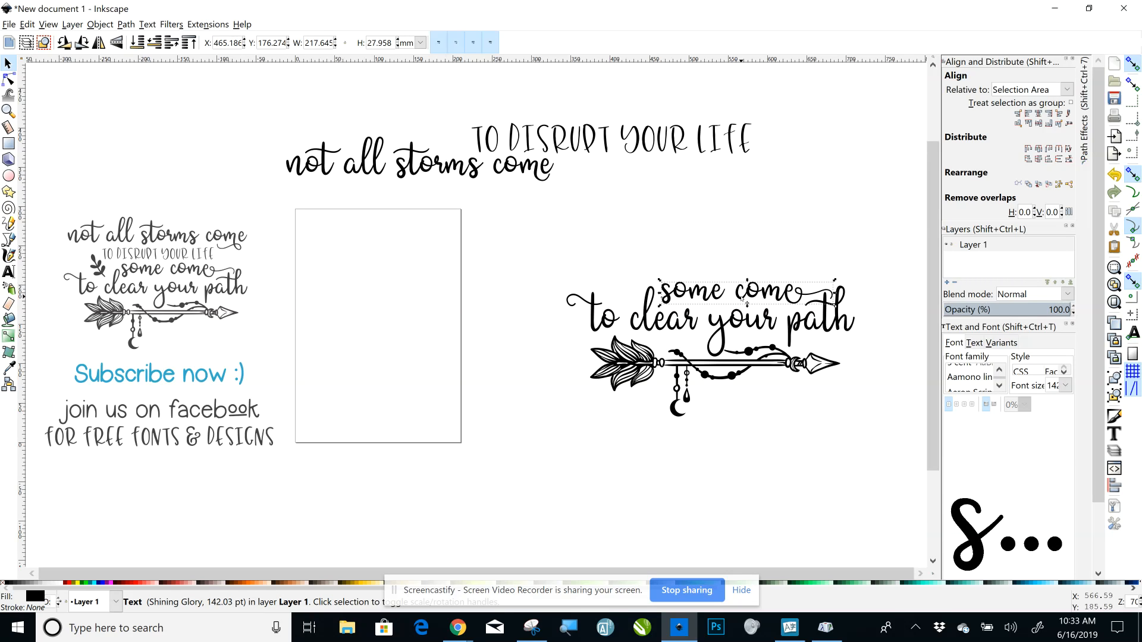
pyautogui.press('Up')
pyautogui.press('Up')
pyautogui.press('Up')
pyautogui.press('Up')
pyautogui.press('Up')
pyautogui.press('Up')
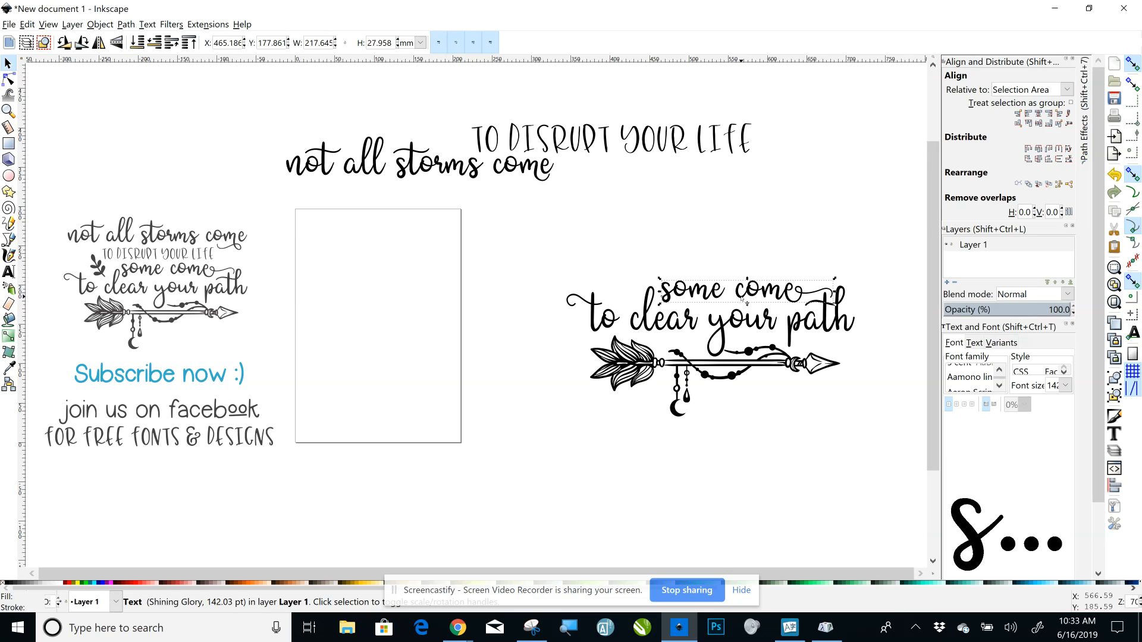
pyautogui.press('Left')
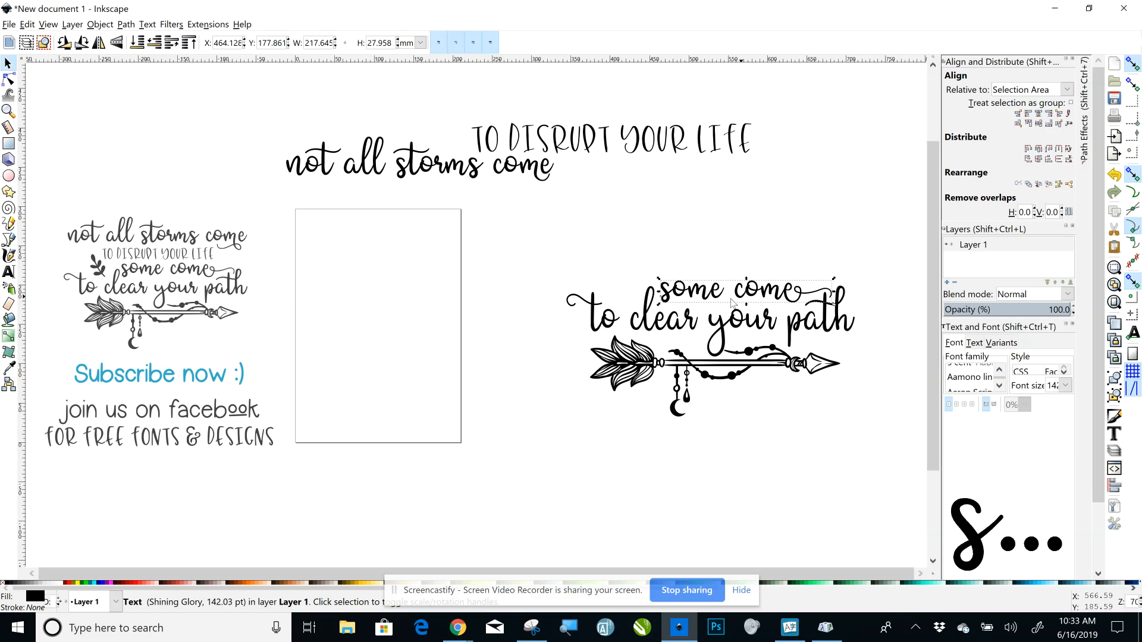
pyautogui.click(662, 225)
# Move "TO DISRUPT YOUR LIFE" directly above "some come" and scale it down proportionally to about 253 mm wide and 28 mm tall.
pyautogui.moveTo(660, 136); pyautogui.dragTo(767, 256)
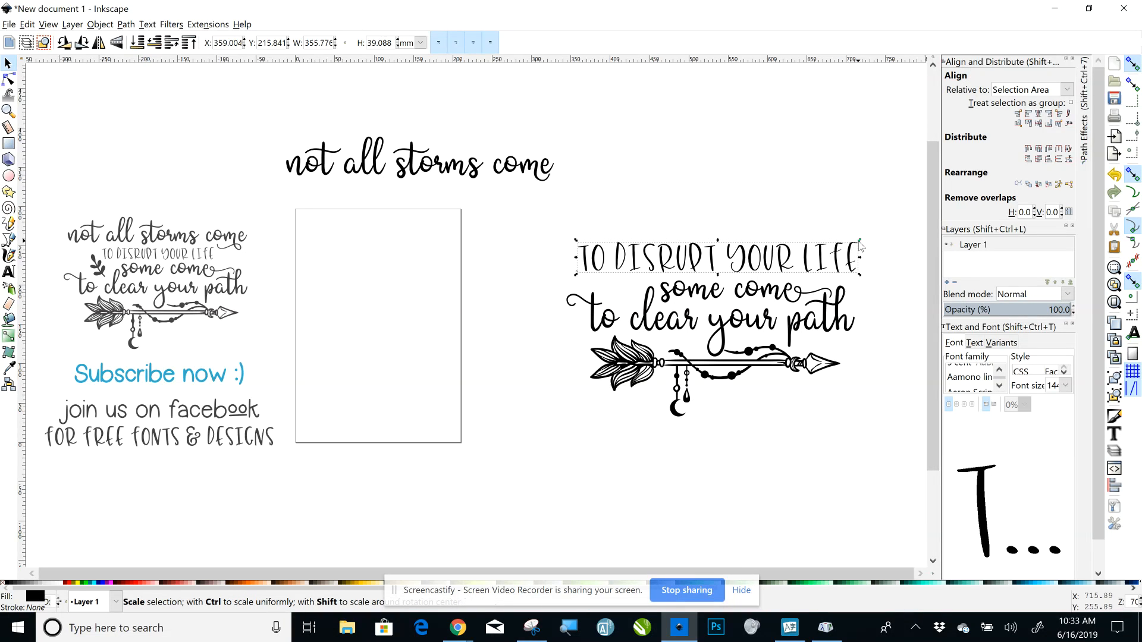
pyautogui.press('ctrl')
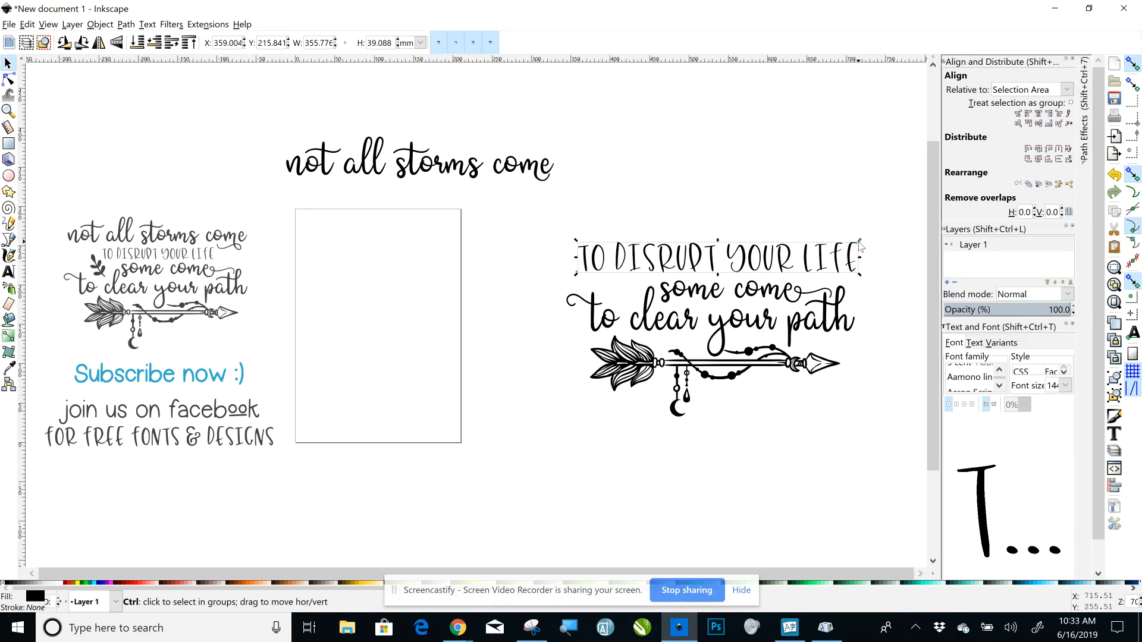
pyautogui.moveTo(860, 245); pyautogui.dragTo(840, 254)
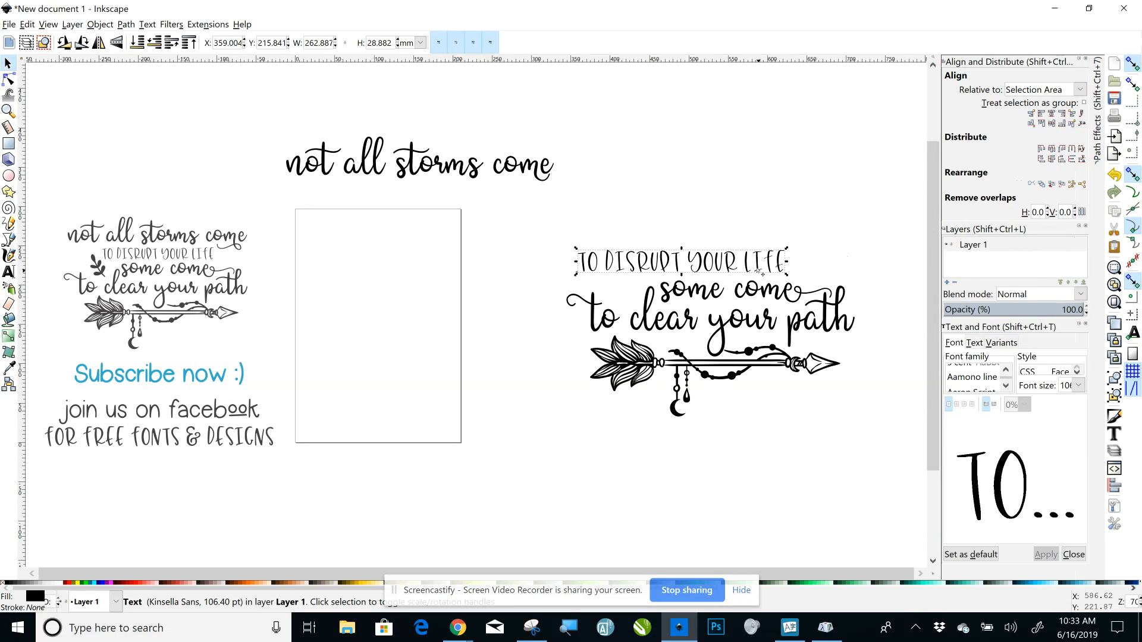
pyautogui.moveTo(759, 268); pyautogui.dragTo(835, 260)
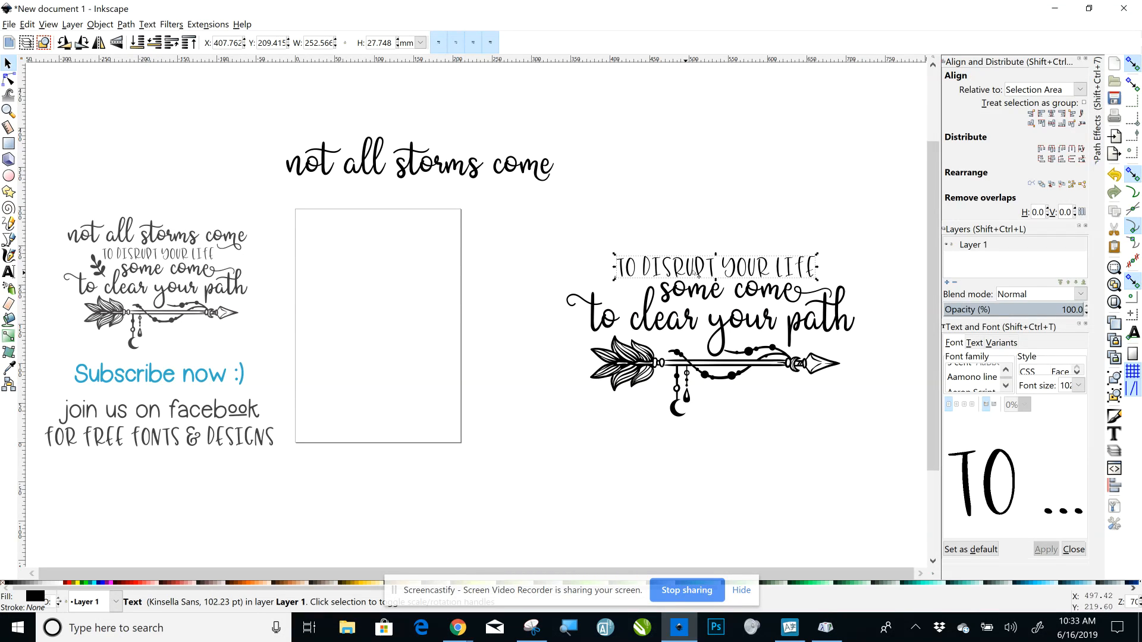
pyautogui.click(759, 214)
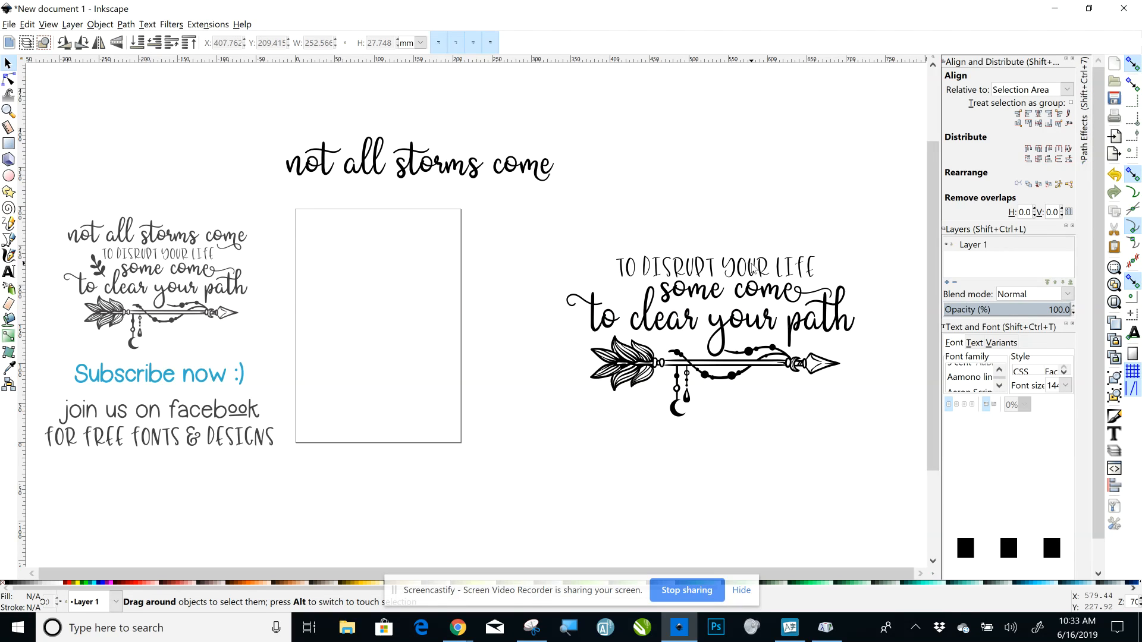
# Scale "TO DISRUPT YOUR LIFE" down proportionally to about 228 mm wide and 25 mm tall, and shift it about 18 mm to the right.
pyautogui.click(802, 266)
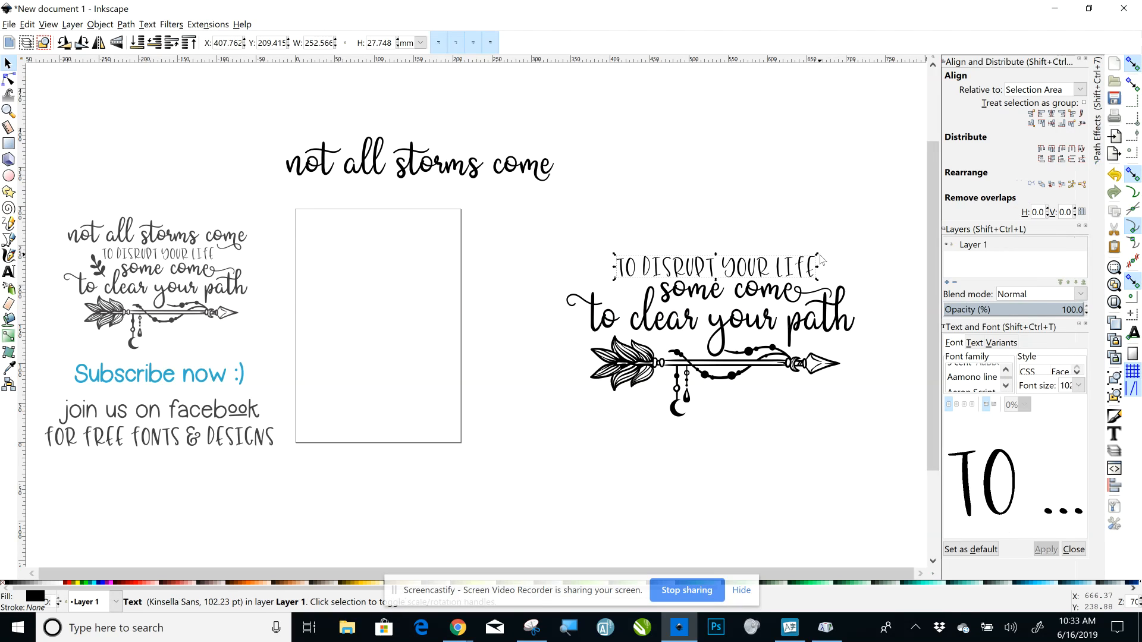
pyautogui.press('ctrl')
pyautogui.moveTo(816, 254); pyautogui.dragTo(825, 262)
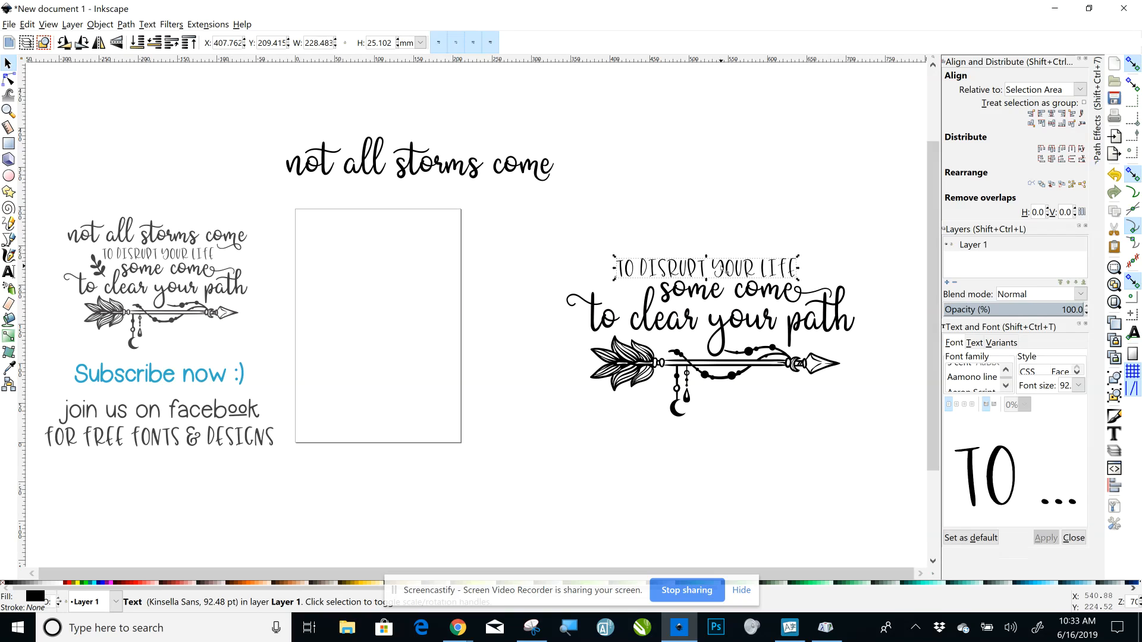
pyautogui.moveTo(731, 268); pyautogui.dragTo(742, 269)
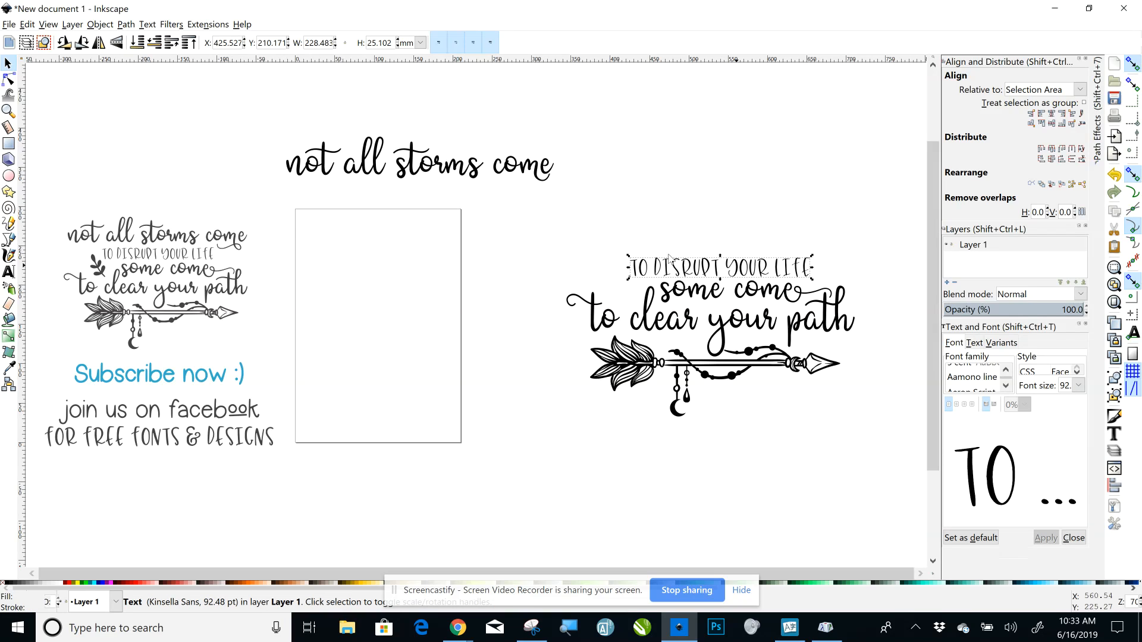
# Move "not all storms come" above "TO DISRUPT YOUR LIFE" and scale it proportionally to about 312 mm wide and 52 mm tall.
pyautogui.moveTo(481, 177); pyautogui.dragTo(777, 252)
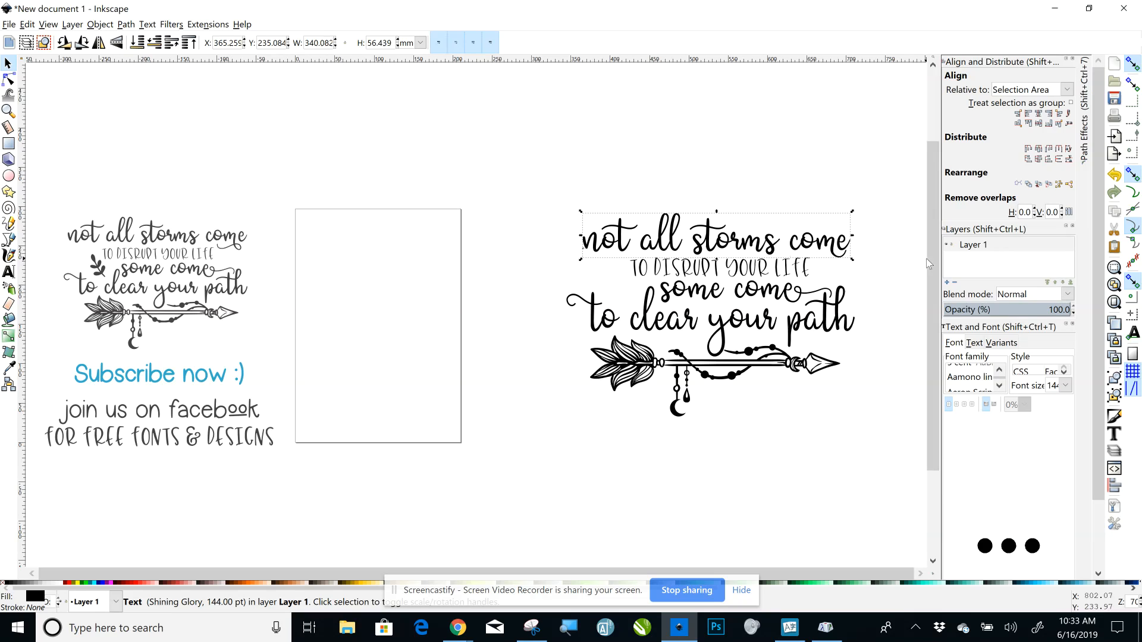
pyautogui.press('ctrl')
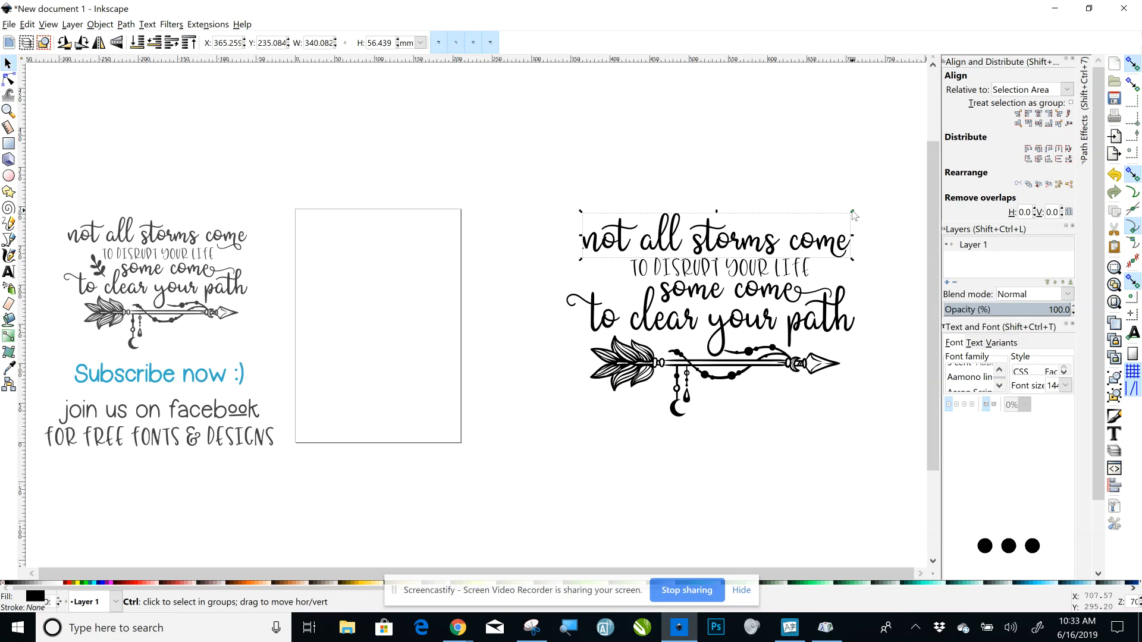
pyautogui.moveTo(854, 214)
pyautogui.mouseDown()
pyautogui.moveTo(847, 221)
pyautogui.moveTo(856, 220)
pyautogui.mouseUp()
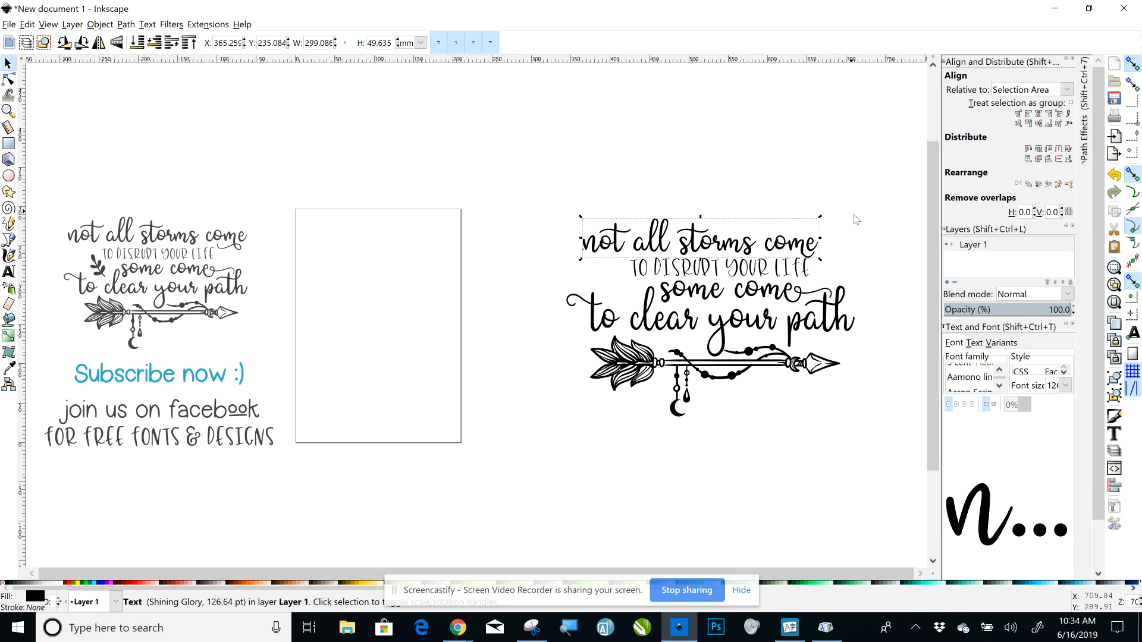
pyautogui.moveTo(731, 249)
pyautogui.mouseDown()
pyautogui.moveTo(766, 248)
pyautogui.moveTo(753, 250)
pyautogui.mouseUp()
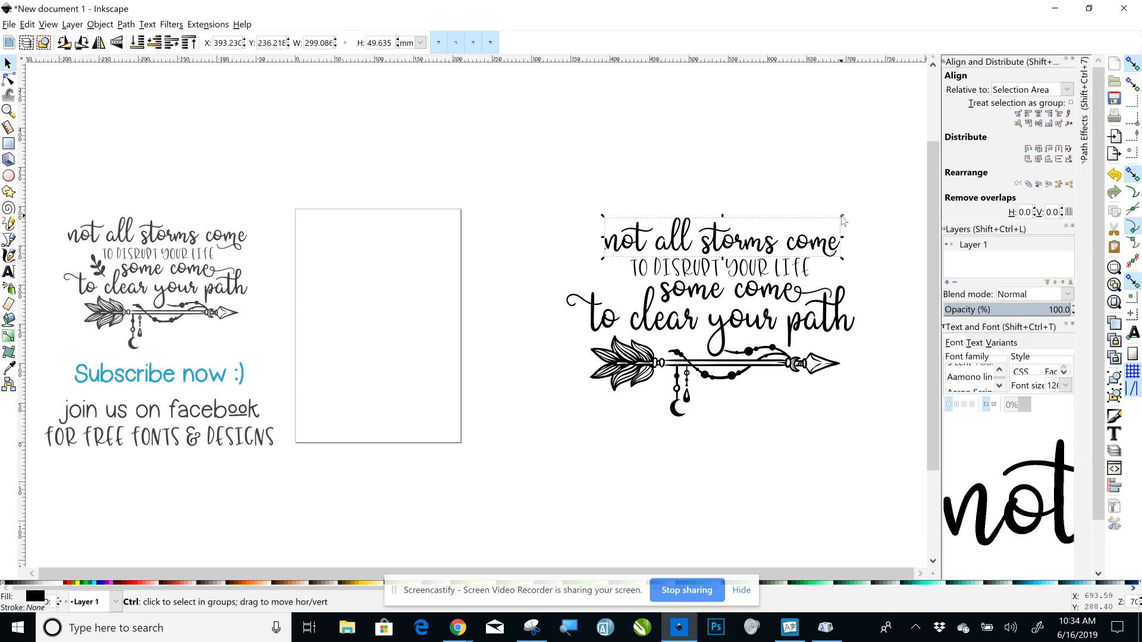
pyautogui.moveTo(842, 218); pyautogui.dragTo(856, 210)
pyautogui.moveTo(744, 240); pyautogui.dragTo(741, 246)
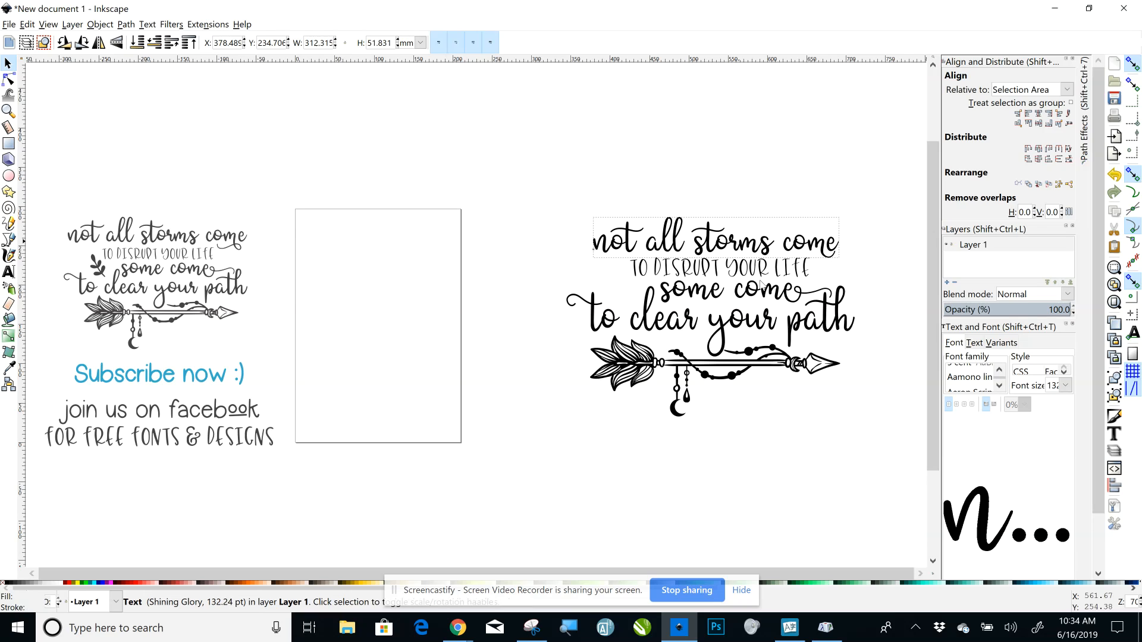
pyautogui.click(787, 460)
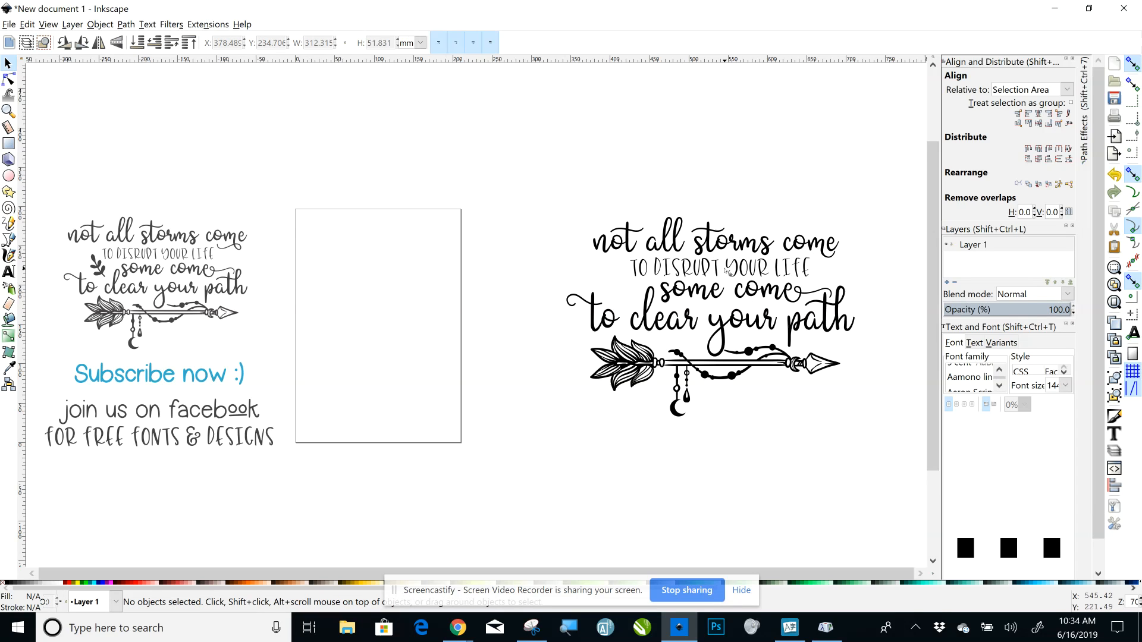
# Set the two middle text lines aside below the arrow, and center "not all storms come" and the "to clear your path" arrow group on the vertical axis.
pyautogui.moveTo(726, 269); pyautogui.dragTo(741, 484)
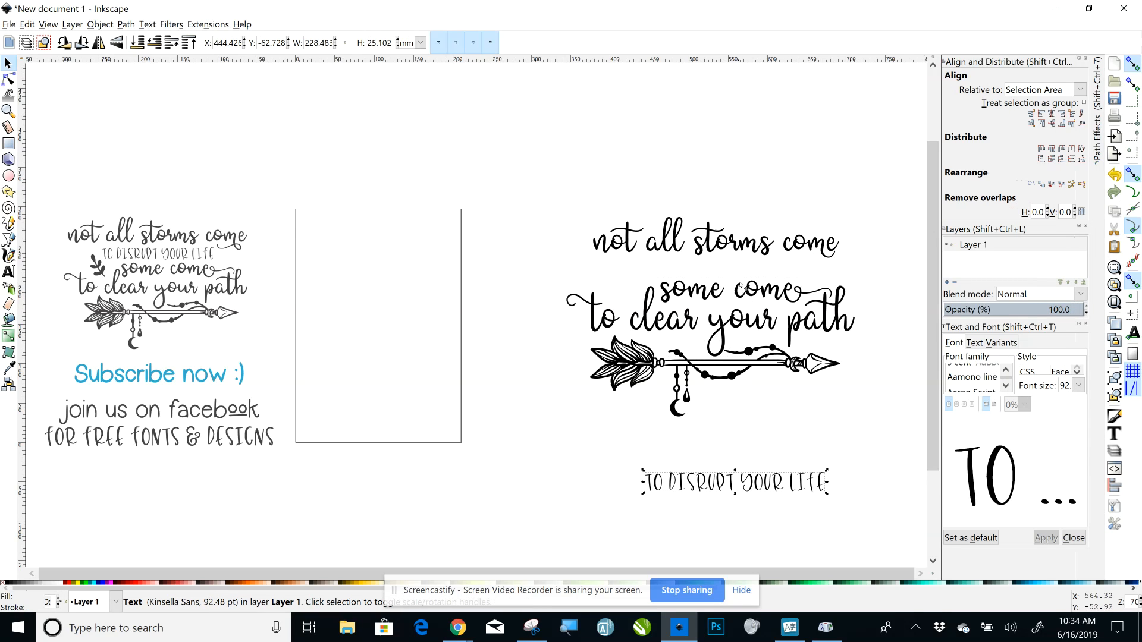
pyautogui.moveTo(749, 291); pyautogui.dragTo(772, 505)
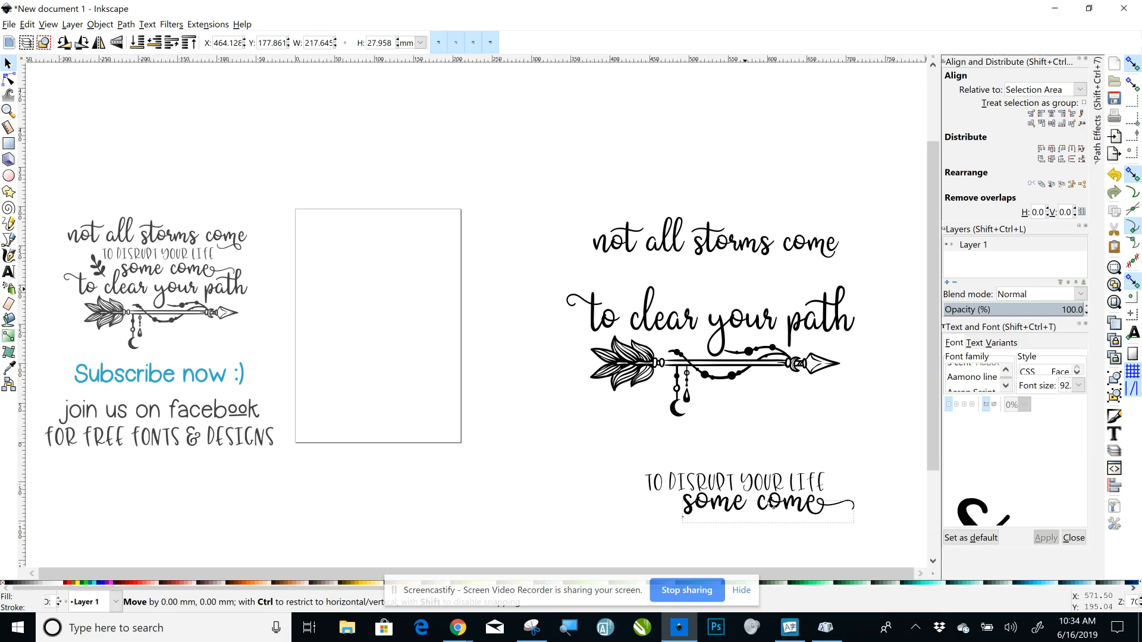
pyautogui.moveTo(562, 157); pyautogui.dragTo(883, 441)
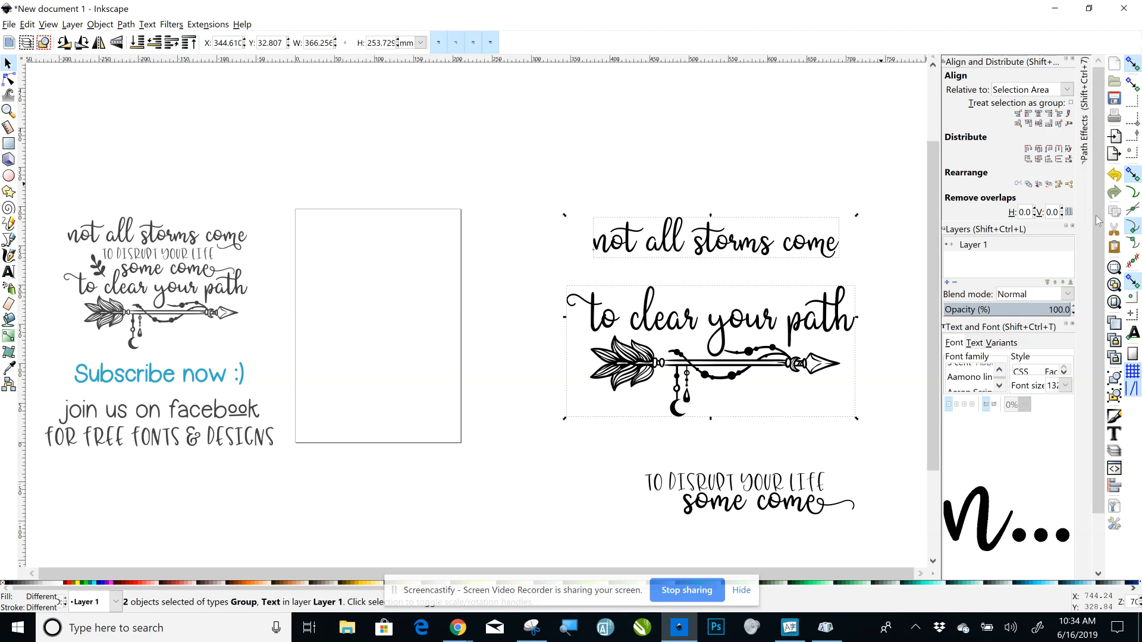
pyautogui.click(1038, 115)
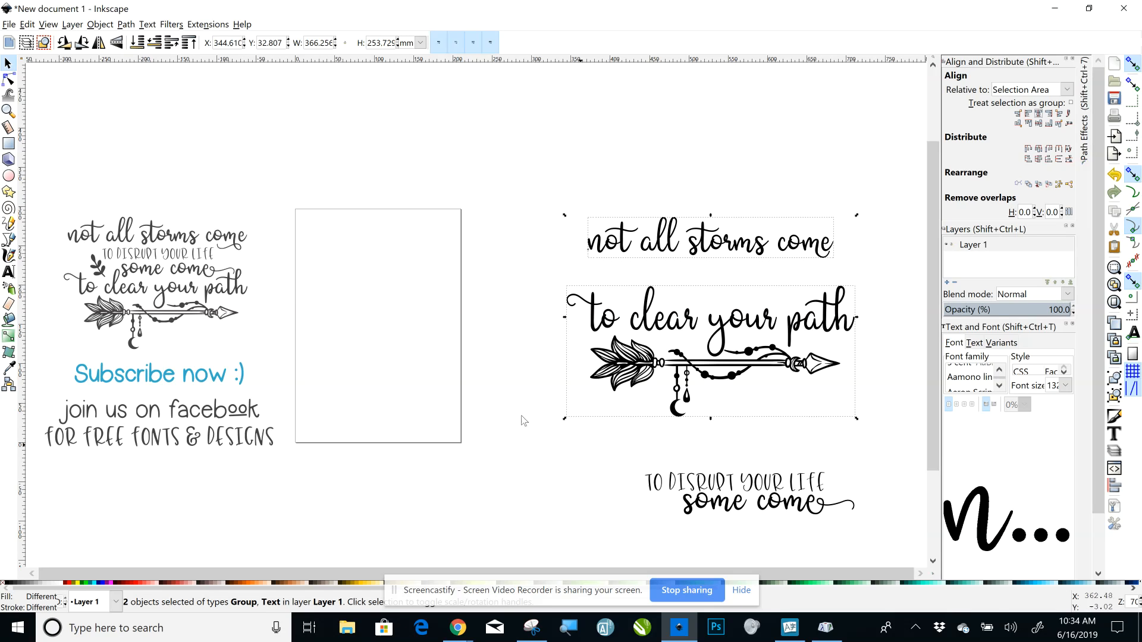
pyautogui.click(548, 470)
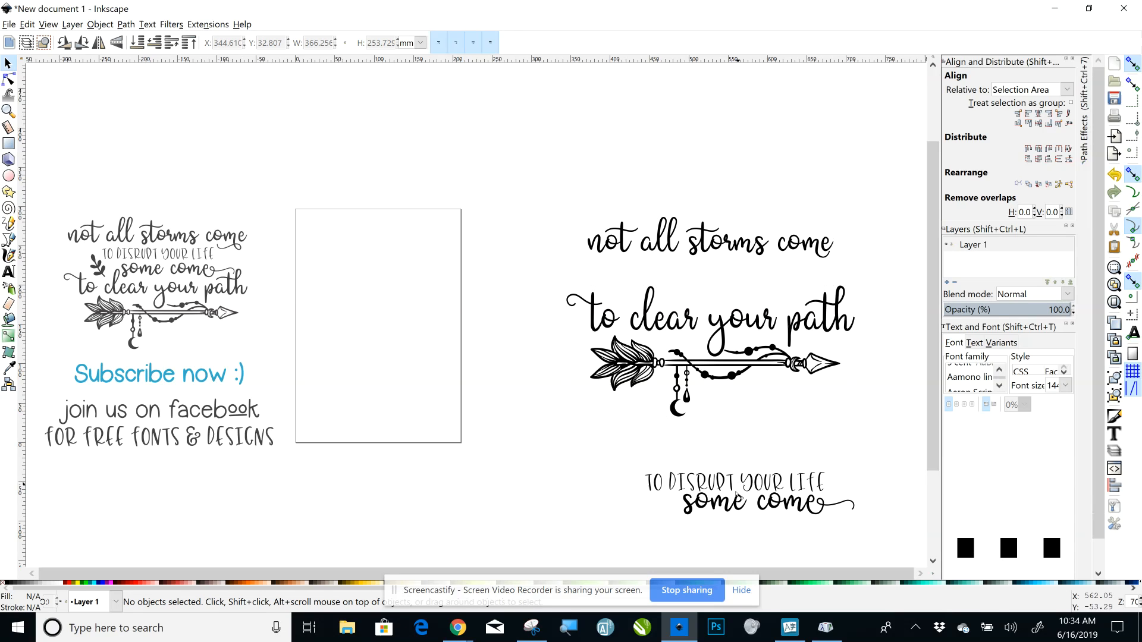
# Move "some come" and "TO DISRUPT YOUR LIFE" back into their places between "not all storms come" and "to clear your path".
pyautogui.moveTo(727, 511); pyautogui.dragTo(705, 298)
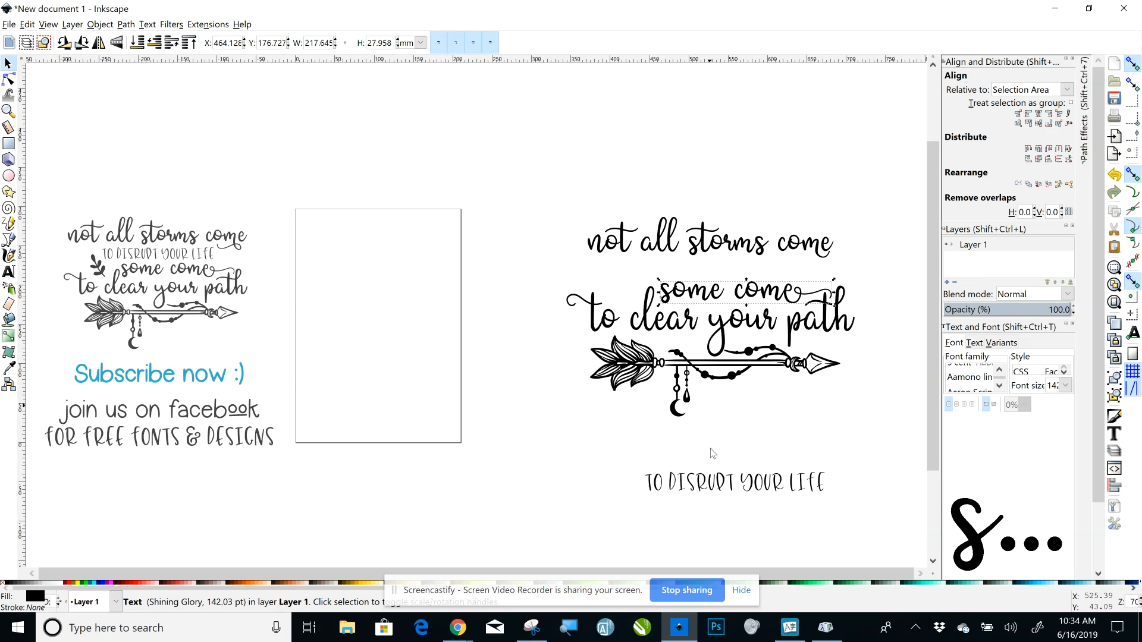
pyautogui.moveTo(713, 482); pyautogui.dragTo(696, 269)
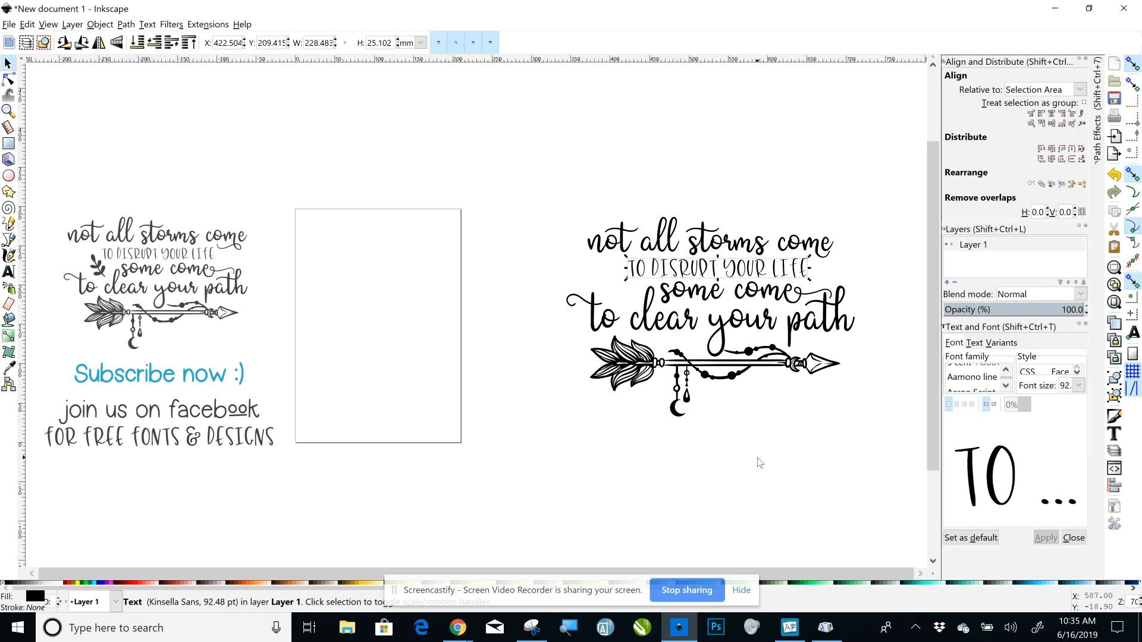
pyautogui.click(745, 359)
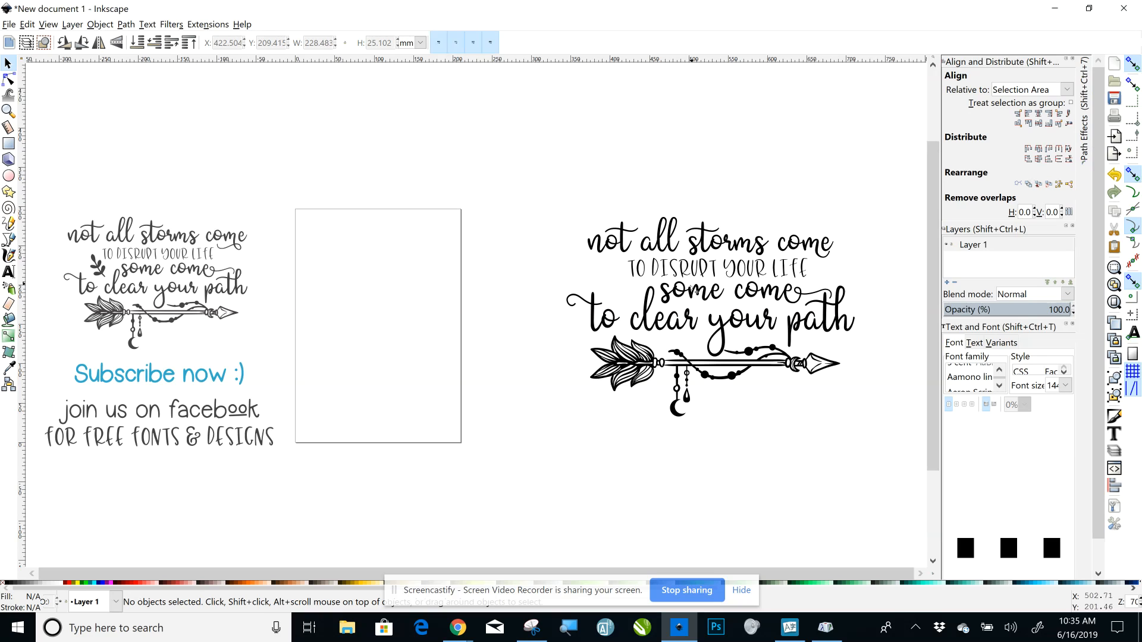
# Set "some come" aside below the arrow and center the two upper text lines and the arrow group on the vertical axis.
pyautogui.moveTo(690, 294); pyautogui.dragTo(763, 506)
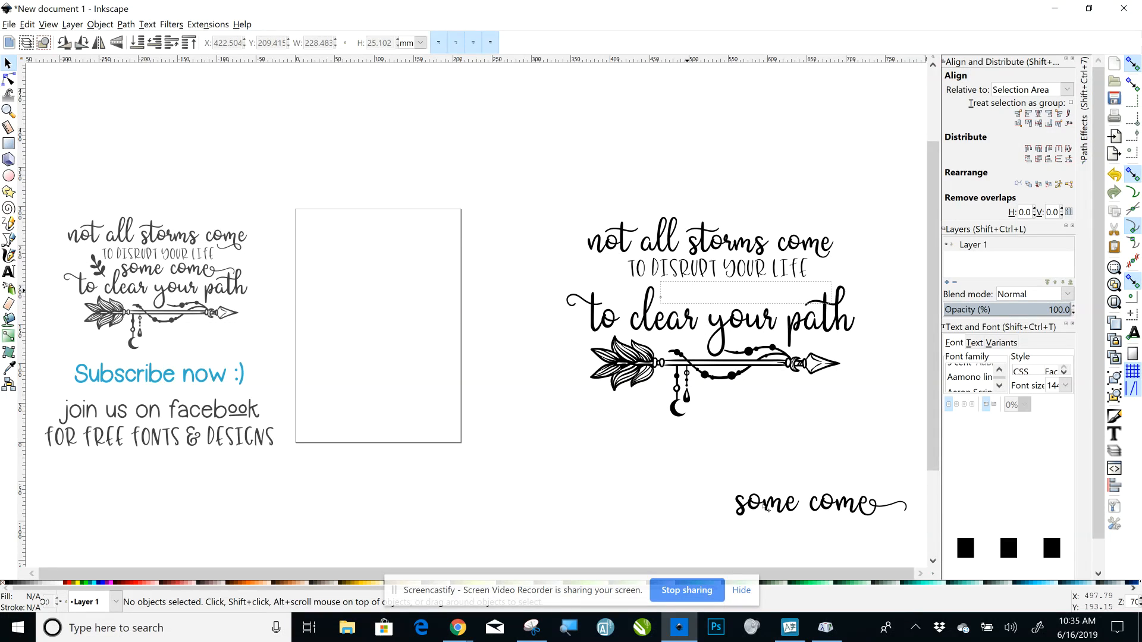
pyautogui.moveTo(544, 196); pyautogui.dragTo(899, 471)
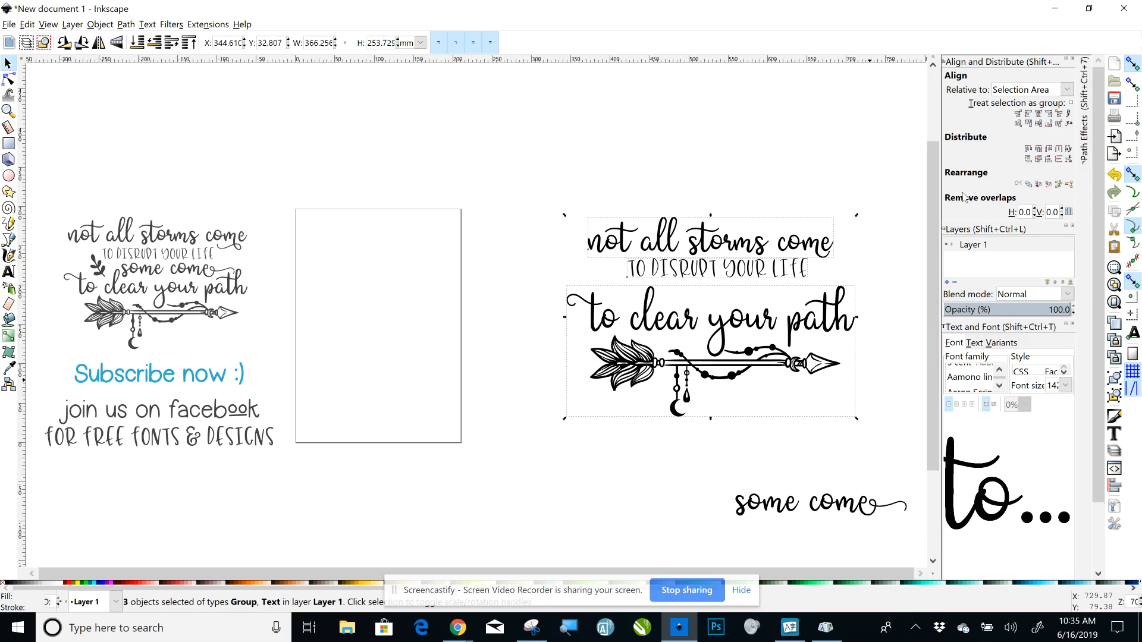
pyautogui.click(1038, 114)
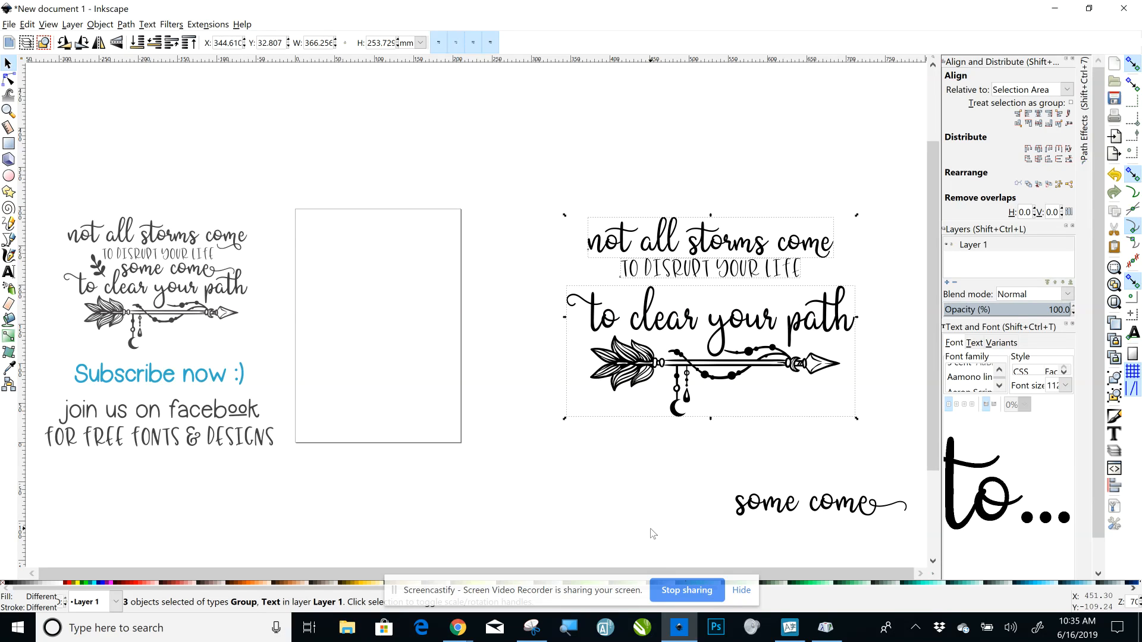
# Move "some come" back between "TO DISRUPT YOUR LIFE" and "to clear your path", fine-tune its position, and deselect it.
pyautogui.click(784, 520)
pyautogui.moveTo(785, 510); pyautogui.dragTo(704, 294)
pyautogui.click(766, 473)
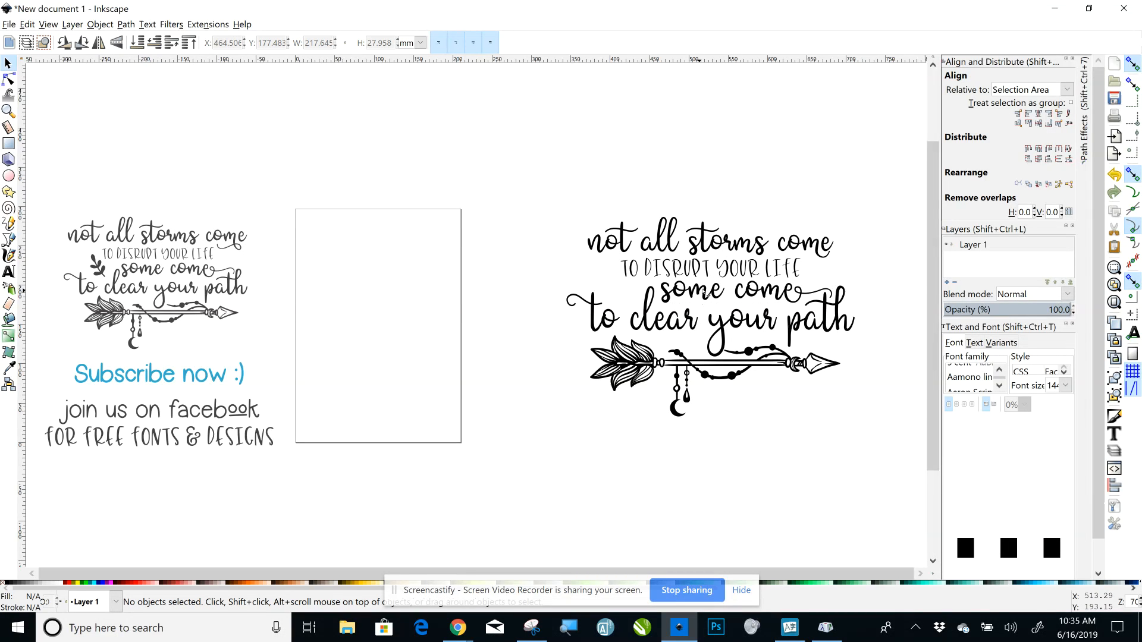
pyautogui.click(705, 293)
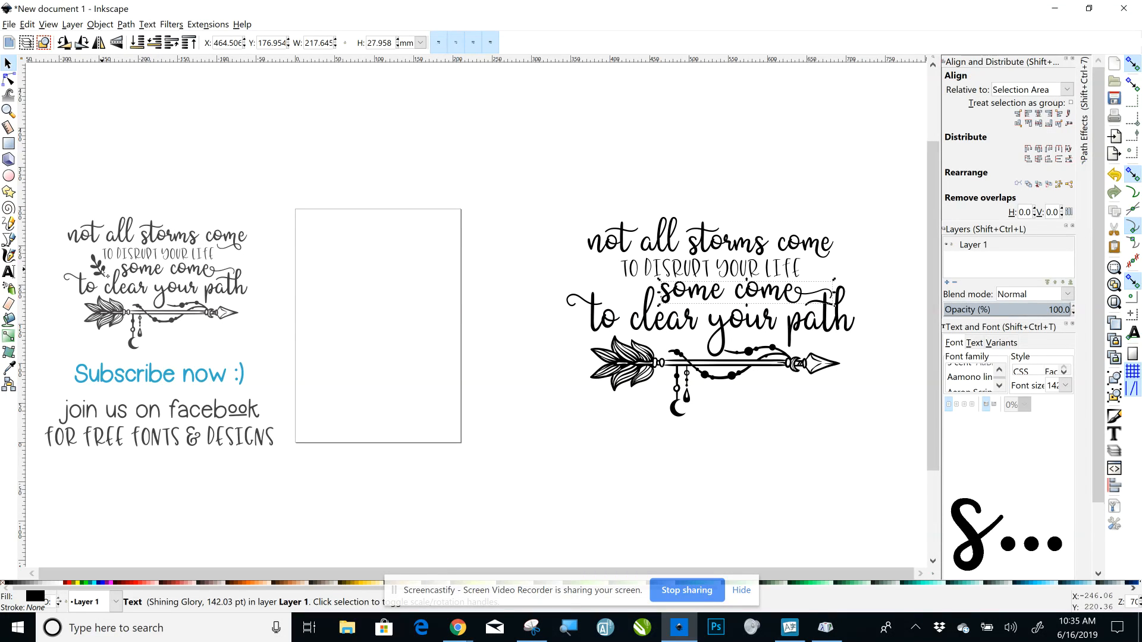
pyautogui.click(626, 493)
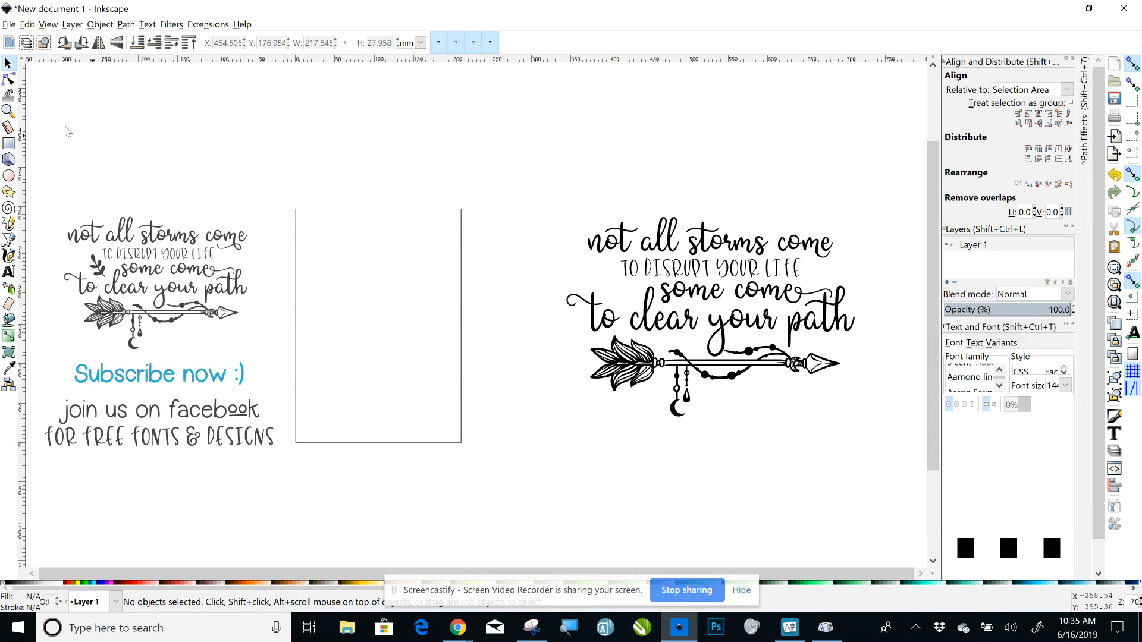
# Start a new text object above the reference design and set its font to Amastery Extras.
pyautogui.click(9, 271)
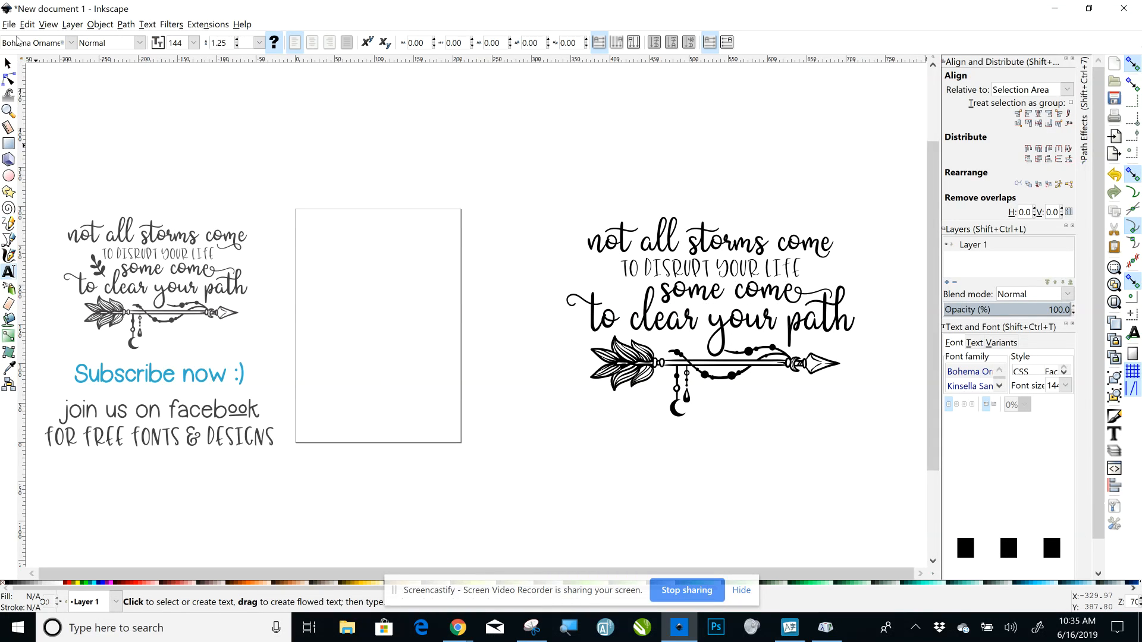
pyautogui.click(116, 152)
pyautogui.hotkey('ctrl', 'a')
pyautogui.press('BackSpace')
pyautogui.press('BackSpace')
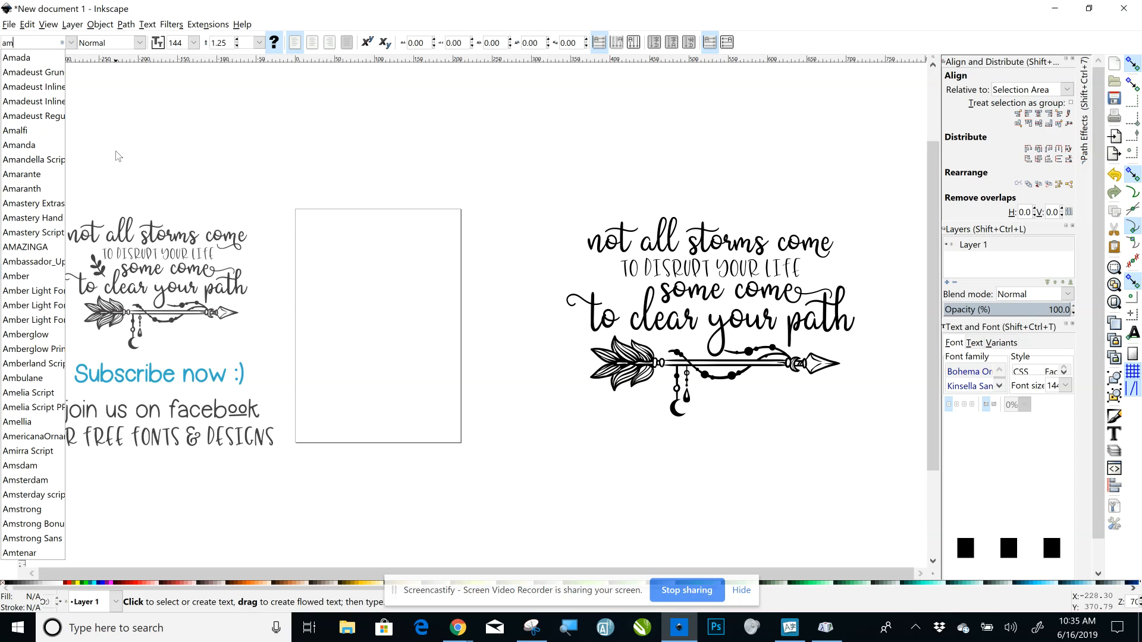
pyautogui.write('astery')
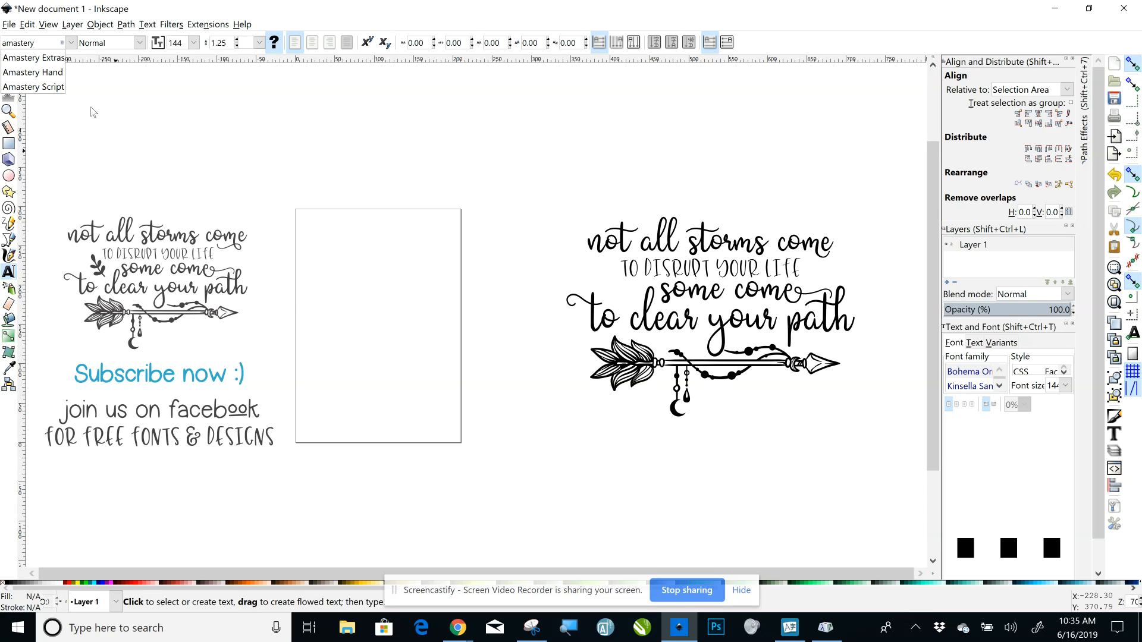
pyautogui.click(54, 60)
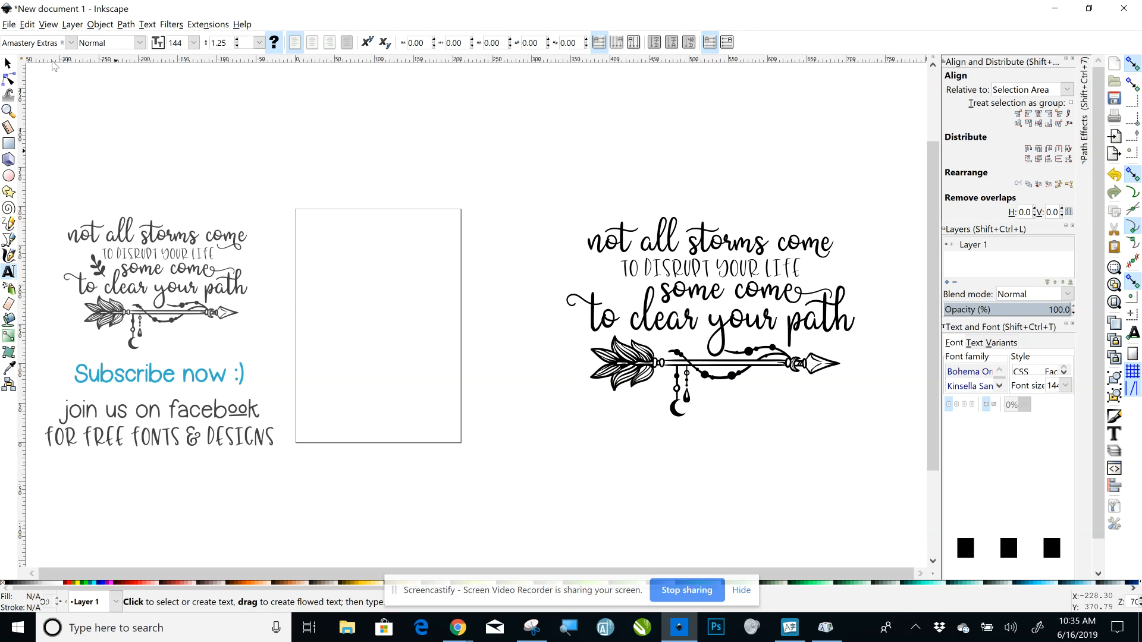
# Switch to UI Character Map and display the glyphs of the Amastery Extras font.
pyautogui.click(790, 628)
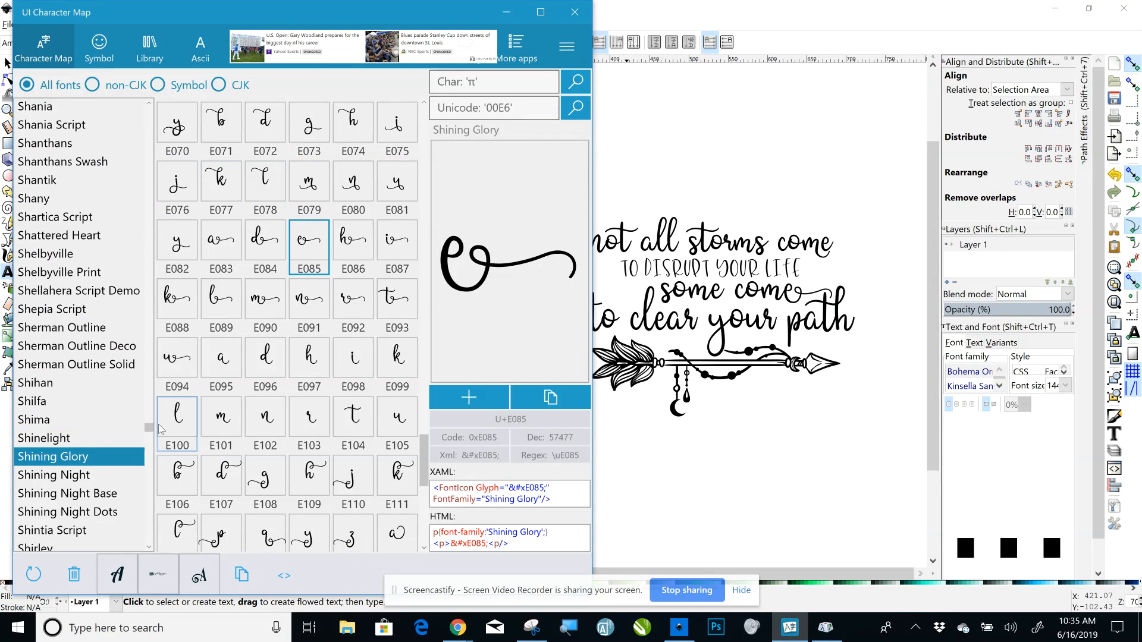
pyautogui.moveTo(149, 427); pyautogui.dragTo(151, 201)
pyautogui.moveTo(153, 121); pyautogui.dragTo(158, 129)
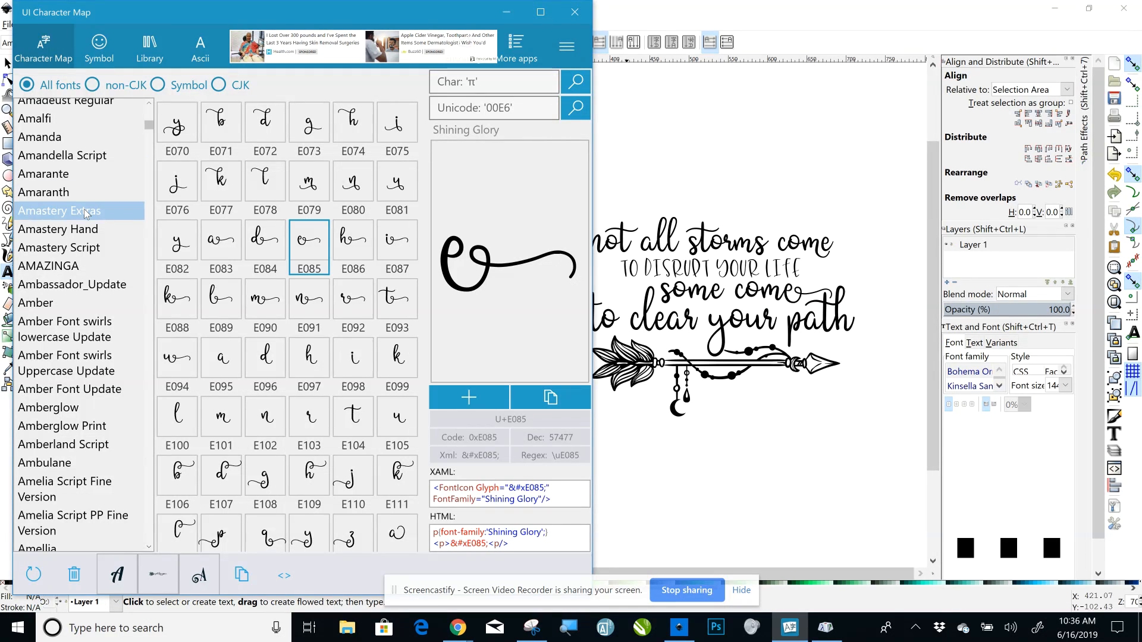
pyautogui.click(84, 210)
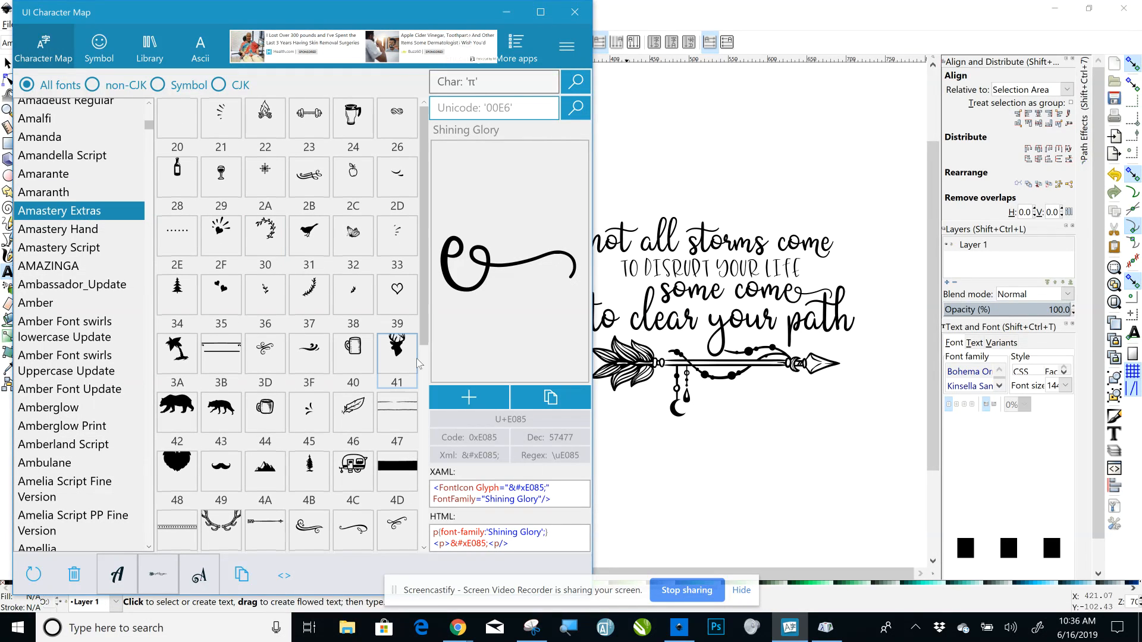
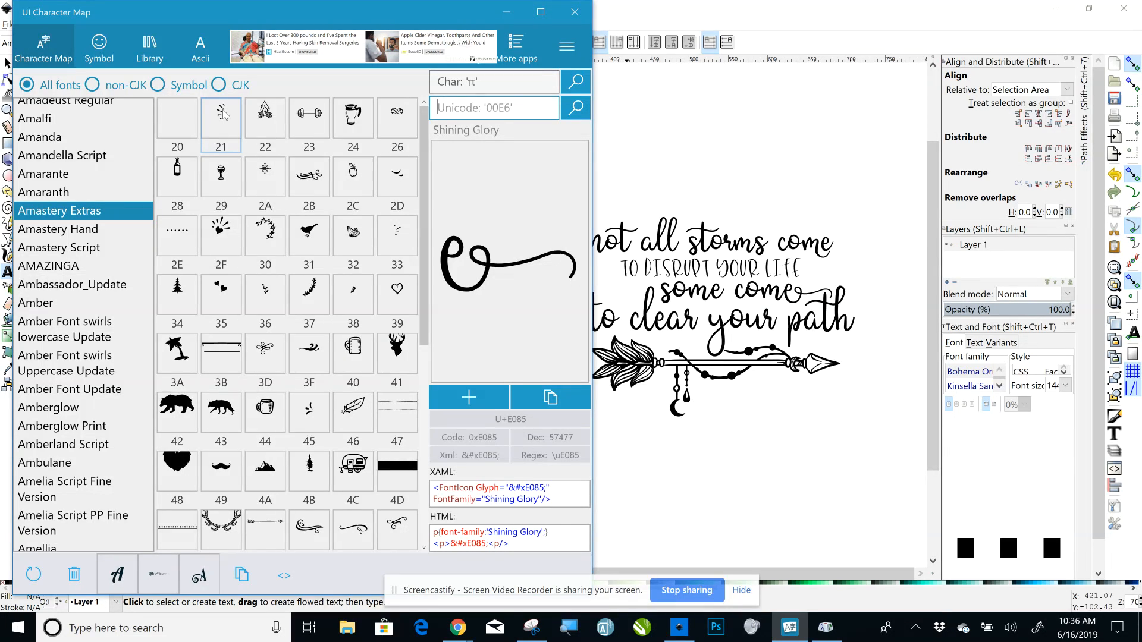
# Preview several Amastery Extras glyphs, including the burst marks, the arrow and the double hearts.
pyautogui.click(223, 113)
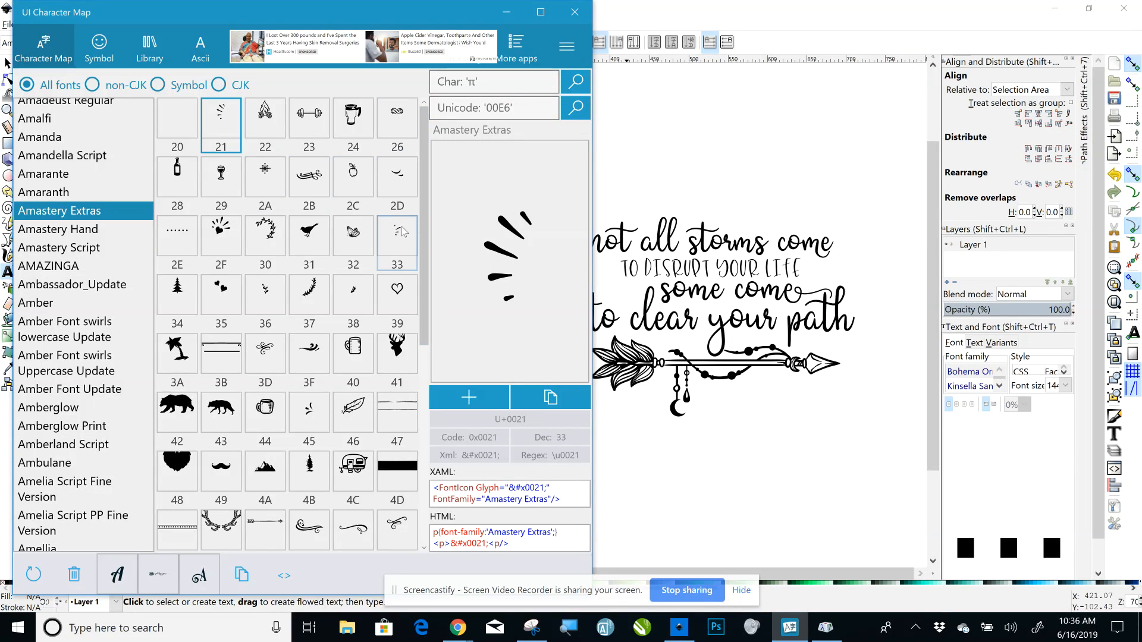
pyautogui.click(403, 232)
pyautogui.moveTo(431, 189); pyautogui.dragTo(429, 227)
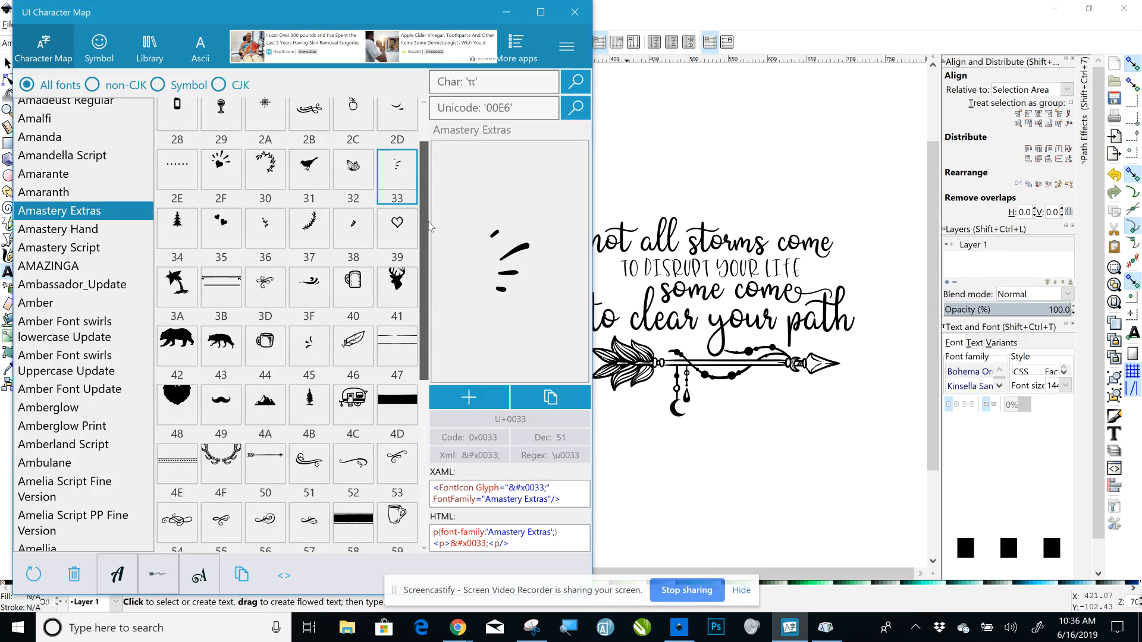
pyautogui.click(314, 355)
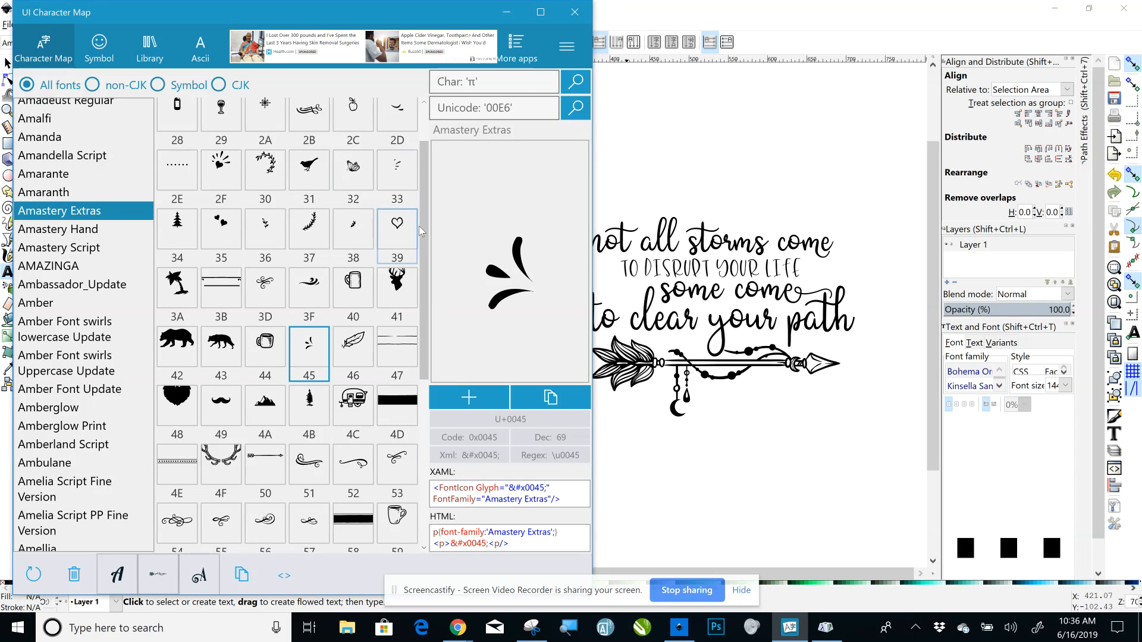
pyautogui.scroll(2, 420, 231)
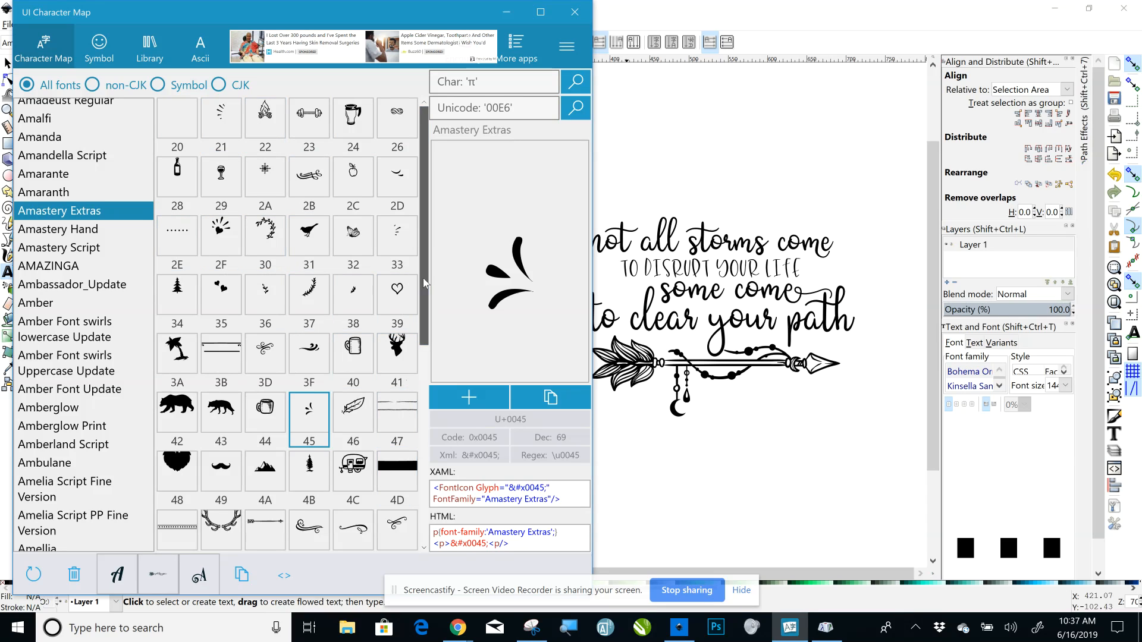
pyautogui.scroll(-3, 309, 333)
pyautogui.click(260, 407)
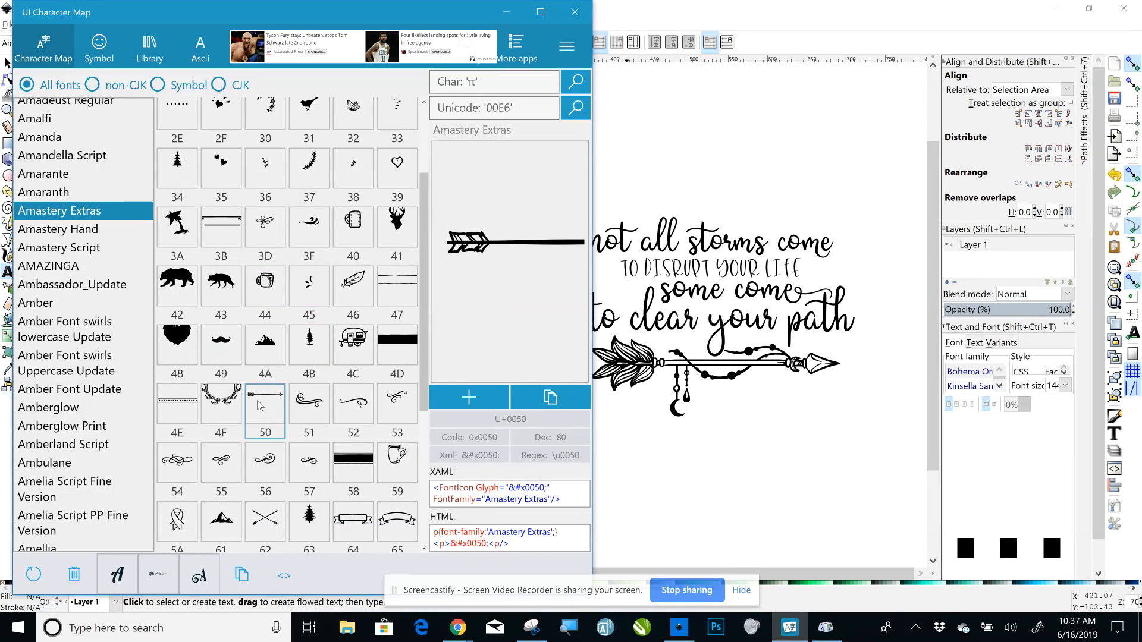
pyautogui.click(215, 166)
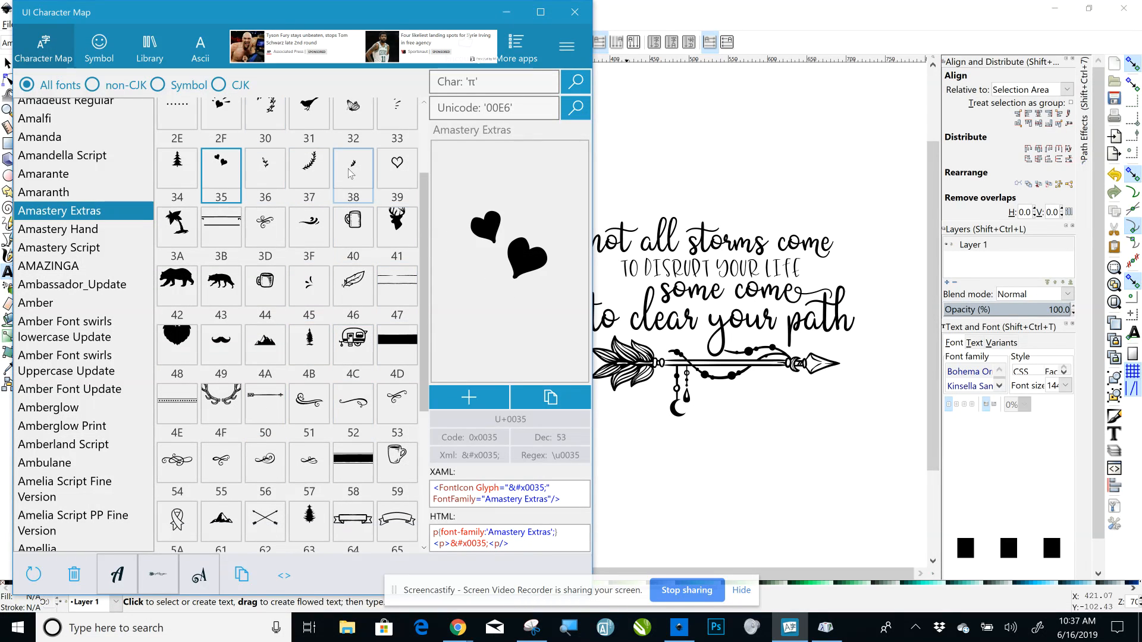
# Copy the leafy sprig glyph U+0036 of the Amastery Extras font.
pyautogui.click(269, 171)
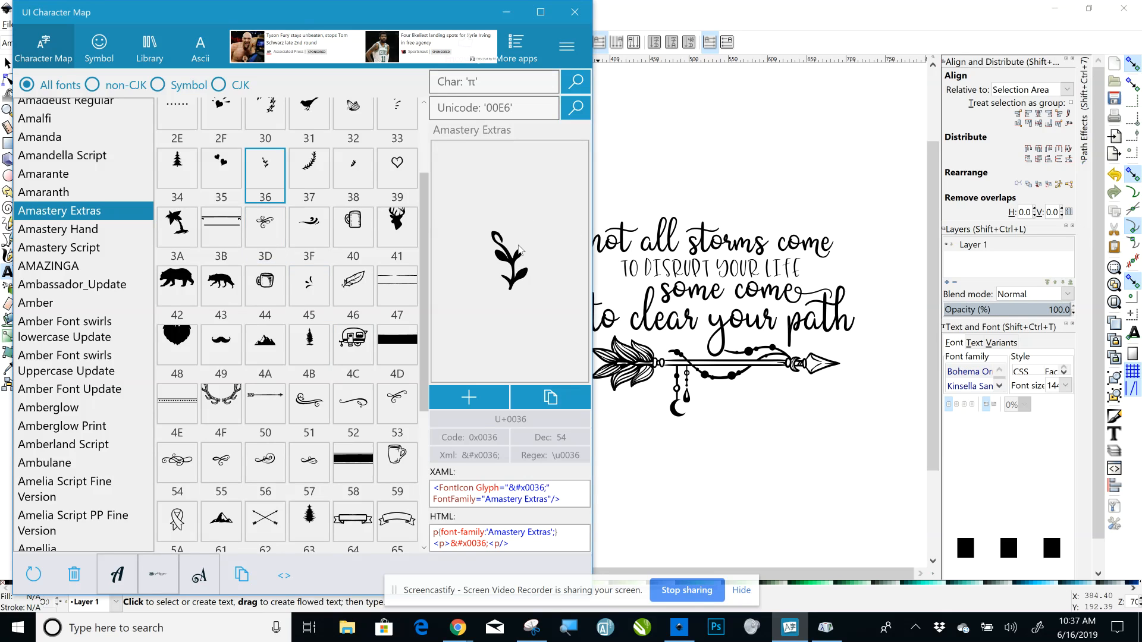
pyautogui.click(556, 397)
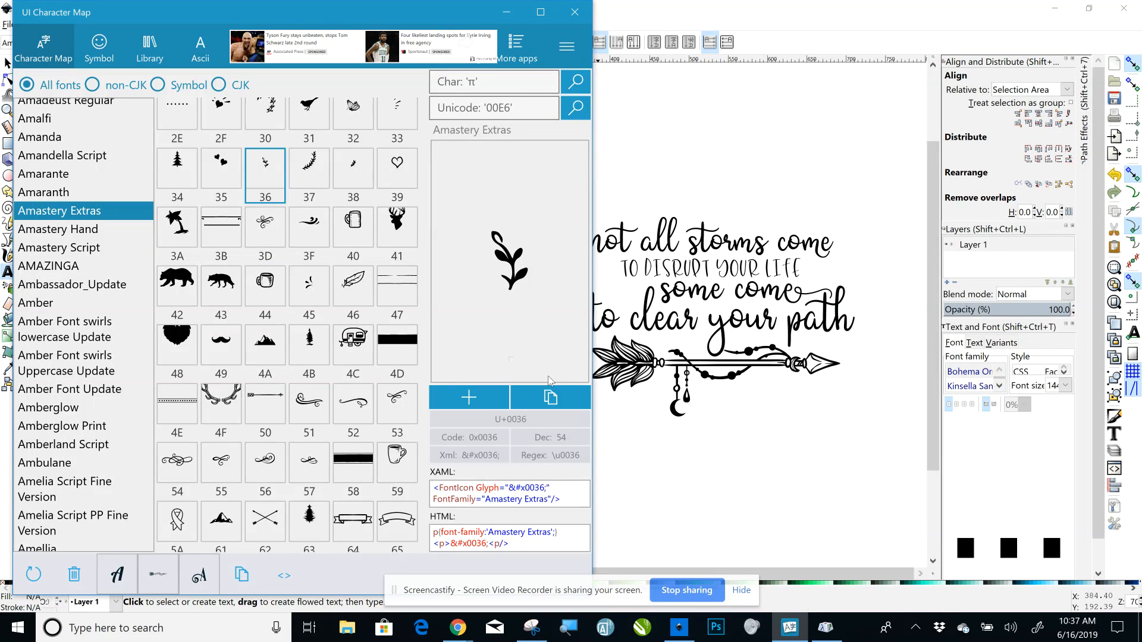
pyautogui.click(554, 401)
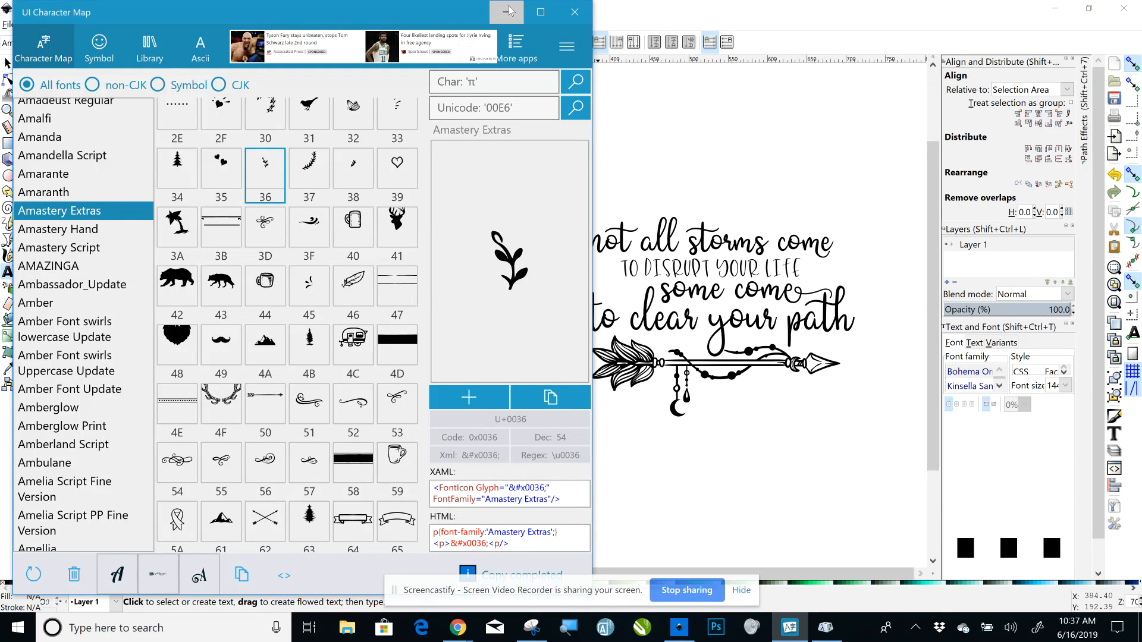
# Return to Inkscape and paste the copied sprig glyph as text in the empty area above the designs.
pyautogui.click(506, 12)
pyautogui.click(544, 143)
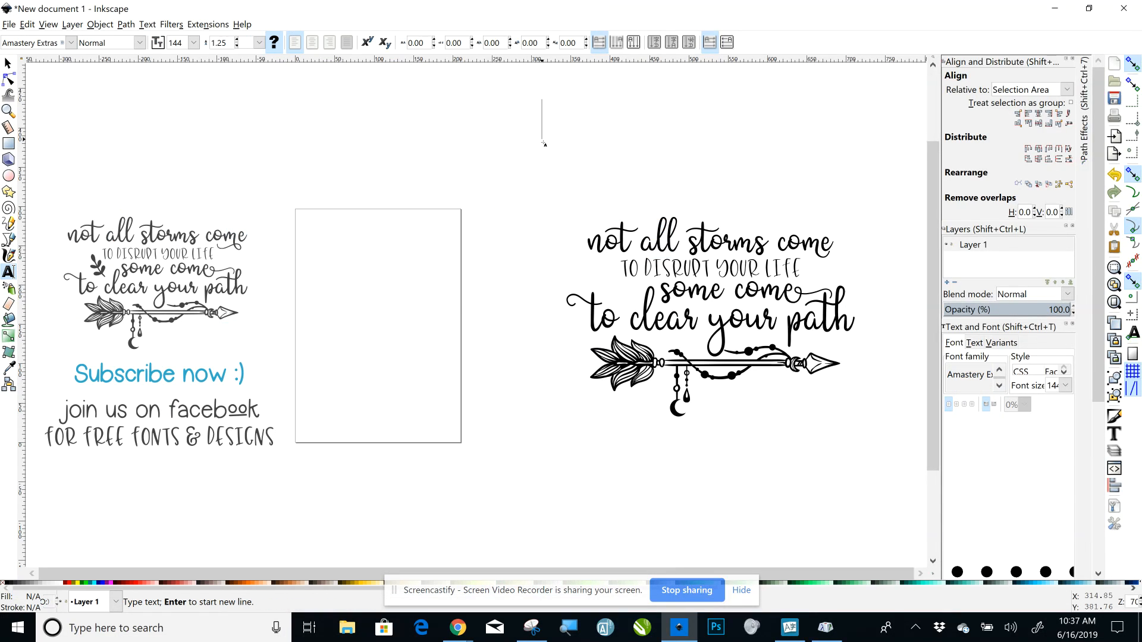
pyautogui.rightClick(543, 143)
pyautogui.click(560, 201)
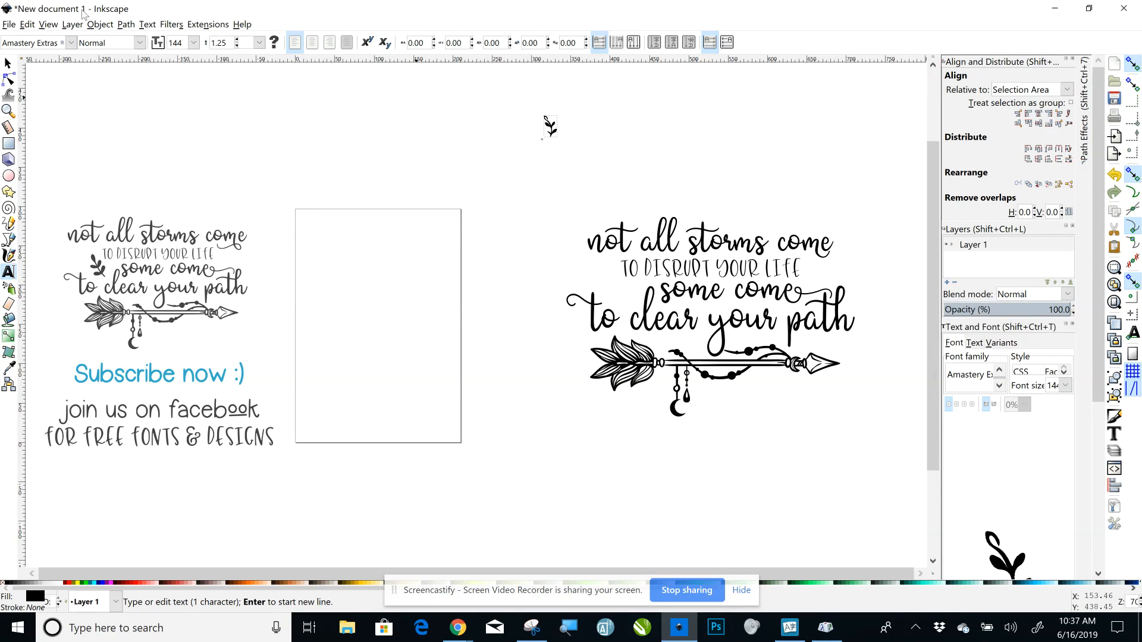
# Flip the leafy sprig horizontally, leave text editing and deselect it.
pyautogui.click(100, 25)
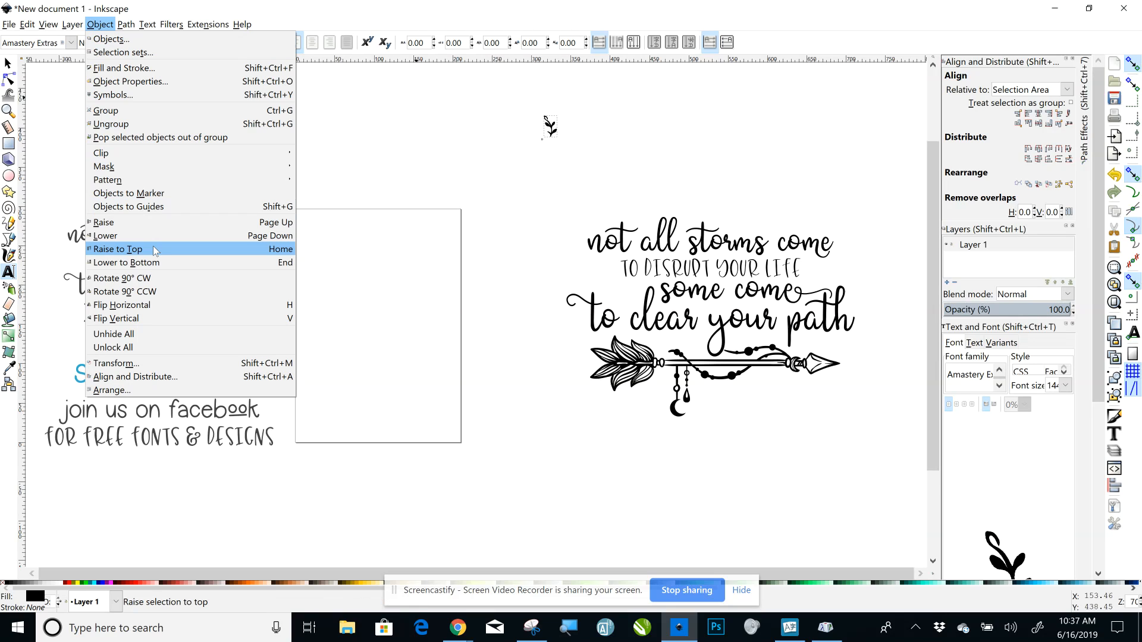
pyautogui.click(158, 307)
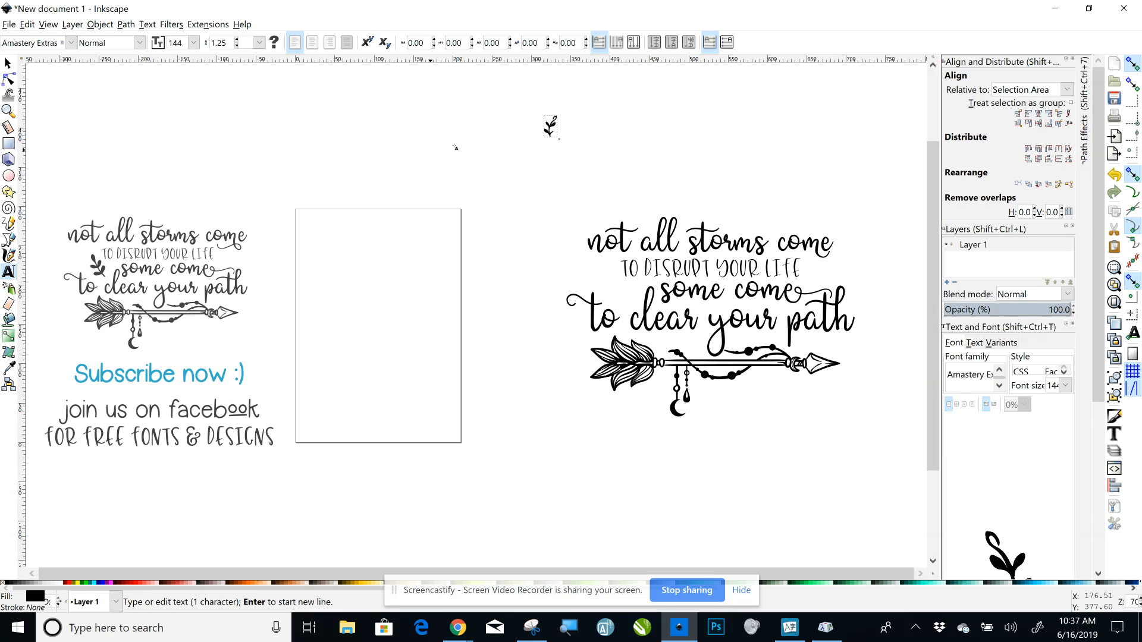
pyautogui.click(8, 63)
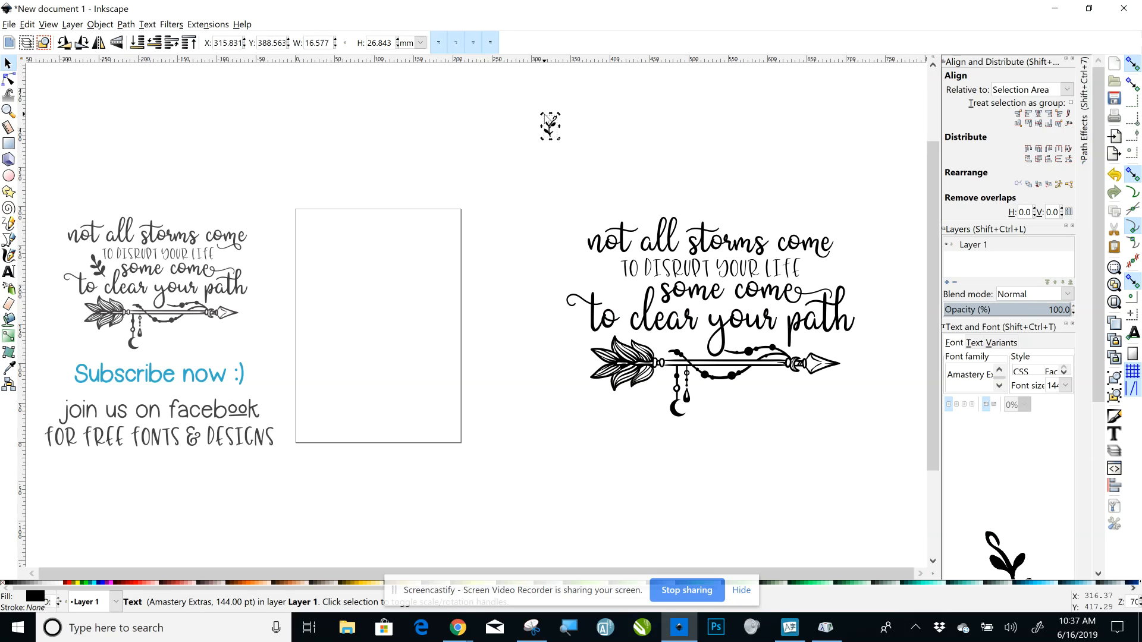
pyautogui.click(610, 134)
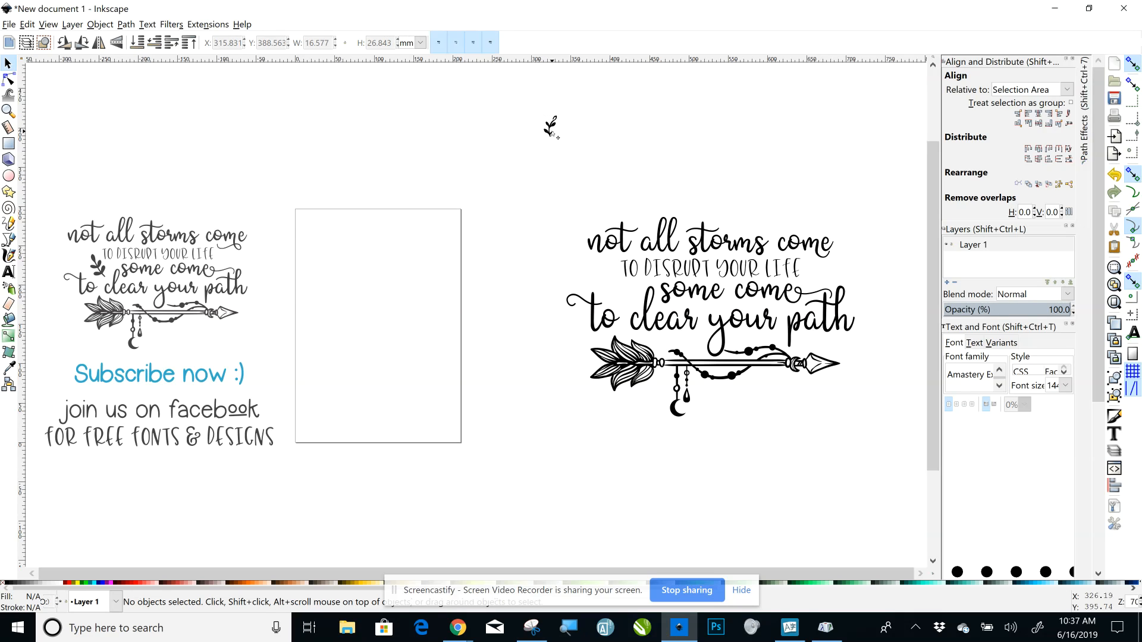
# Scale the leafy sprig up proportionally to about 27 by 44 mm.
pyautogui.click(550, 126)
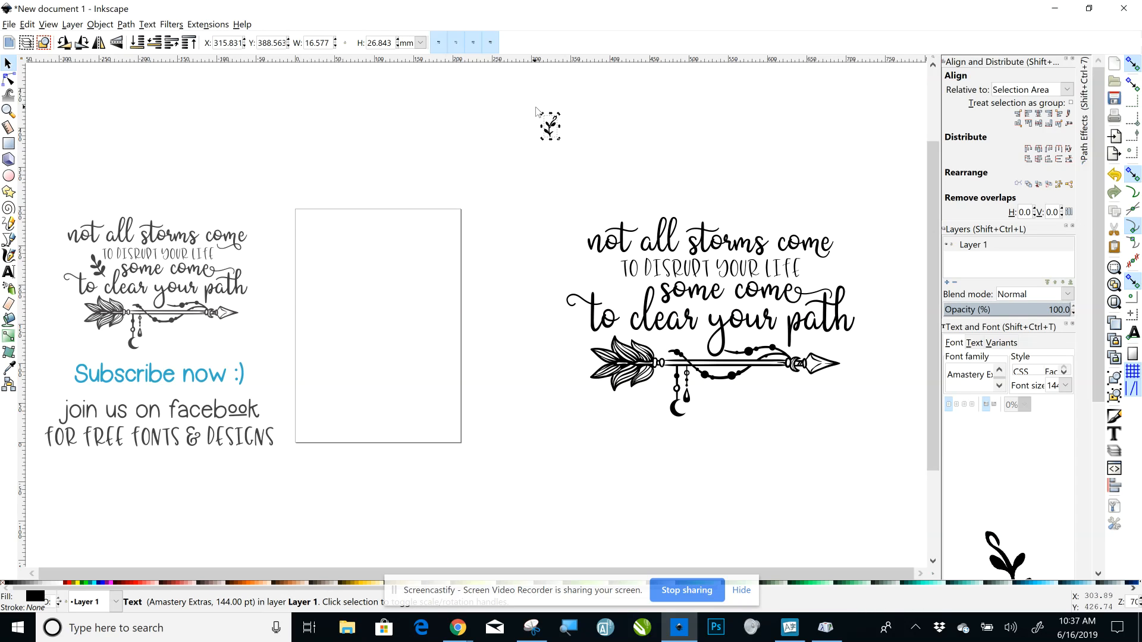
pyautogui.press('ctrl')
pyautogui.moveTo(559, 141); pyautogui.dragTo(574, 158)
pyautogui.click(559, 136)
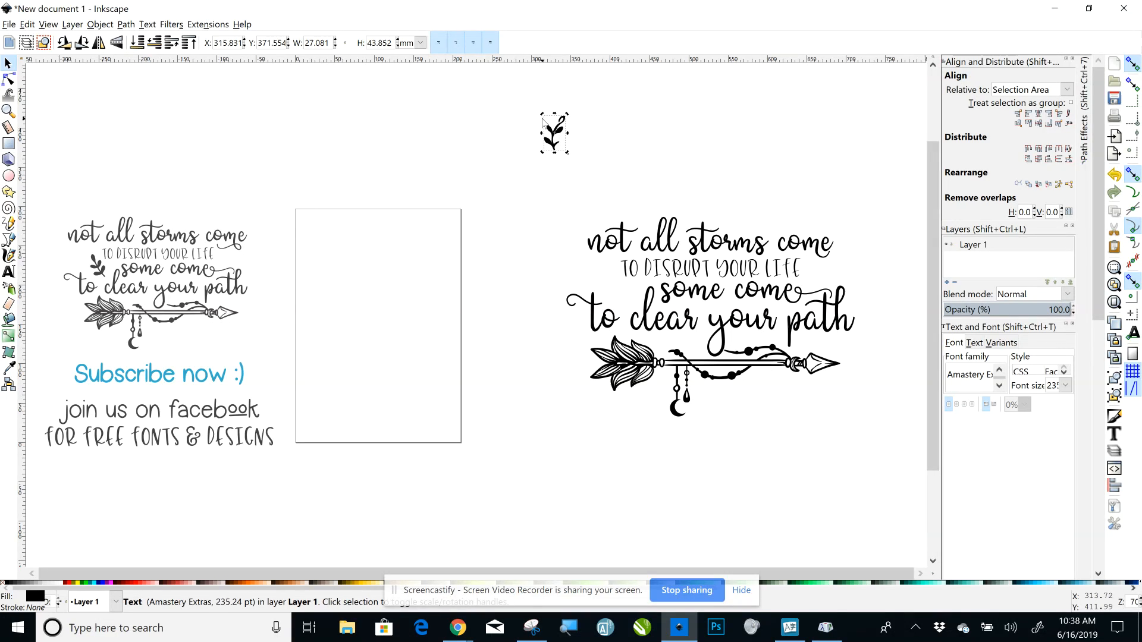
# Place the sprig just left of "some come", tilt it counterclockwise so its tip leans left, fine-tune its position and deselect it.
pyautogui.moveTo(542, 116)
pyautogui.mouseDown()
pyautogui.moveTo(536, 129)
pyautogui.moveTo(548, 126)
pyautogui.moveTo(637, 301)
pyautogui.moveTo(620, 296)
pyautogui.mouseUp()
pyautogui.click(657, 141)
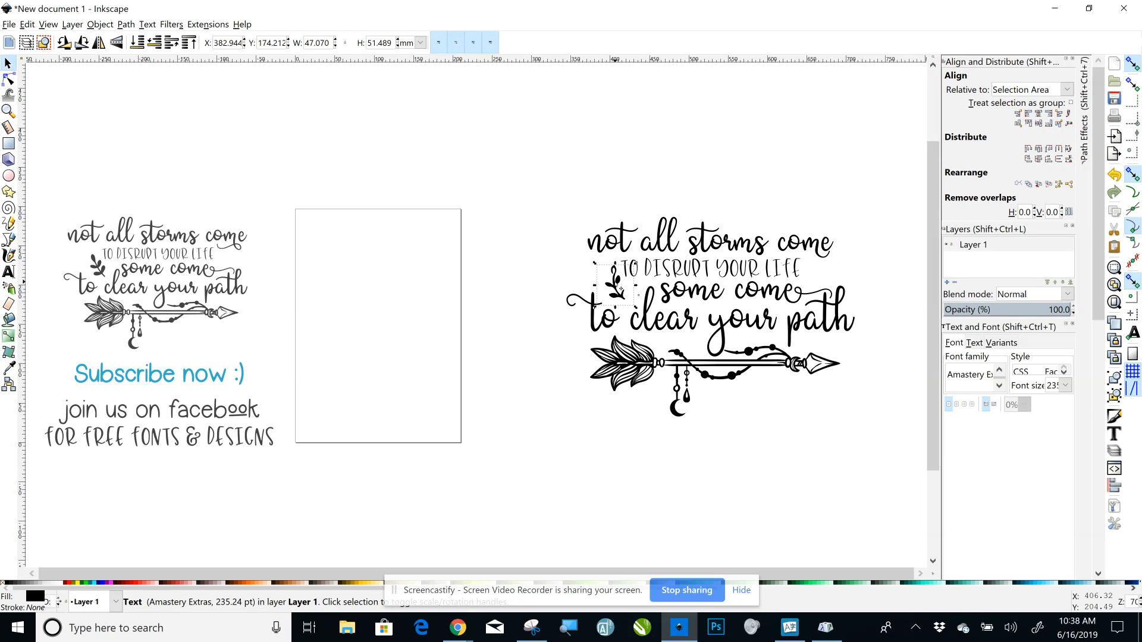
pyautogui.moveTo(596, 264); pyautogui.dragTo(590, 272)
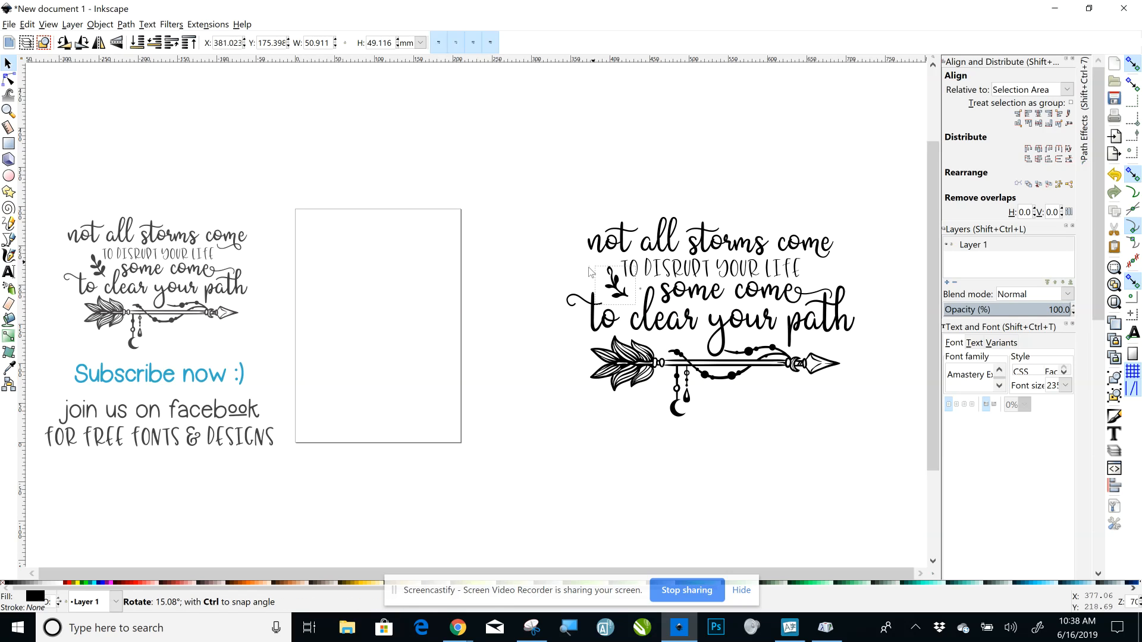
pyautogui.click(646, 190)
pyautogui.click(623, 298)
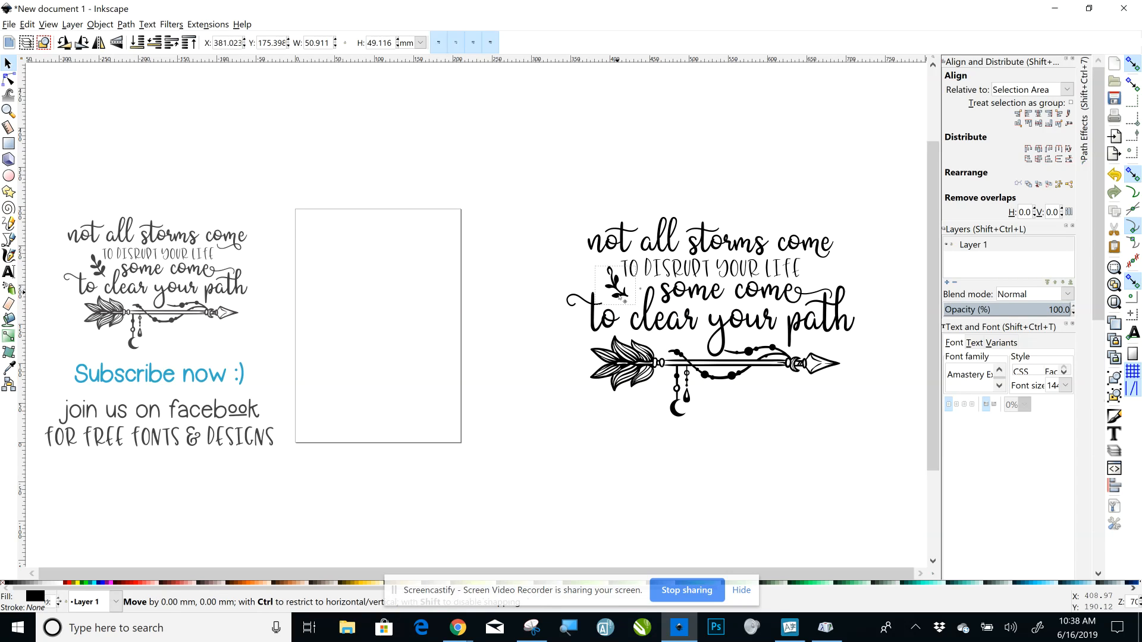
pyautogui.click(604, 178)
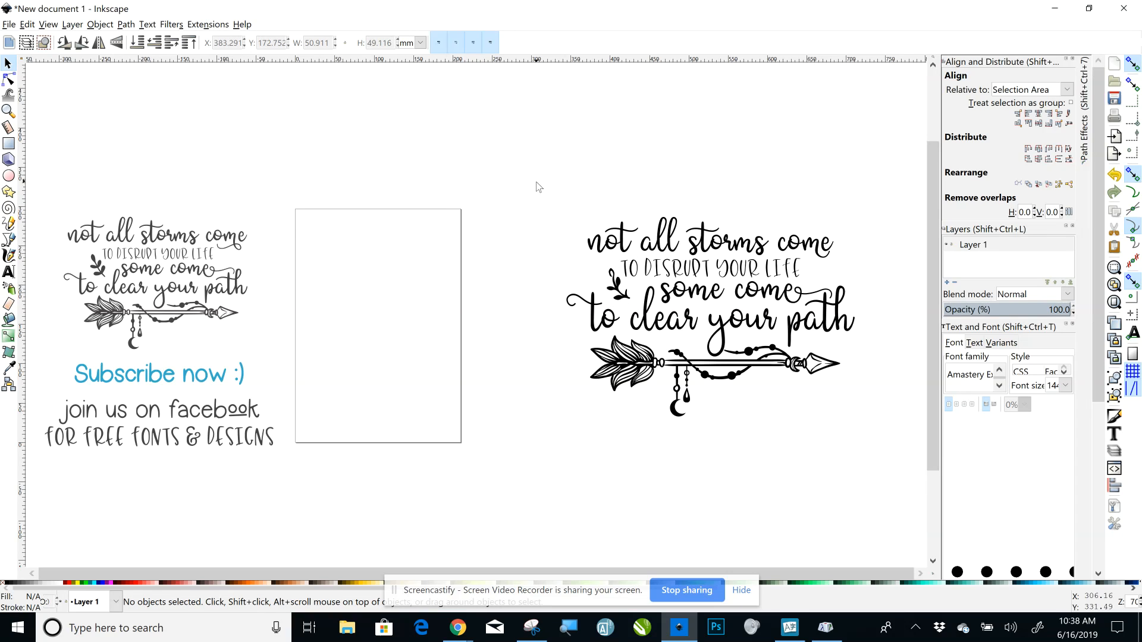
# Recolor all the text lines, the sprig and the arrow of the new design dark gray, then deselect them.
pyautogui.moveTo(543, 191); pyautogui.dragTo(877, 439)
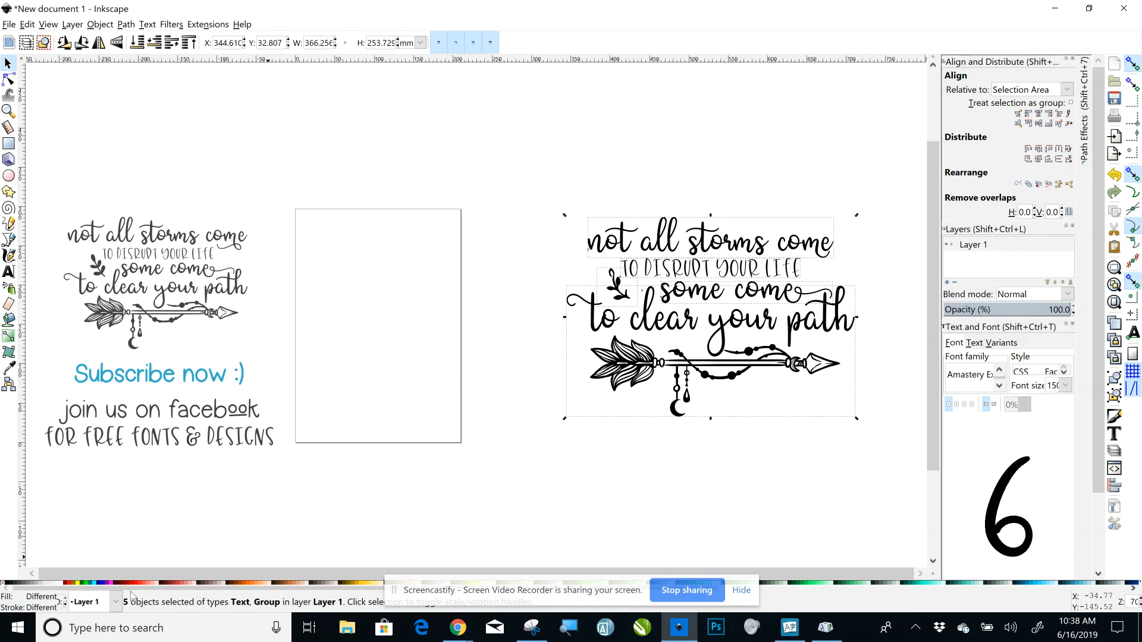
pyautogui.click(22, 587)
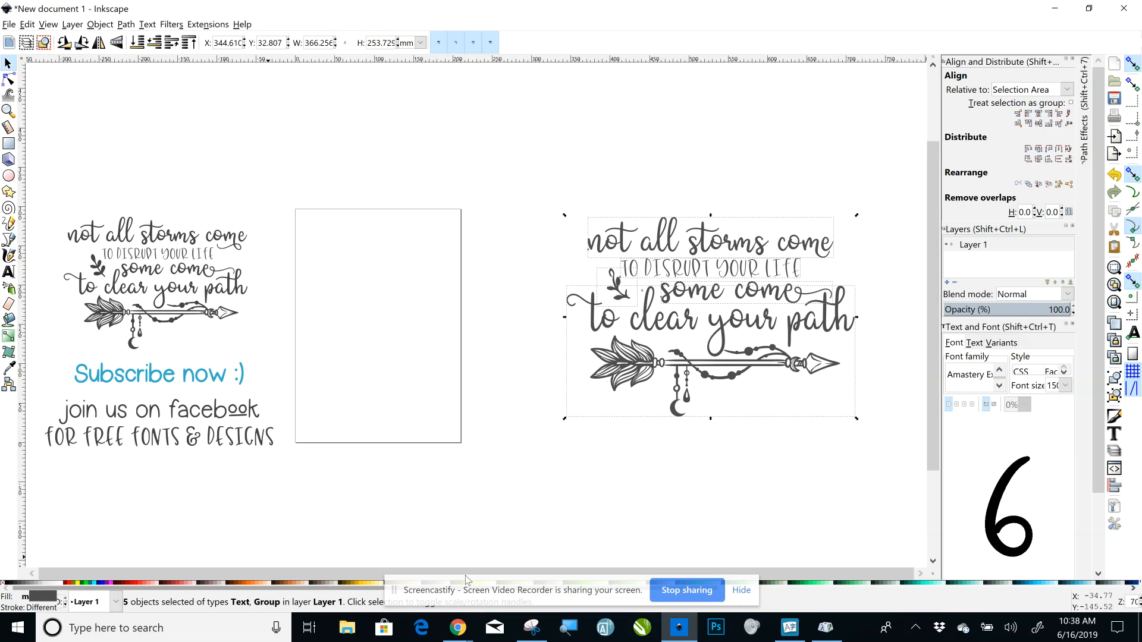
pyautogui.click(542, 529)
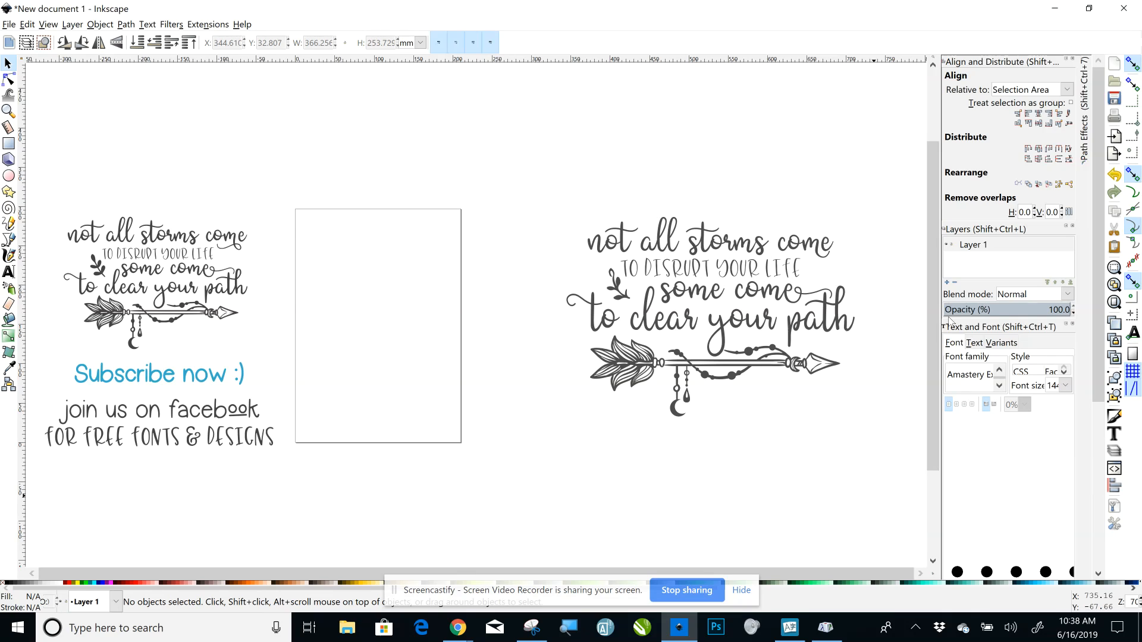
# Ungroup "to clear your path" from the arrow and deselect both.
pyautogui.click(697, 297)
pyautogui.click(640, 328)
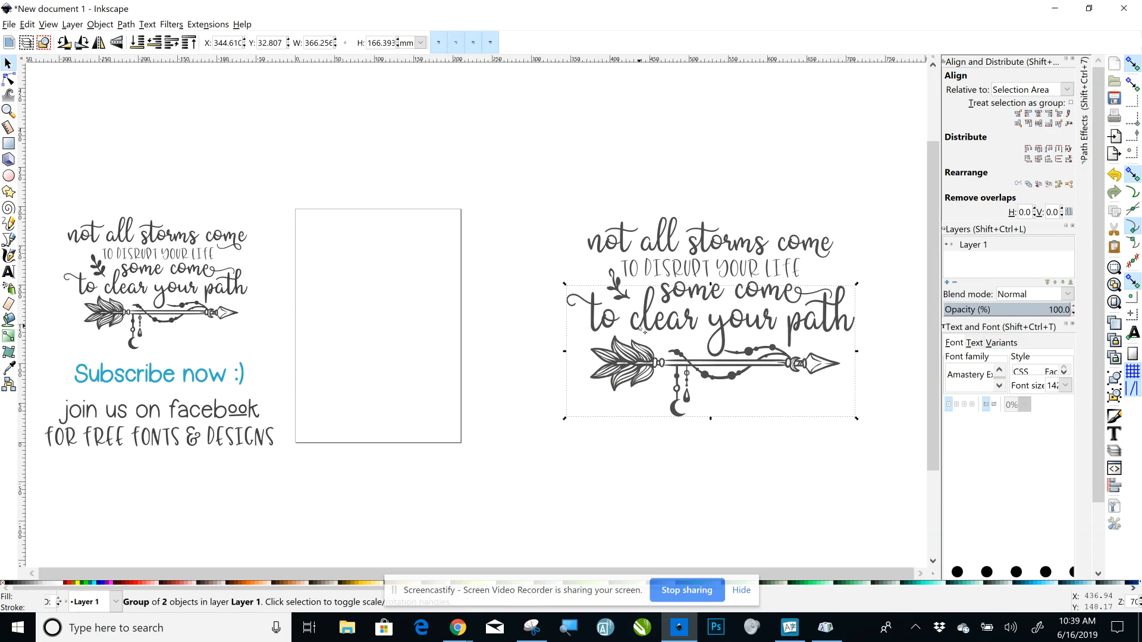
pyautogui.click(99, 25)
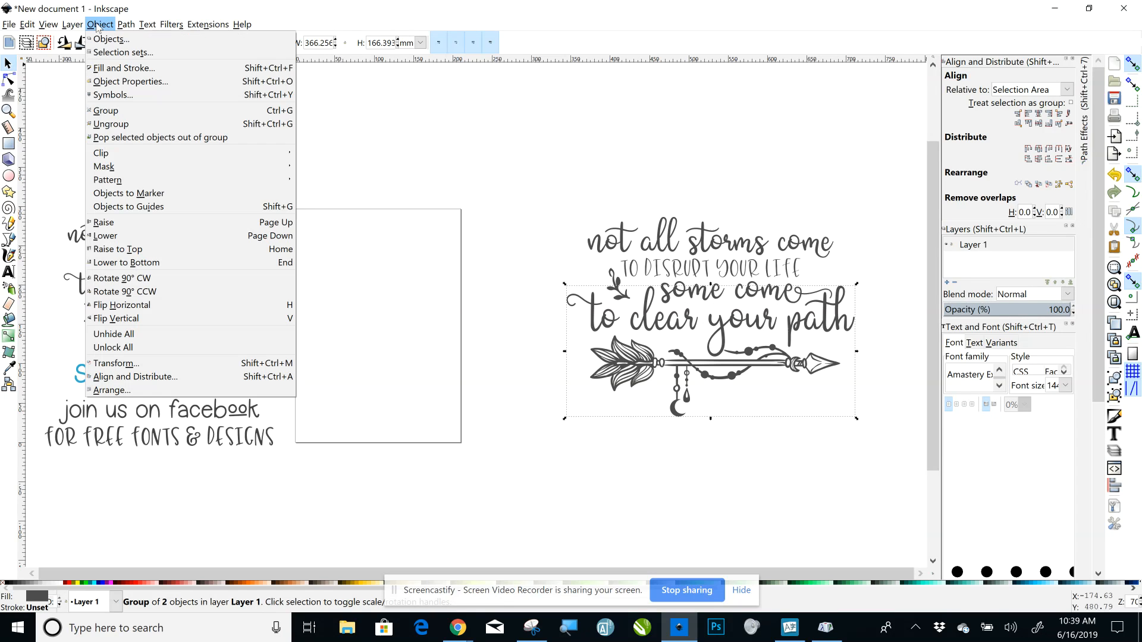
pyautogui.click(108, 125)
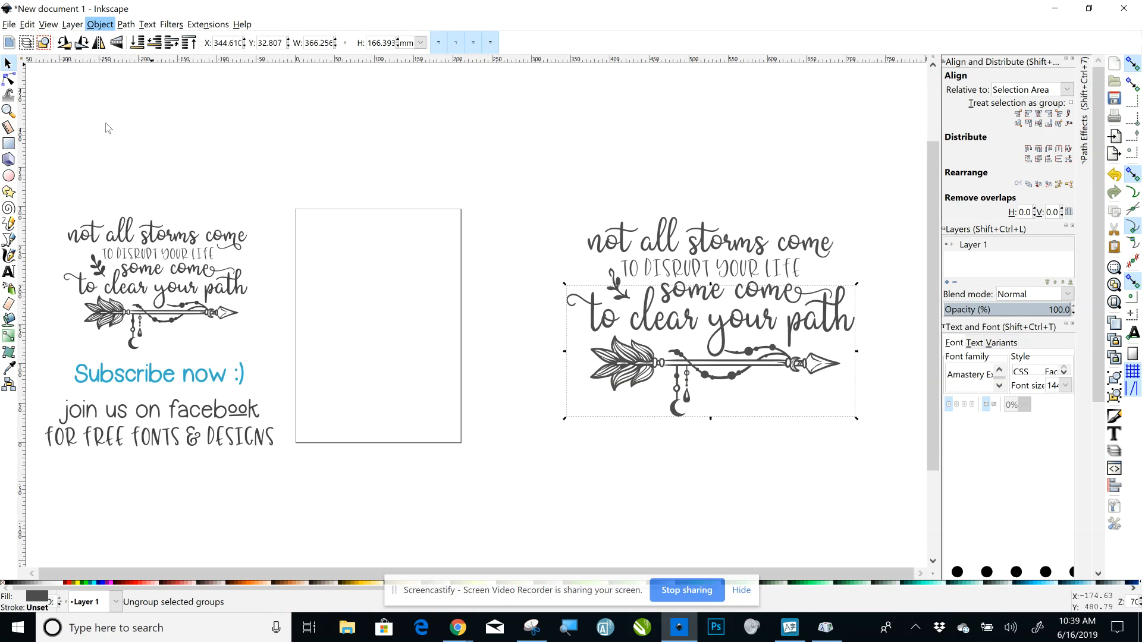
pyautogui.click(719, 458)
# Ungroup the decorated arrow into its separate pieces and deselect them.
pyautogui.click(623, 378)
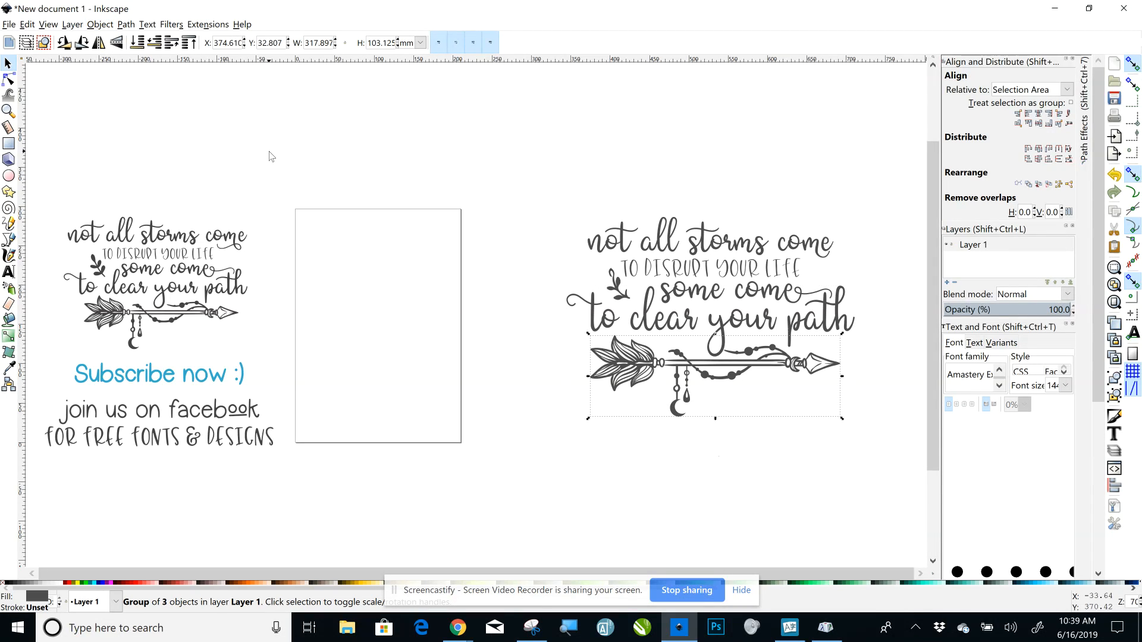
pyautogui.click(100, 25)
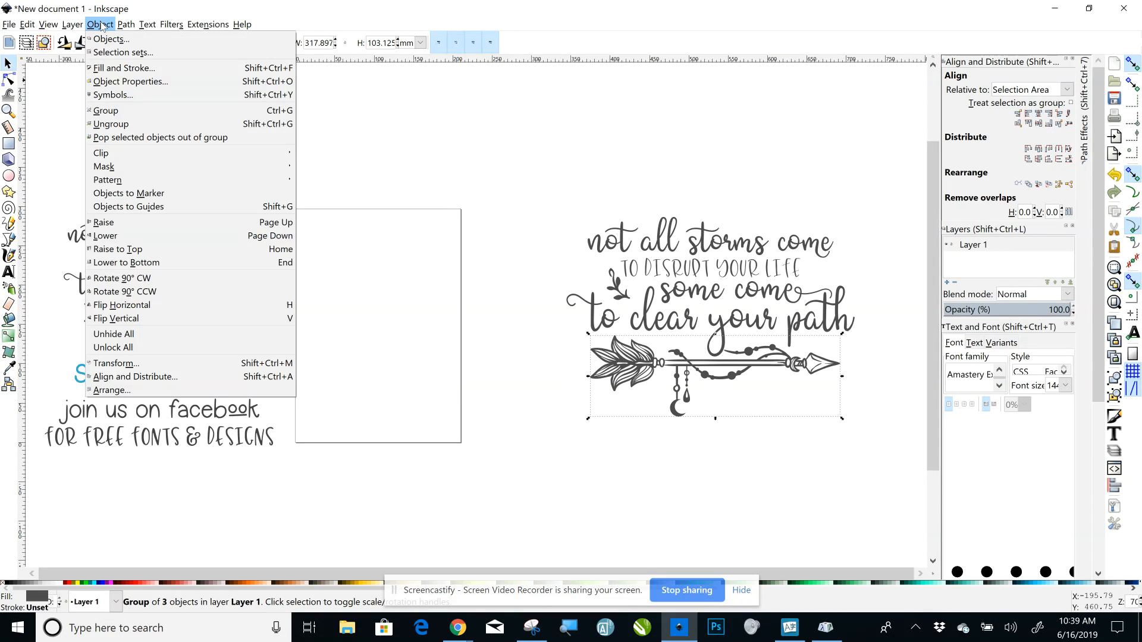
pyautogui.click(113, 125)
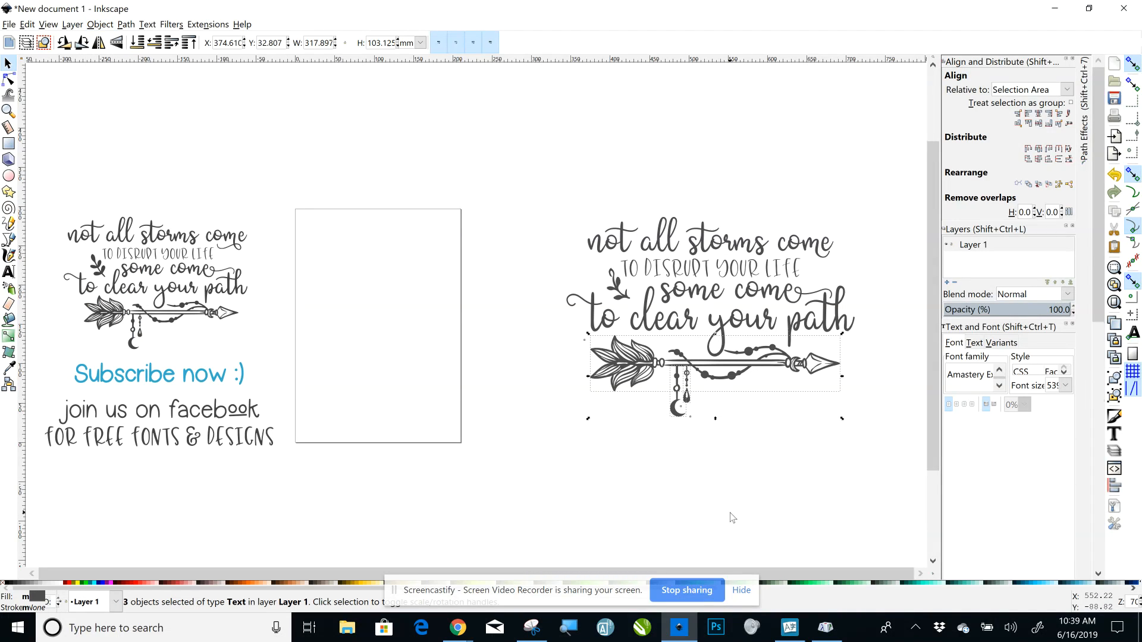
pyautogui.click(776, 491)
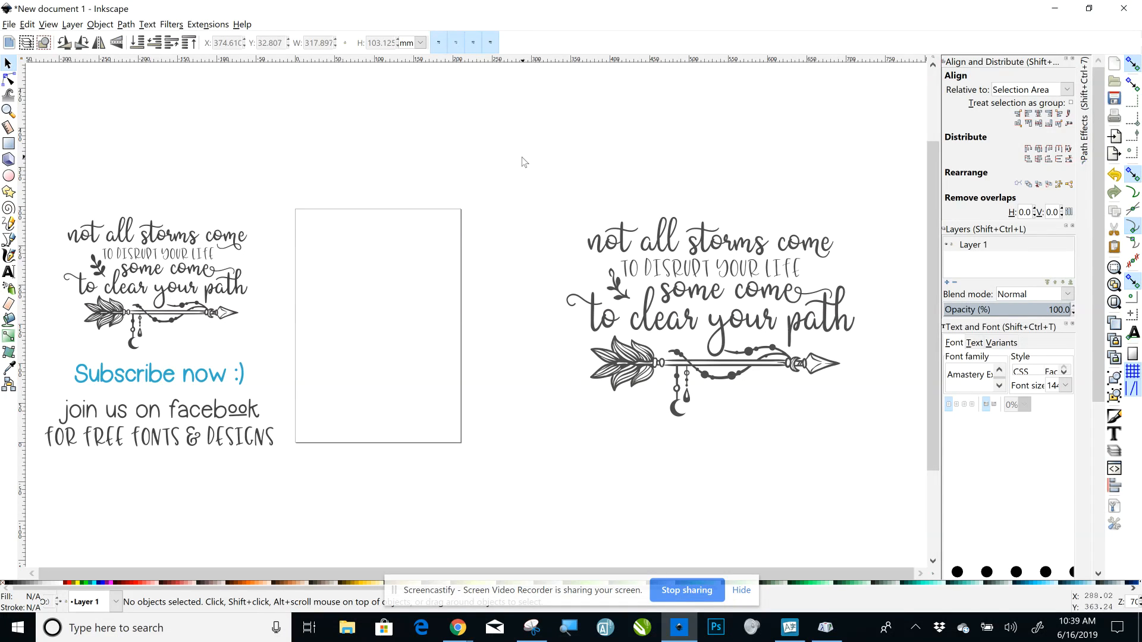
# Select the whole new quote design and convert all its text objects to paths.
pyautogui.moveTo(518, 149); pyautogui.dragTo(909, 454)
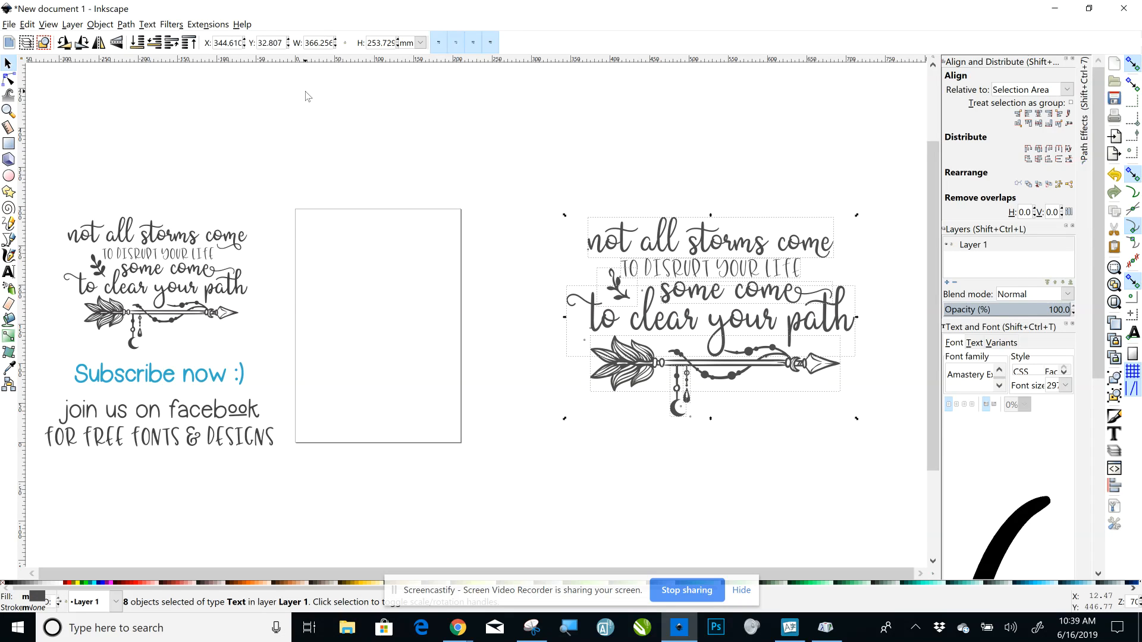
pyautogui.click(126, 25)
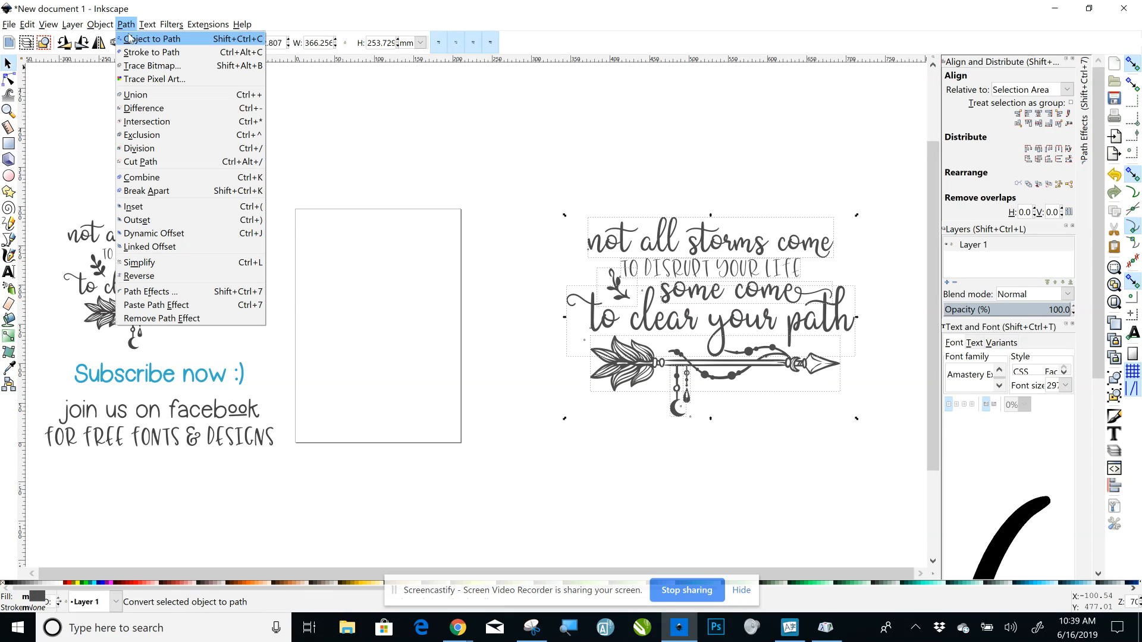
pyautogui.click(132, 40)
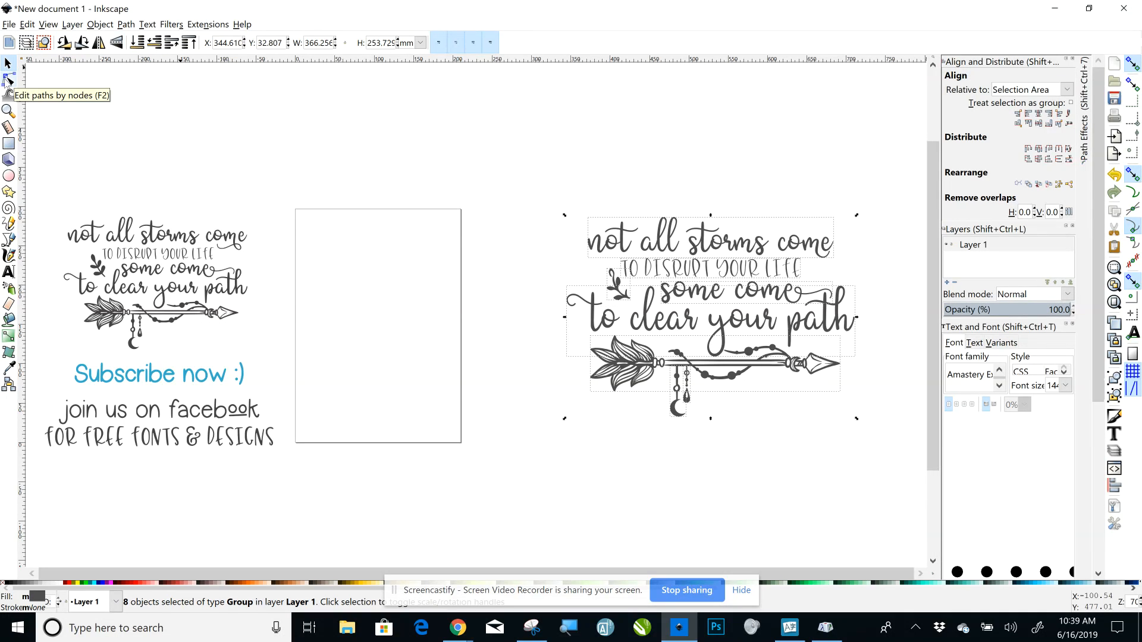
# Try reshaping the swash of the "t" in "to clear your path" by moving one node, undo the move and deselect.
pyautogui.click(7, 79)
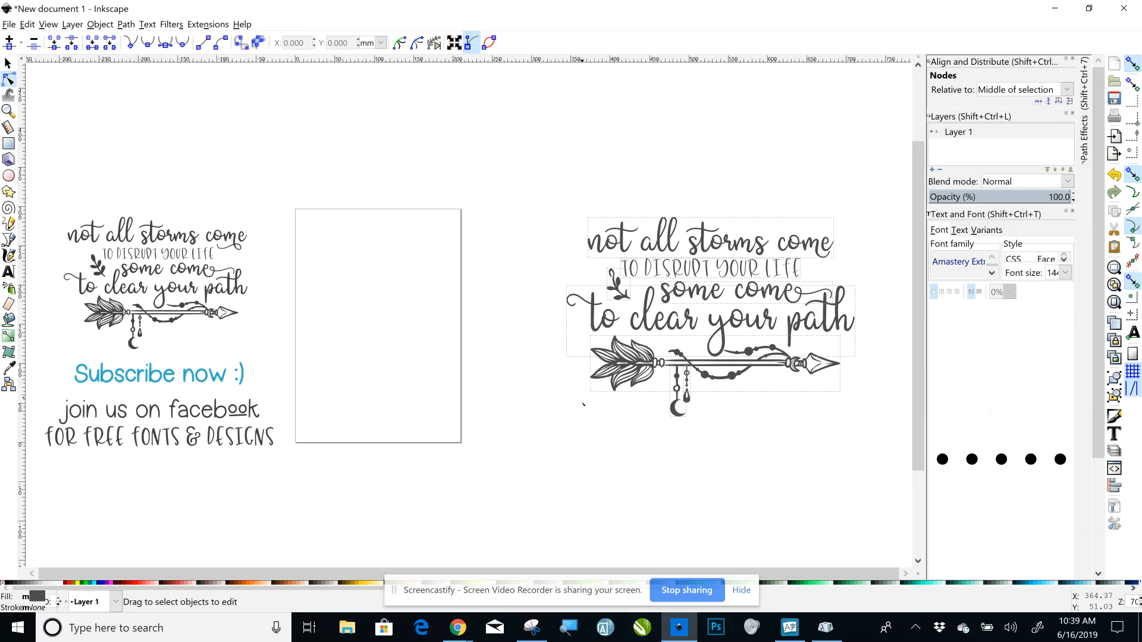
pyautogui.click(696, 471)
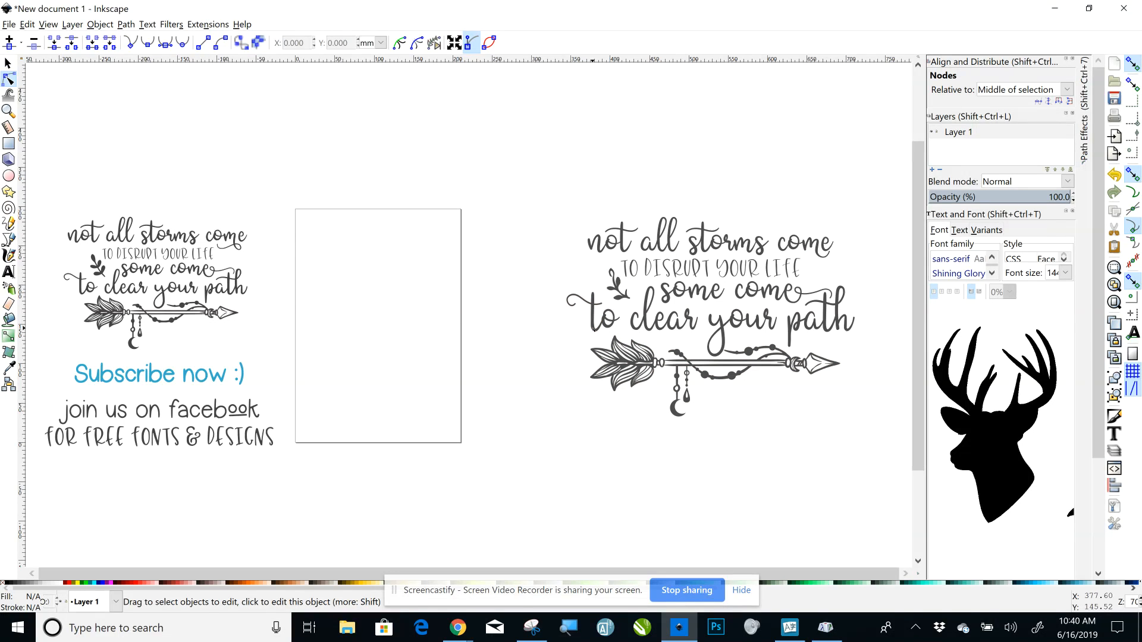
pyautogui.click(581, 305)
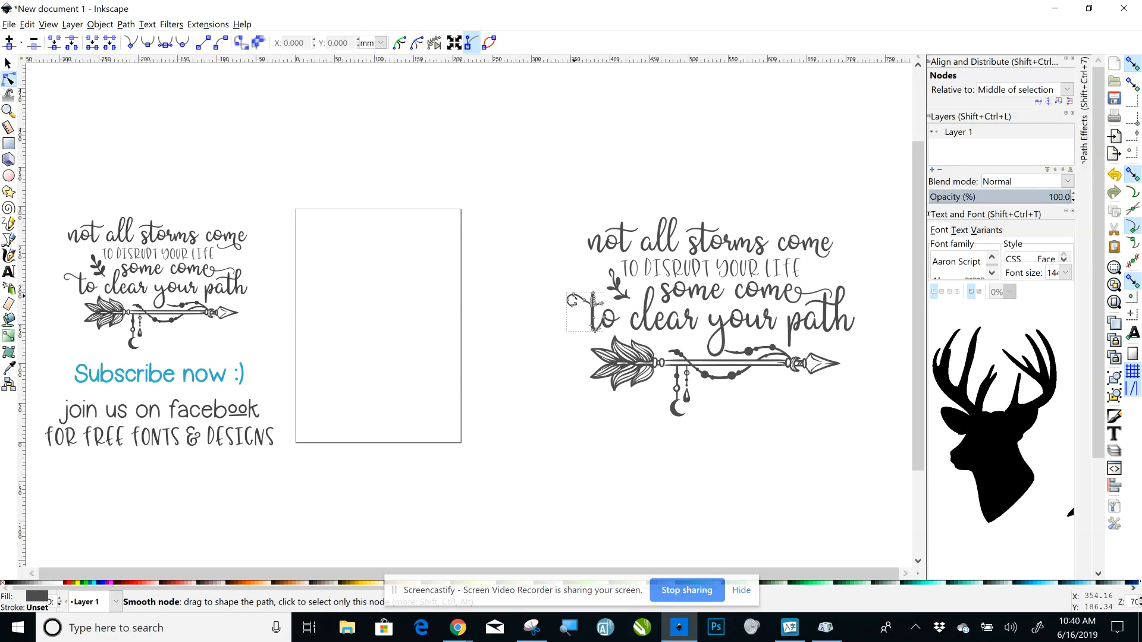
pyautogui.moveTo(573, 296); pyautogui.dragTo(557, 258)
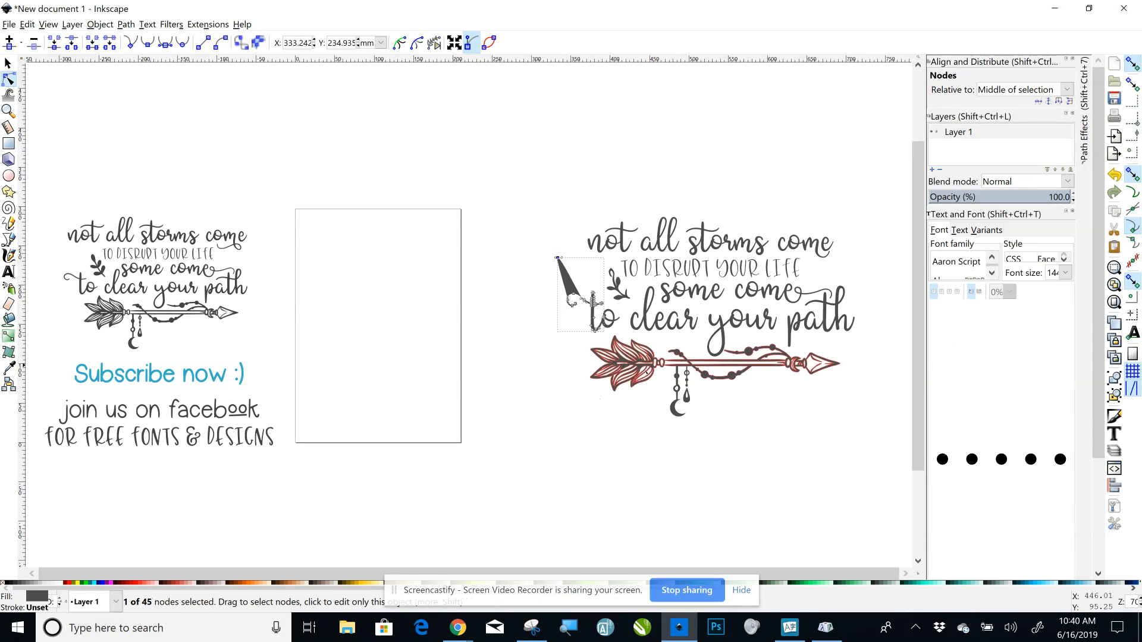
pyautogui.click(28, 24)
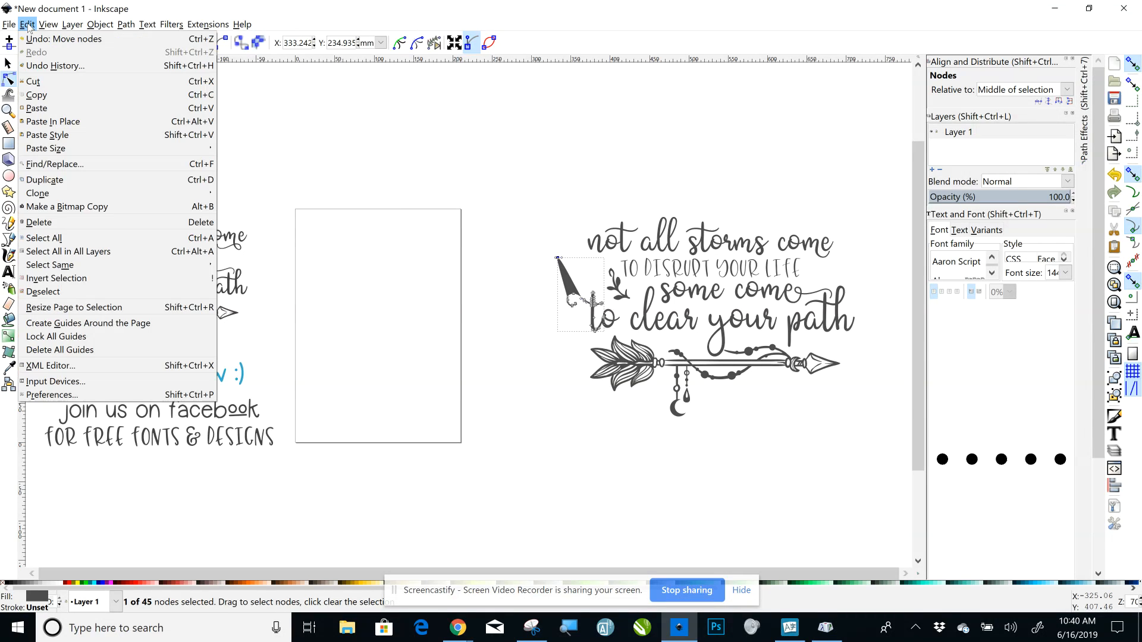
pyautogui.click(36, 39)
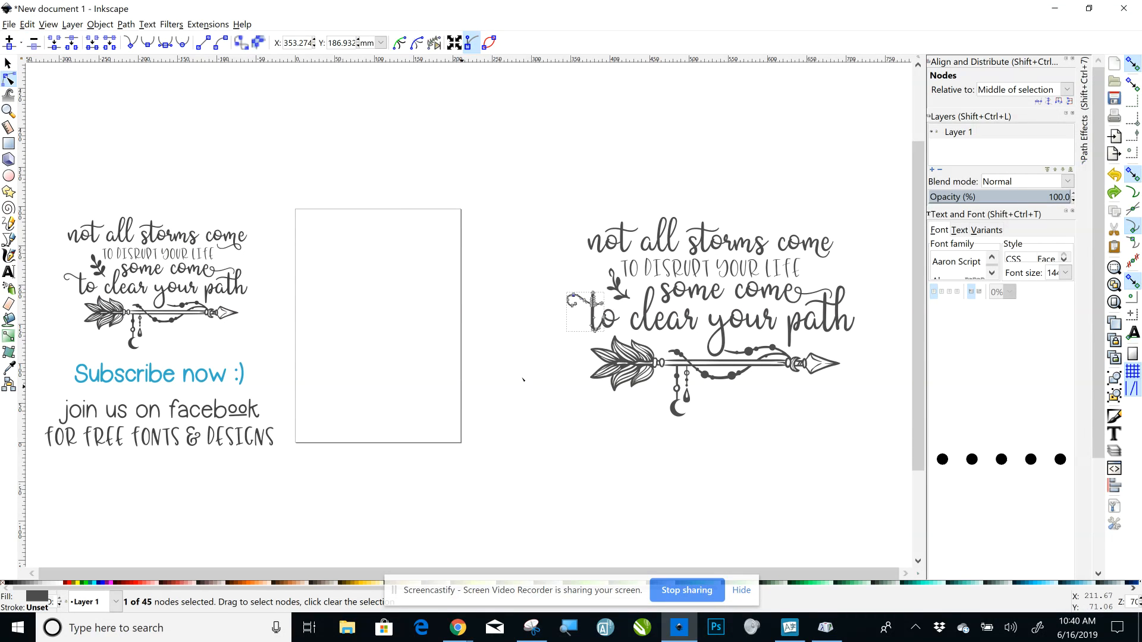
pyautogui.click(647, 481)
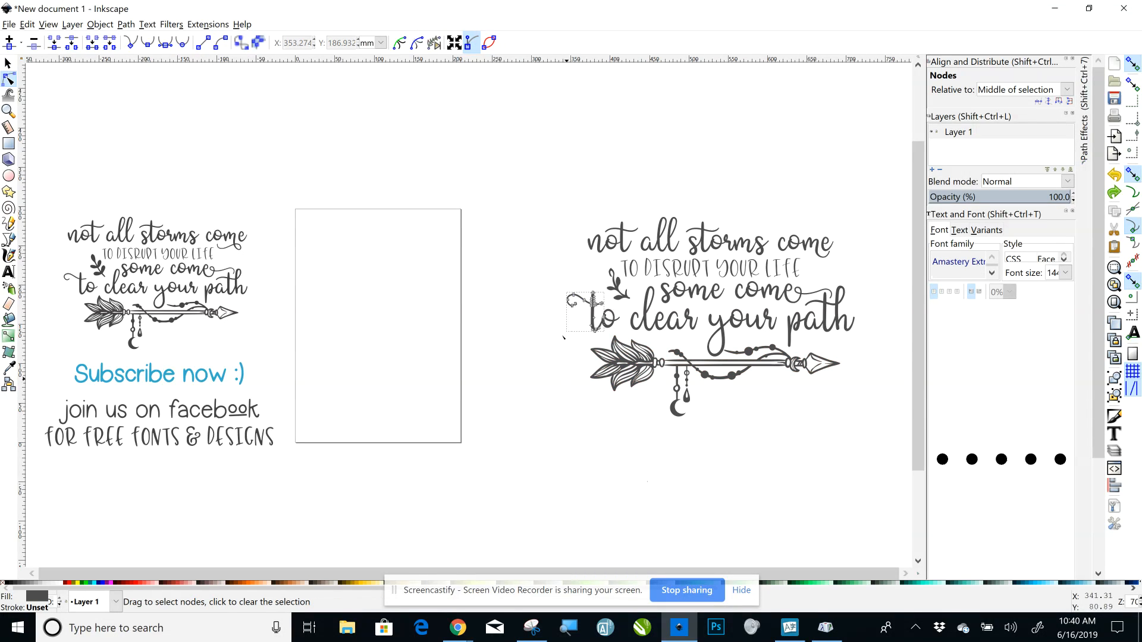
pyautogui.click(545, 396)
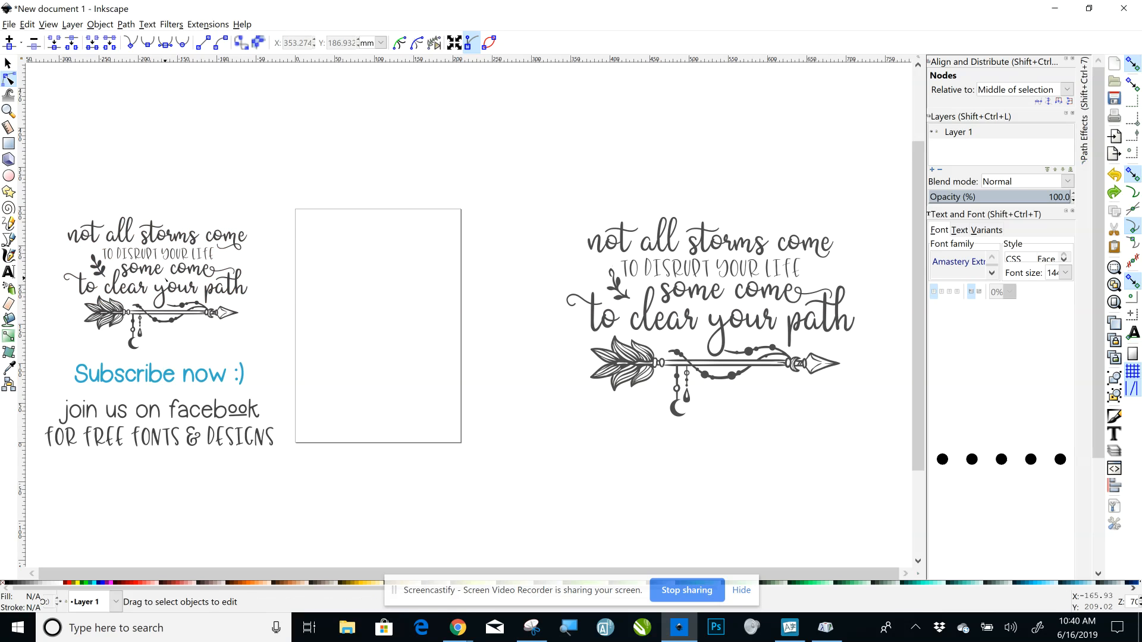
# Delete the original reference quote design and the "Subscribe now :)" and Facebook text group below it.
pyautogui.click(152, 280)
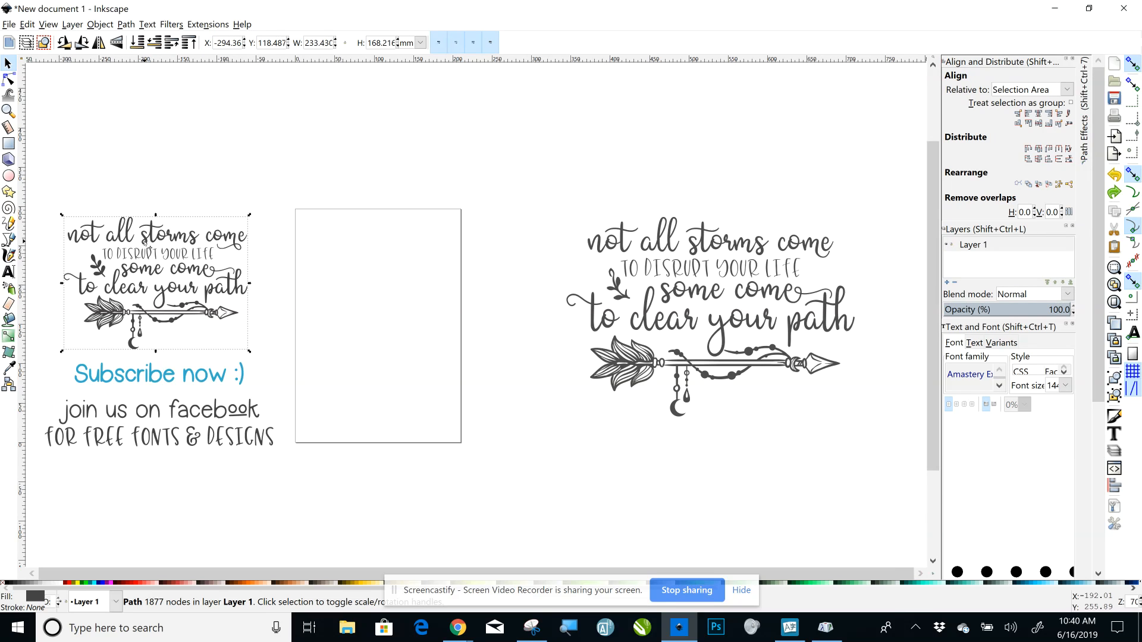
pyautogui.press('Delete')
pyautogui.click(95, 379)
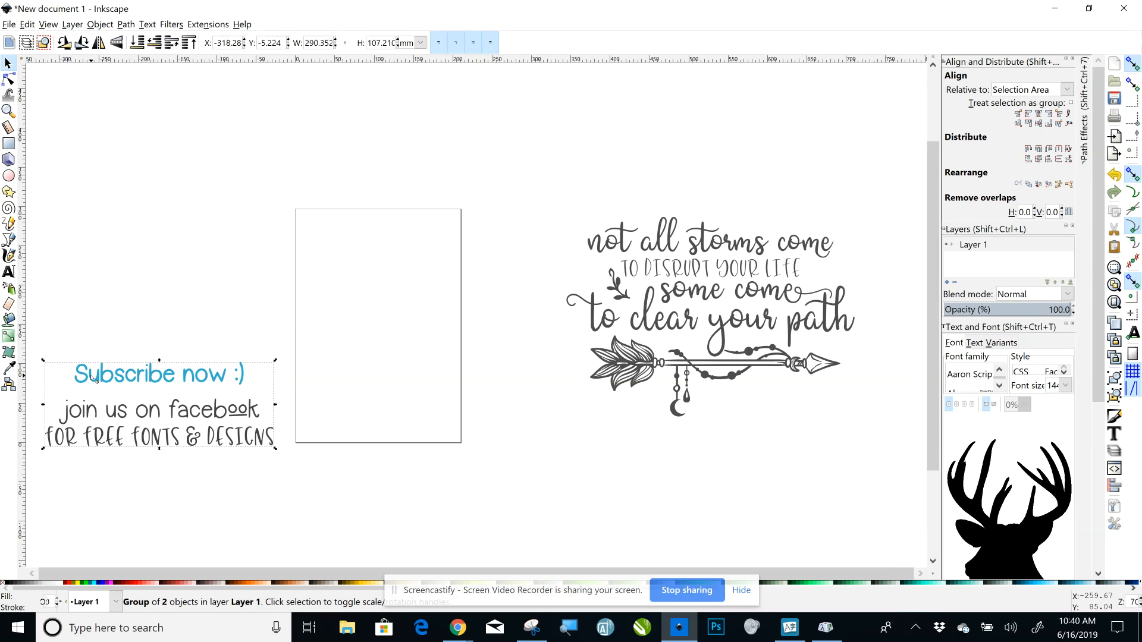
pyautogui.press('Delete')
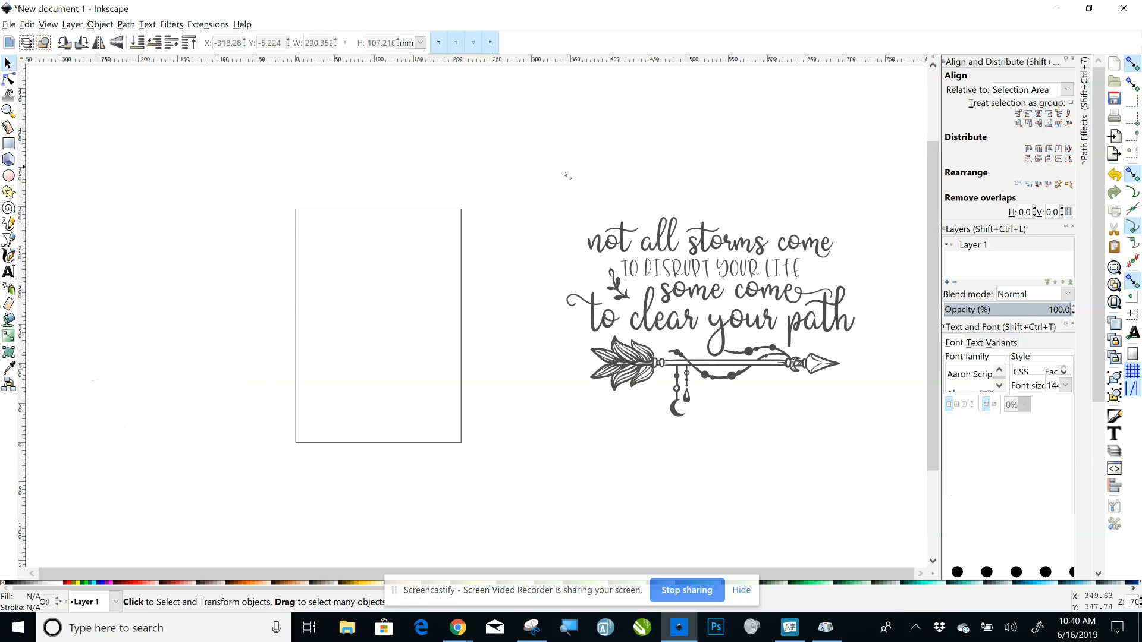
# Select the whole new quote design and try scaling it down without locking its proportions, undoing each attempt.
pyautogui.moveTo(537, 187); pyautogui.dragTo(882, 458)
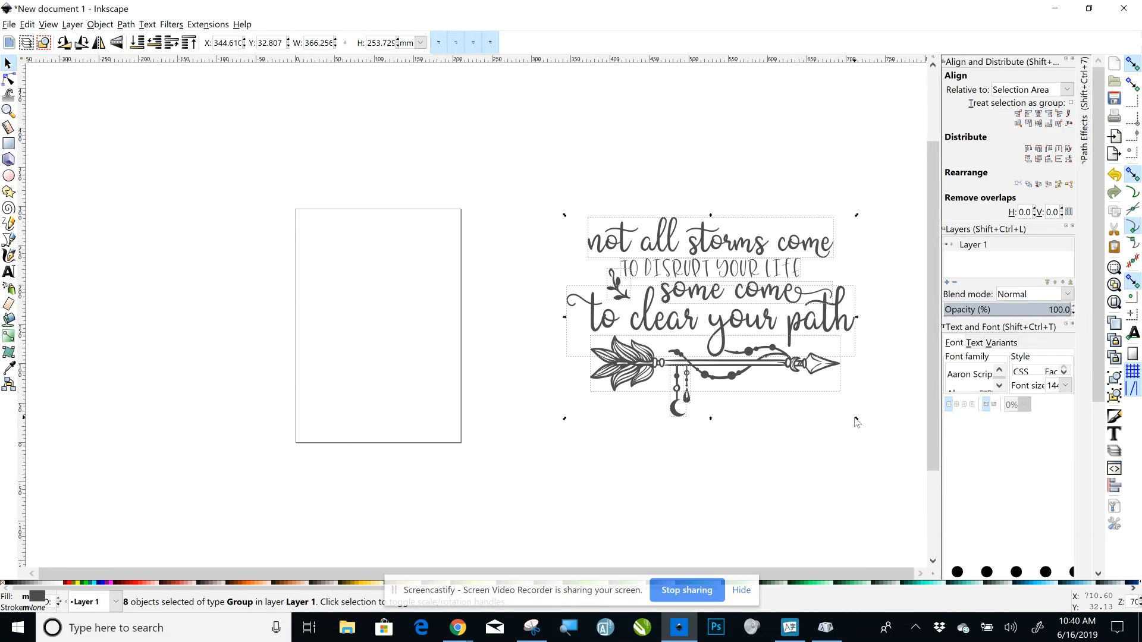
pyautogui.moveTo(856, 421); pyautogui.dragTo(723, 347)
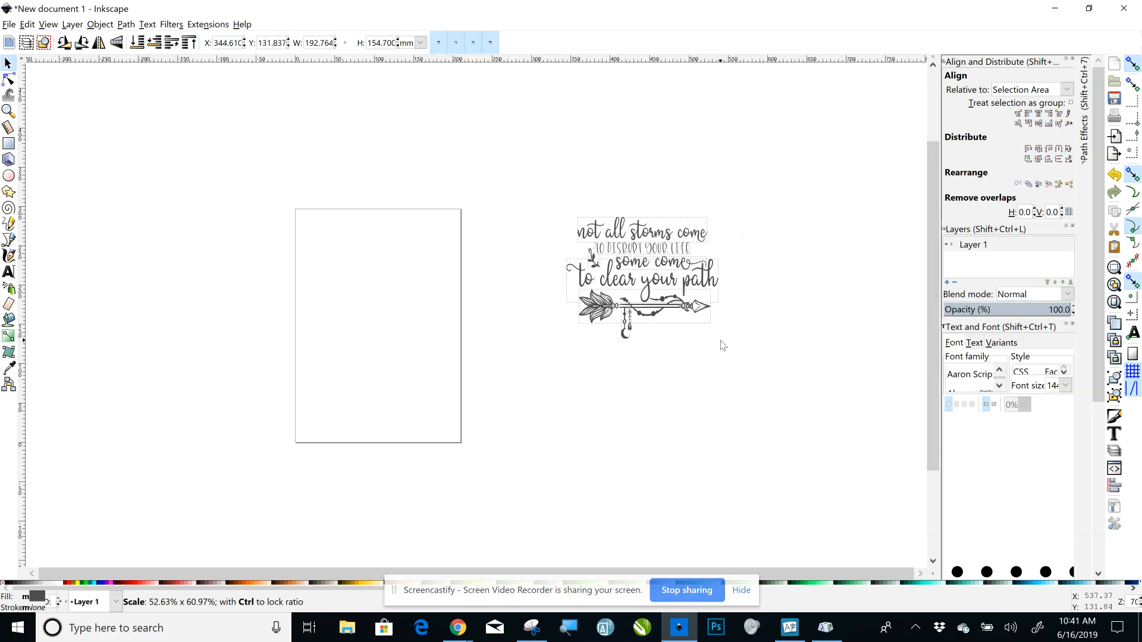
pyautogui.click(27, 24)
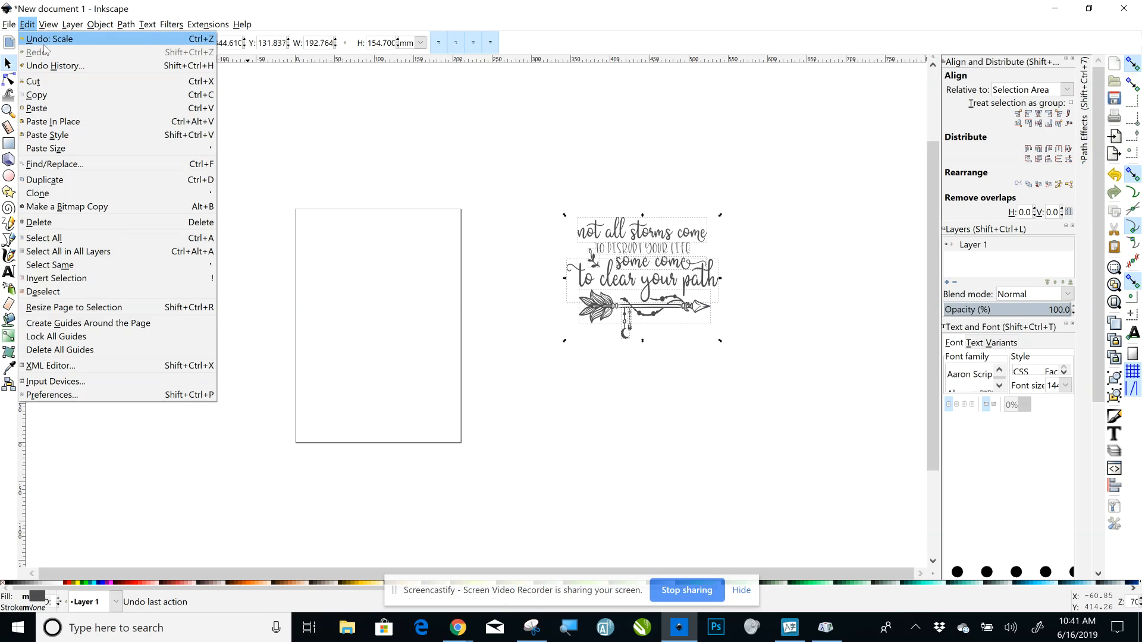
pyautogui.click(47, 39)
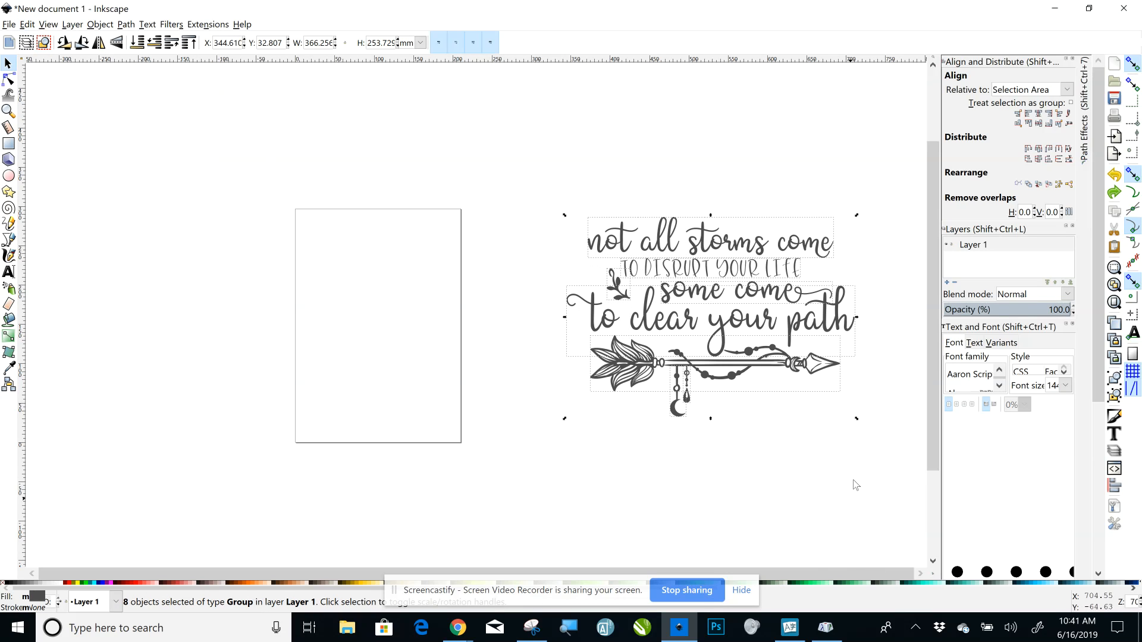
pyautogui.moveTo(857, 420); pyautogui.dragTo(629, 358)
pyautogui.click(34, 25)
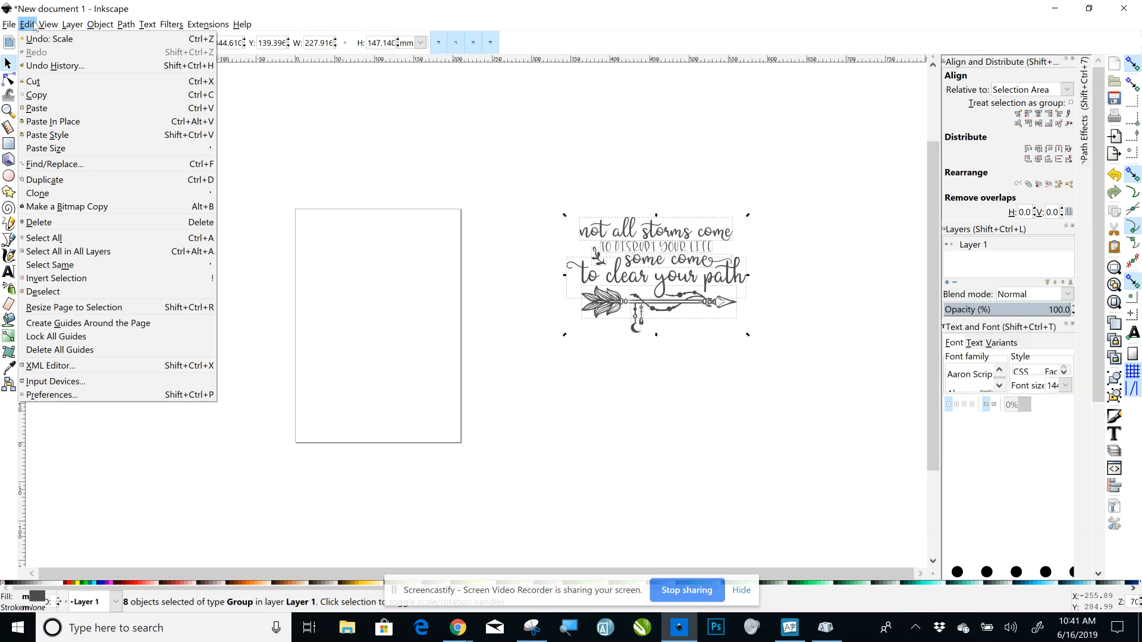
pyautogui.click(49, 39)
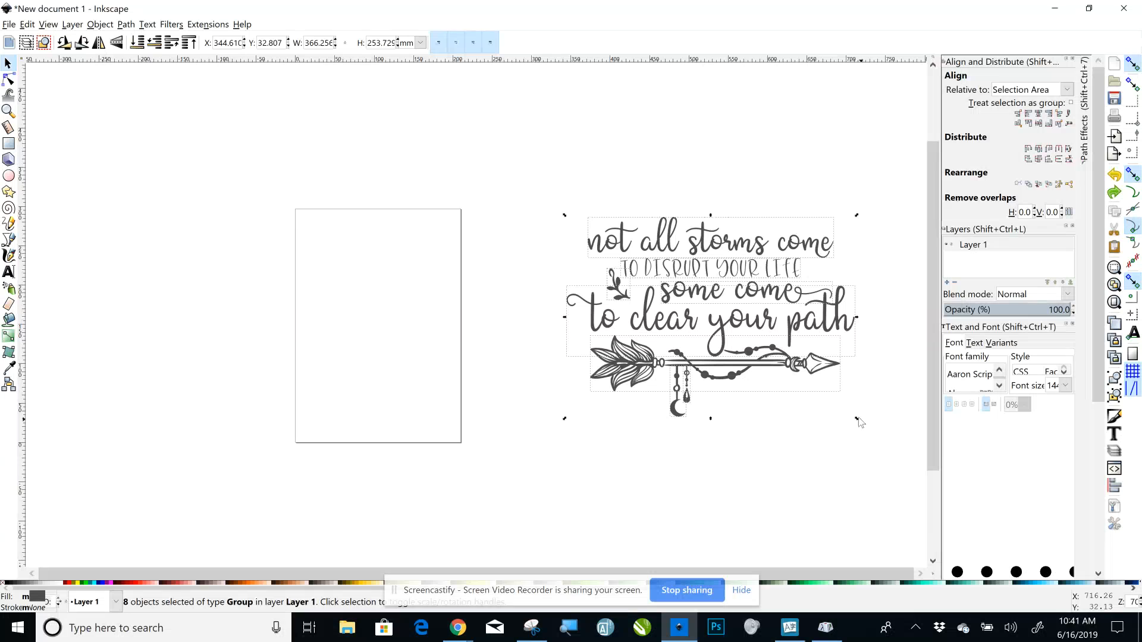
# Scale the whole quote design down proportionally to about 200 mm wide, move it onto the upper half of the page and deselect.
pyautogui.press('ctrl')
pyautogui.moveTo(856, 419); pyautogui.dragTo(726, 335)
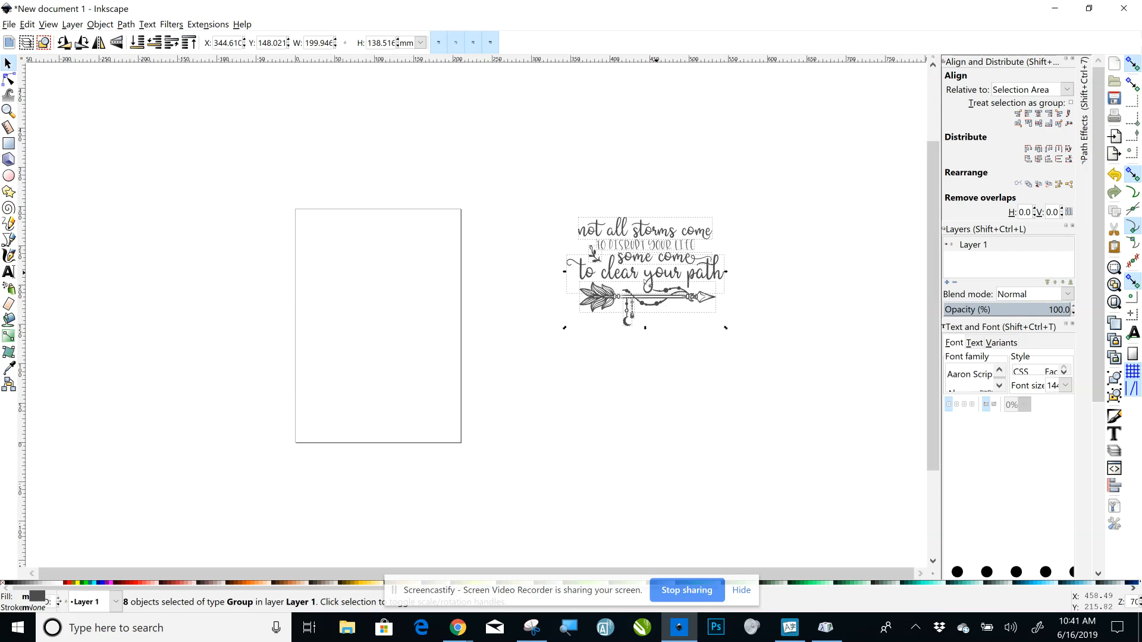
pyautogui.moveTo(655, 280); pyautogui.dragTo(391, 292)
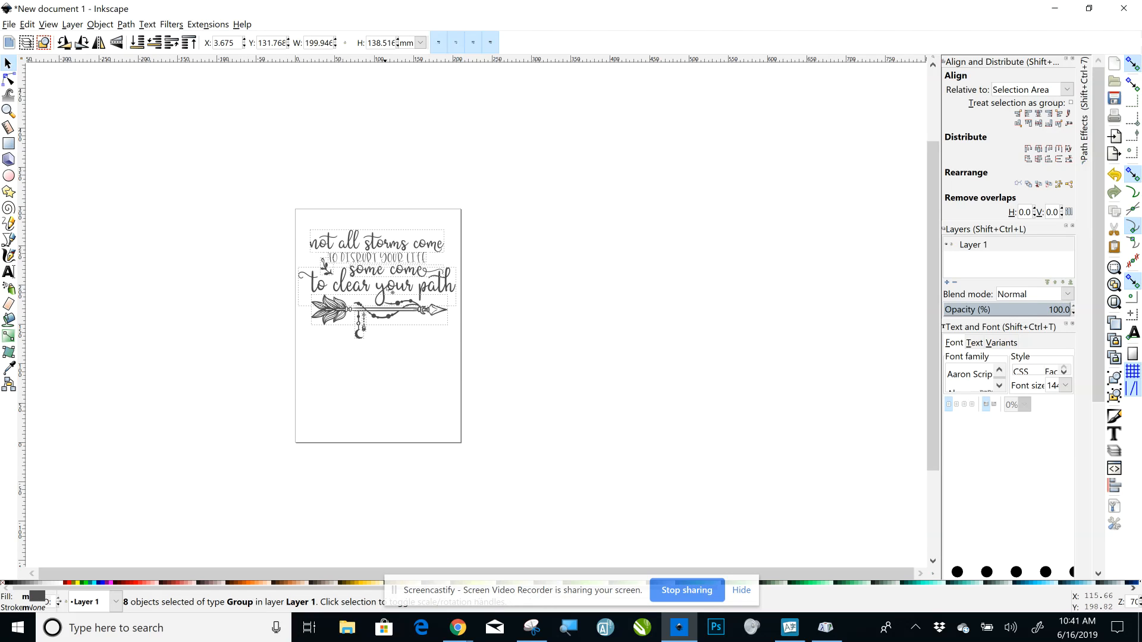
pyautogui.click(212, 276)
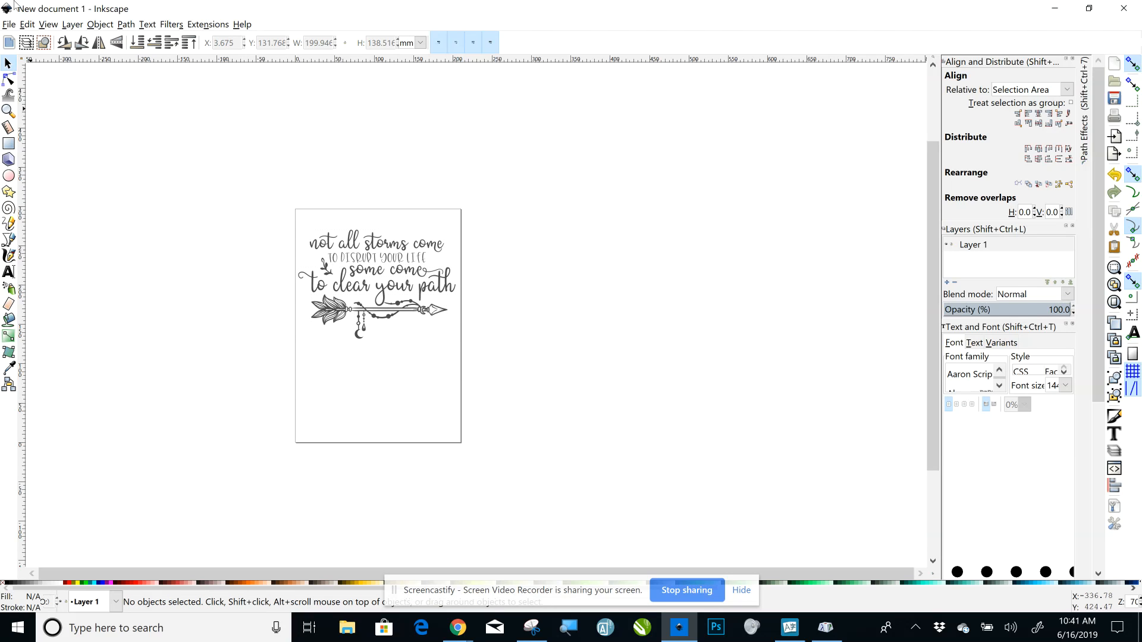
# Start saving the document as a new file in the abc folder and name it "all storms".
pyautogui.click(10, 25)
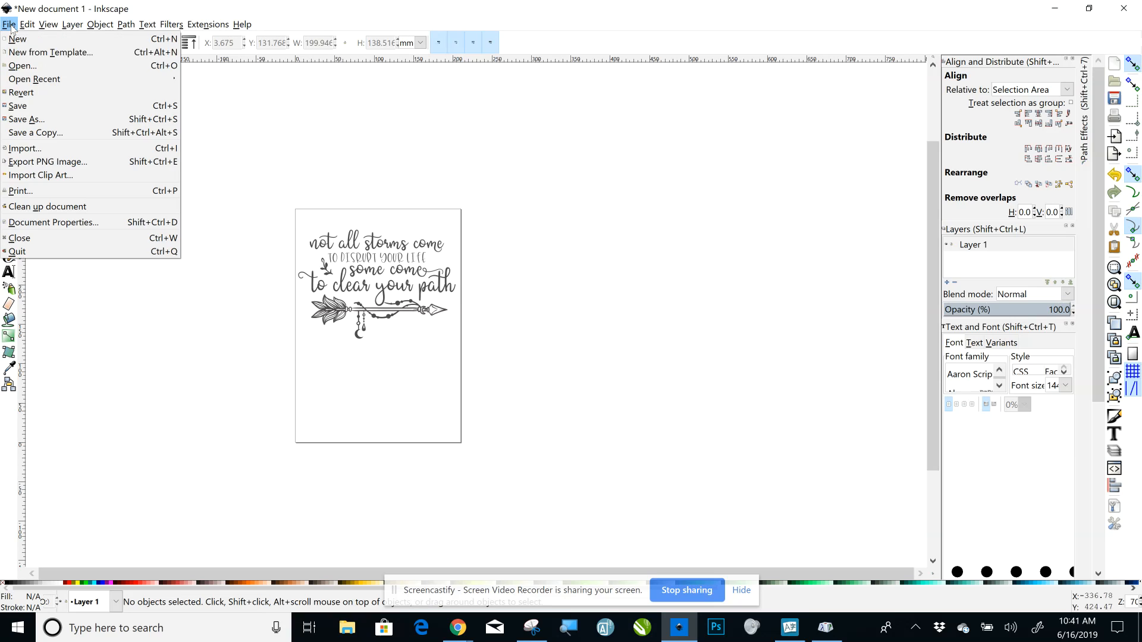
pyautogui.click(22, 120)
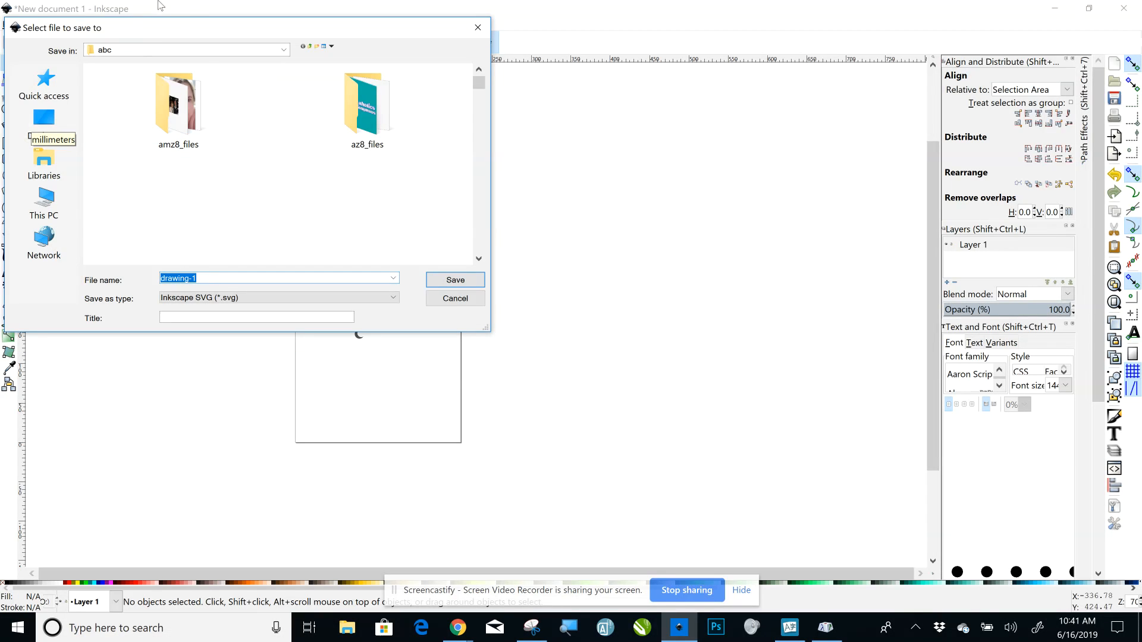
pyautogui.click(229, 277)
pyautogui.press('BackSpace')
pyautogui.press('BackSpace')
pyautogui.press('BackSpace')
pyautogui.press('BackSpace')
pyautogui.press('BackSpace')
pyautogui.press('BackSpace')
pyautogui.press('BackSpace')
pyautogui.press('BackSpace')
pyautogui.moveTo(320, 31); pyautogui.dragTo(766, 92)
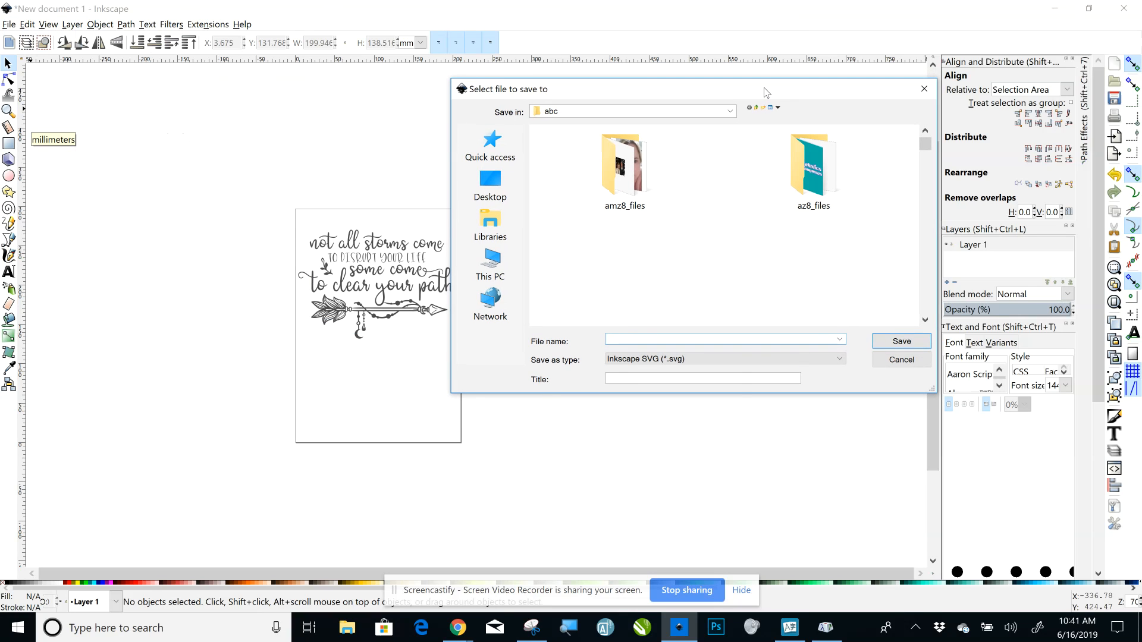
pyautogui.write('all storms')
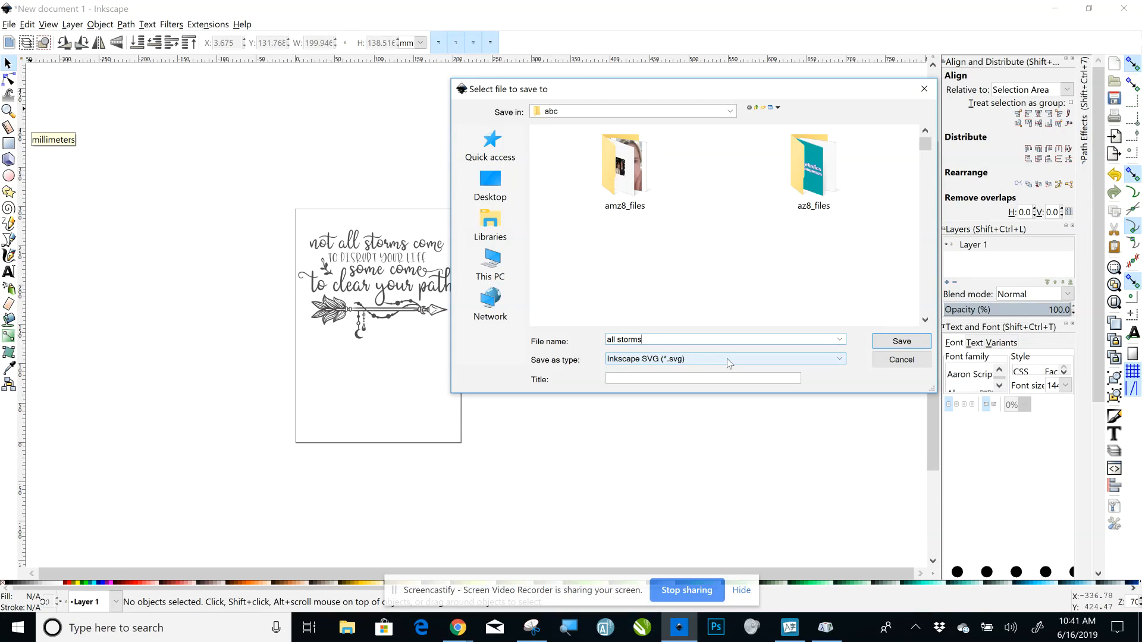
# Set the file type to Plain SVG (*.svg) and save the file.
pyautogui.click(727, 359)
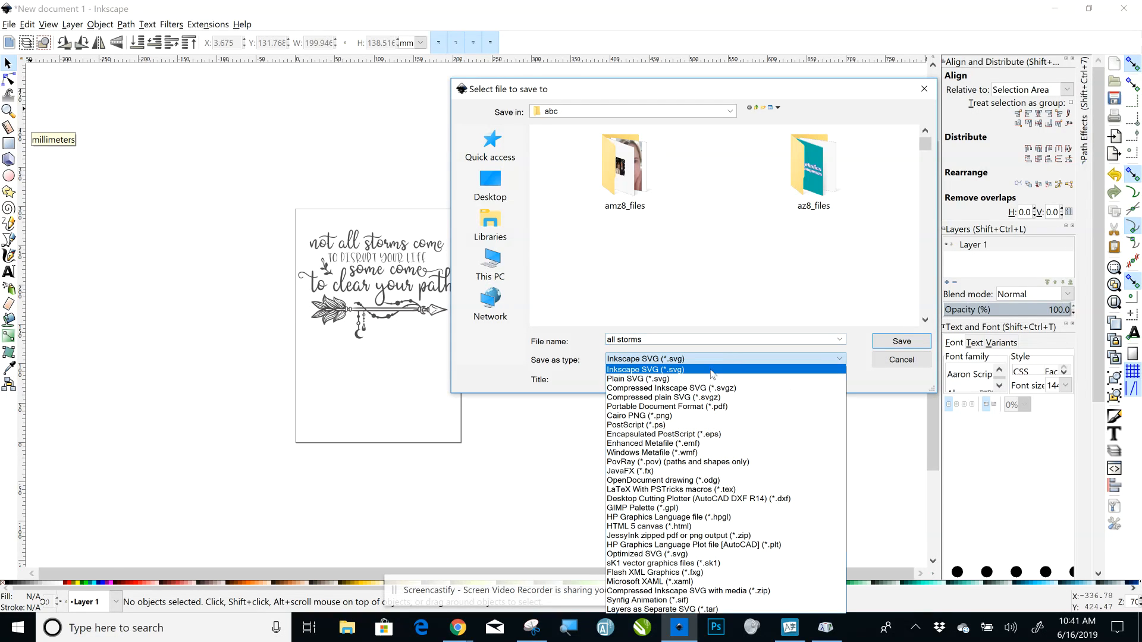
pyautogui.click(683, 379)
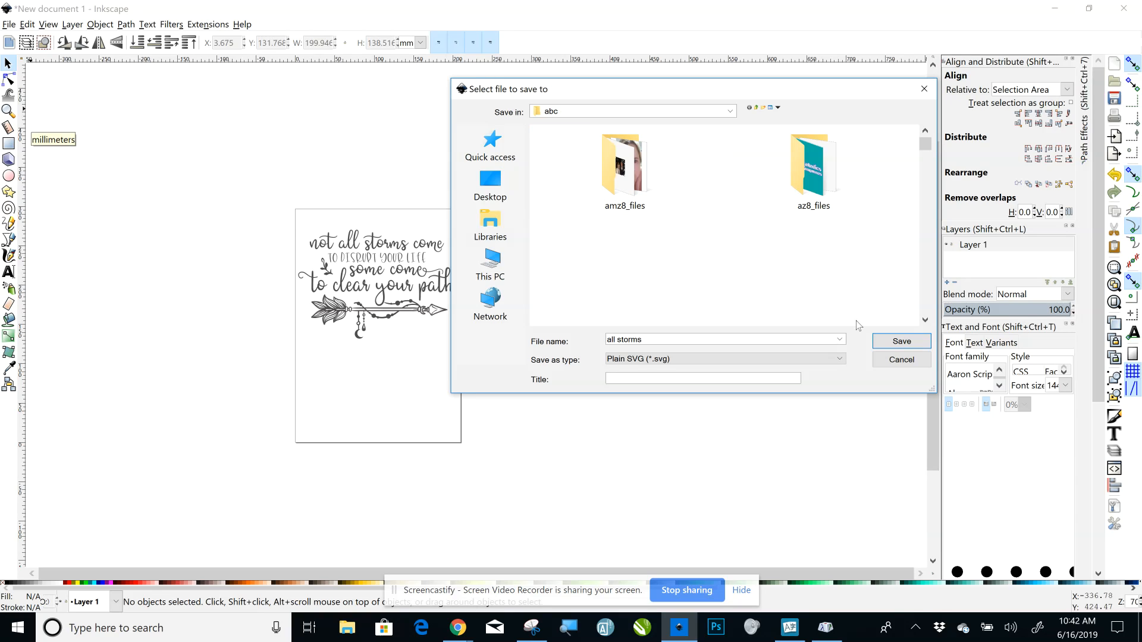
pyautogui.click(902, 342)
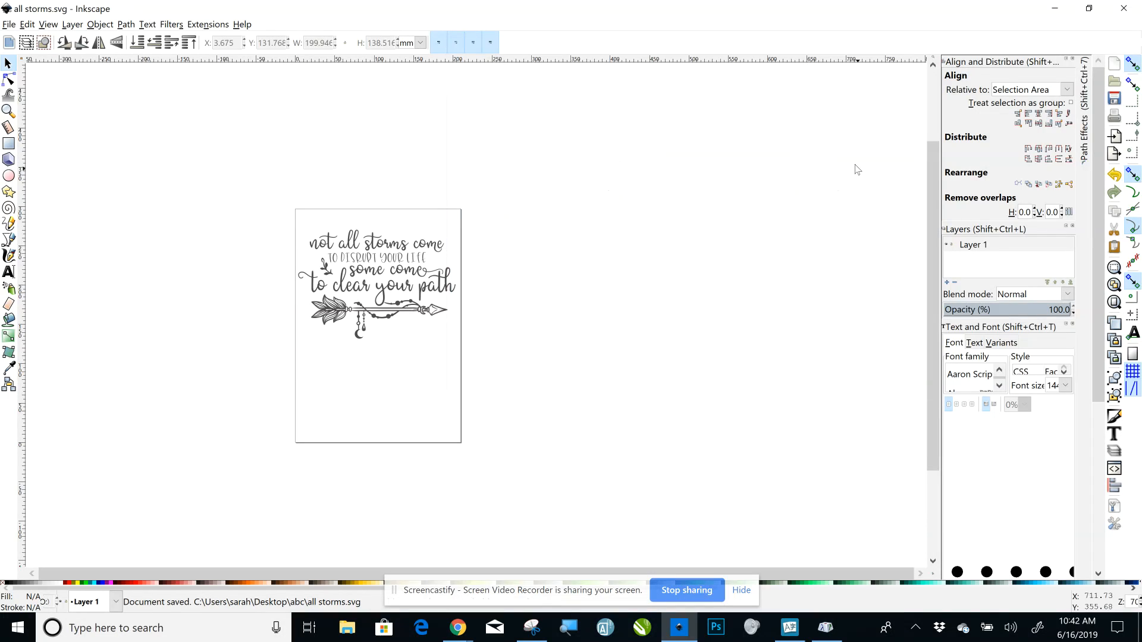
# Switch to Cricut Design Space in Chrome and delete the existing "not all storms come" design from the canvas.
pyautogui.click(458, 630)
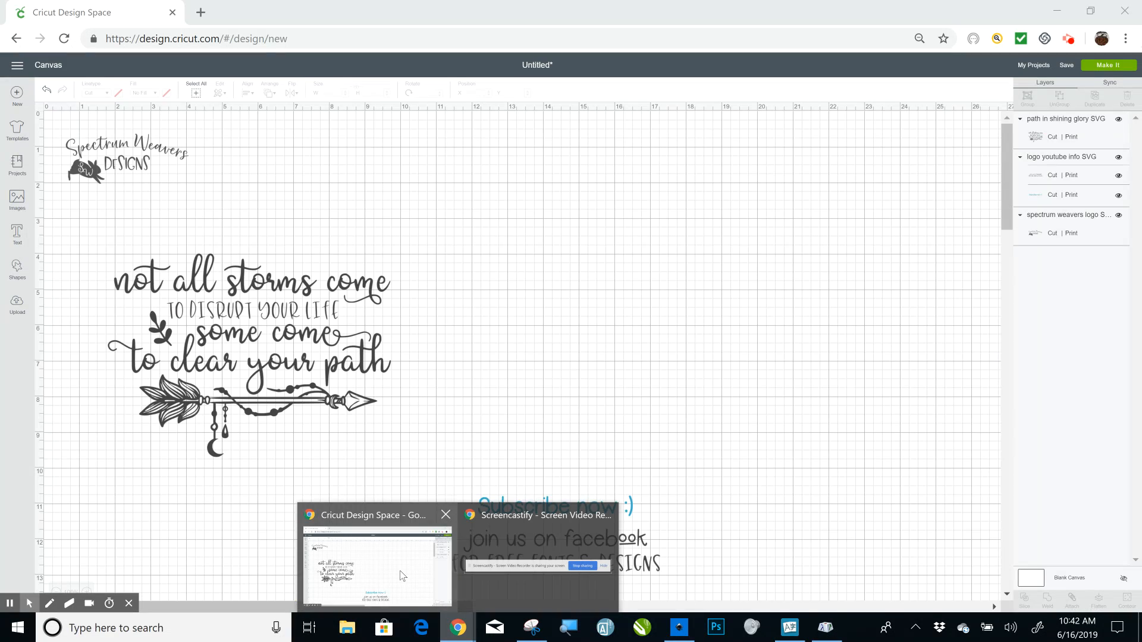
pyautogui.click(378, 565)
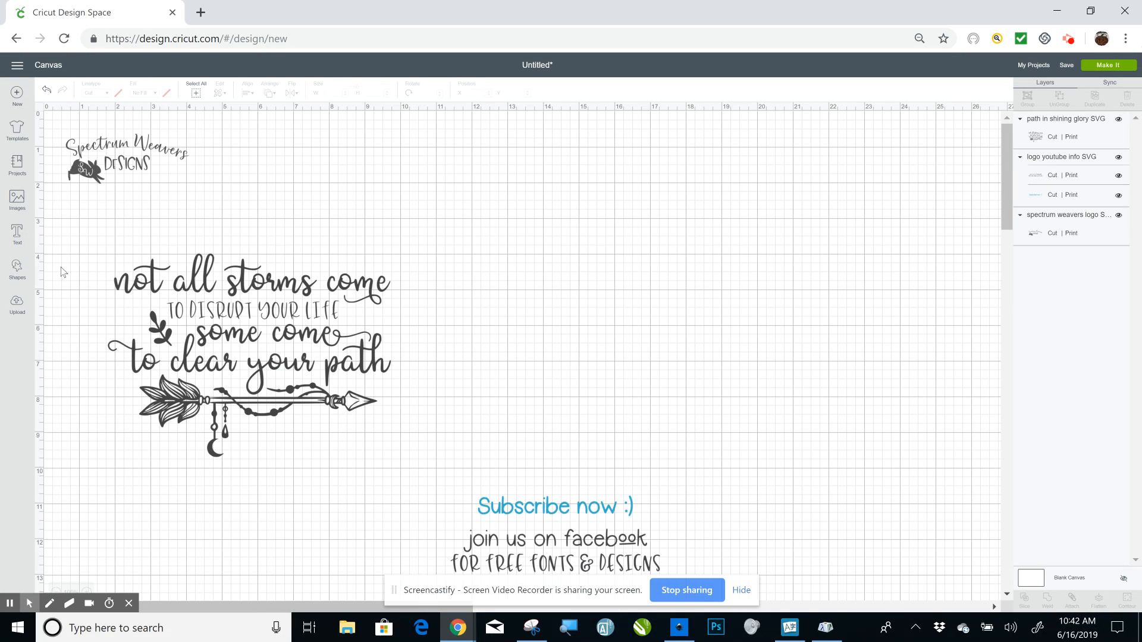
pyautogui.click(206, 271)
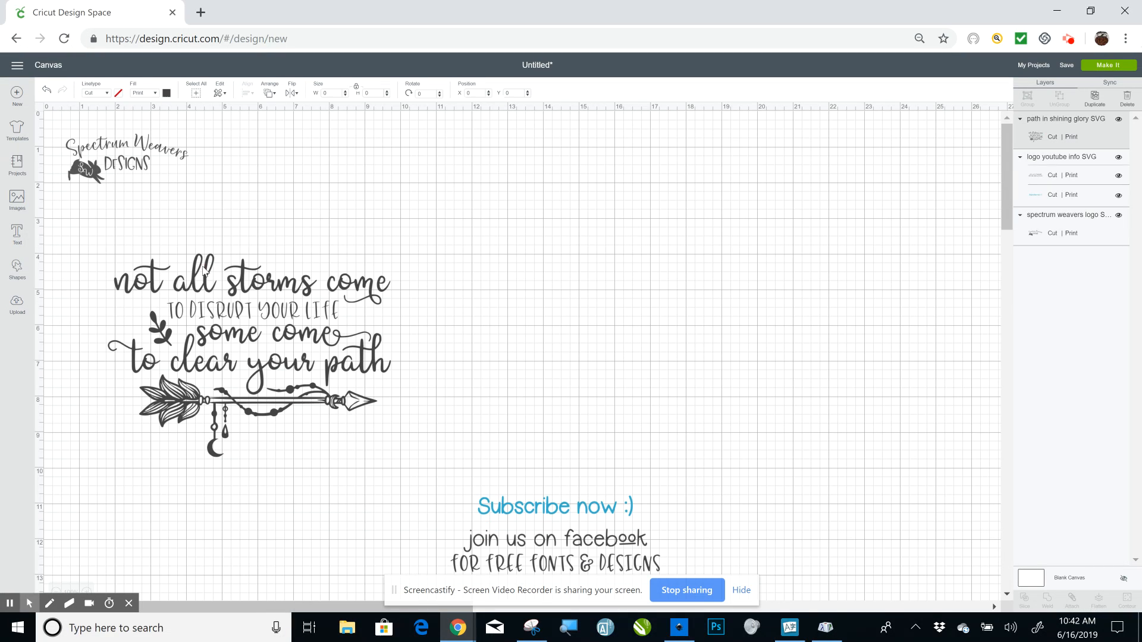
pyautogui.press('Delete')
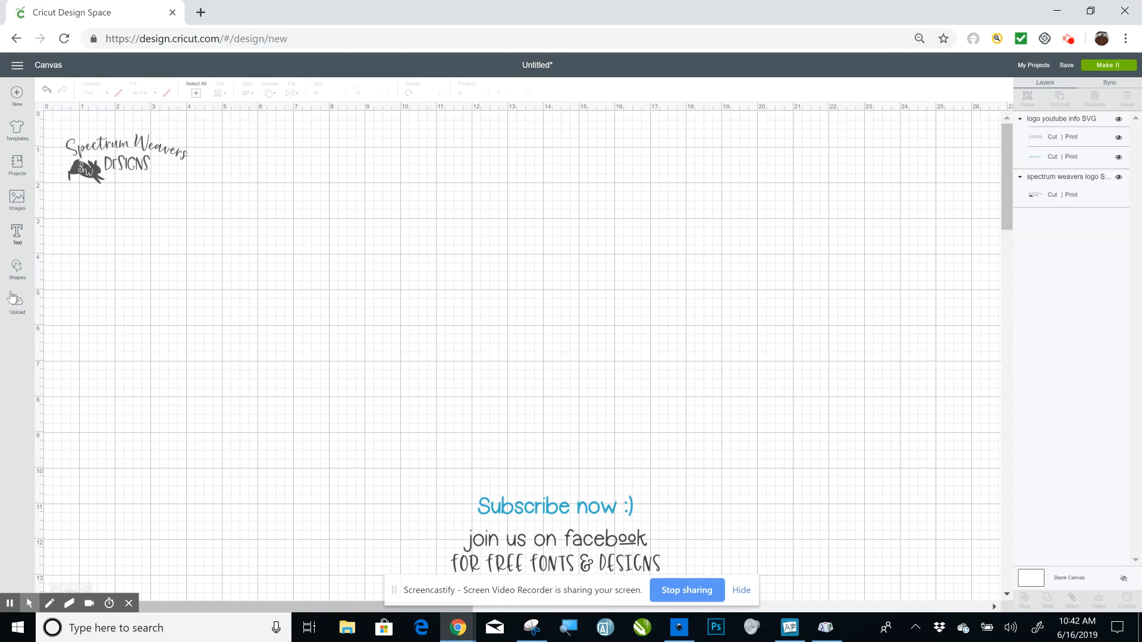
# Upload the image file "all storms.svg" from the abc folder on the Desktop.
pyautogui.click(16, 299)
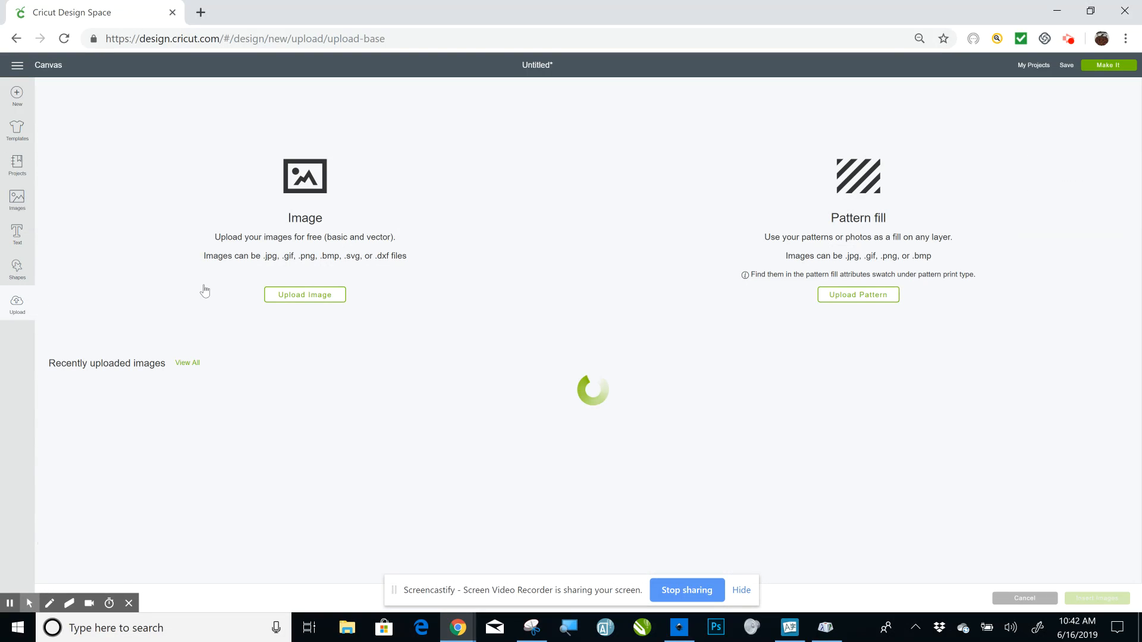
pyautogui.click(277, 295)
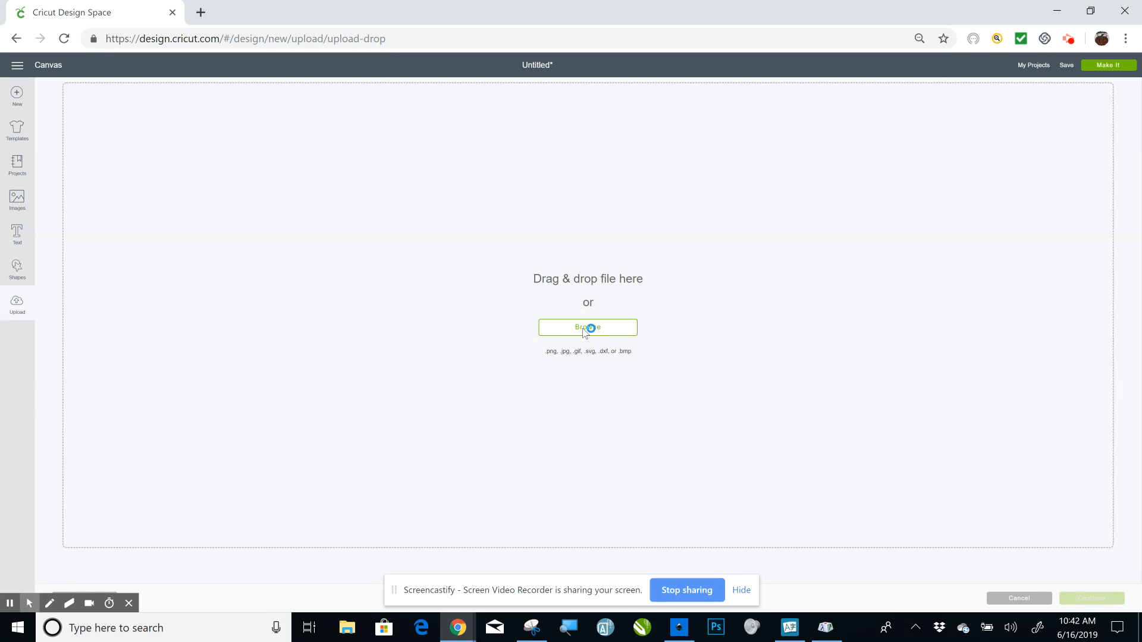
pyautogui.click(586, 328)
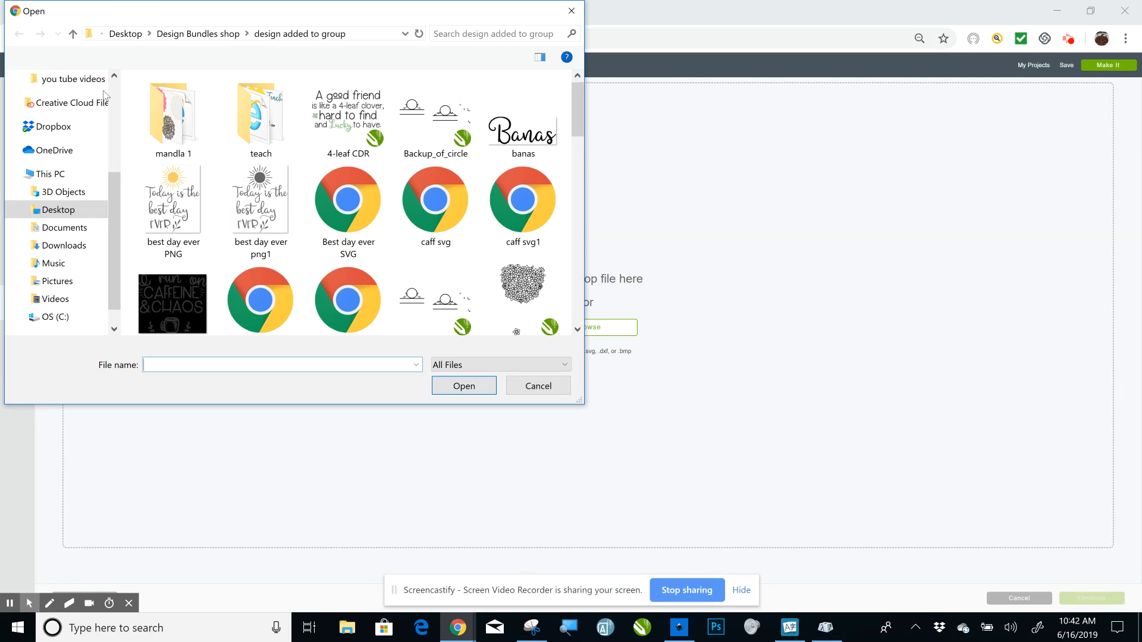
pyautogui.click(59, 210)
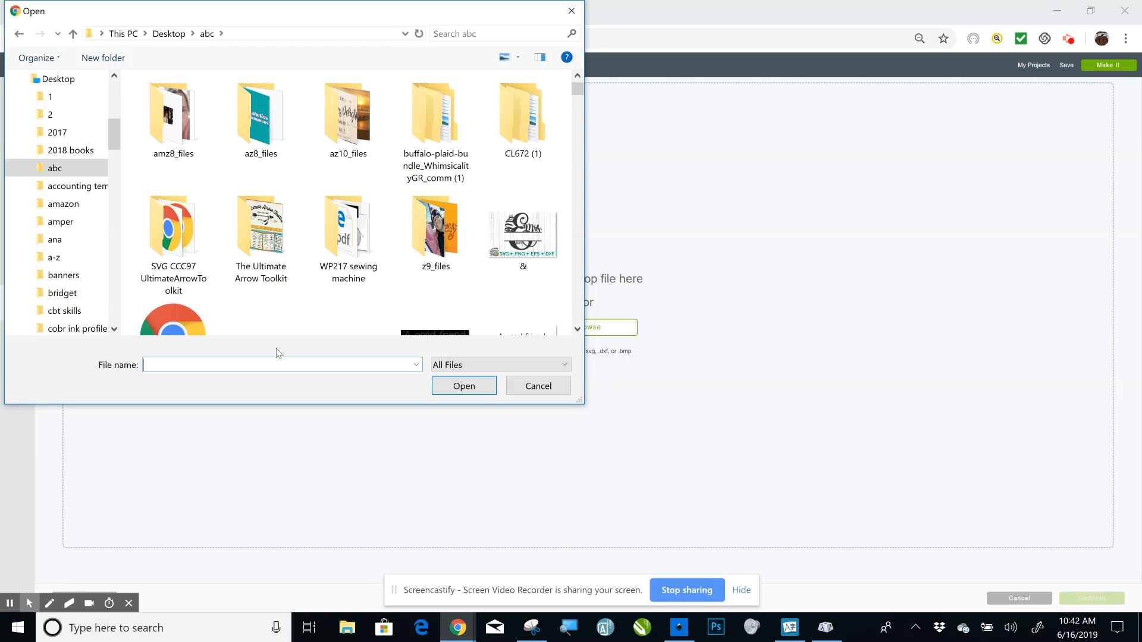
pyautogui.write('all')
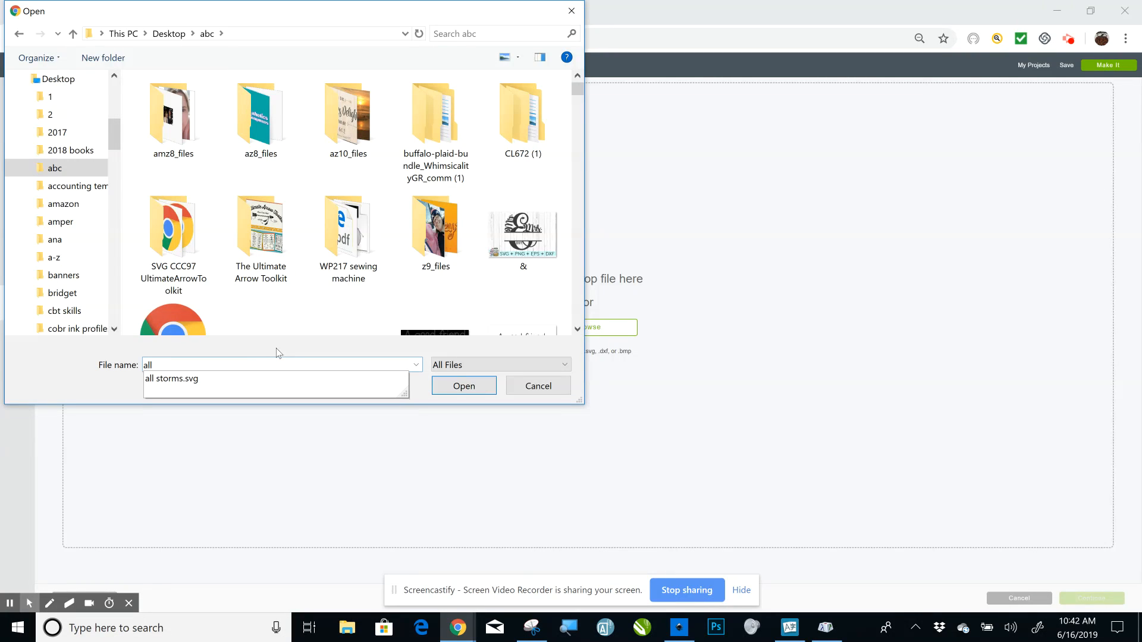
pyautogui.click(213, 381)
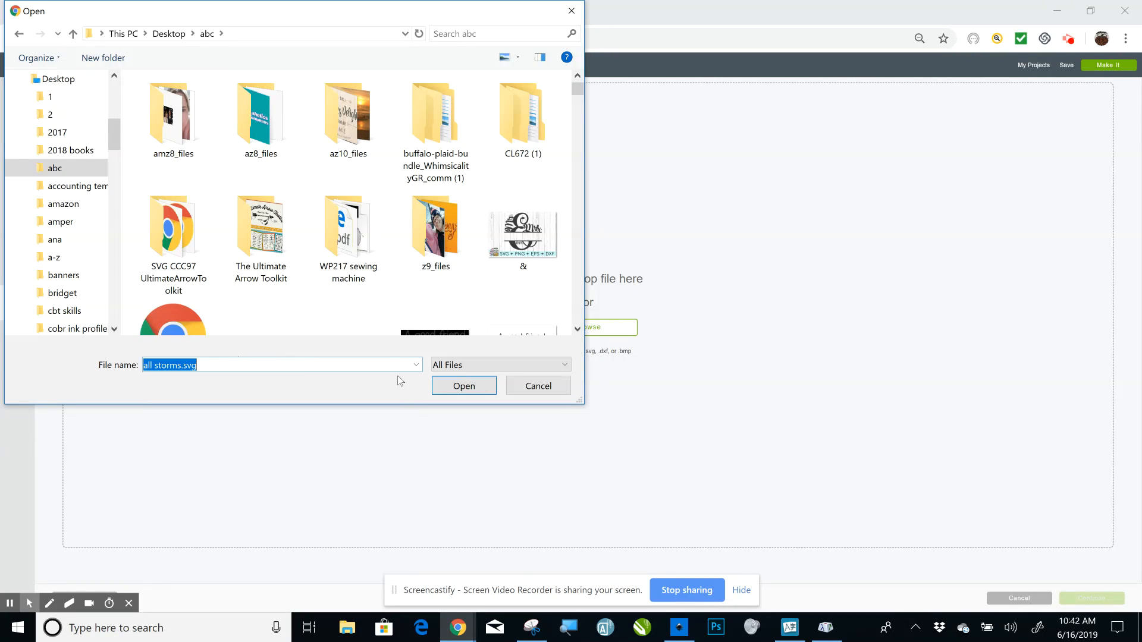
pyautogui.click(465, 386)
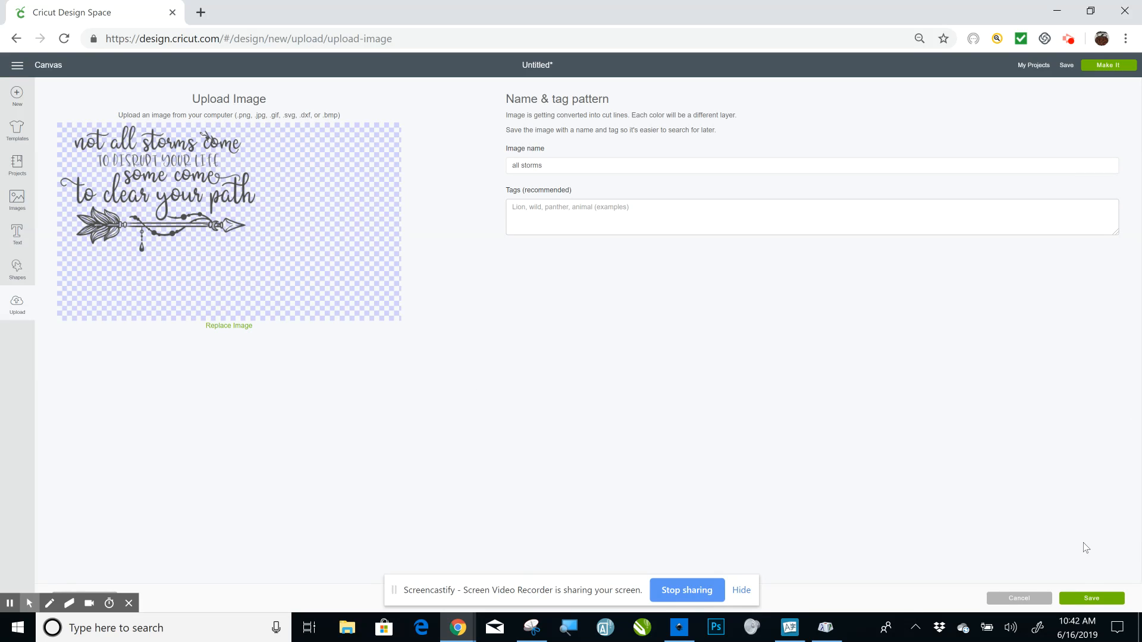
# Save the uploaded image with the name "all storms" and insert it onto the canvas.
pyautogui.click(1085, 598)
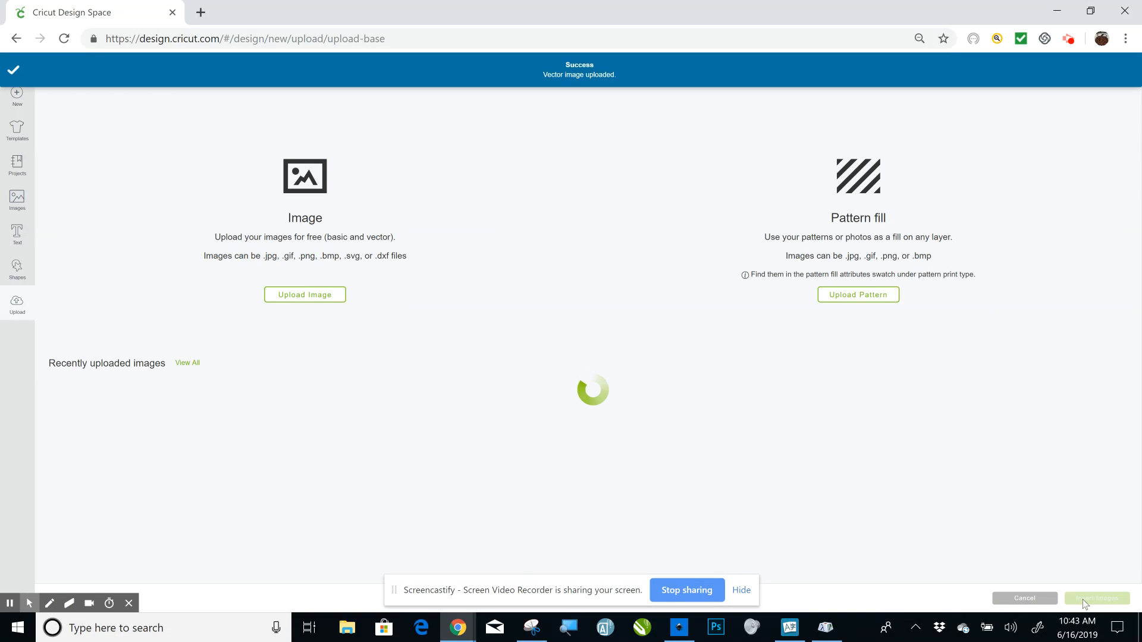
pyautogui.click(138, 444)
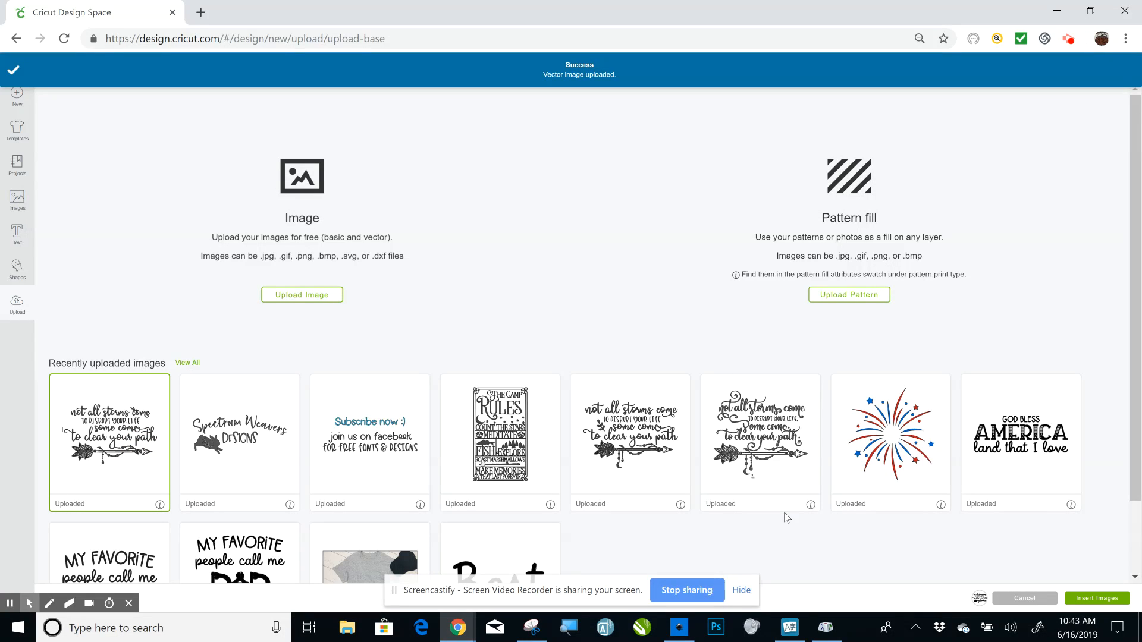
pyautogui.click(1080, 599)
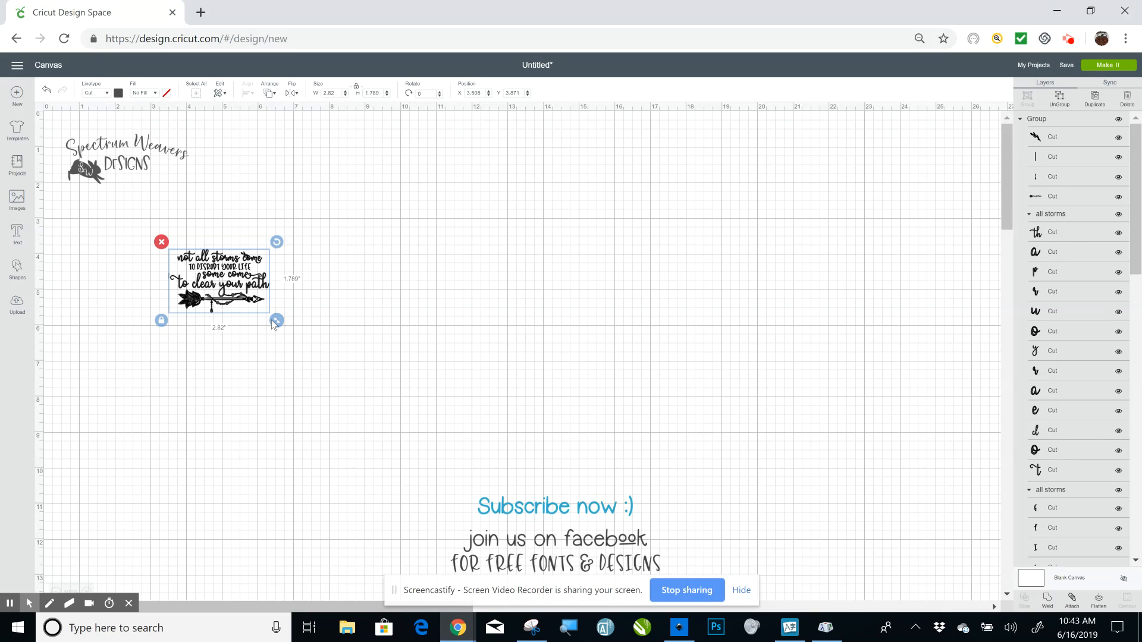
# Enlarge the inserted quote design proportionally to about 11 in wide and move it into the empty area above the "Subscribe now" text.
pyautogui.moveTo(277, 321); pyautogui.dragTo(577, 503)
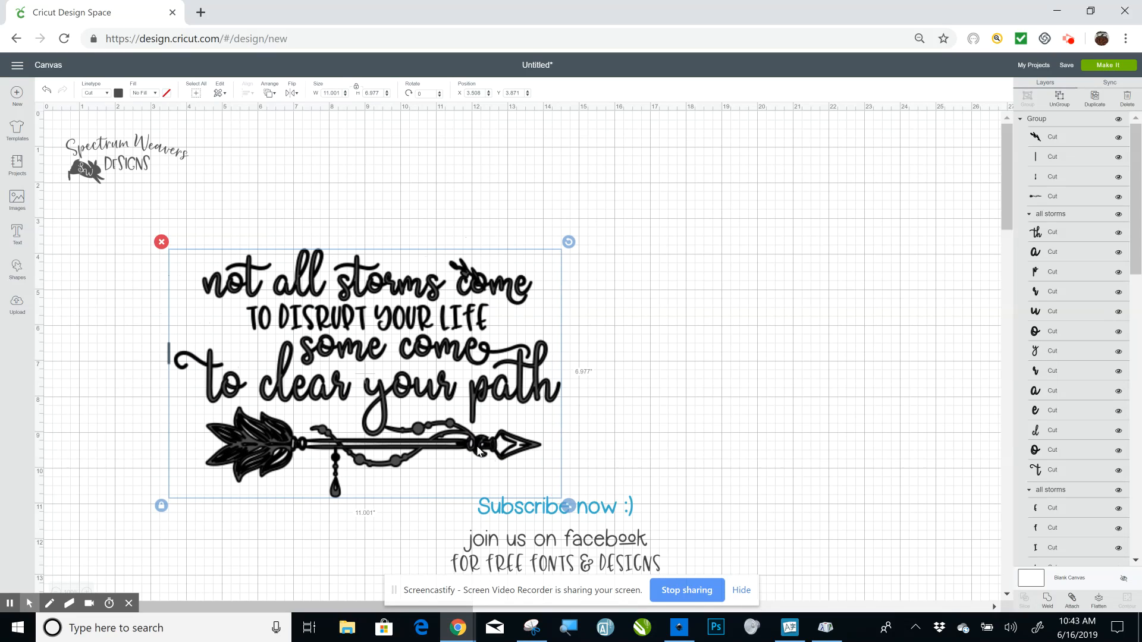
pyautogui.moveTo(478, 450); pyautogui.dragTo(634, 369)
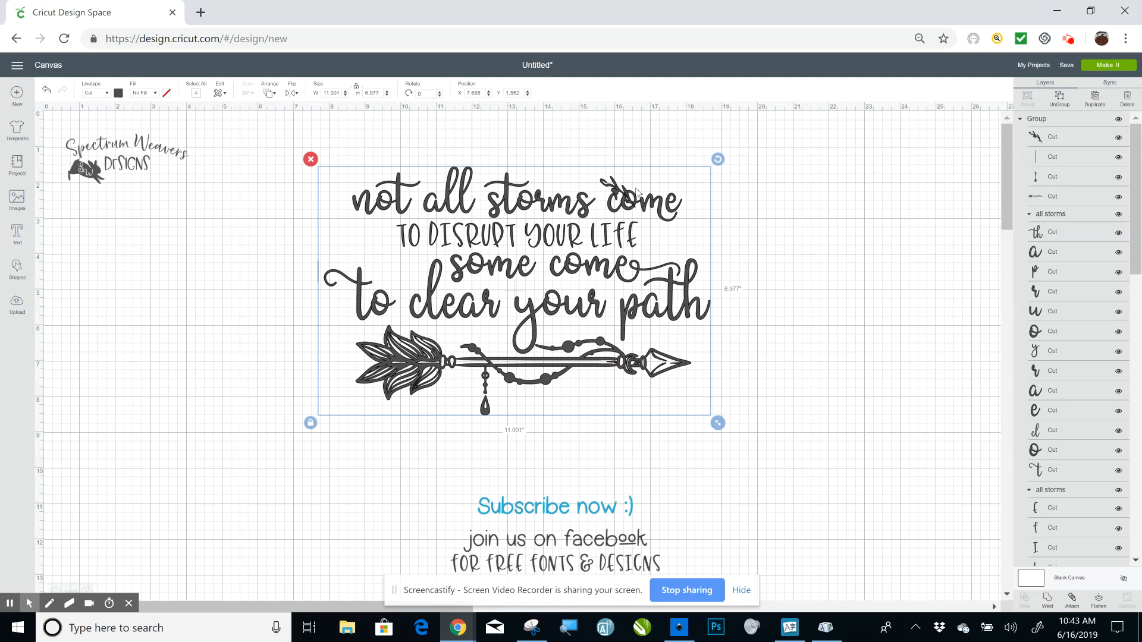
pyautogui.click(615, 193)
pyautogui.moveTo(616, 193); pyautogui.dragTo(588, 200)
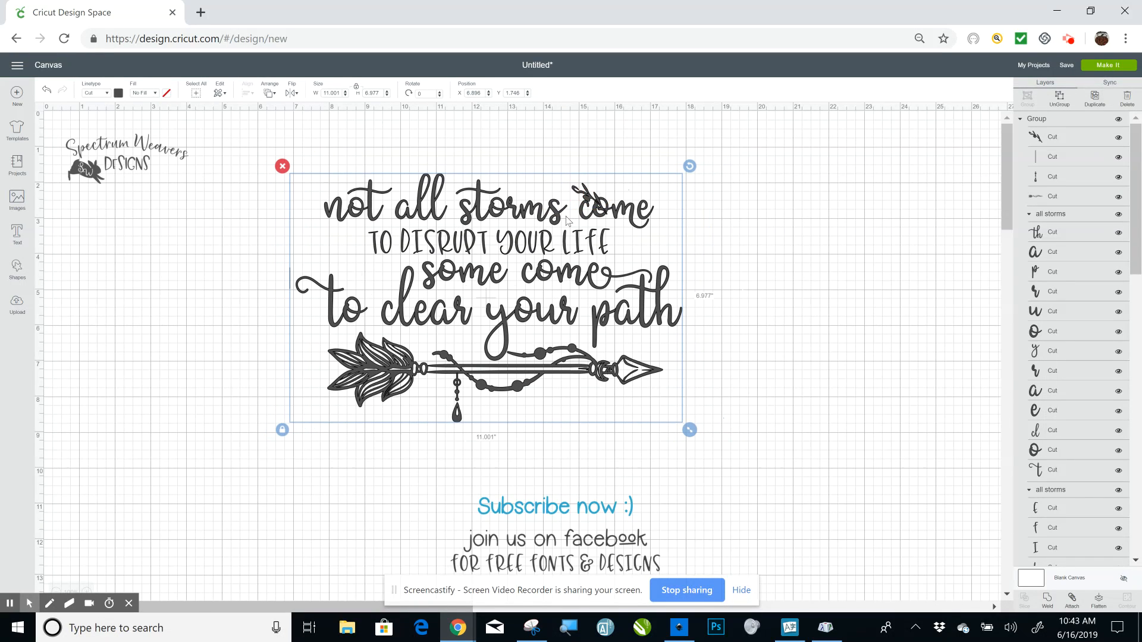
# Compare the original all storms design in Inkscape with the uploaded version in Cricut Design Space and deselect the upload.
pyautogui.click(689, 635)
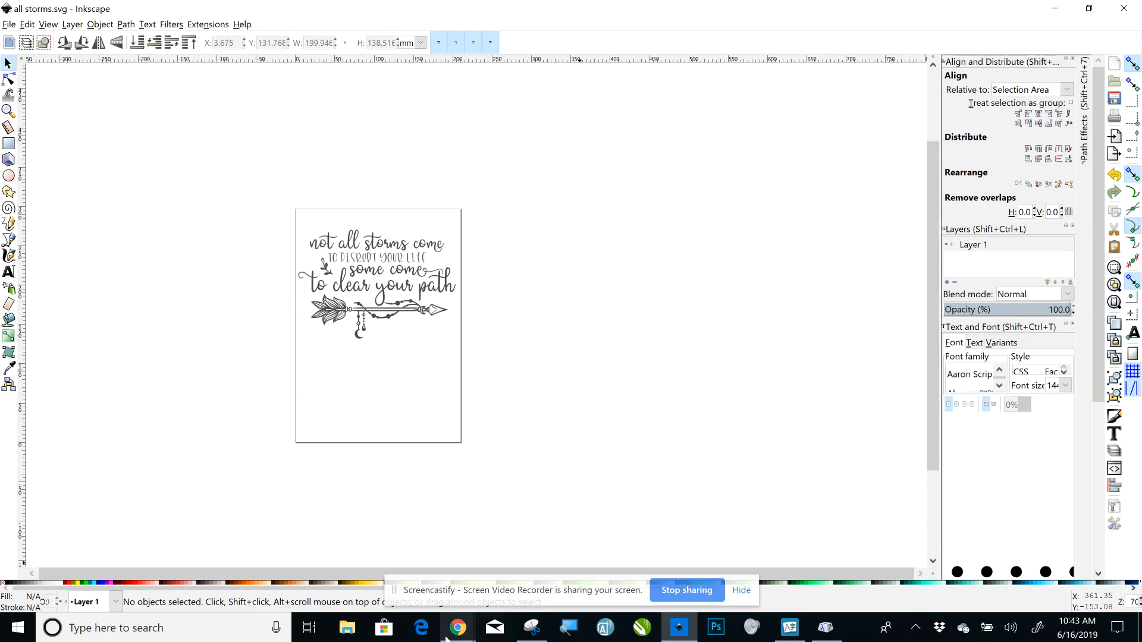
pyautogui.moveTo(456, 632)
pyautogui.click(411, 580)
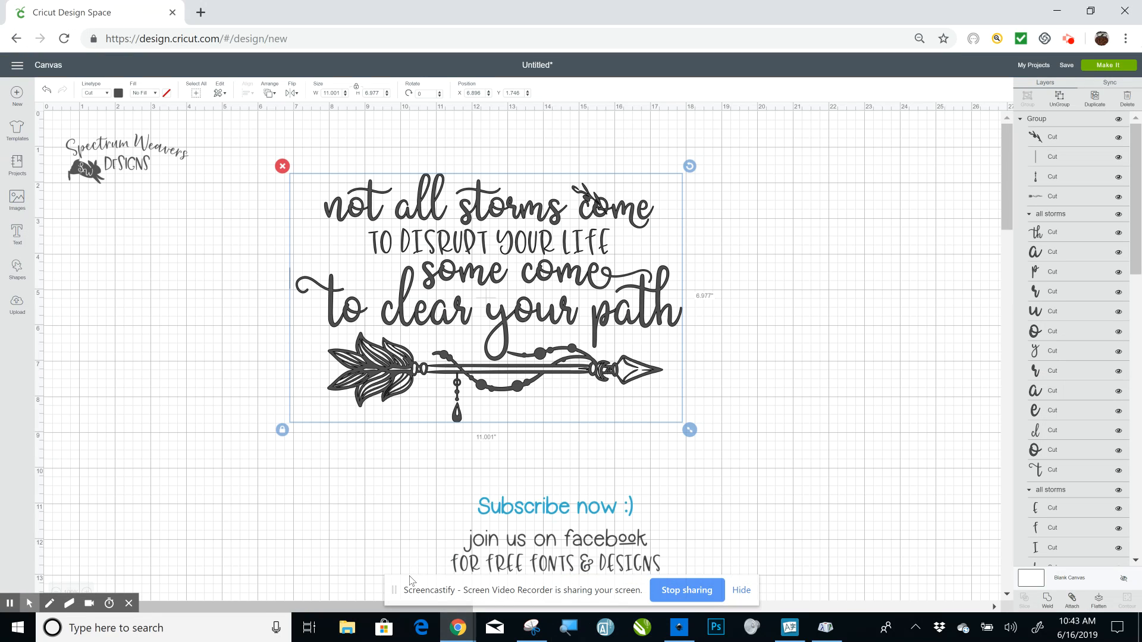
pyautogui.click(752, 297)
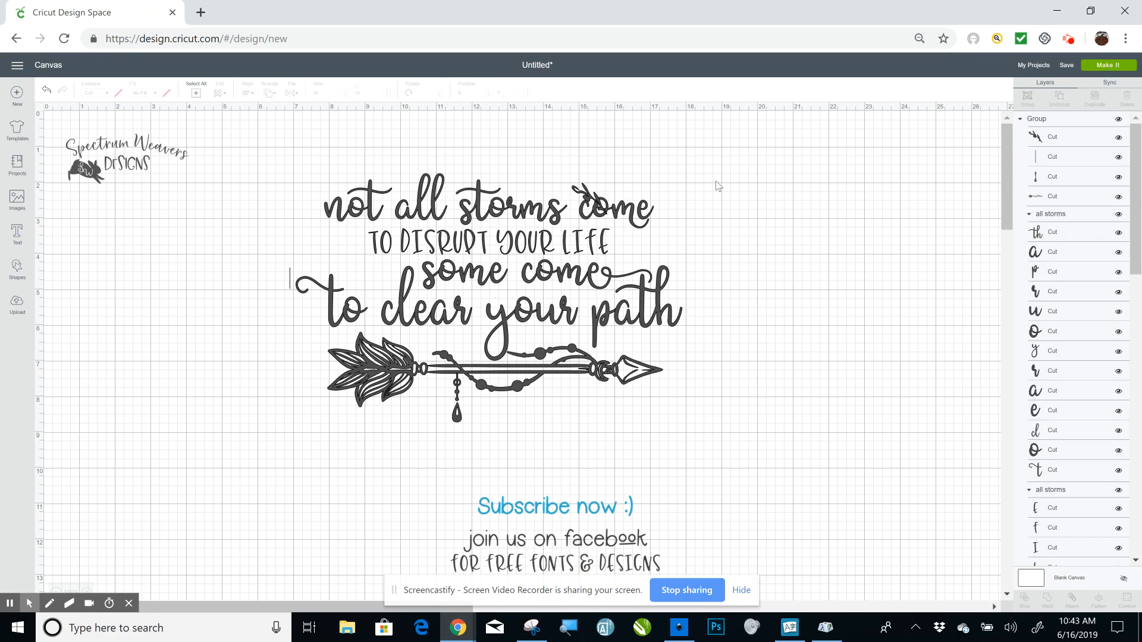
# Ungroup the quote design and move the leaf sprig off the word "come" to an empty spot at about X 20.9, Y 3.1 in.
pyautogui.click(626, 220)
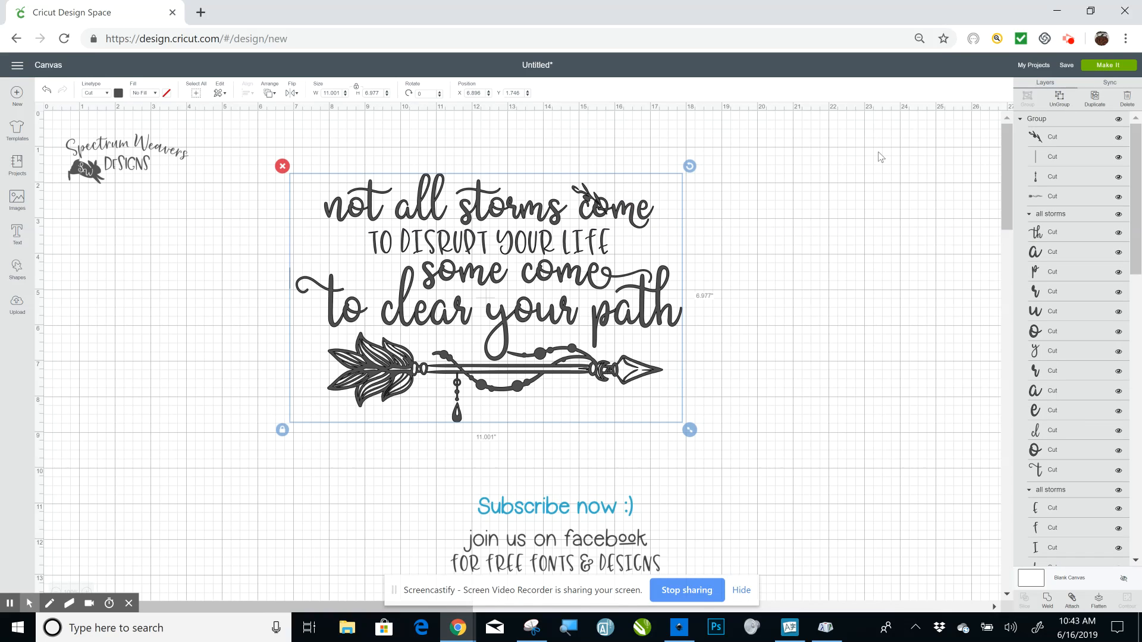
pyautogui.click(1053, 101)
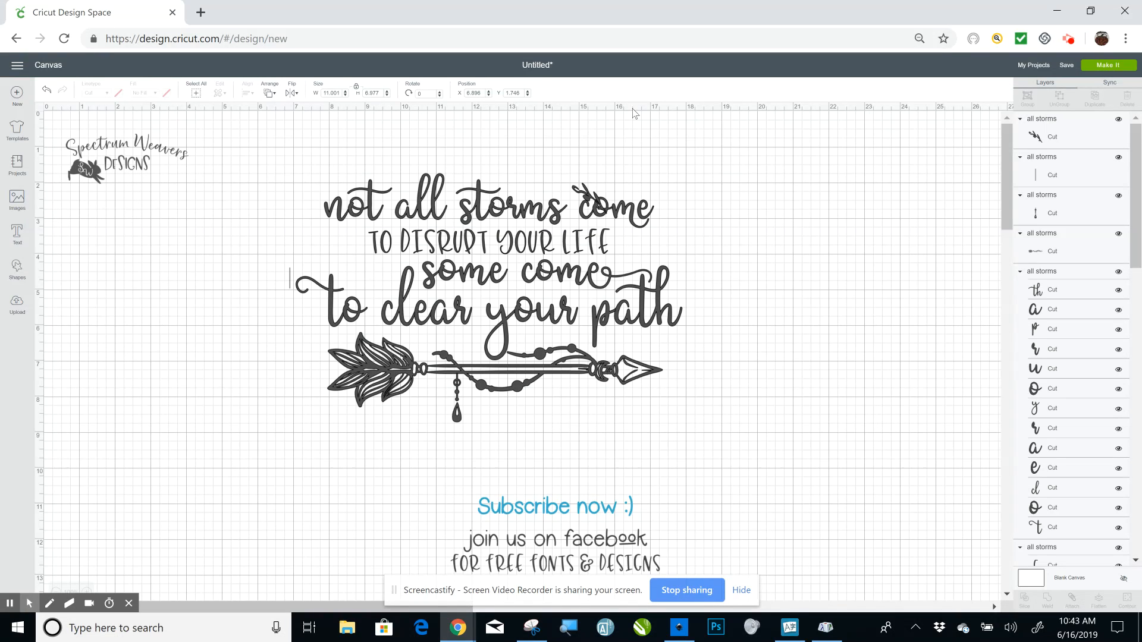
pyautogui.moveTo(580, 194); pyautogui.dragTo(803, 237)
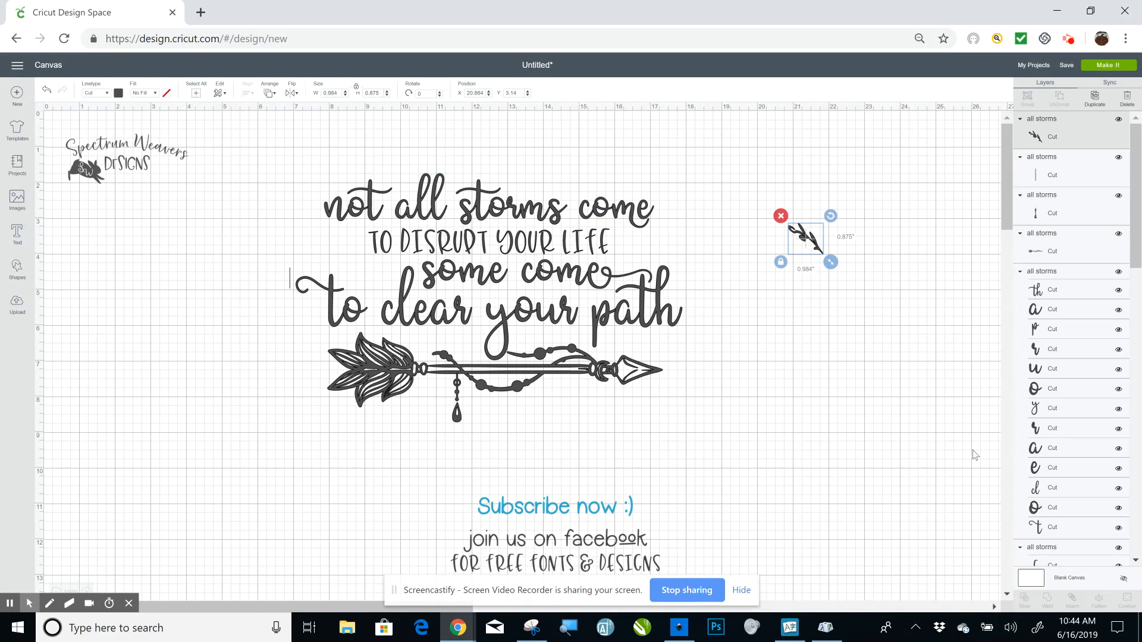